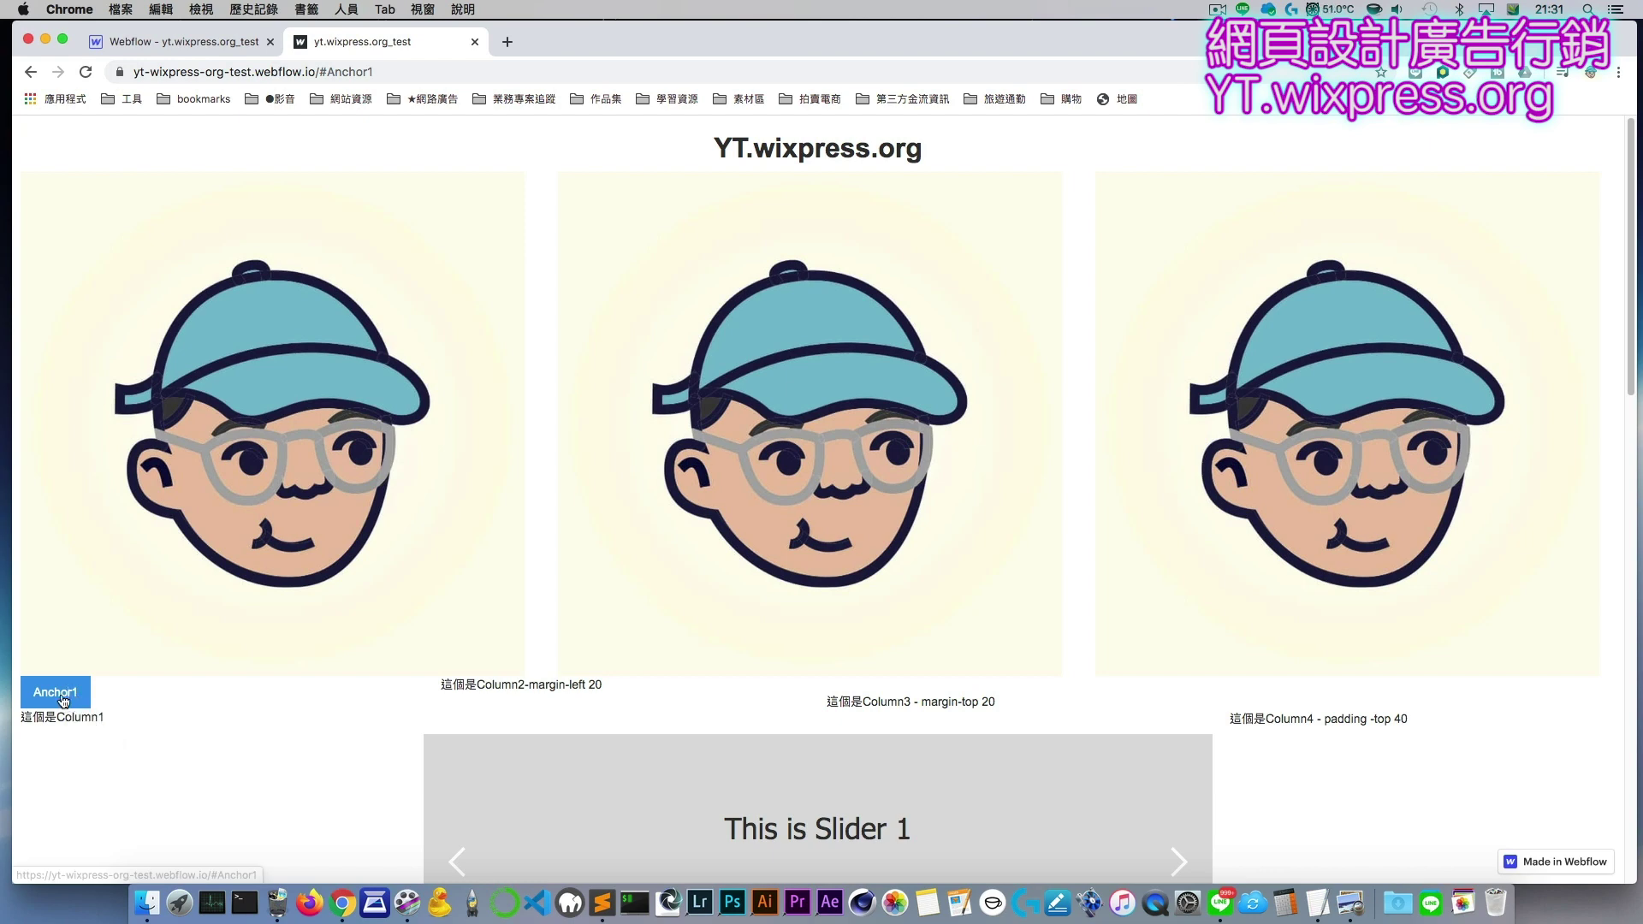
Step: Test the Anchor1 button's in-page jump on the published page and return to the area around the button
click(63, 700)
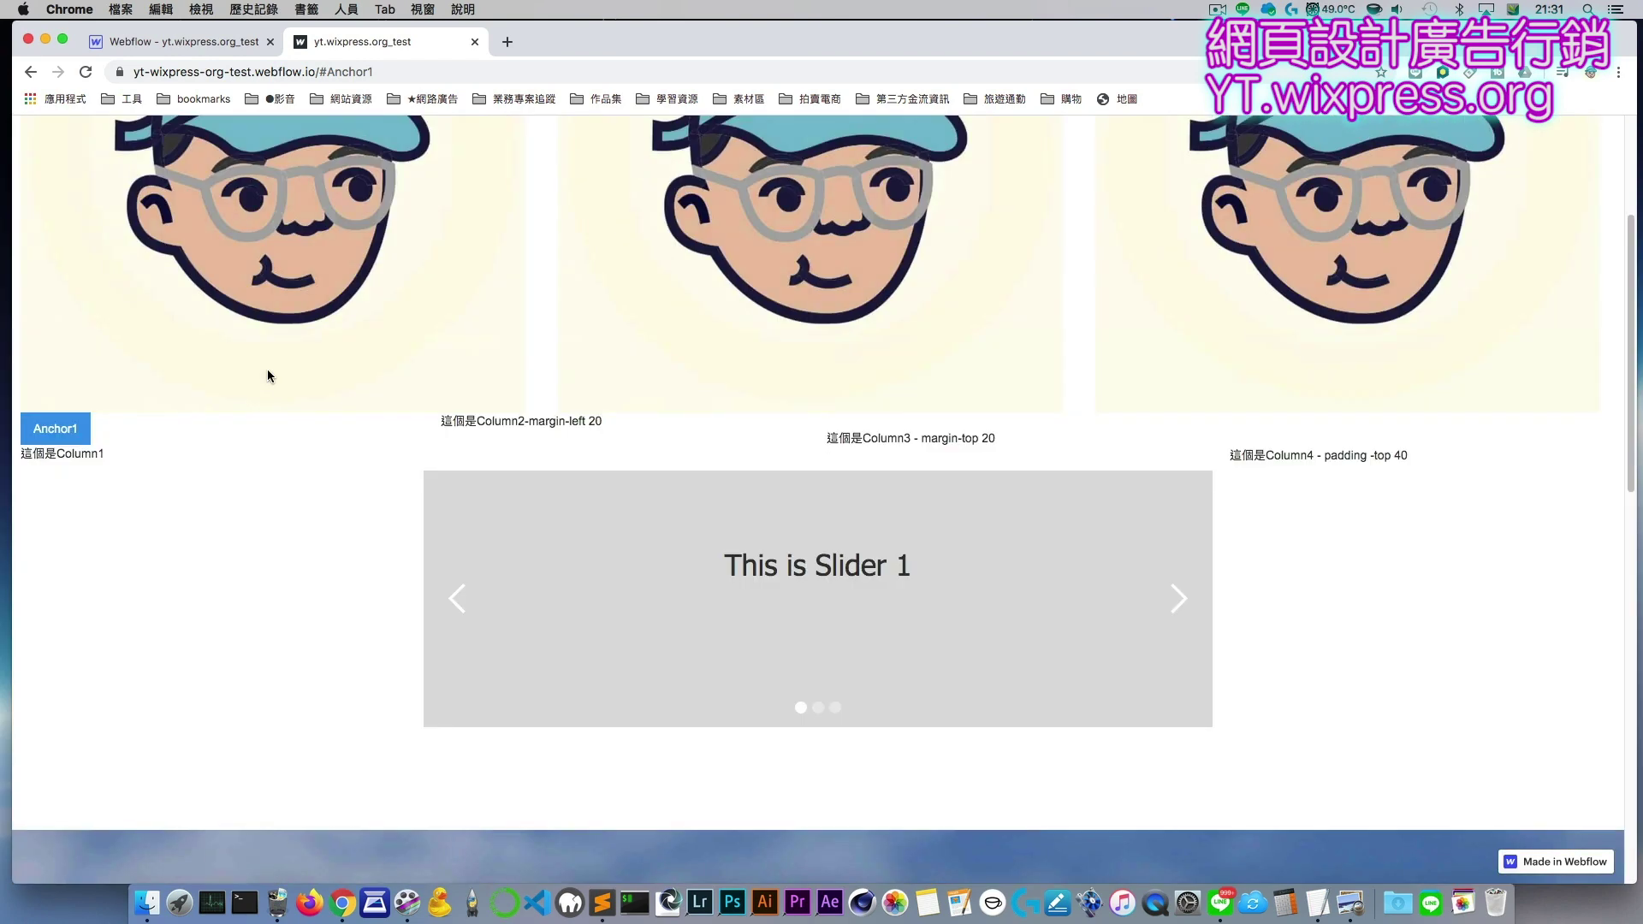
scroll(258, 359, up, 15)
scroll(274, 361, down, 3)
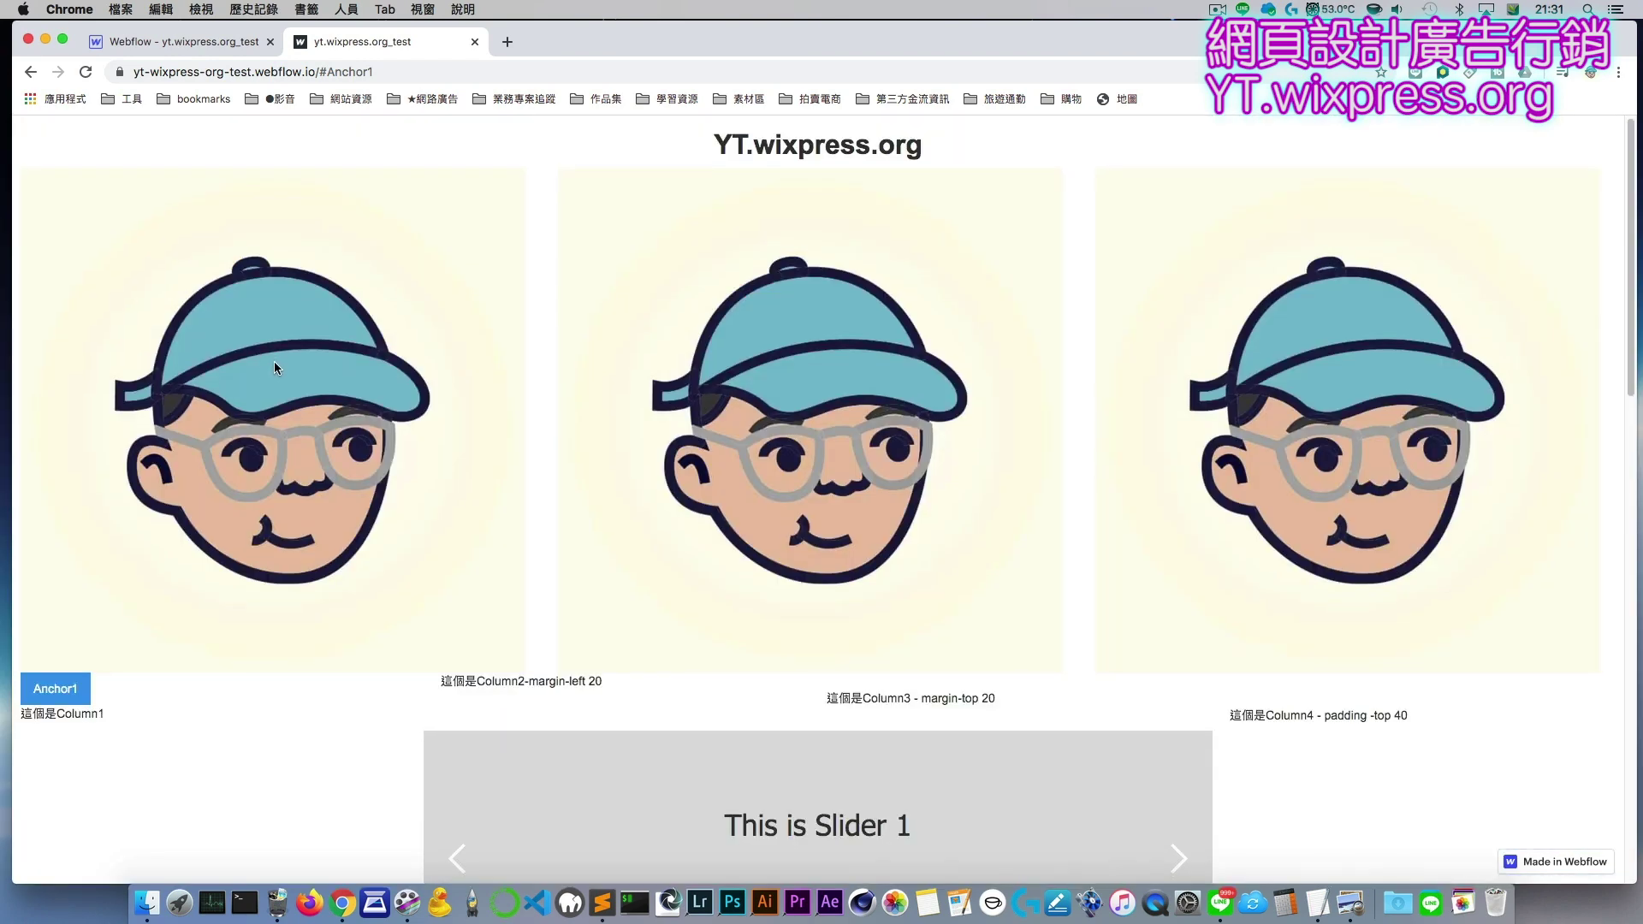
scroll(275, 362, down, 2)
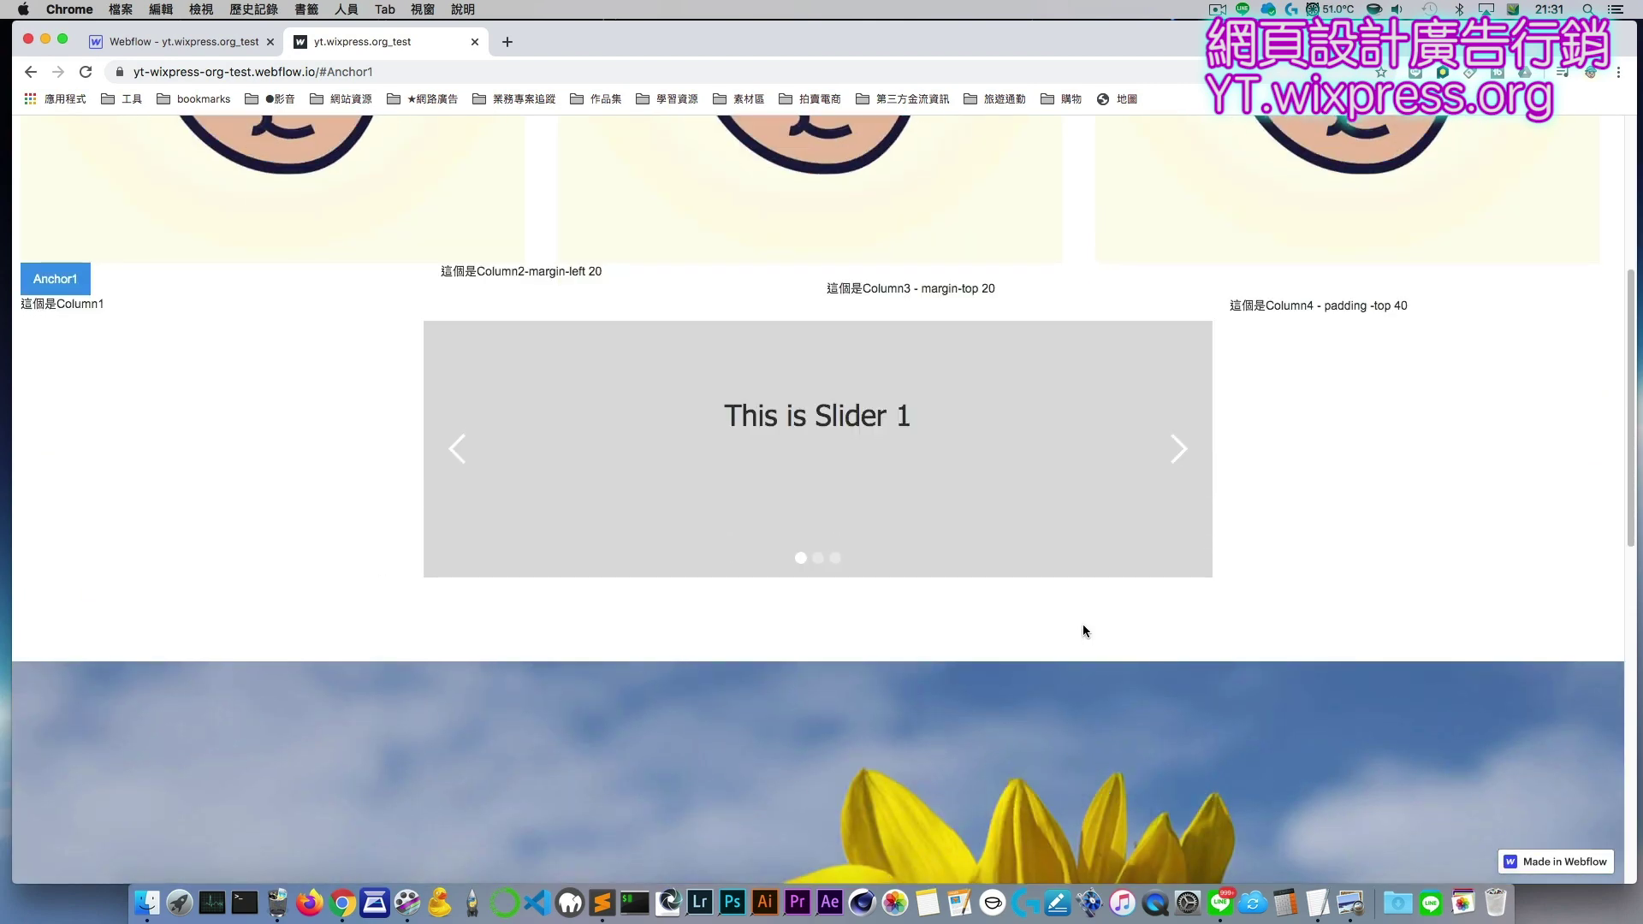
Step: Examine how the small avatar image moves across the sunflower section as the published page scrolls
scroll(1081, 624, up, 4)
scroll(1080, 623, down, 5)
scroll(1080, 623, down, 2)
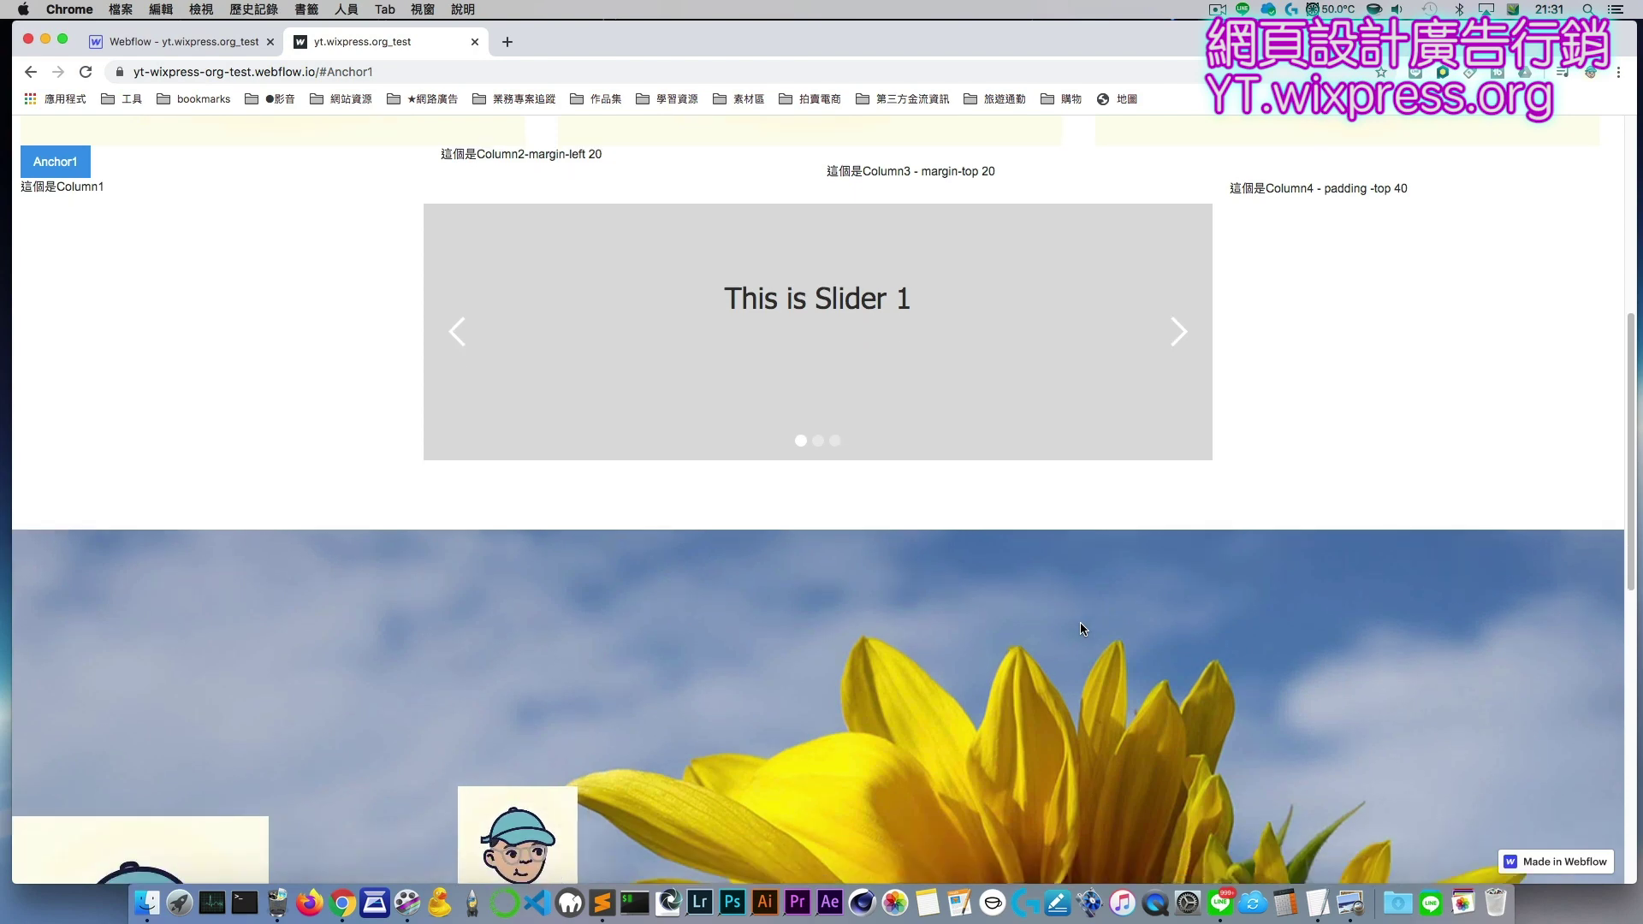
scroll(351, 682, down, 4)
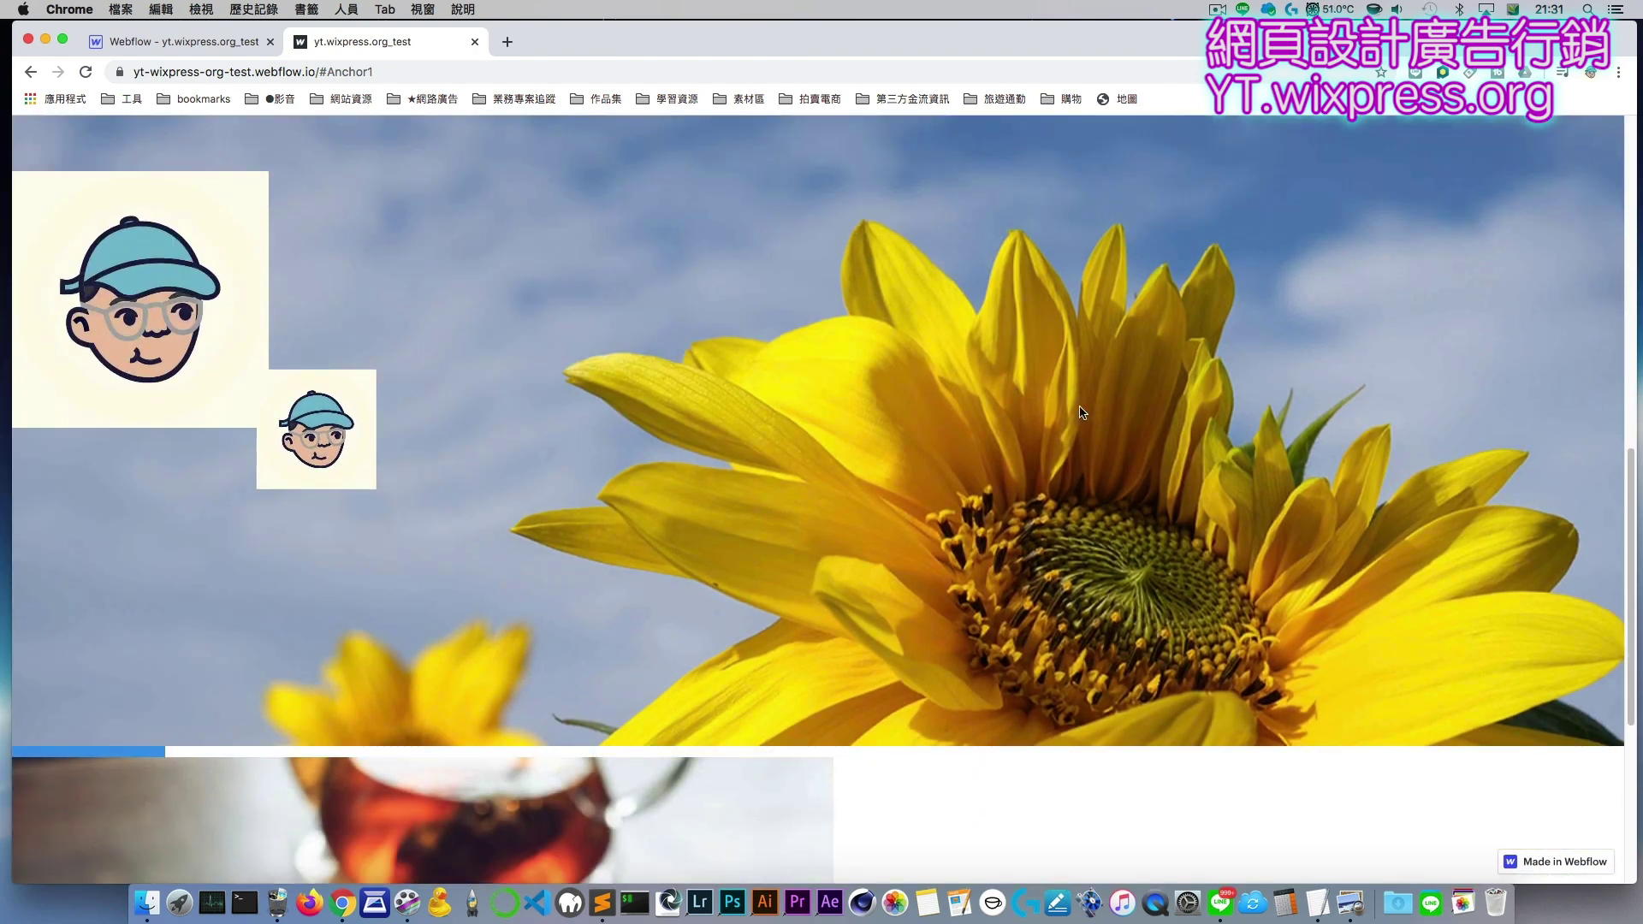
scroll(1071, 408, up, 5)
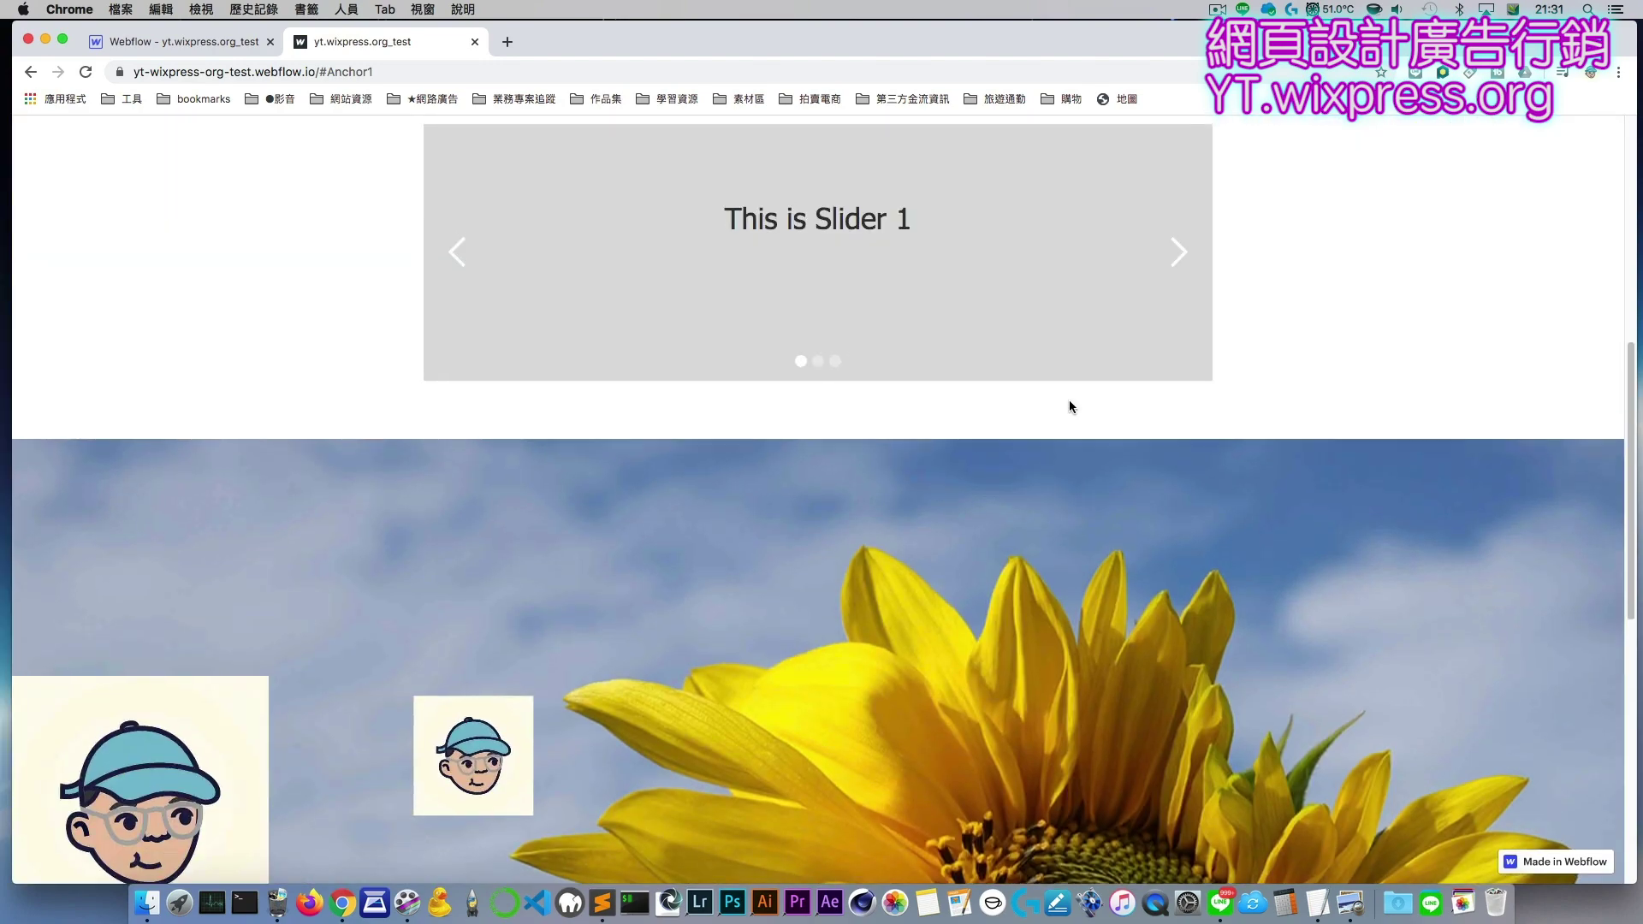
scroll(1069, 407, down, 3)
scroll(1077, 409, up, 3)
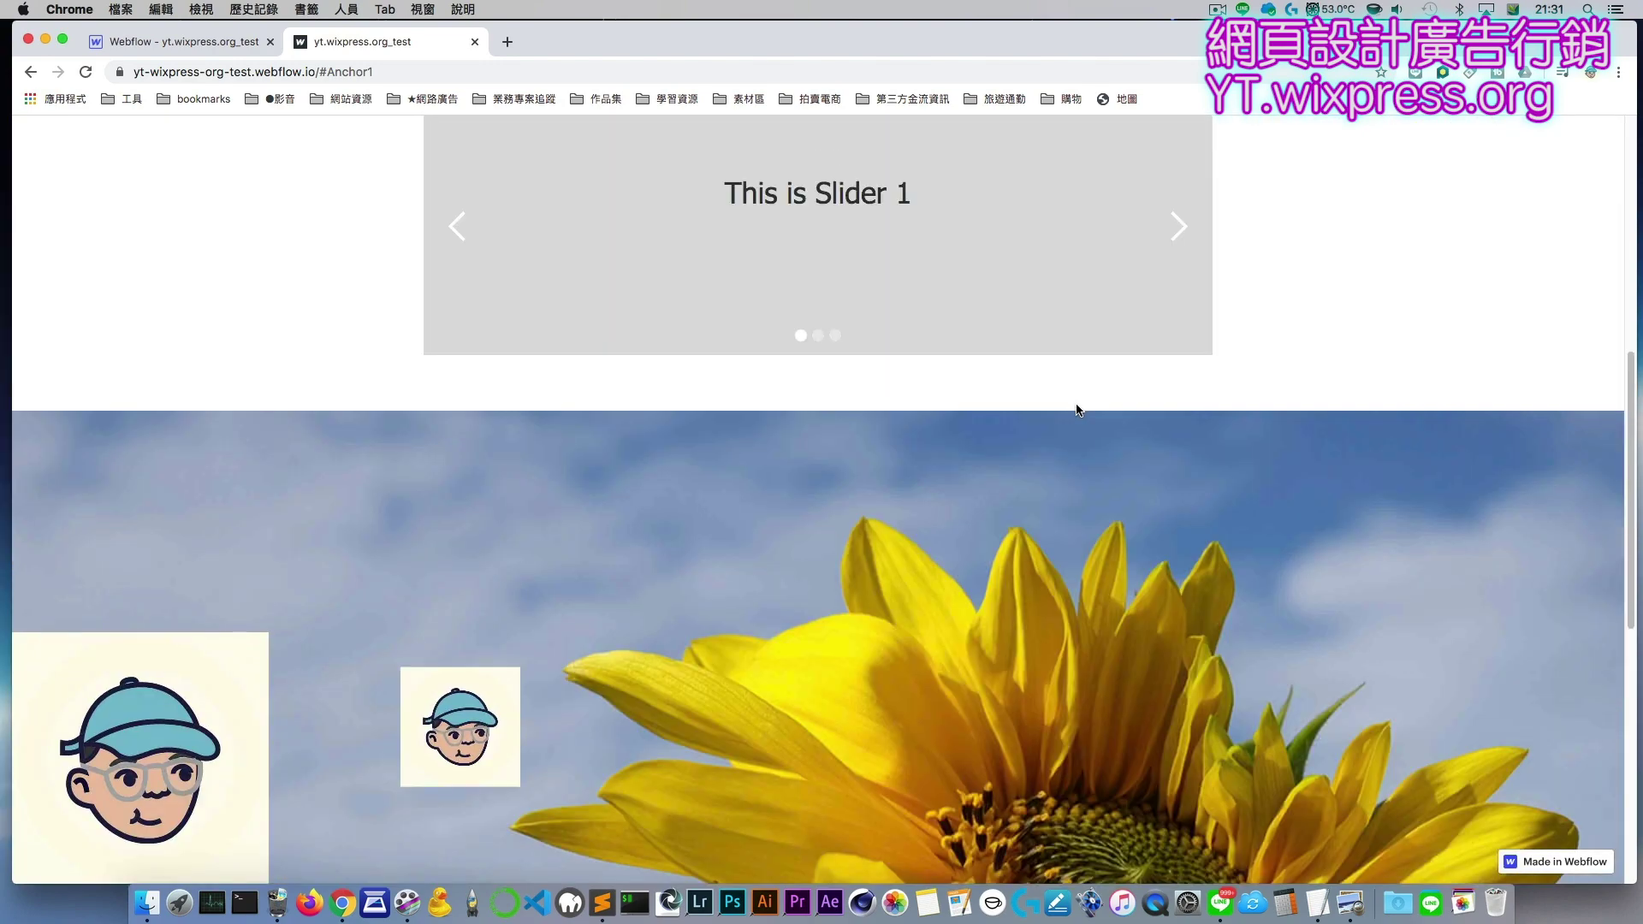
scroll(1077, 409, down, 3)
scroll(1079, 408, up, 3)
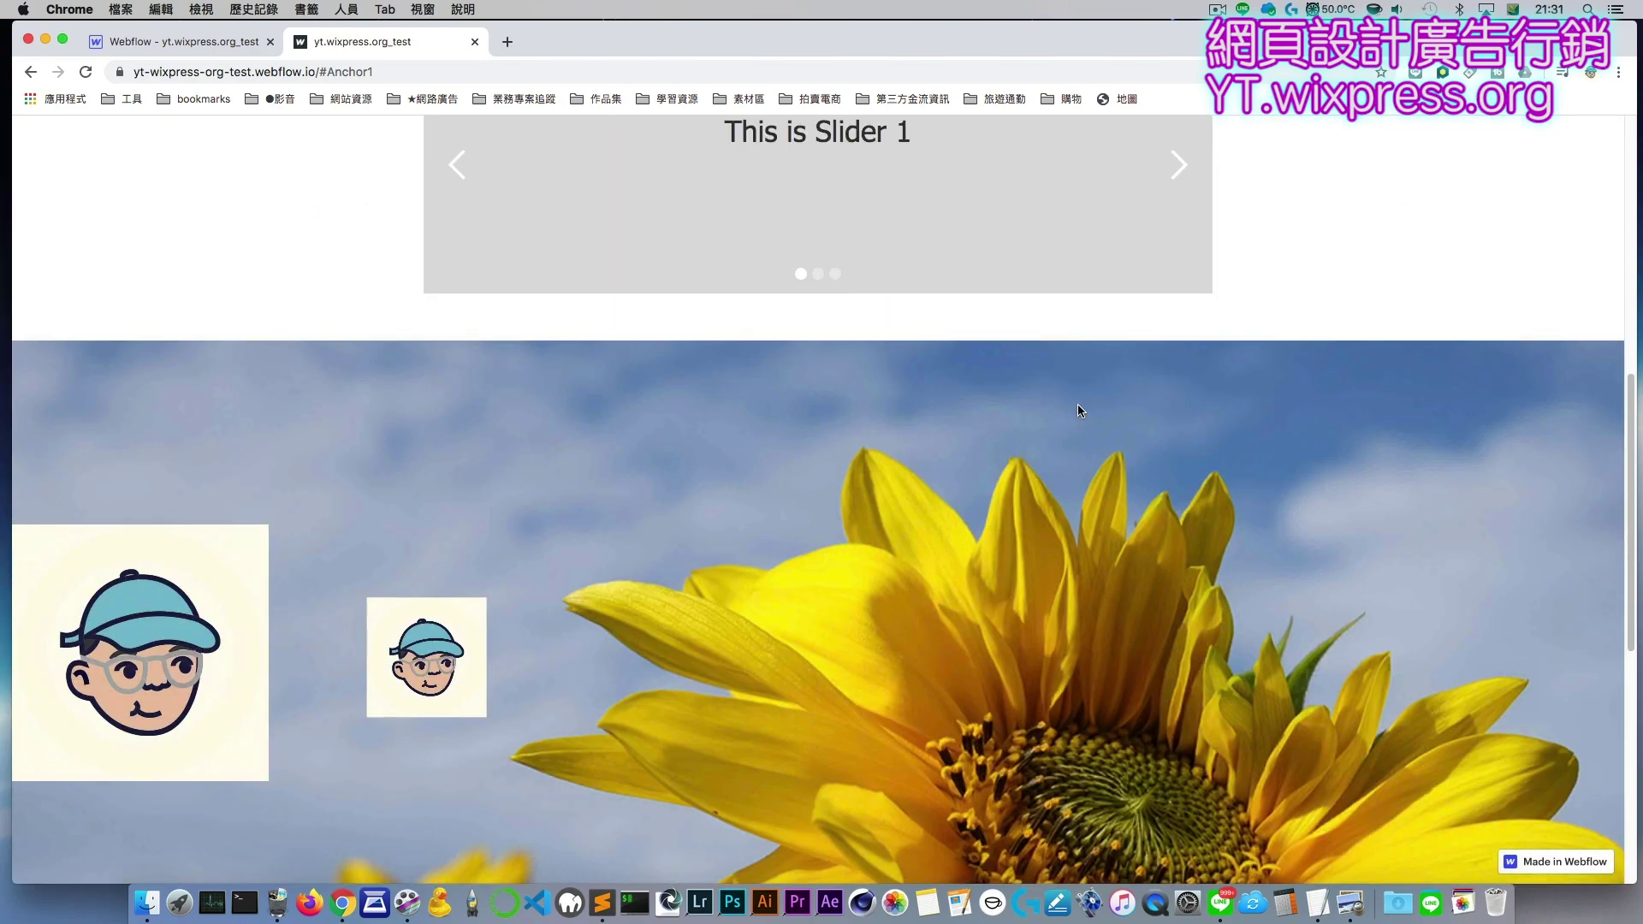
scroll(1077, 404, down, 4)
scroll(1083, 407, up, 2)
scroll(1085, 409, up, 4)
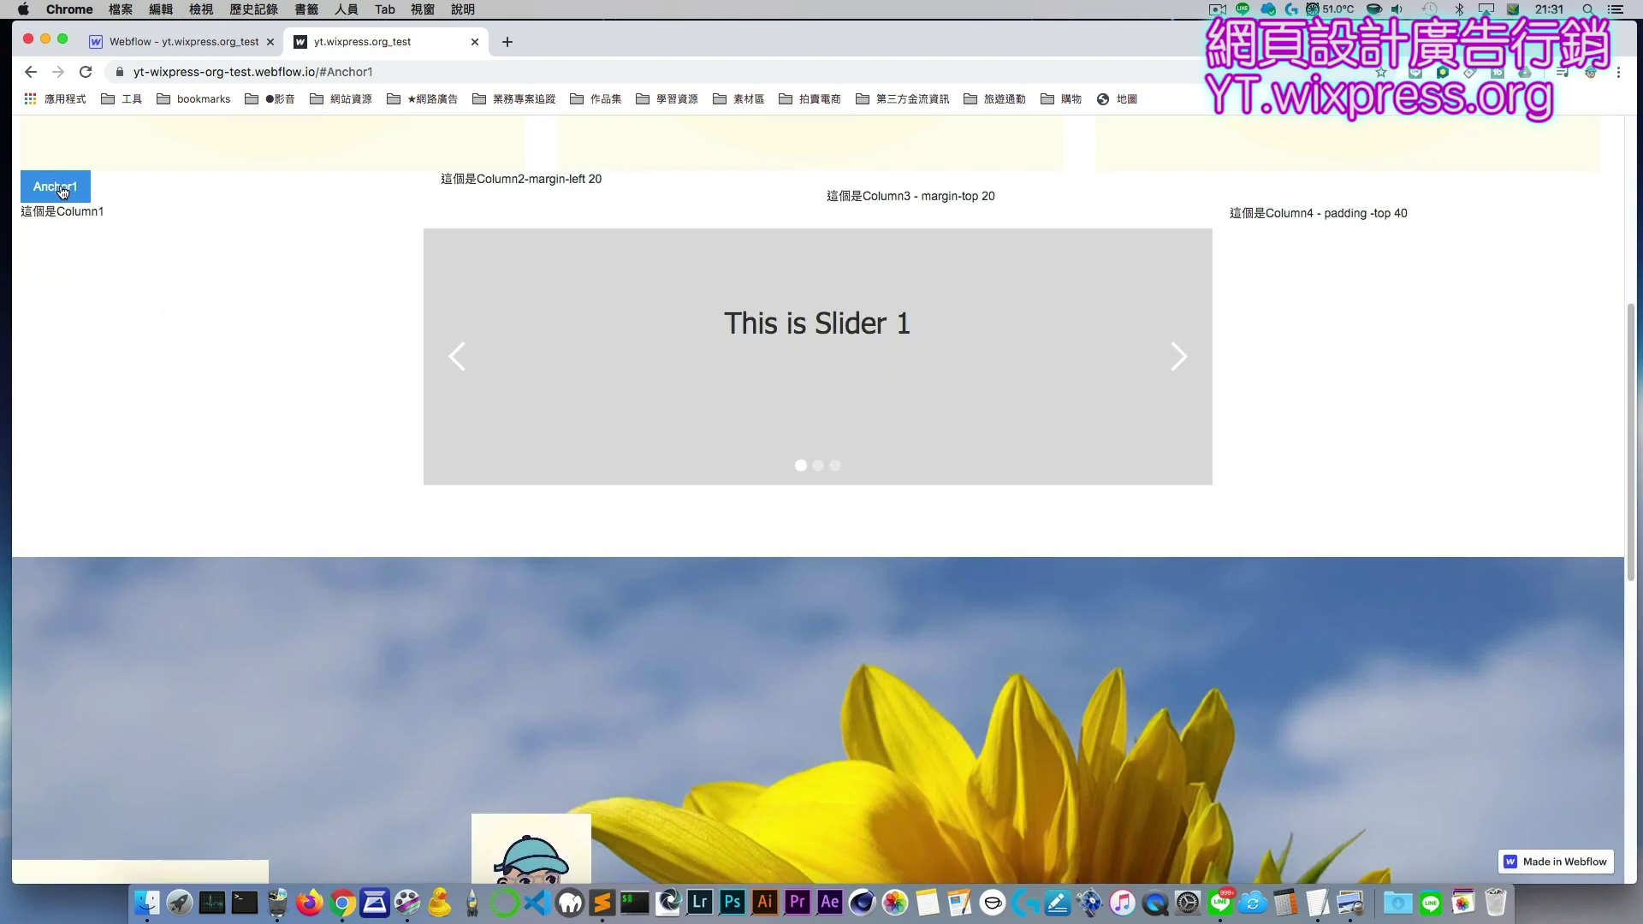
scroll(395, 428, down, 3)
scroll(707, 522, down, 2)
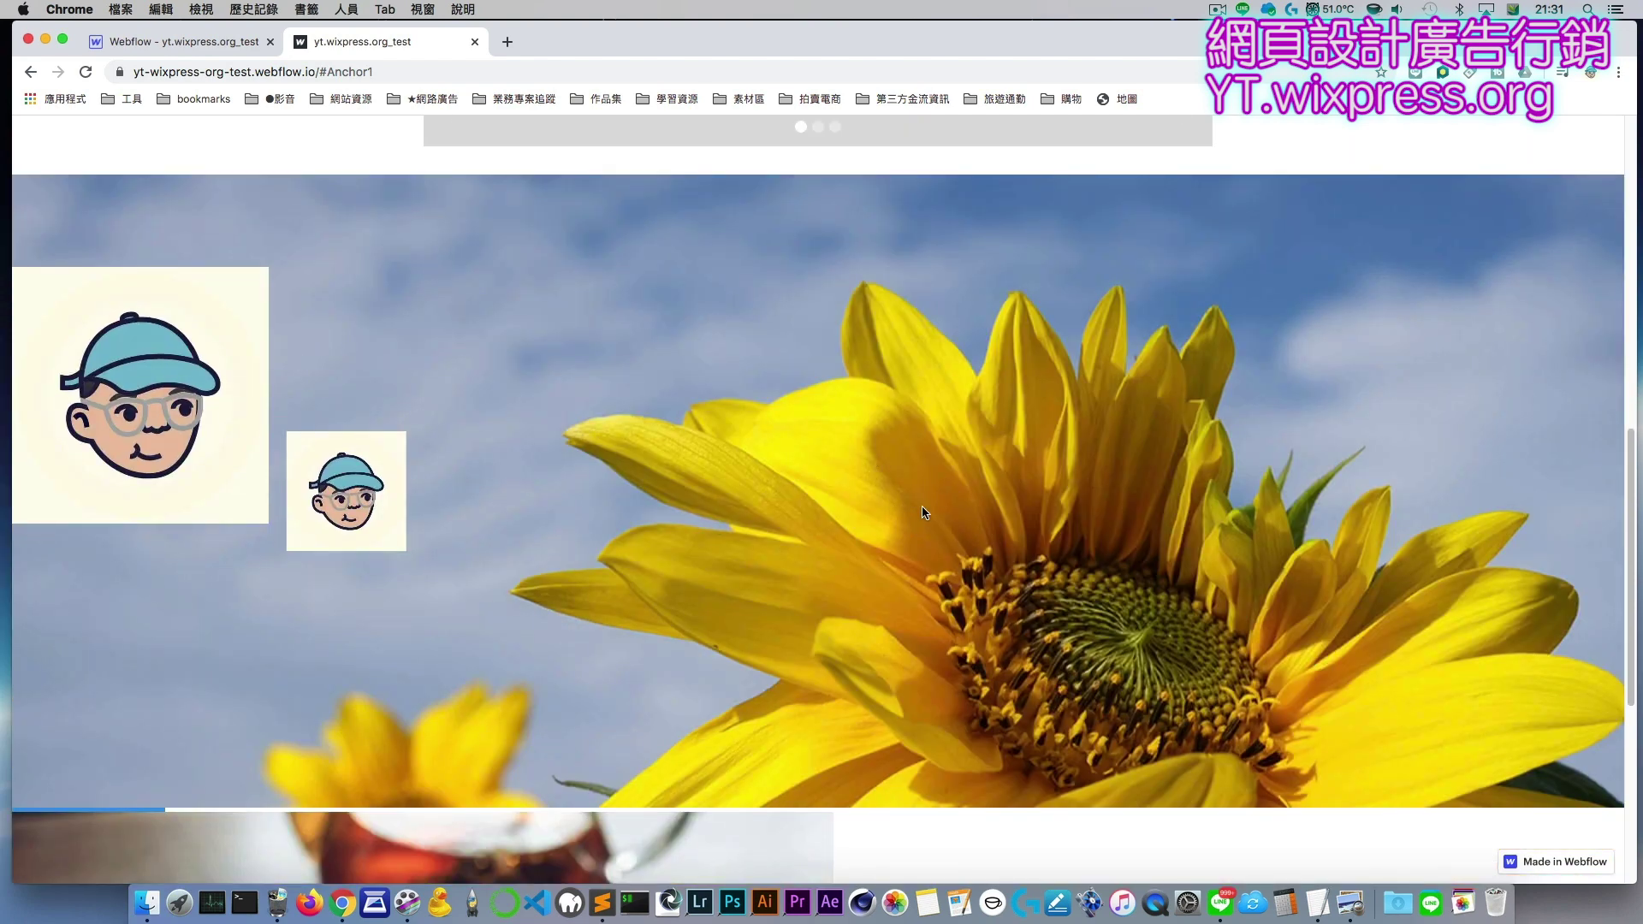
Step: Switch to the Webflow Designer and inspect the link settings of the Anchor1 button in the first column
click(184, 42)
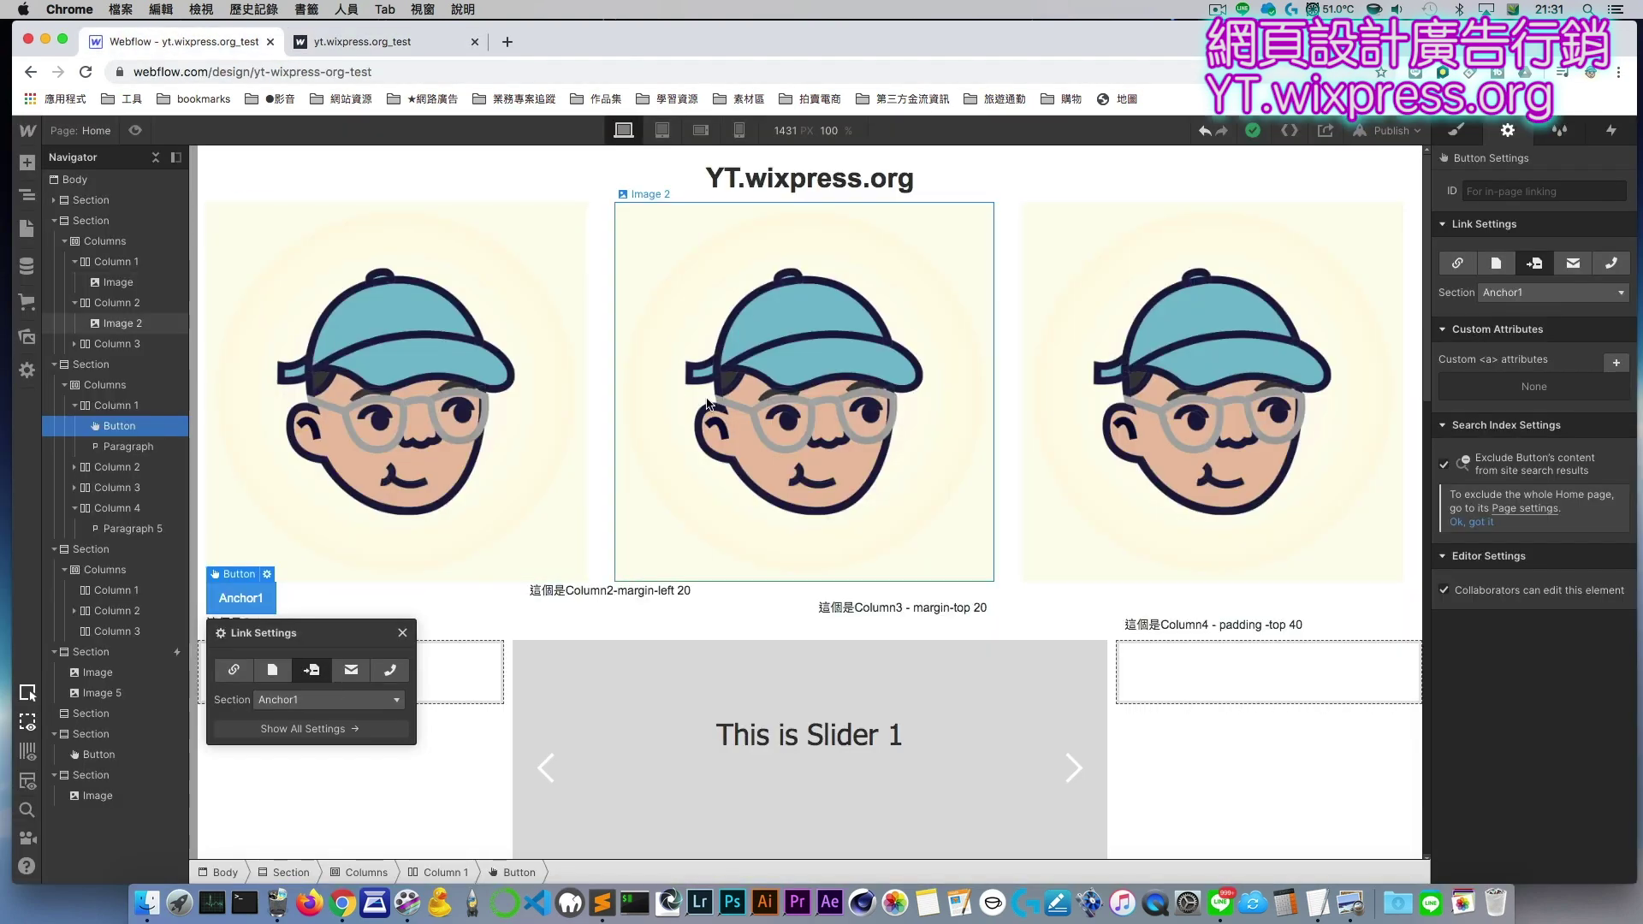
click(589, 633)
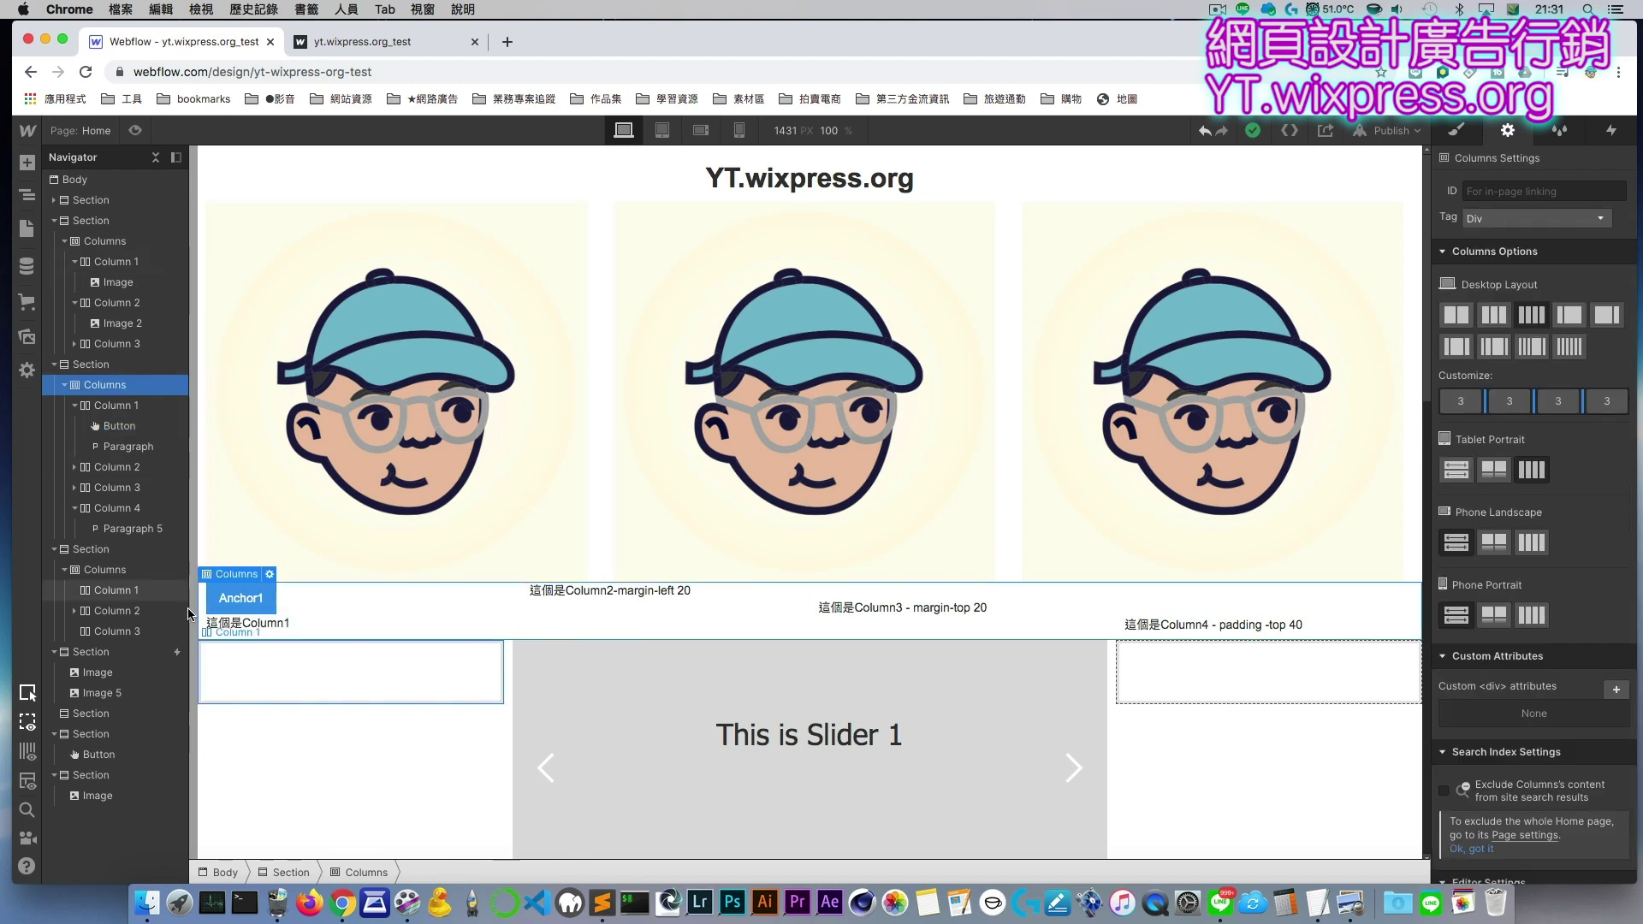
click(242, 601)
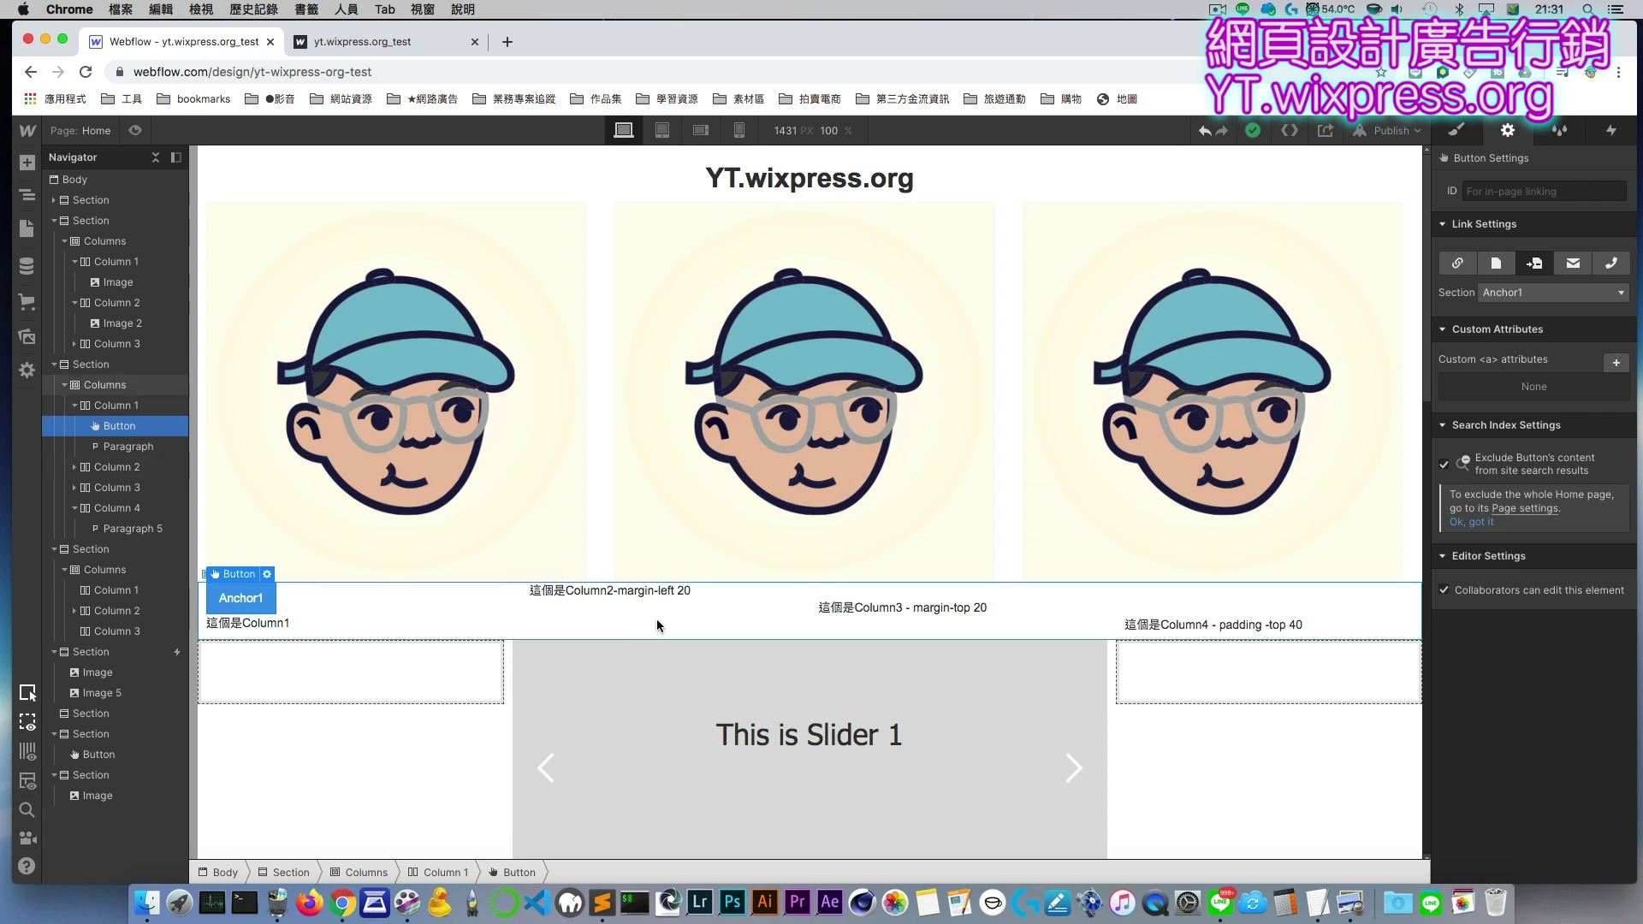
click(266, 575)
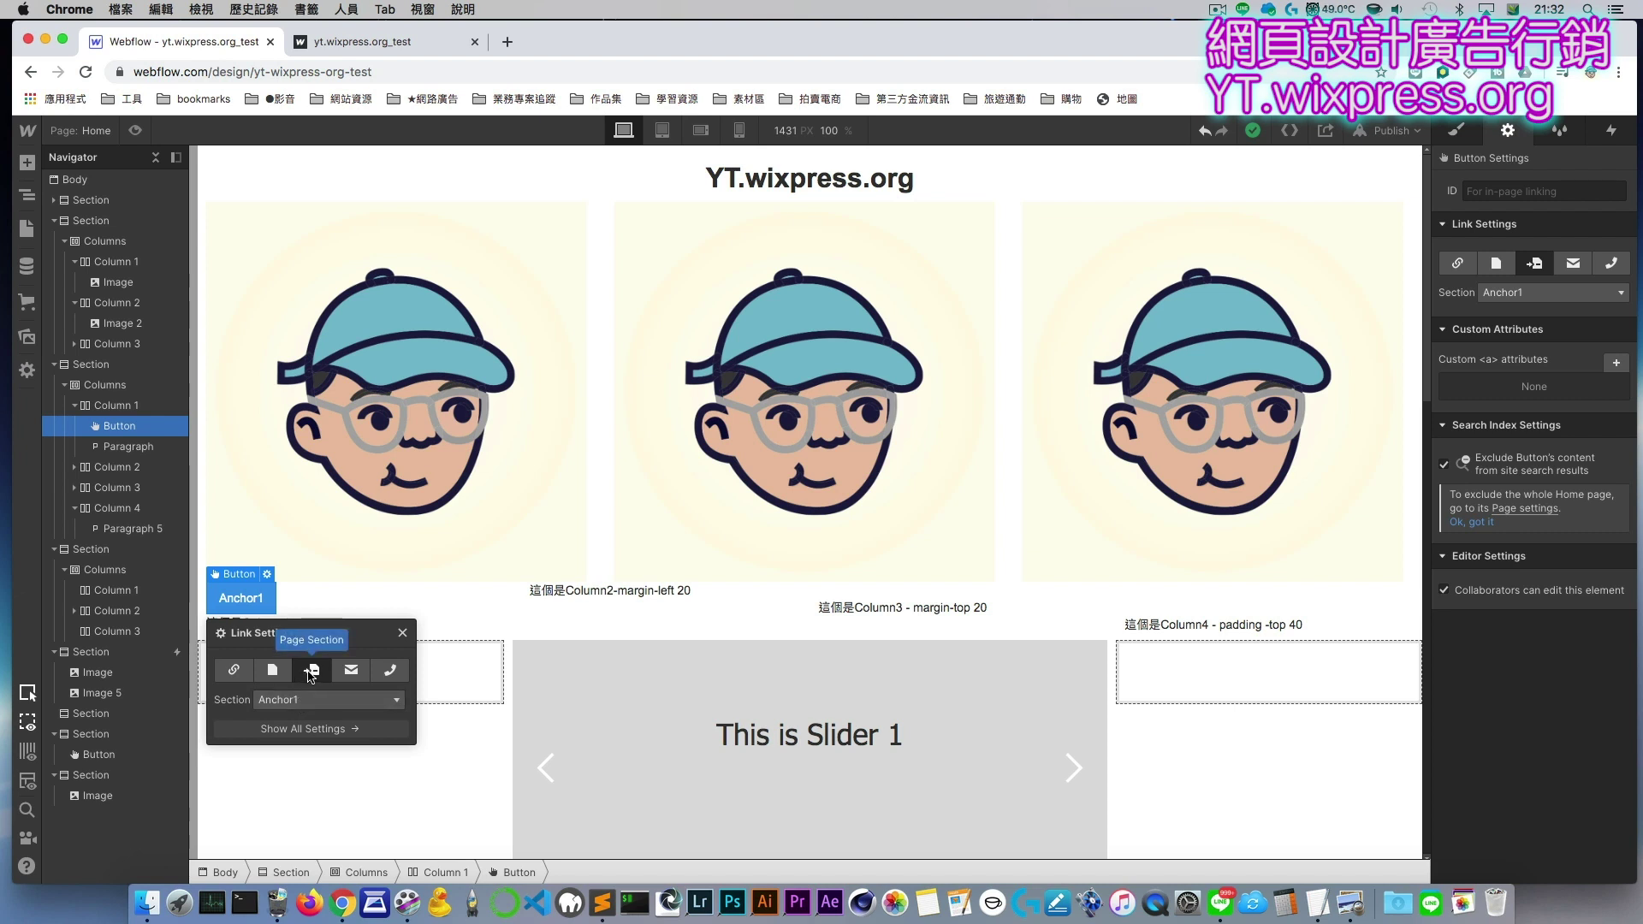
click(401, 635)
Step: Change the ID of the section containing the "this section for anchor1" button to Anchor2
scroll(409, 651, down, 15)
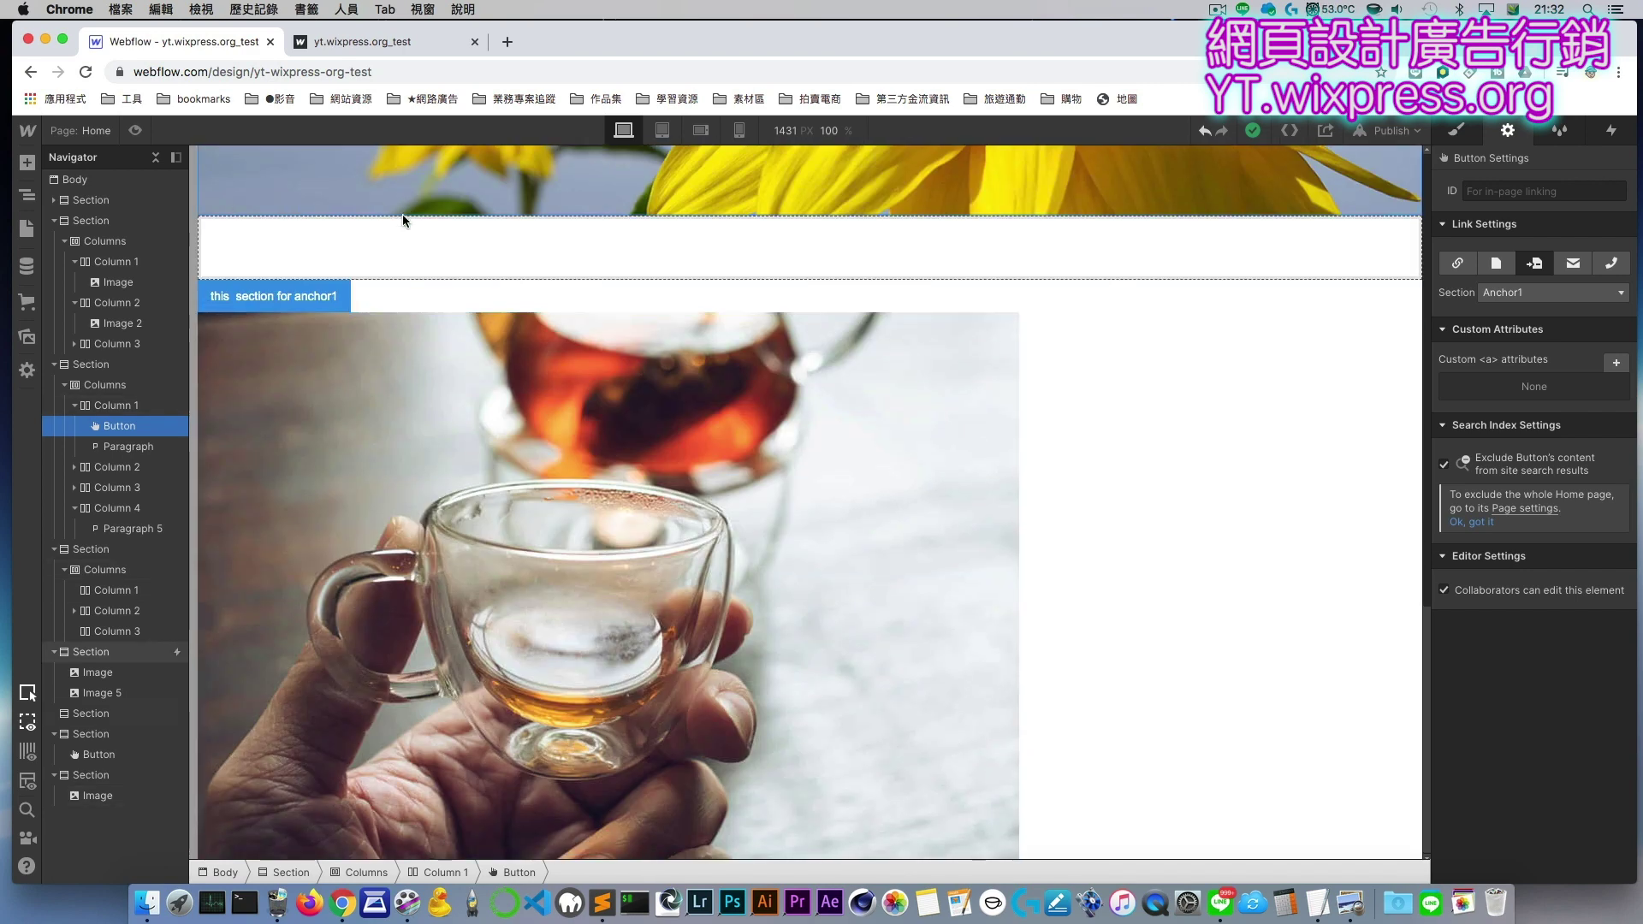
click(1254, 293)
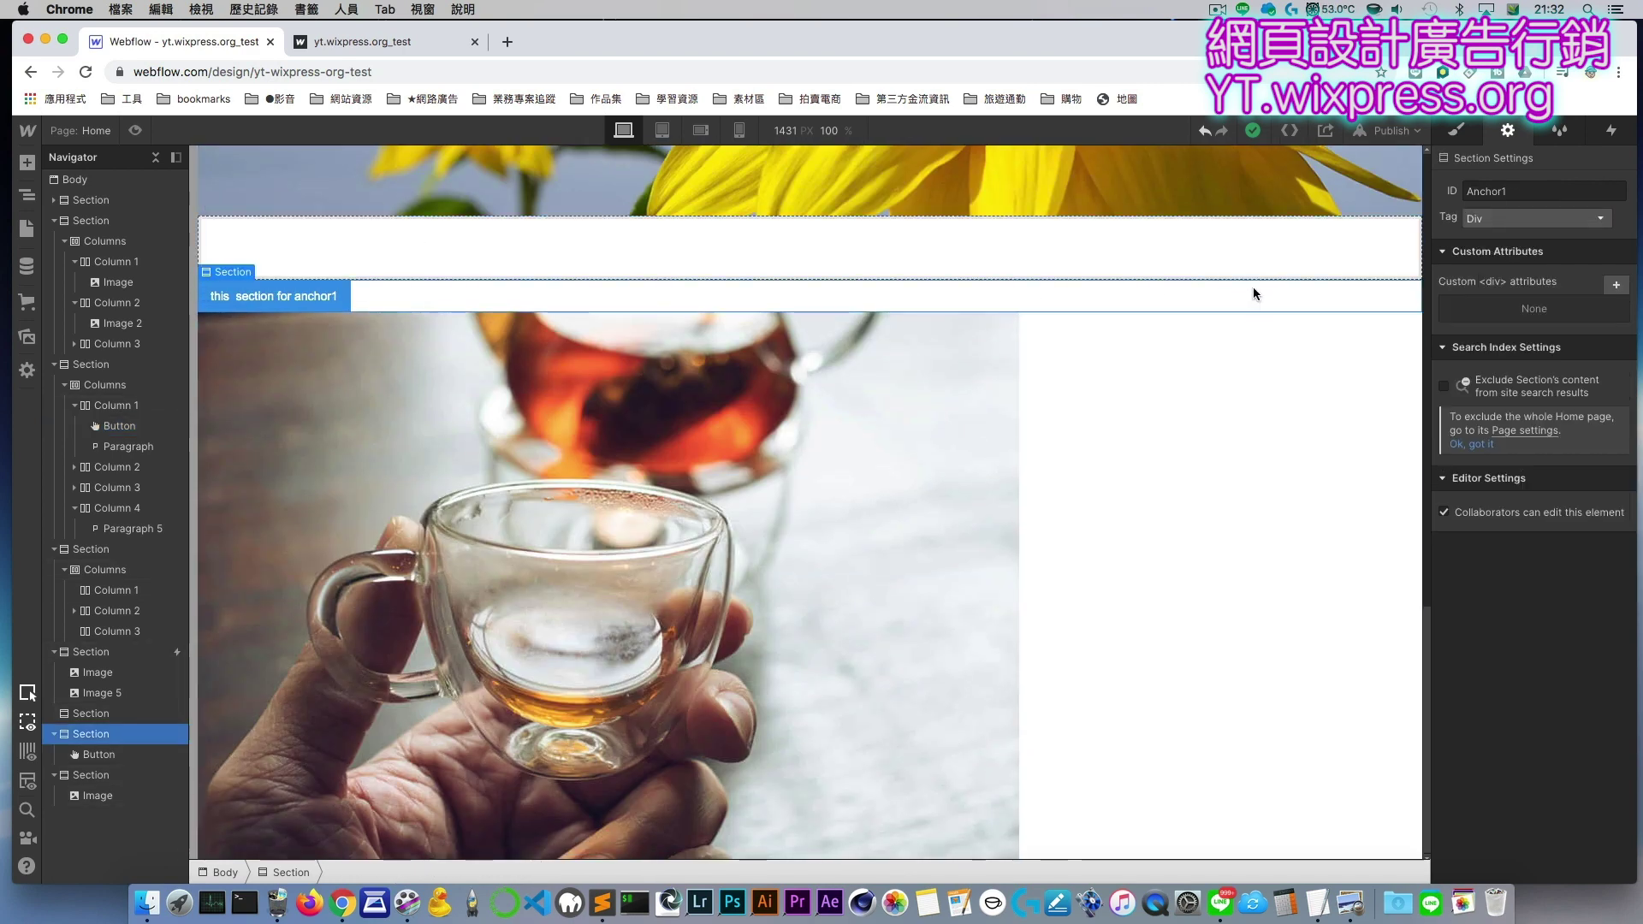
mouse_move(227, 272)
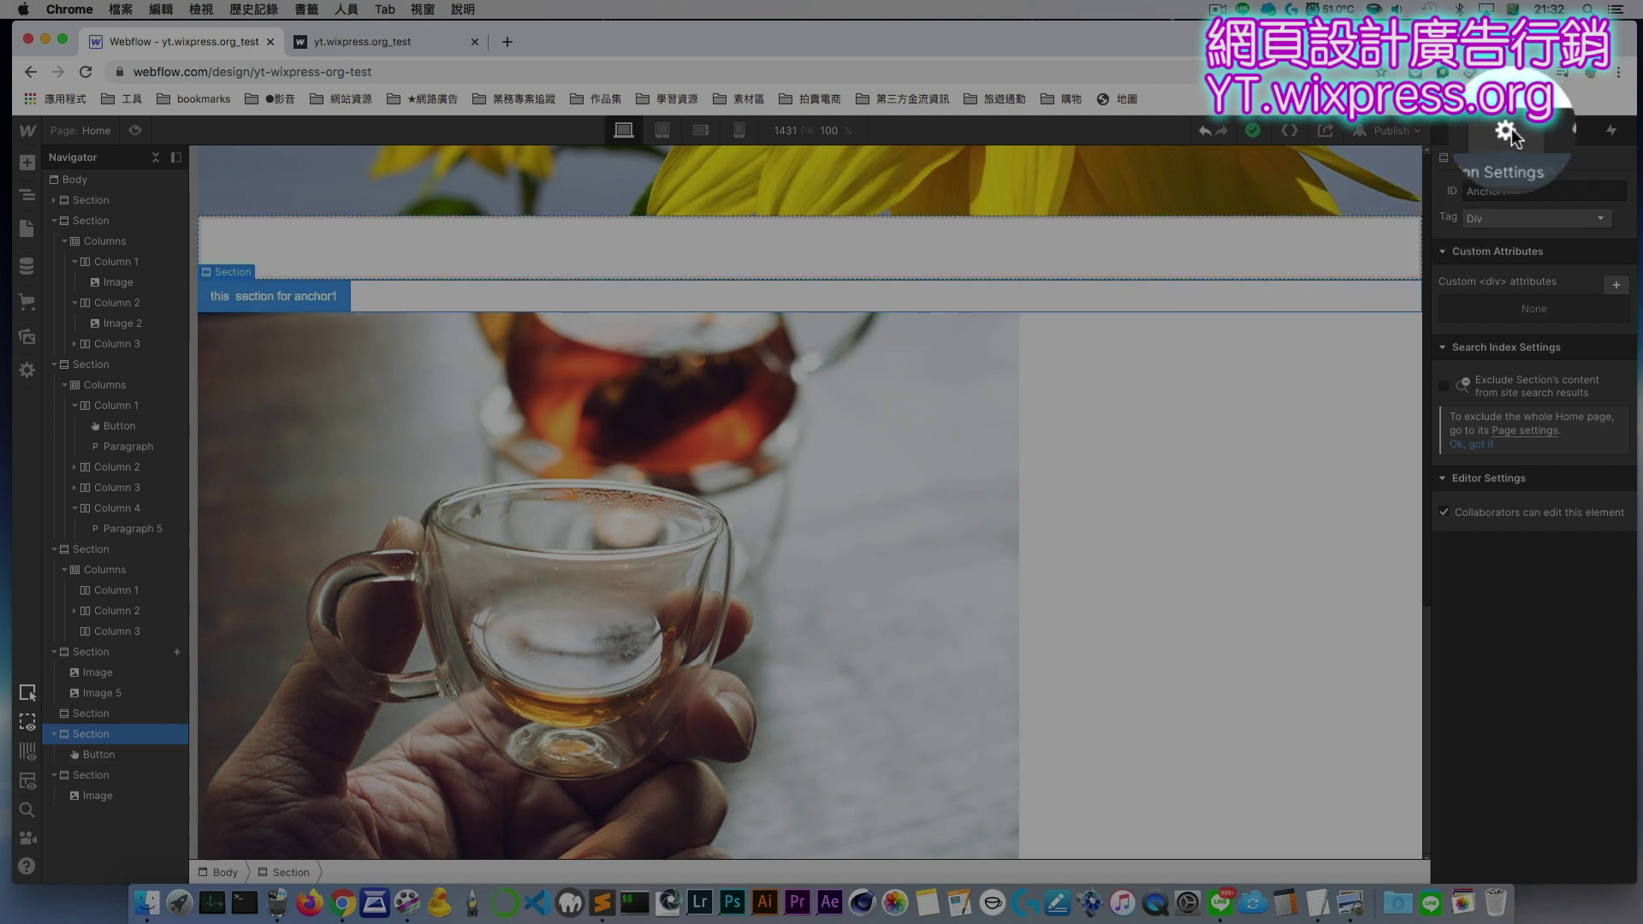
click(1512, 192)
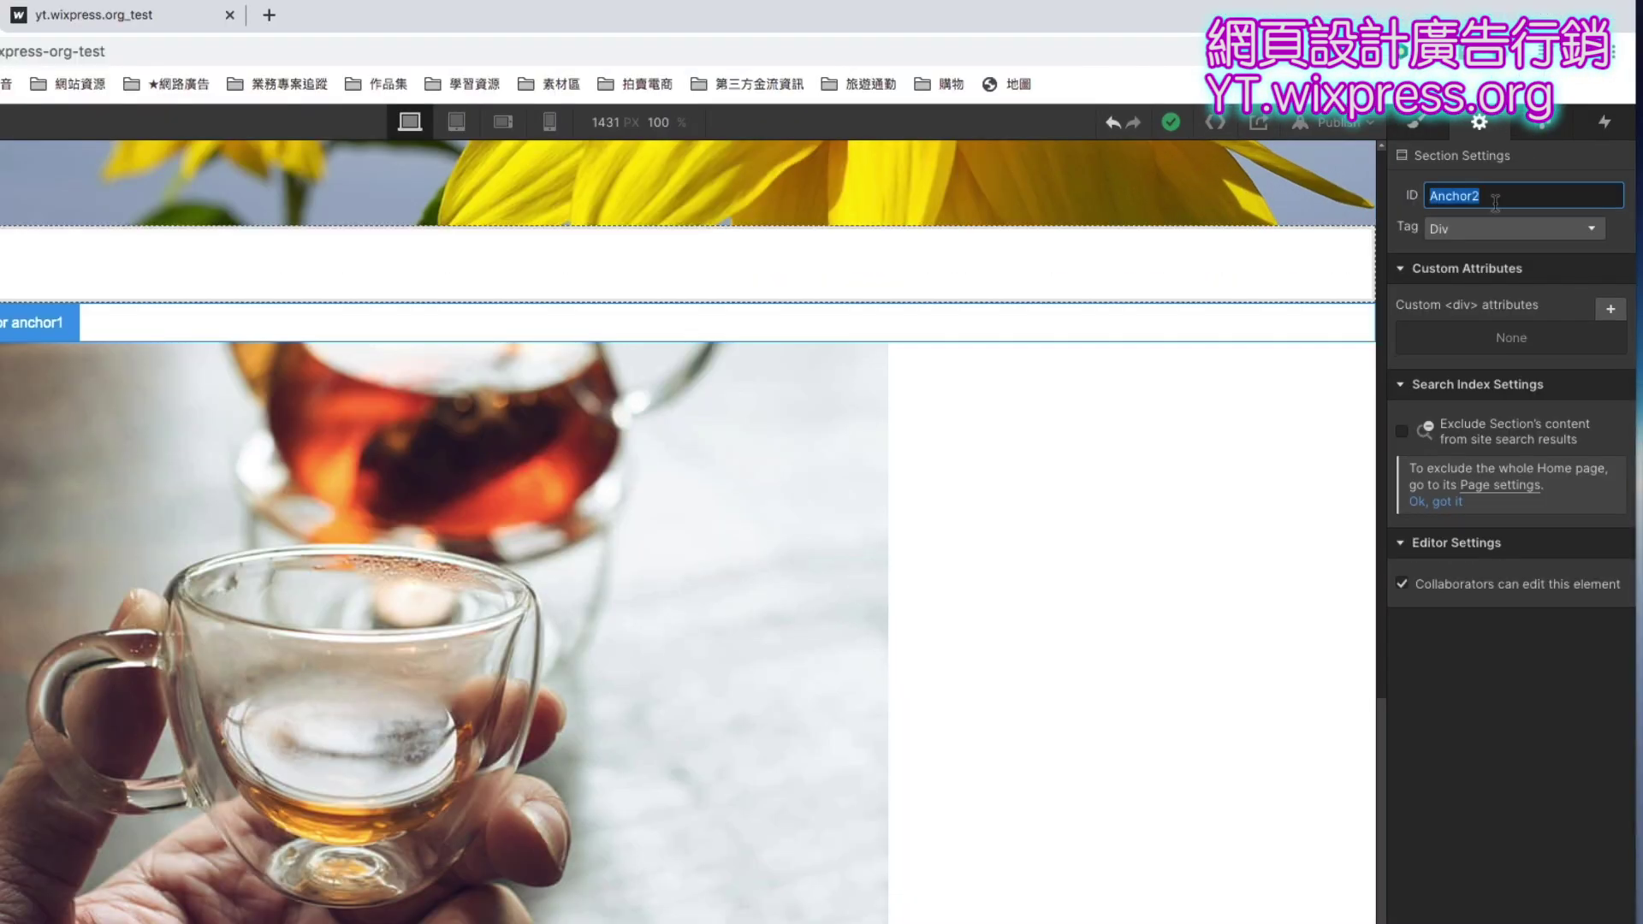
click(106, 300)
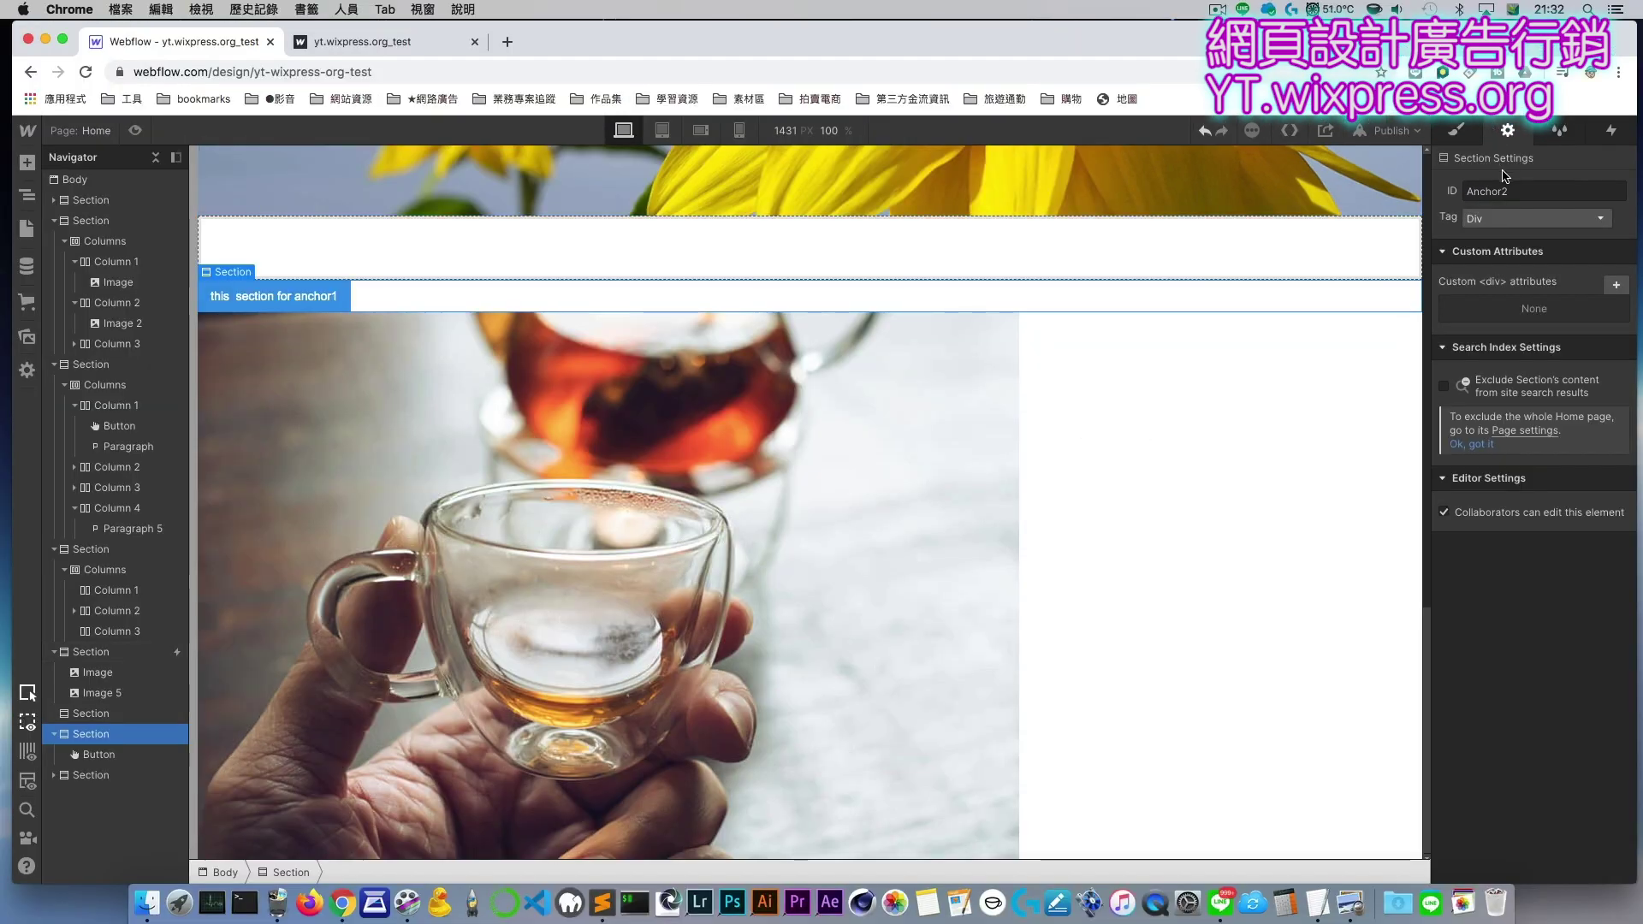
click(1477, 192)
Step: Point the Anchor1 button's page-section link in the first column at Anchor2
scroll(722, 371, up, 15)
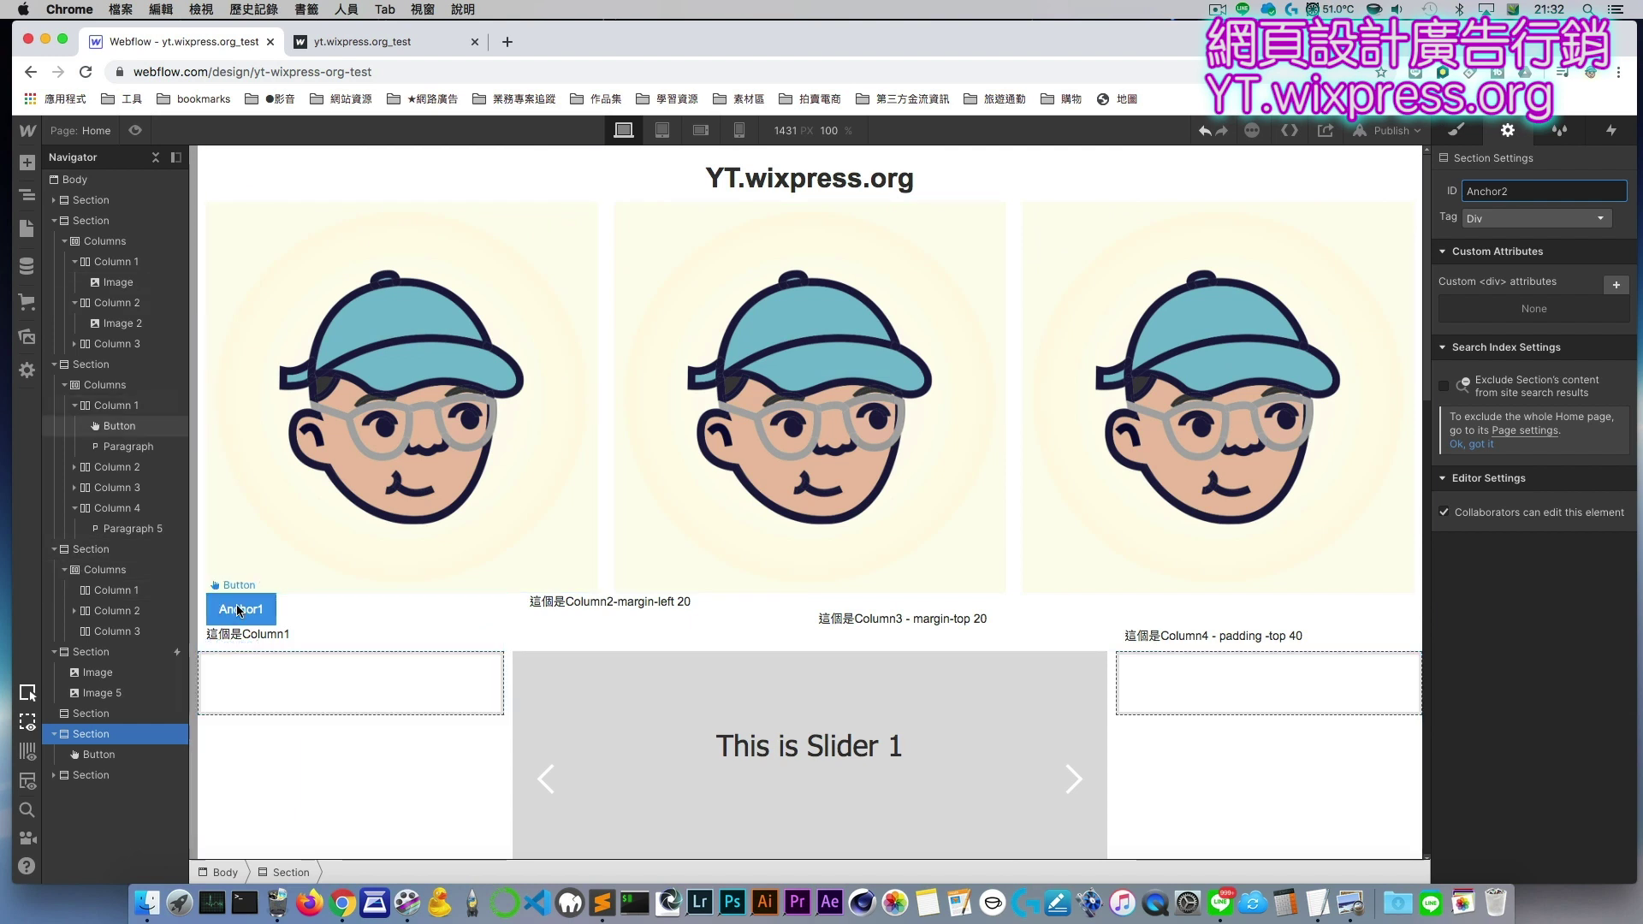
click(242, 609)
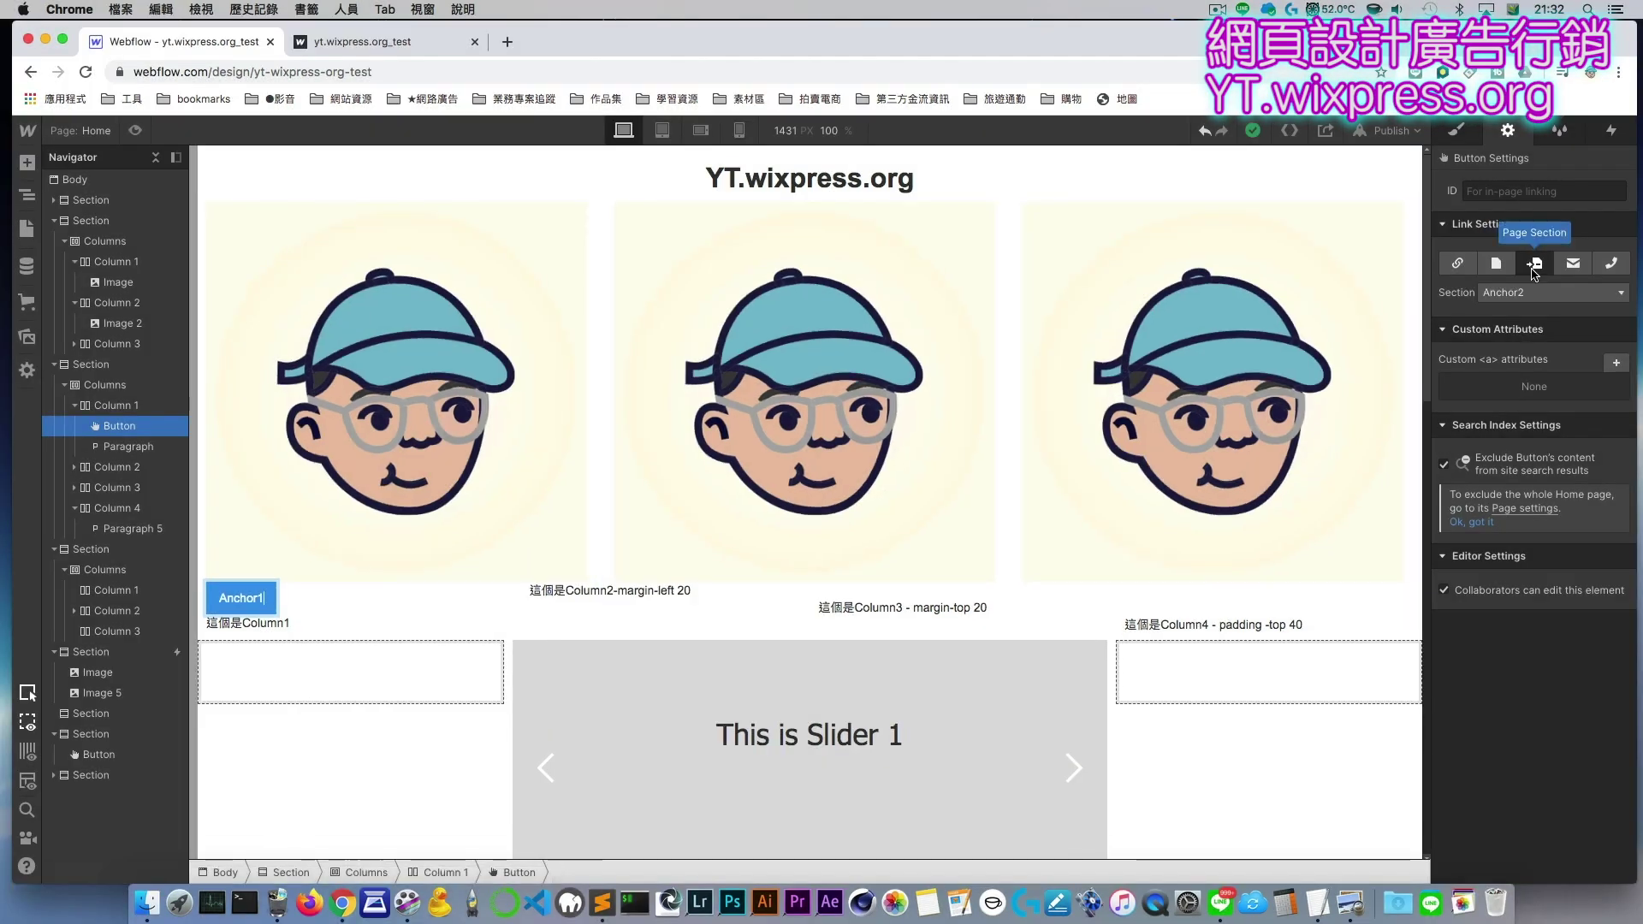
click(1536, 293)
click(1538, 332)
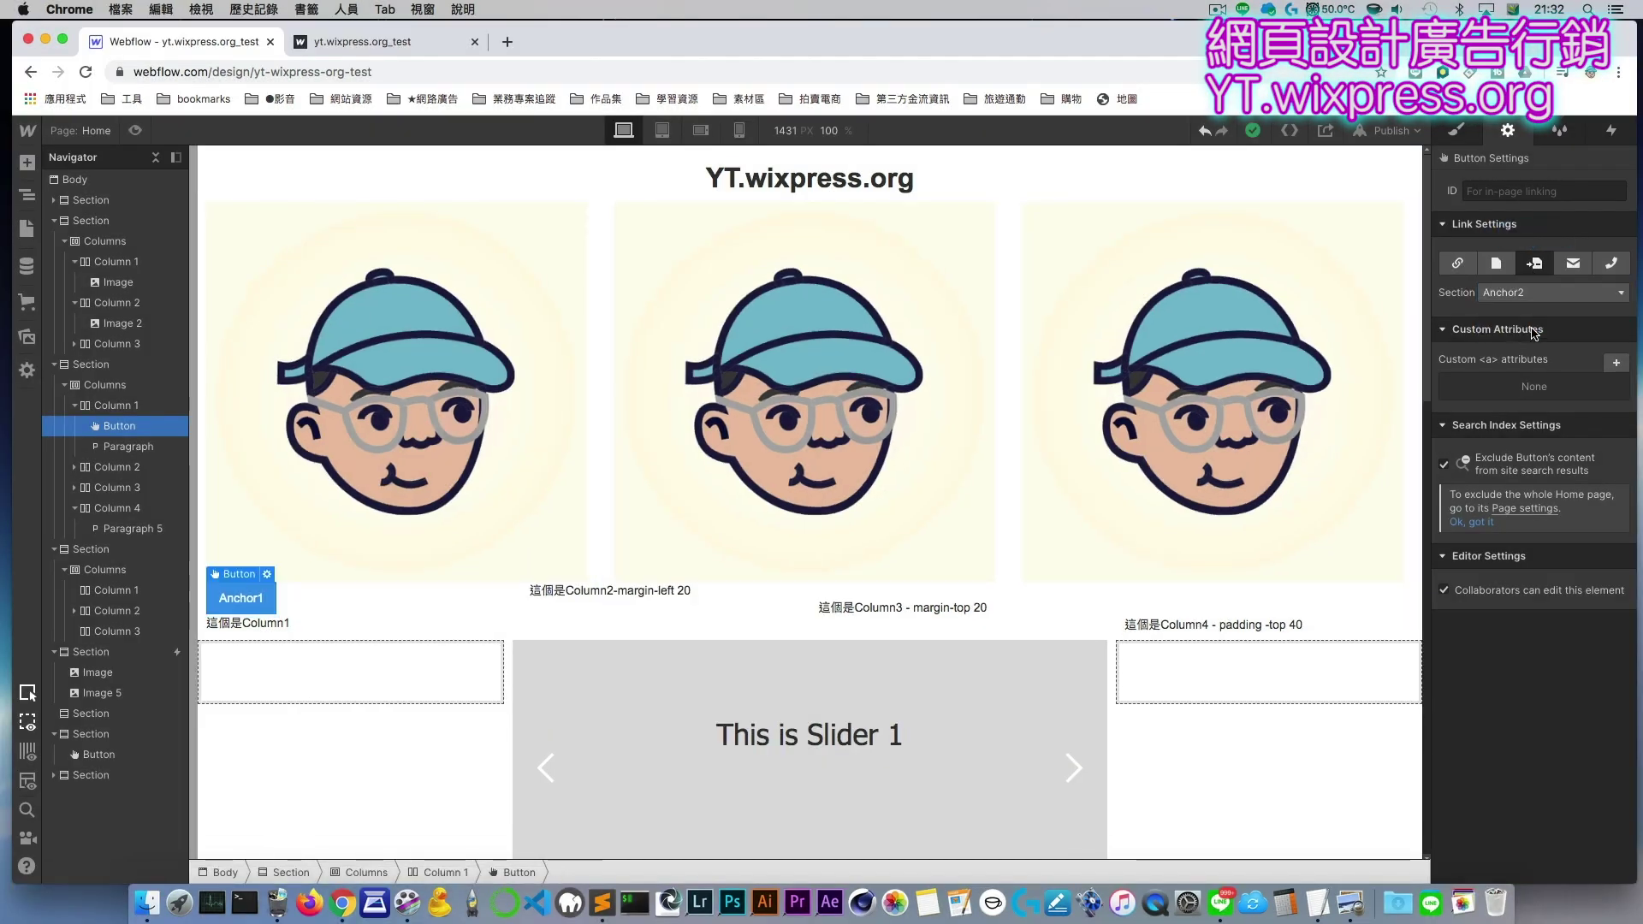
Step: Change the first-column button's text to "Anchor2｜ＷＮ這ＪＮ是ＷＭＢＲ測" and save the site
double_click(251, 599)
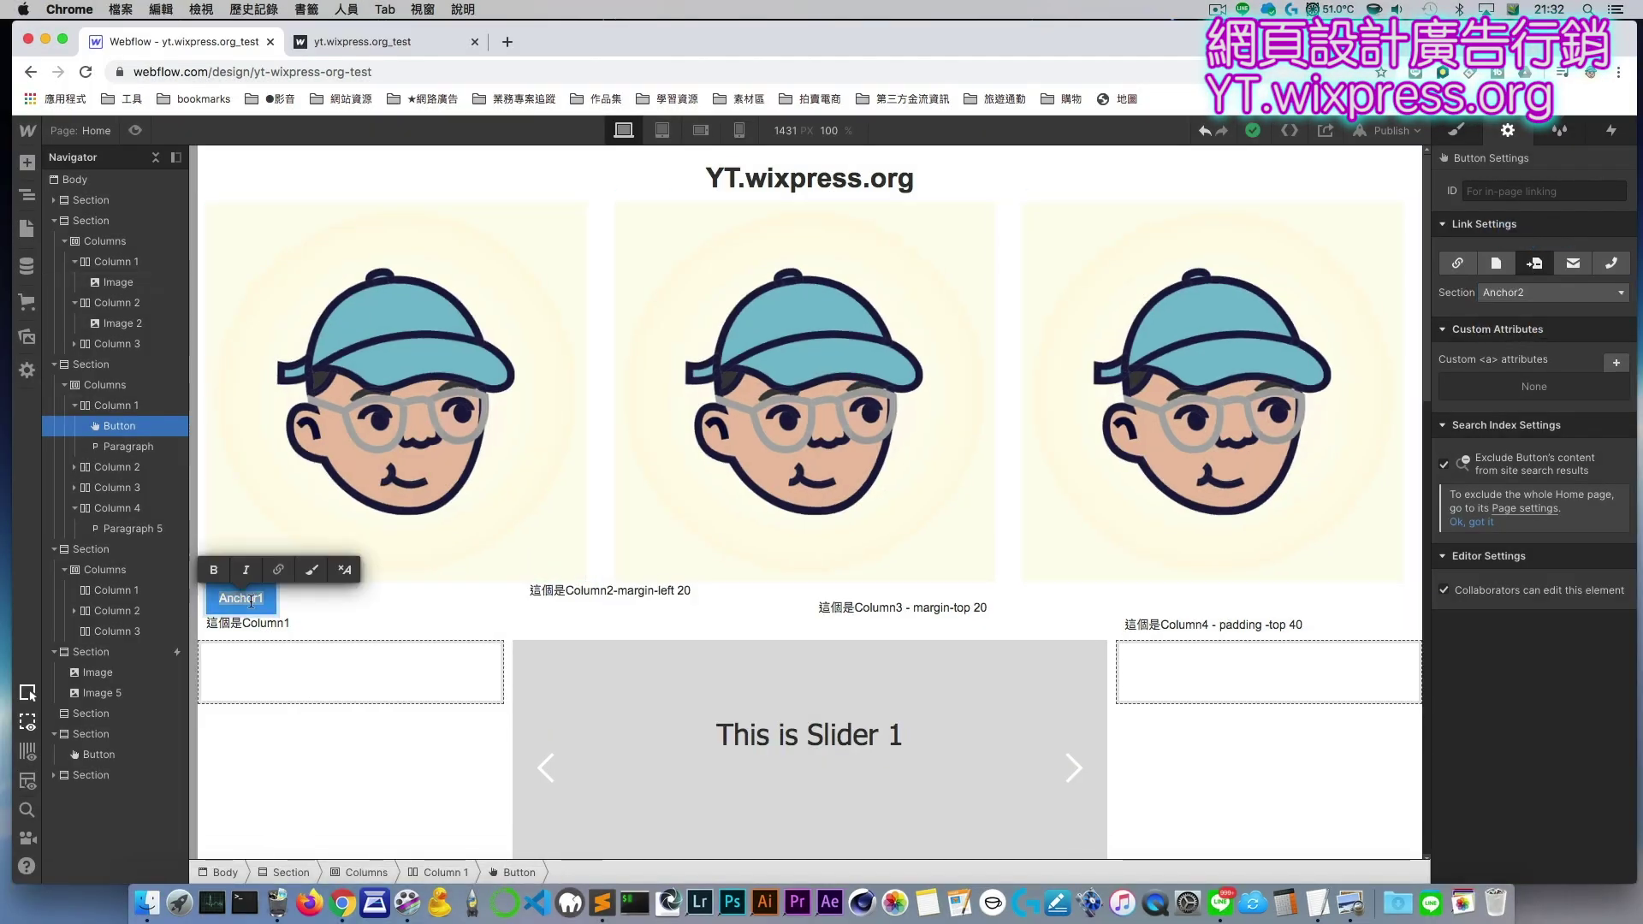
key(Escape)
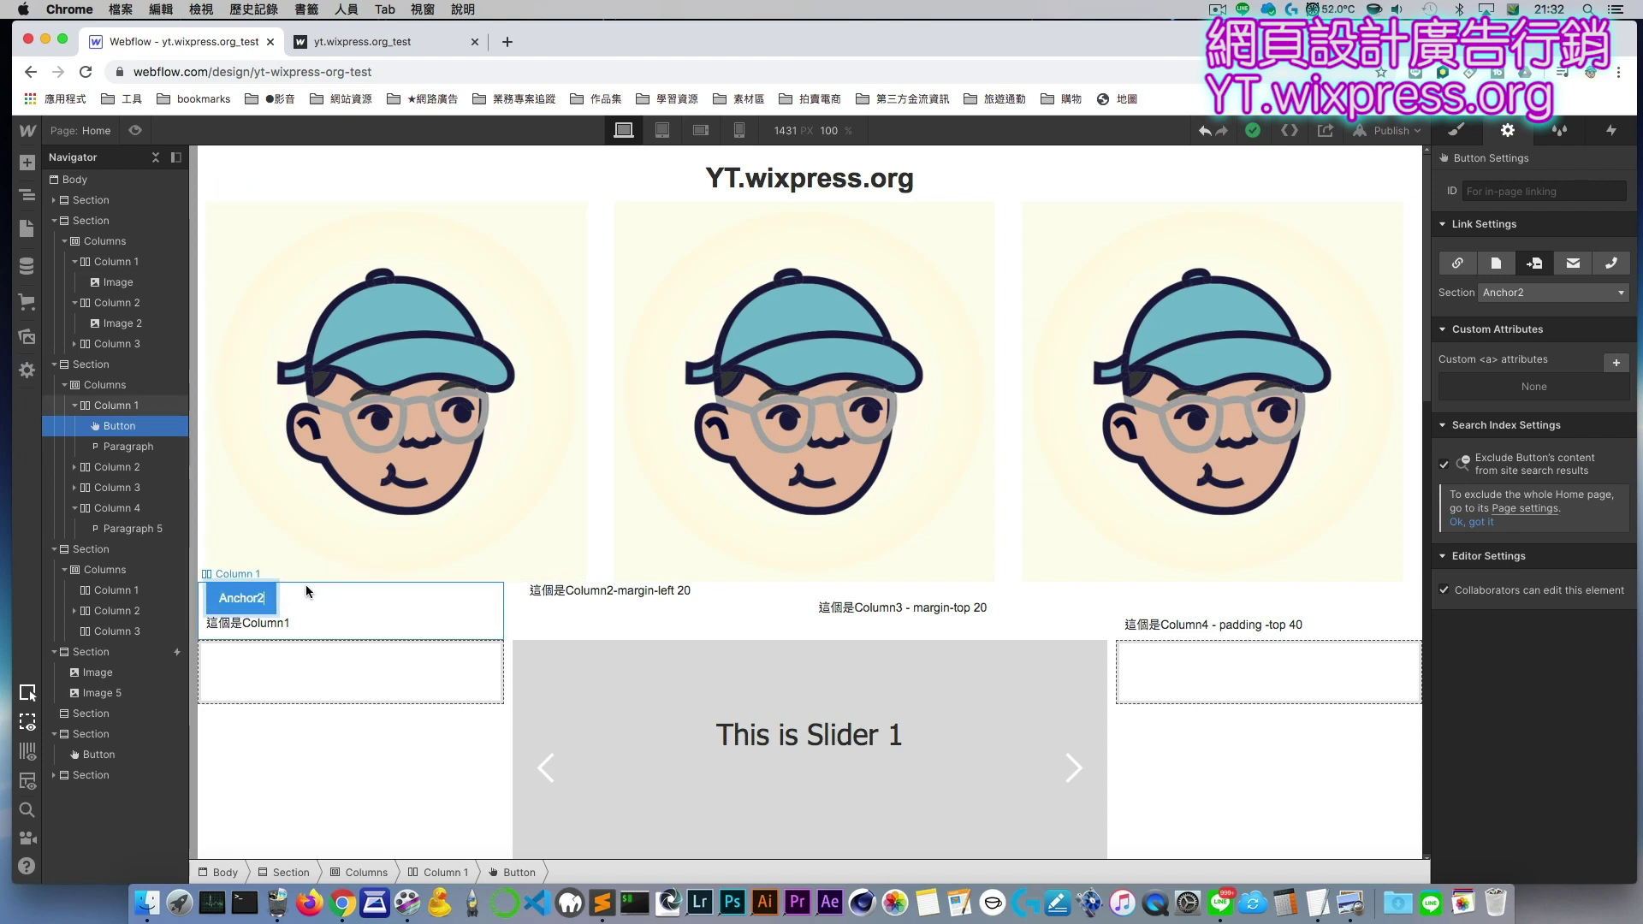
text(｜WN這ＪＮ是)
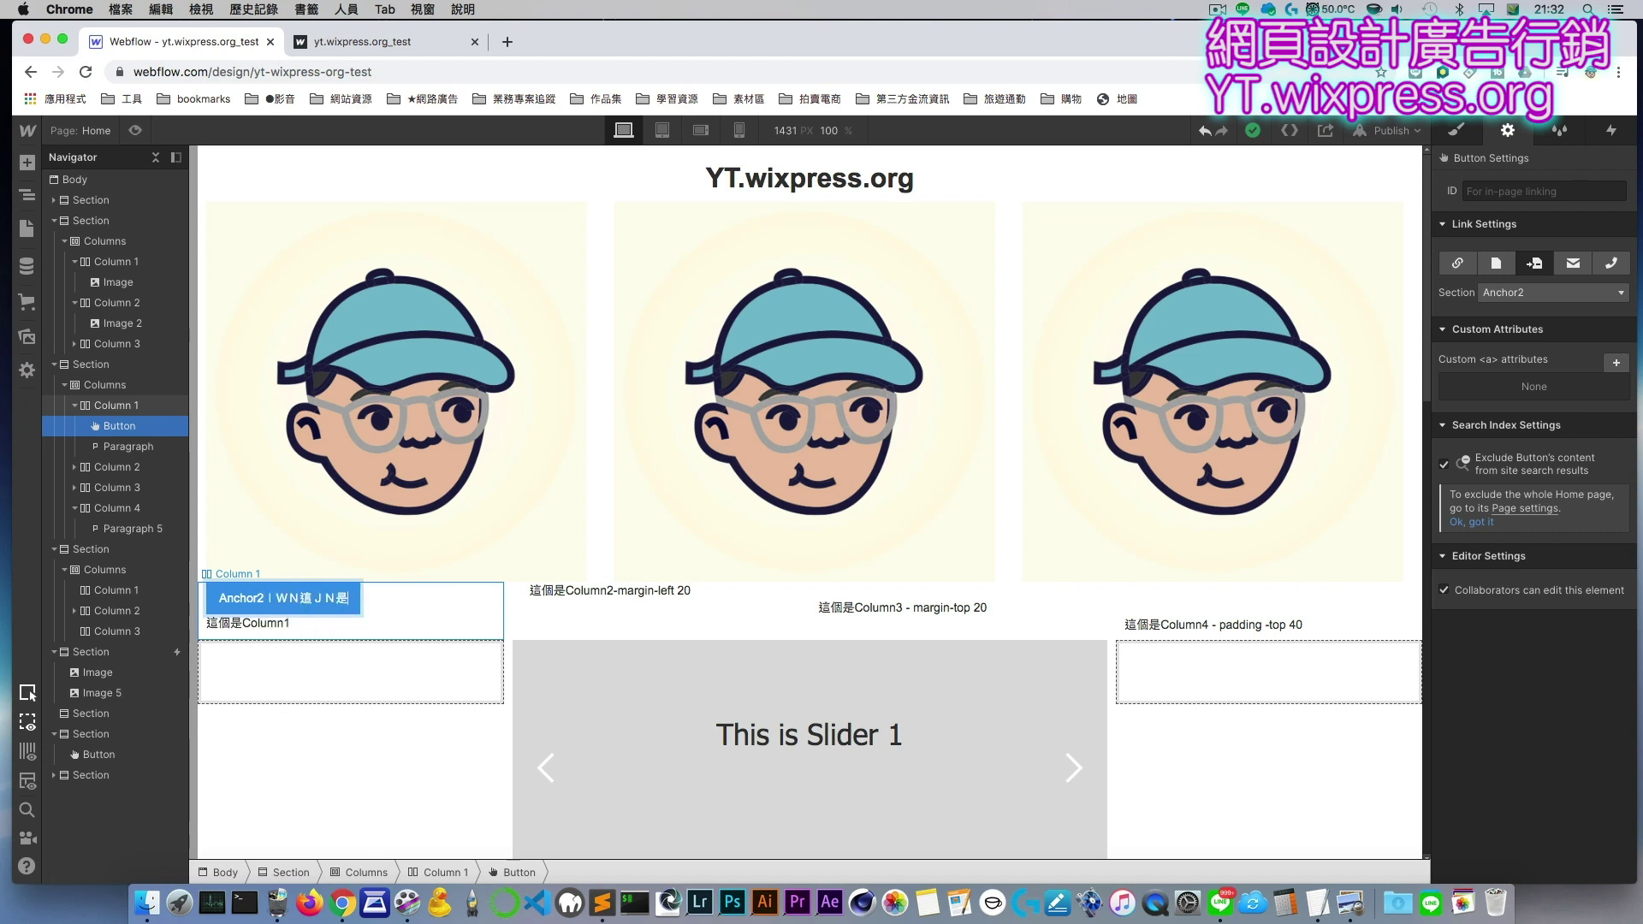
text(WMBR測)
key(super+s)
key(Escape)
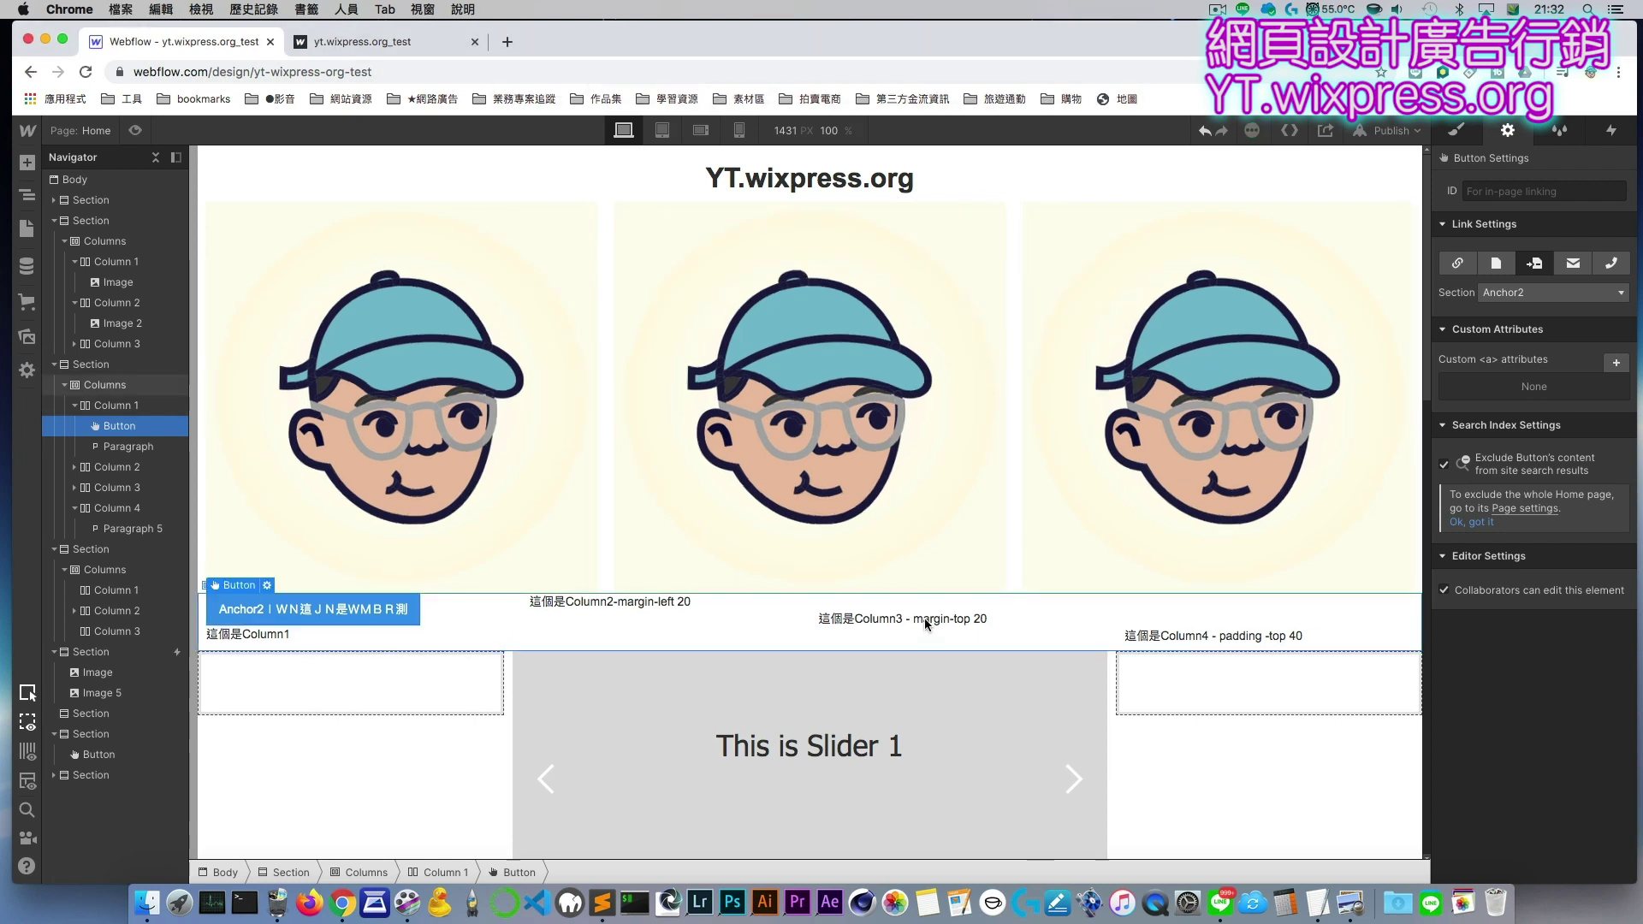
Step: Publish the site to the selected webflow.io domain and test the Anchor2 button on the live page
click(1391, 131)
click(1338, 342)
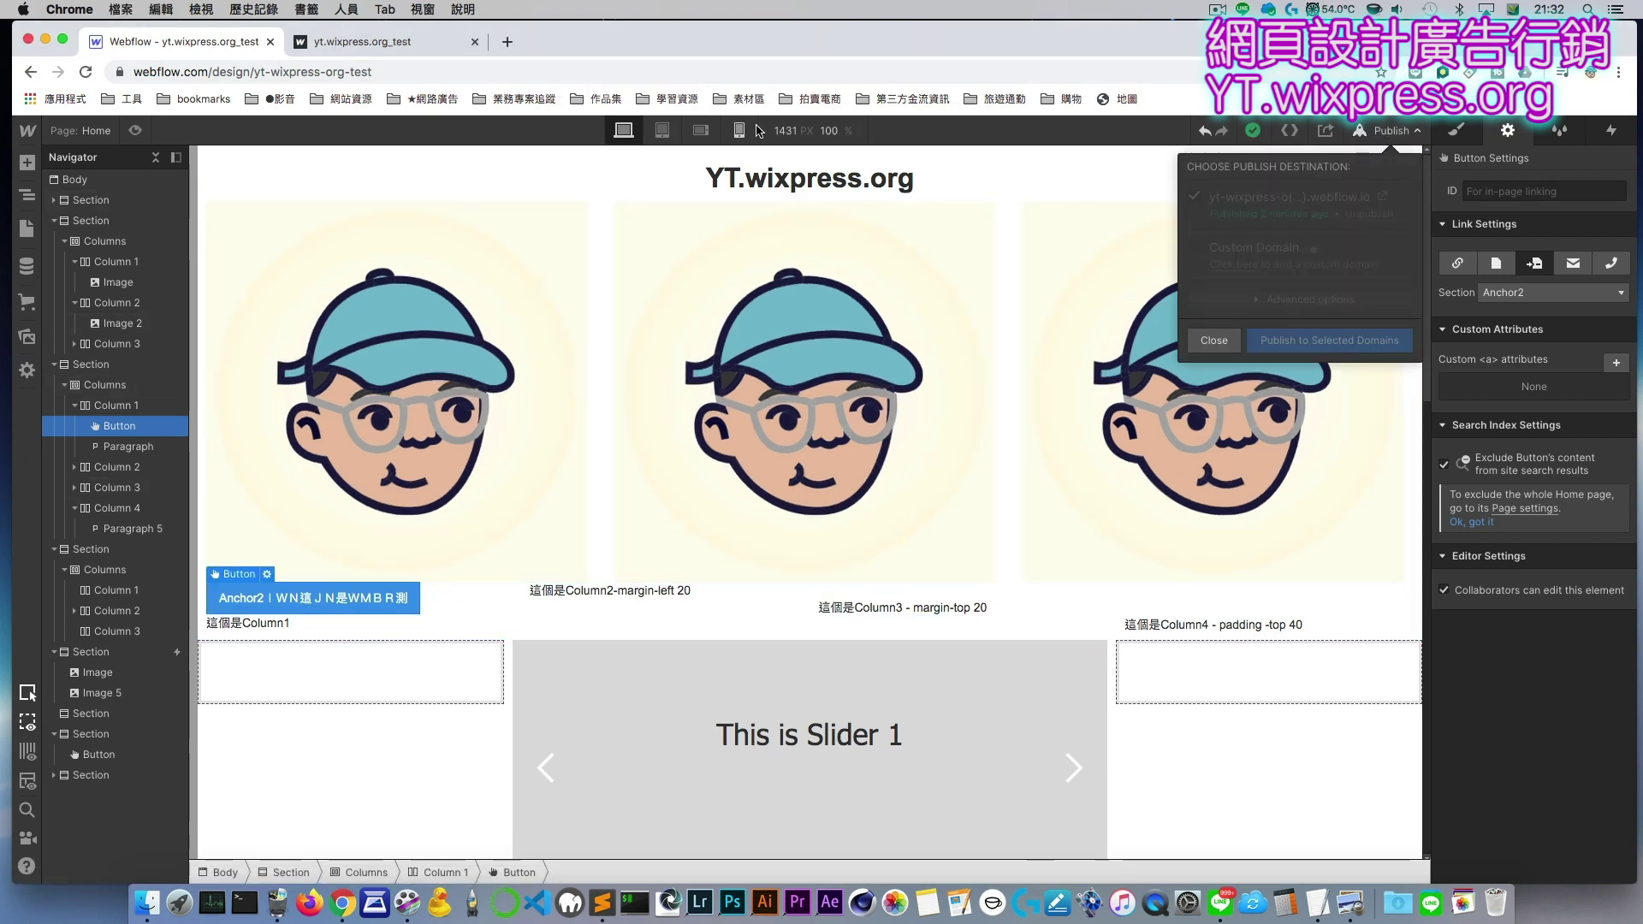
click(418, 44)
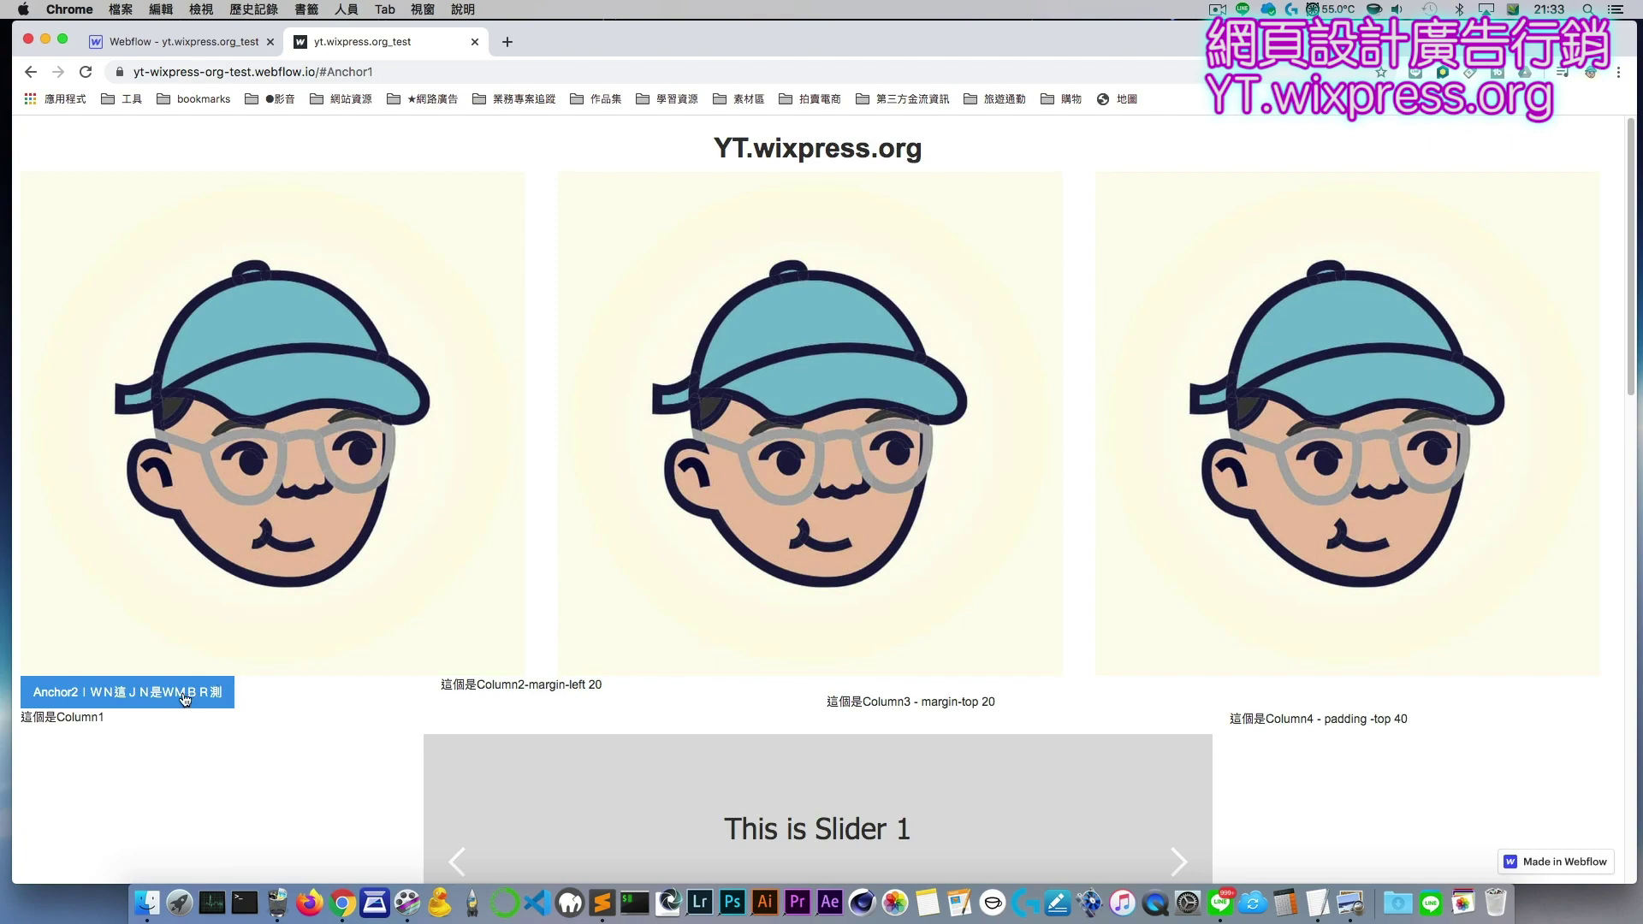
click(184, 695)
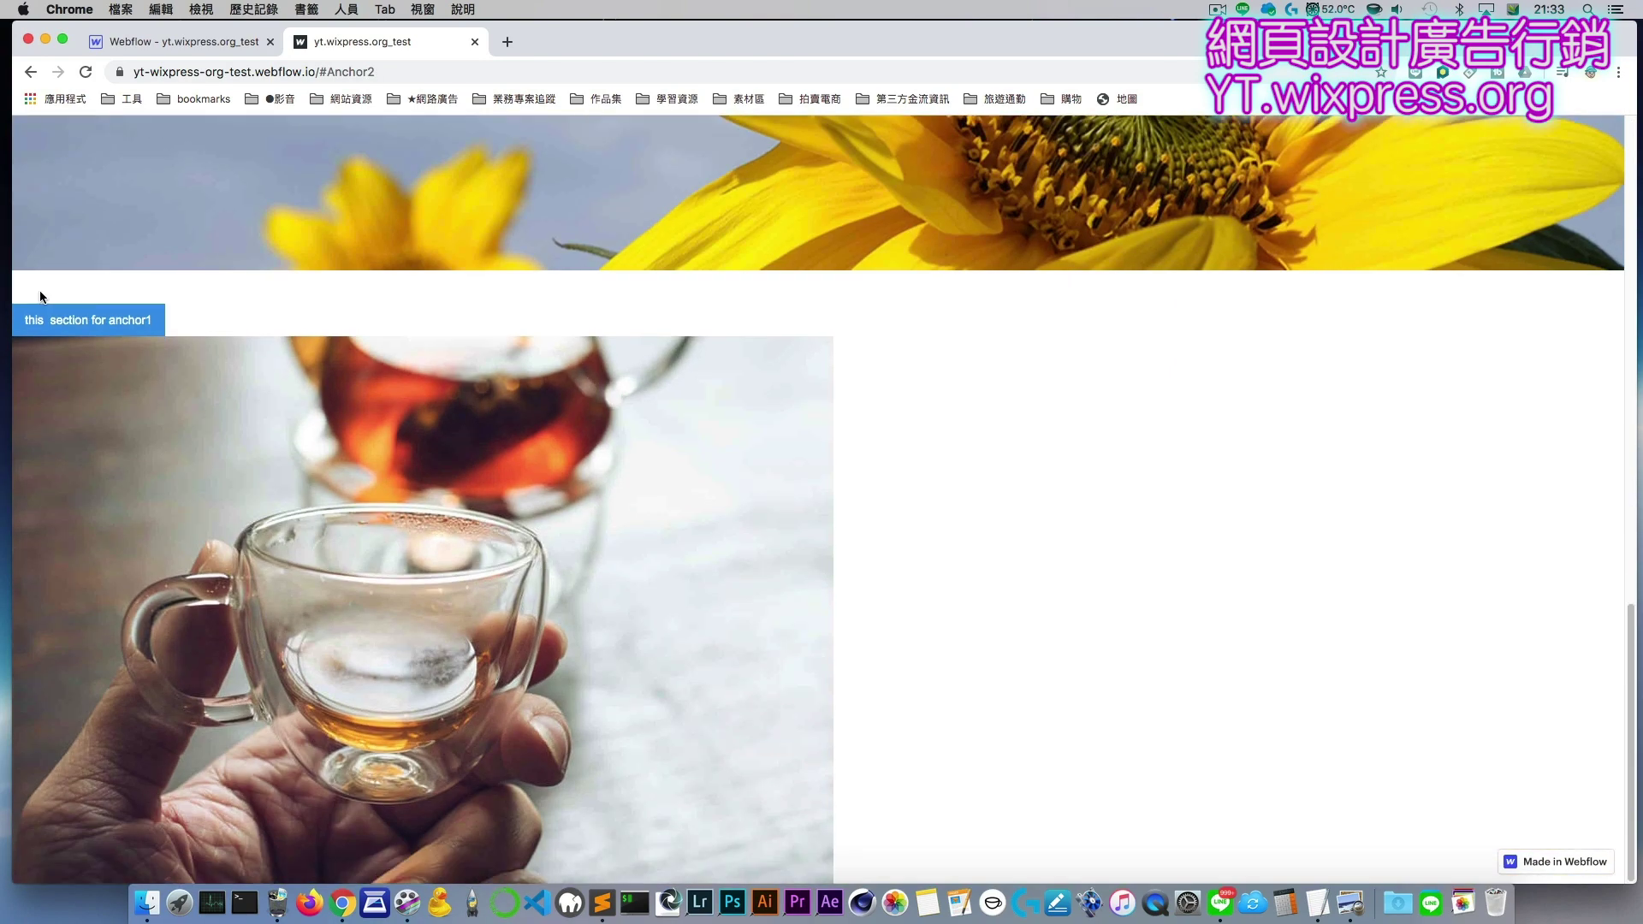
Step: Return to the Webflow Designer, select the sunflower section and review its style settings down to the background image
click(219, 44)
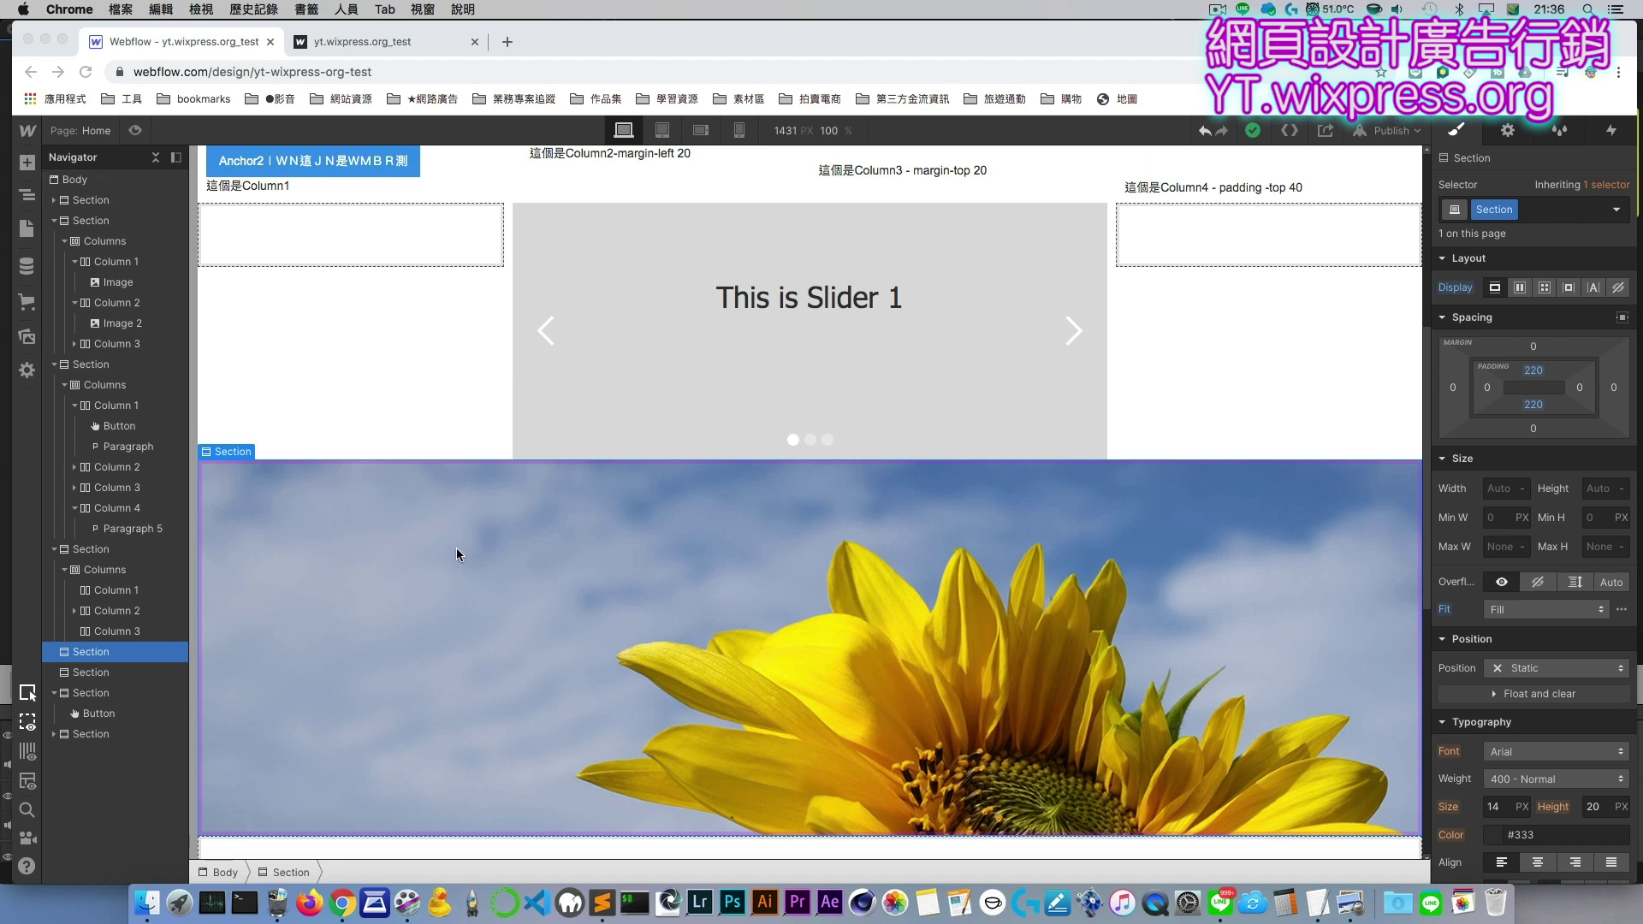
click(338, 568)
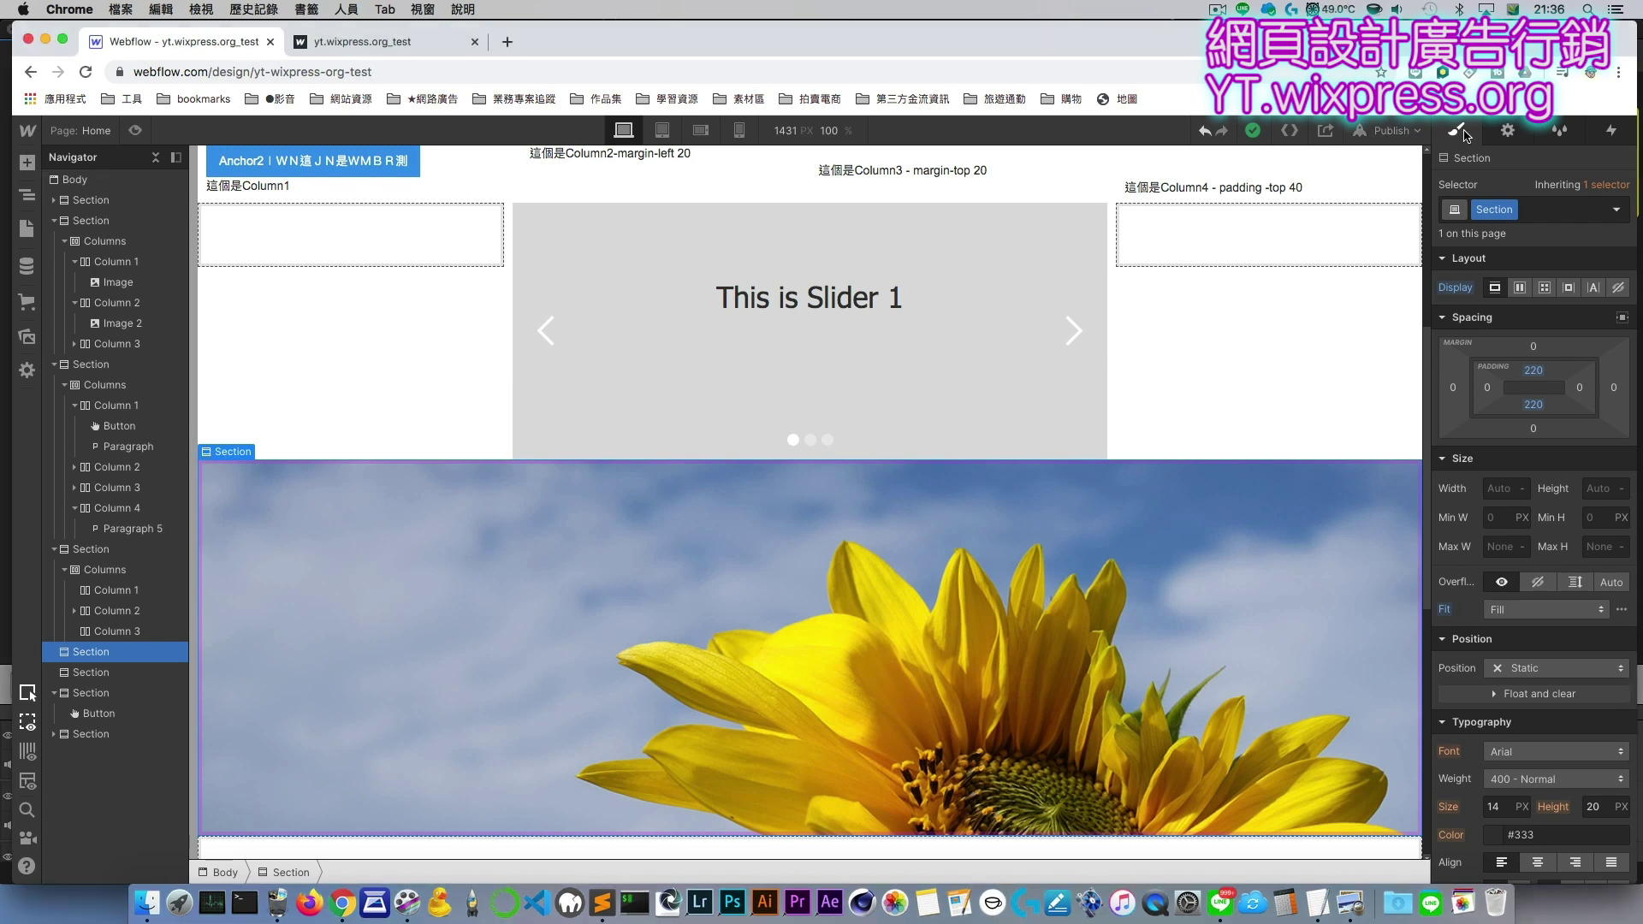
scroll(1585, 759, down, 5)
scroll(1585, 759, down, 1)
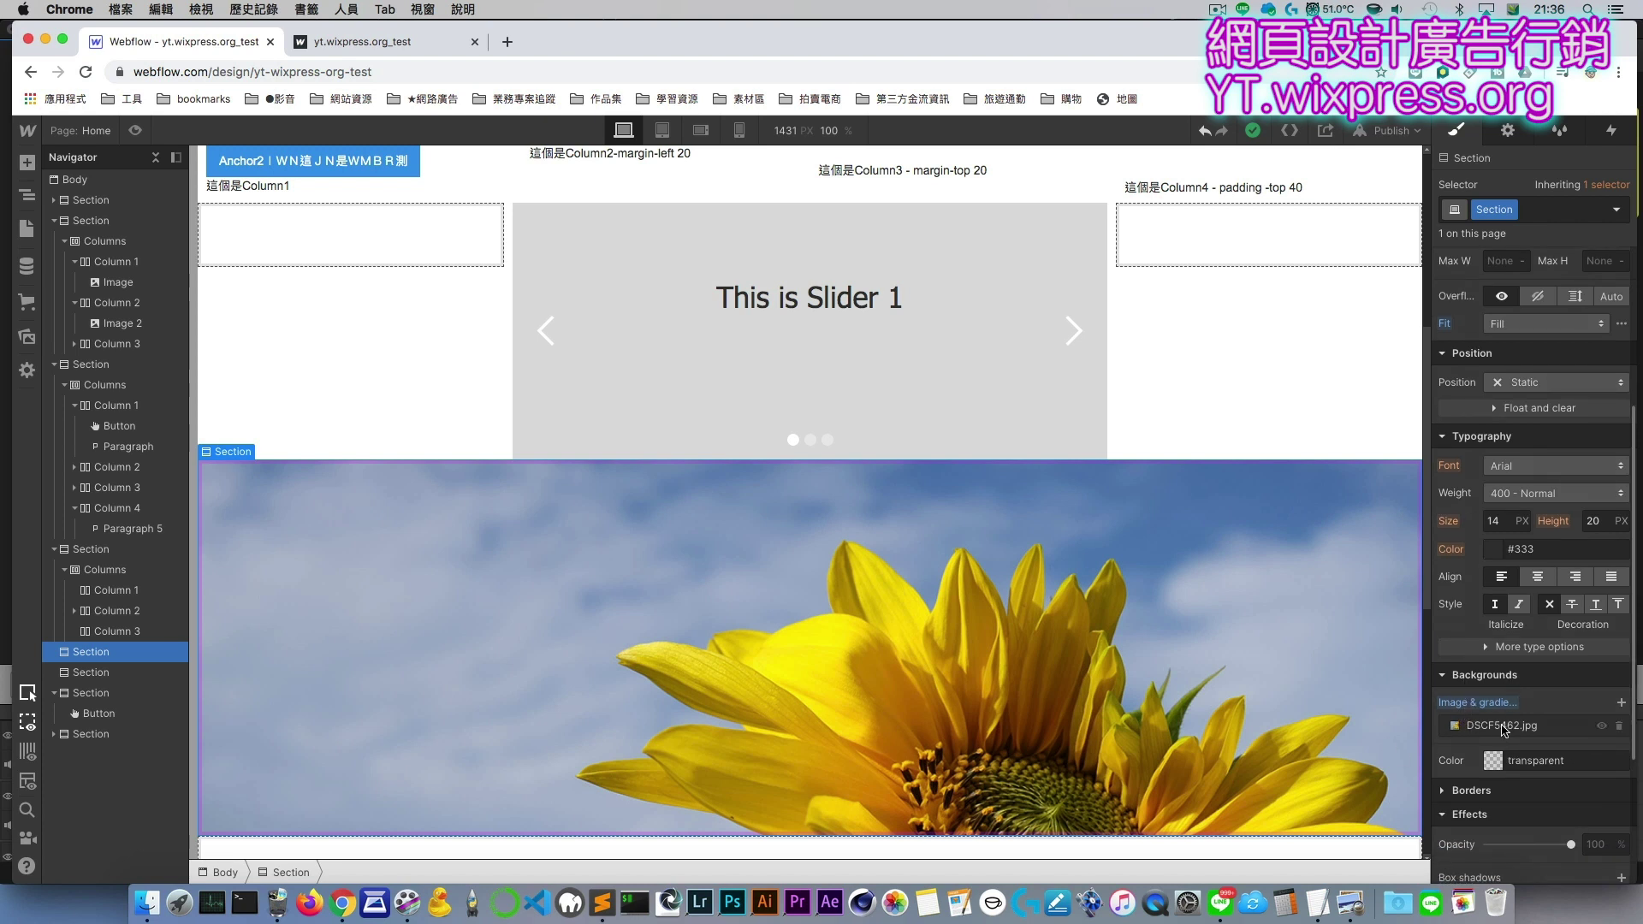
scroll(1078, 715, up, 1)
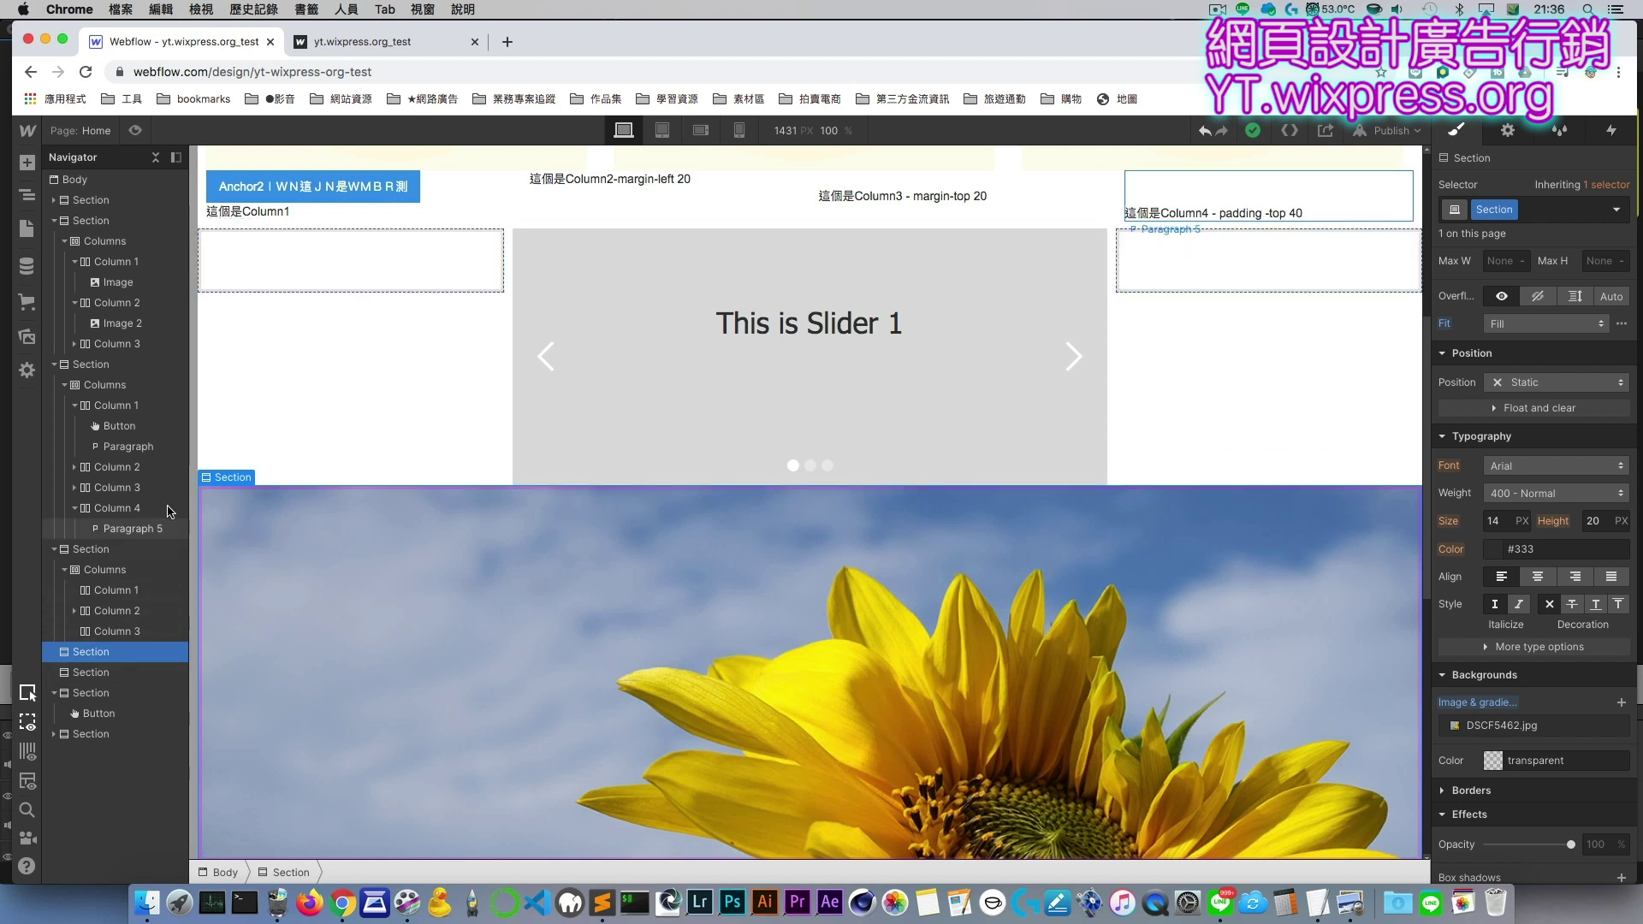
right_click(242, 563)
mouse_move(320, 805)
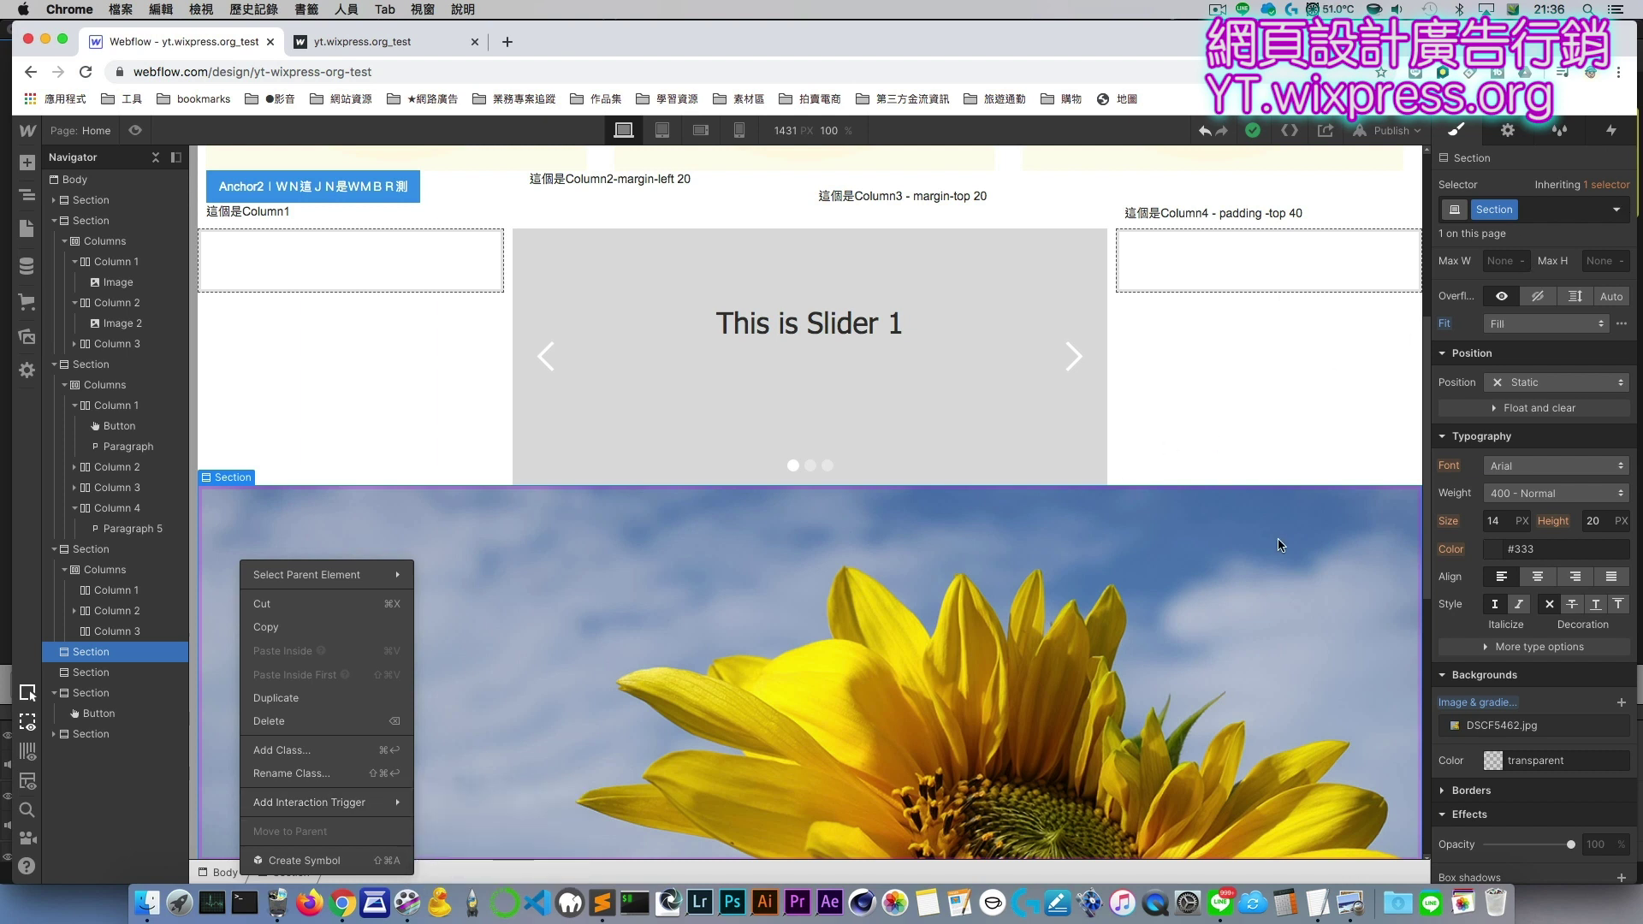
click(1309, 541)
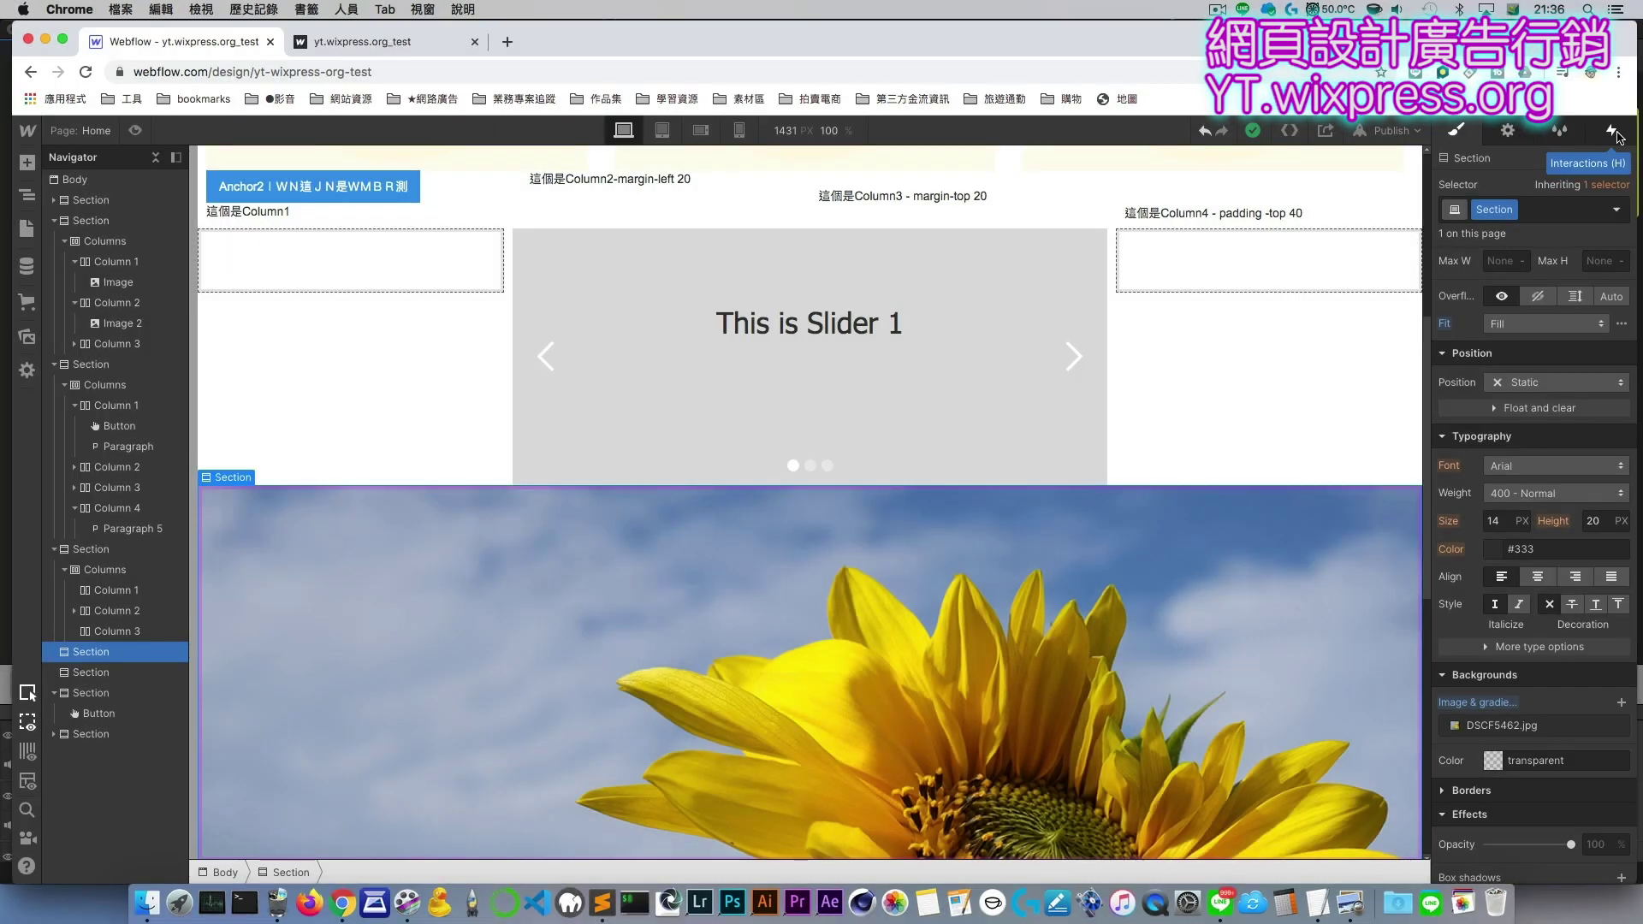
Step: Add a "While scrolling in view" element trigger to the sunflower section with the Play Scroll Animation action
click(1615, 133)
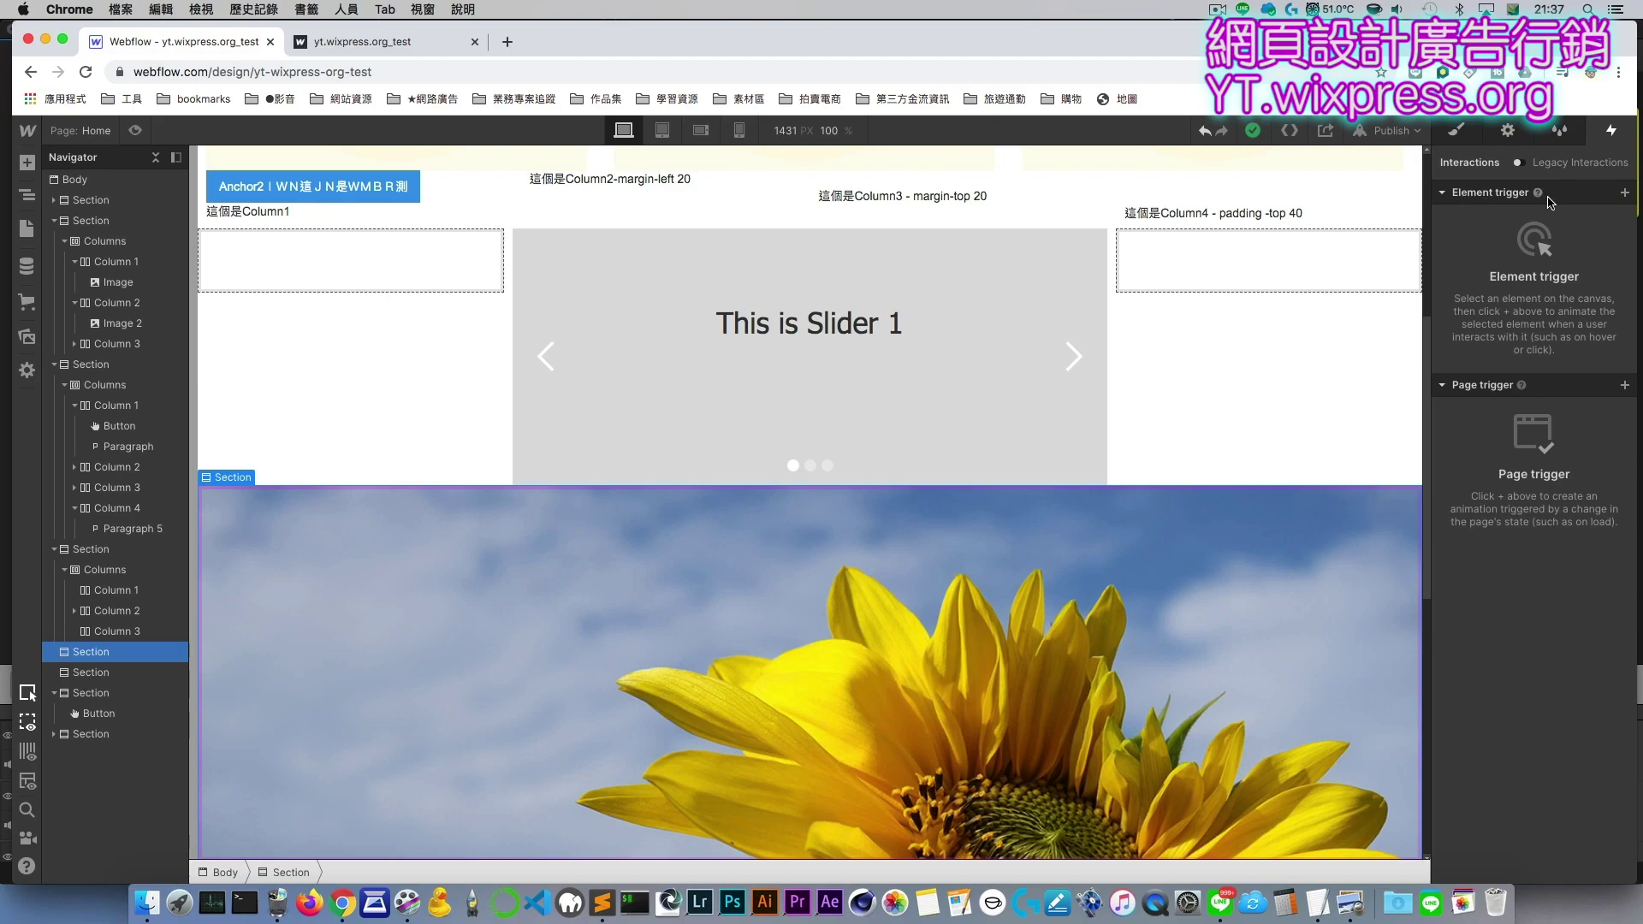
click(1624, 195)
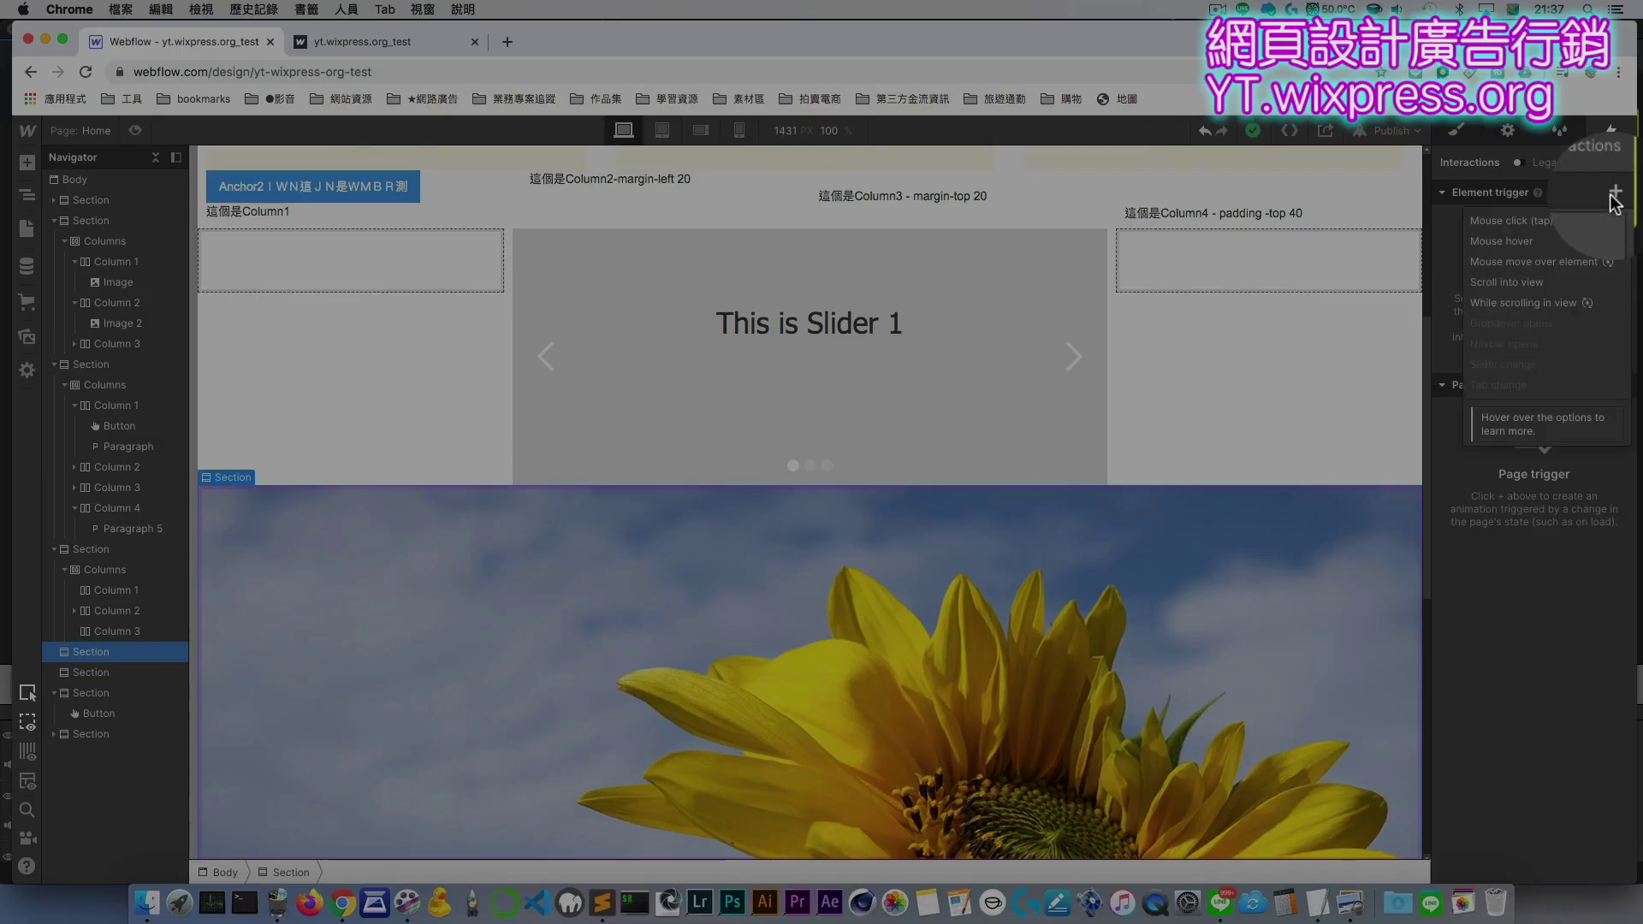
mouse_move(1520, 304)
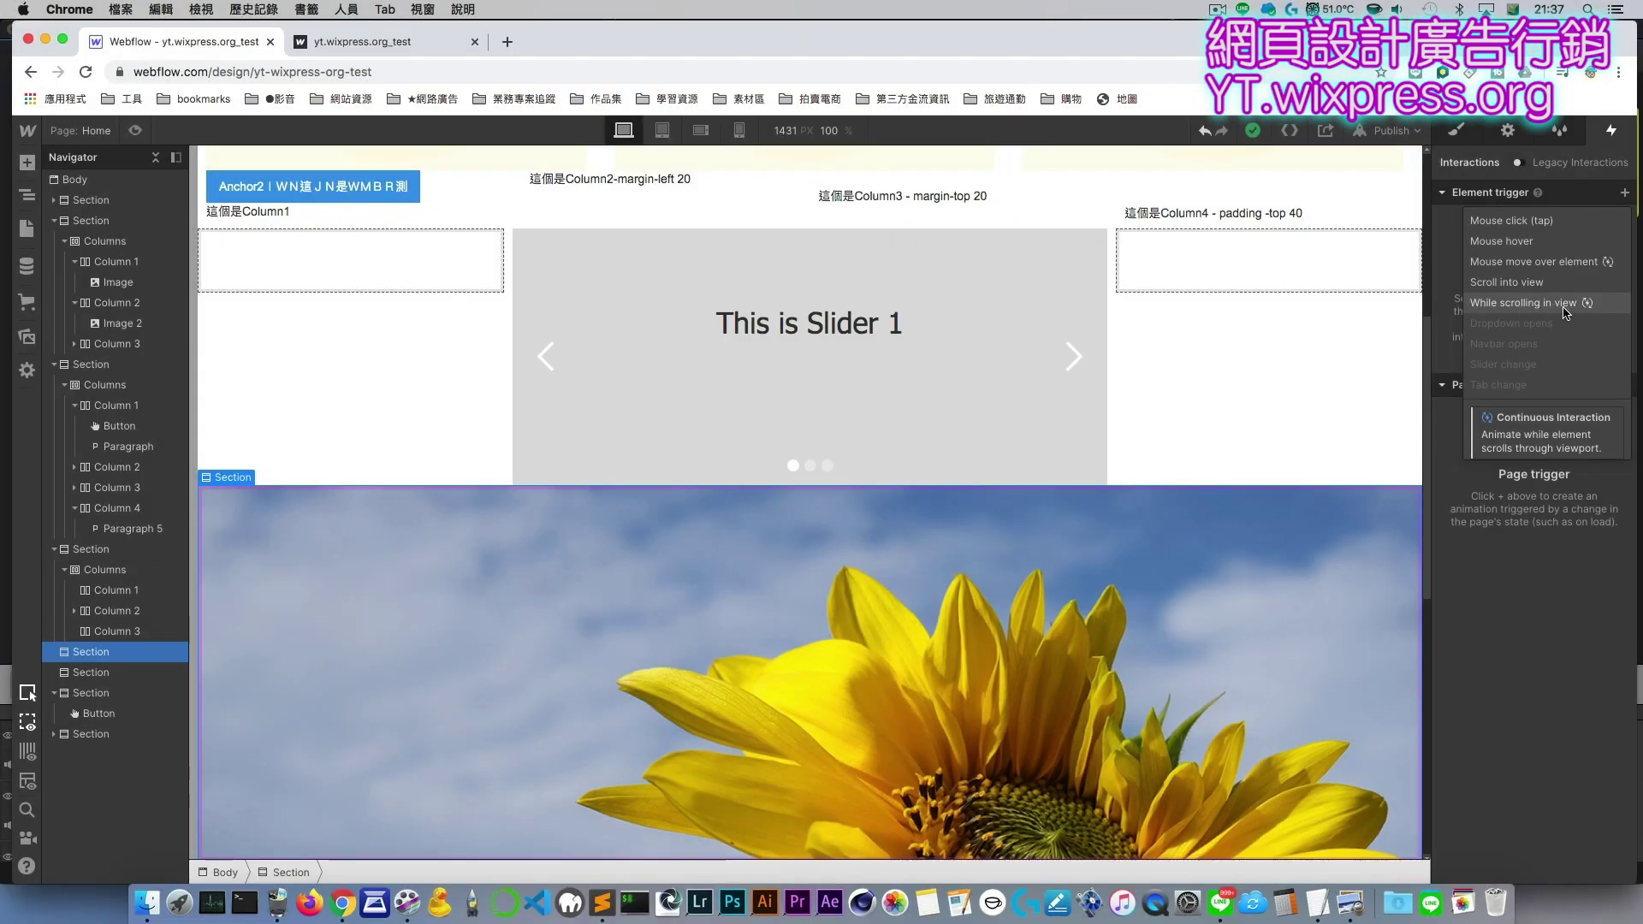
click(1566, 306)
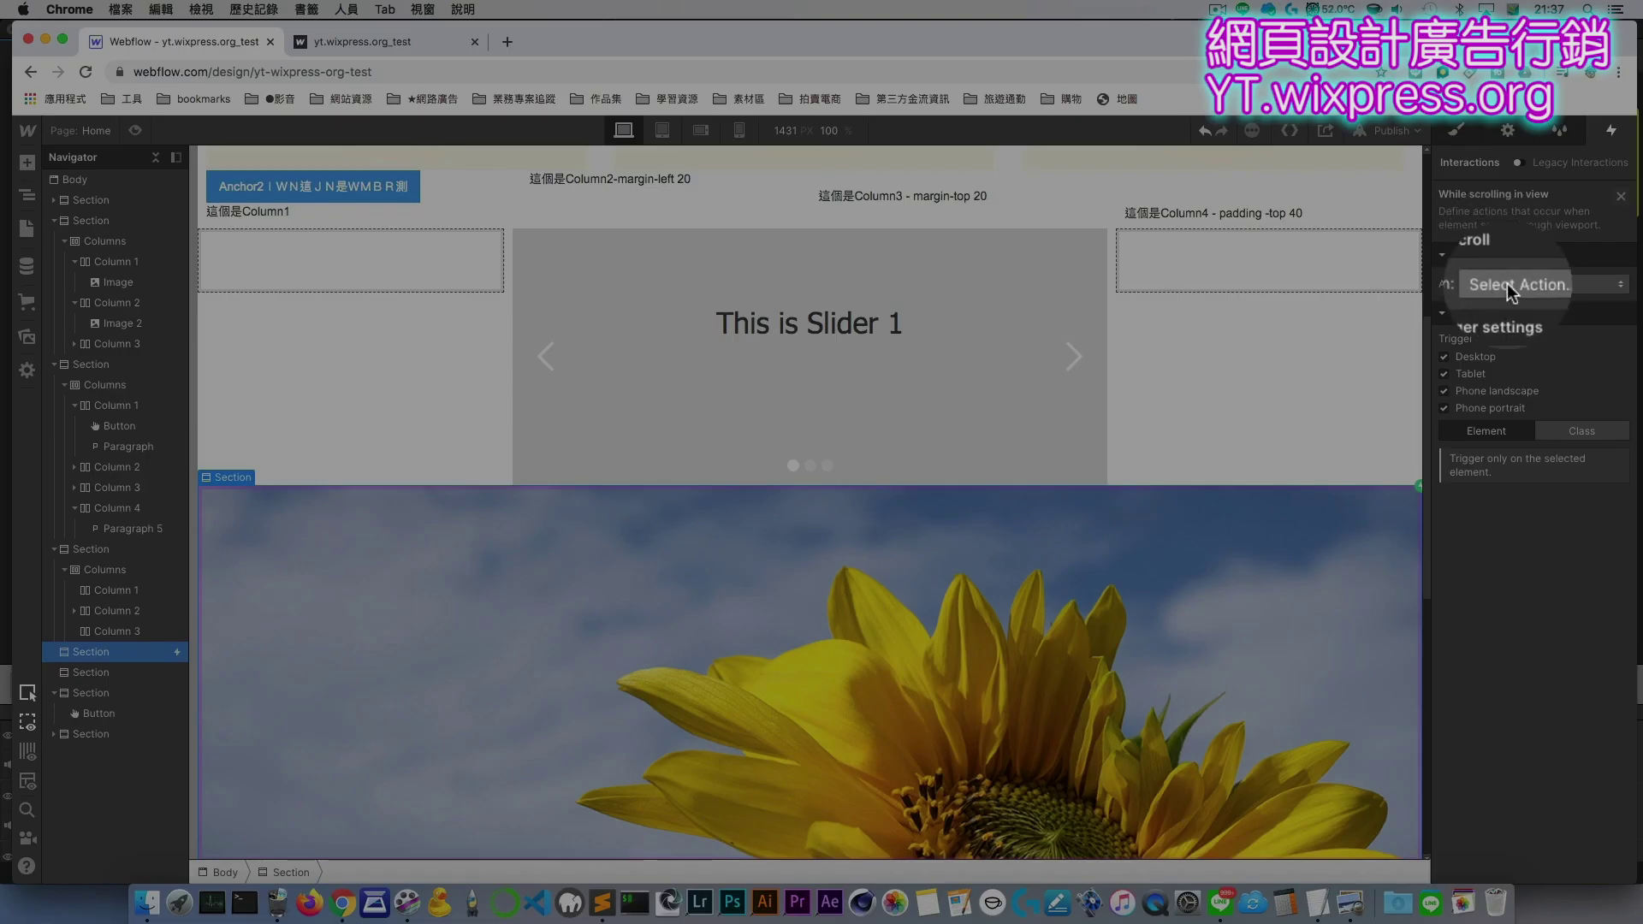
click(1509, 284)
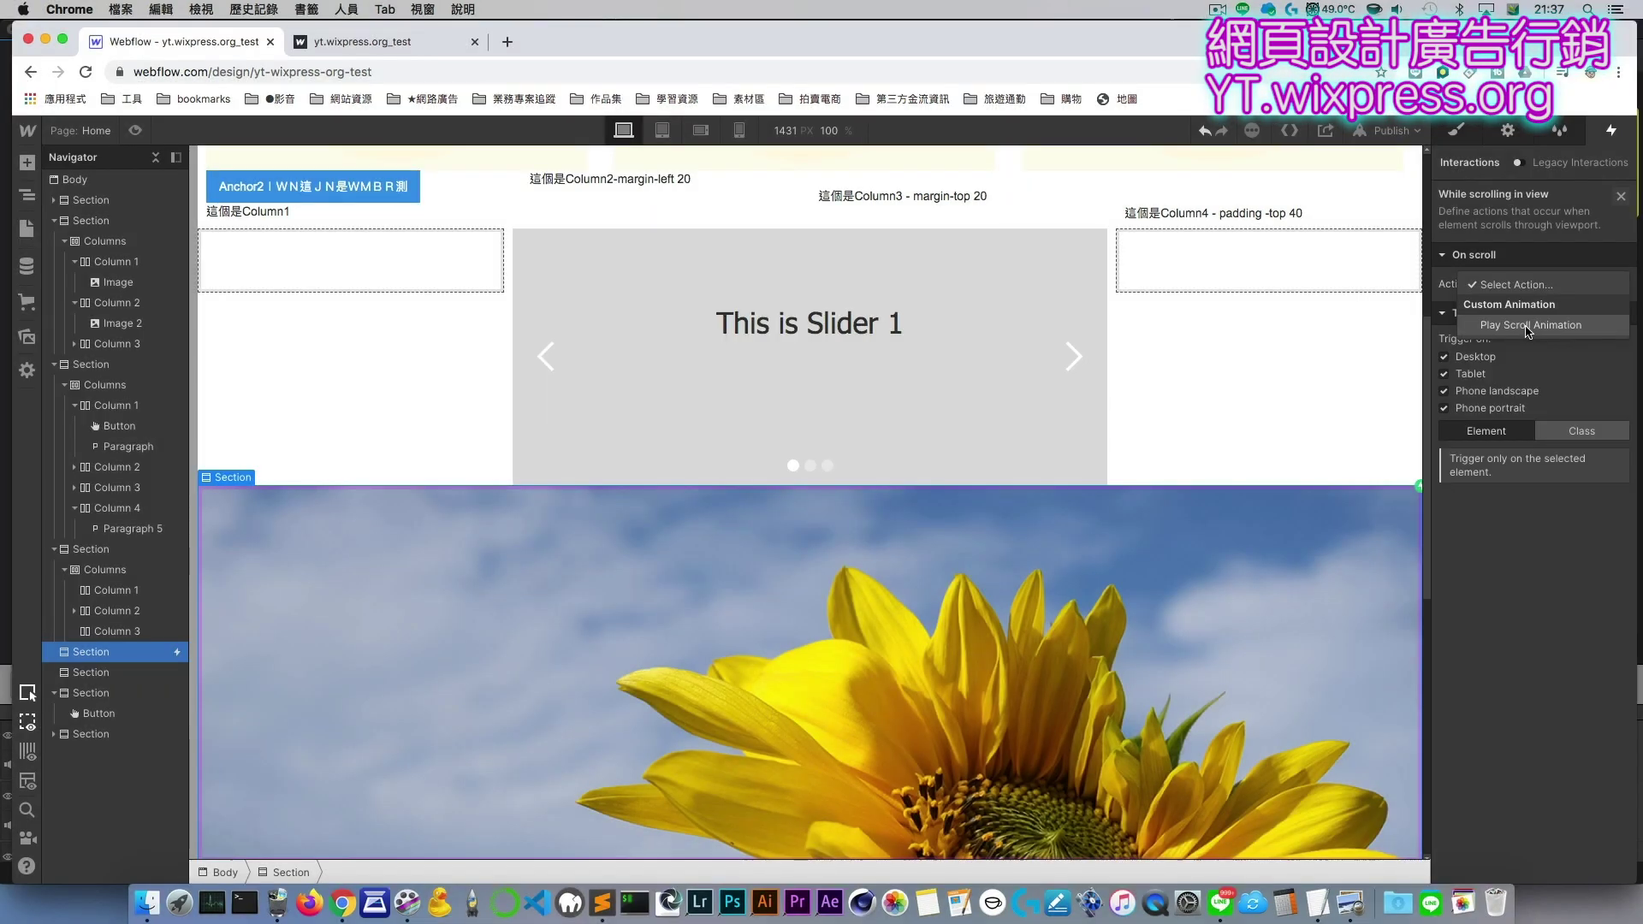
click(1528, 326)
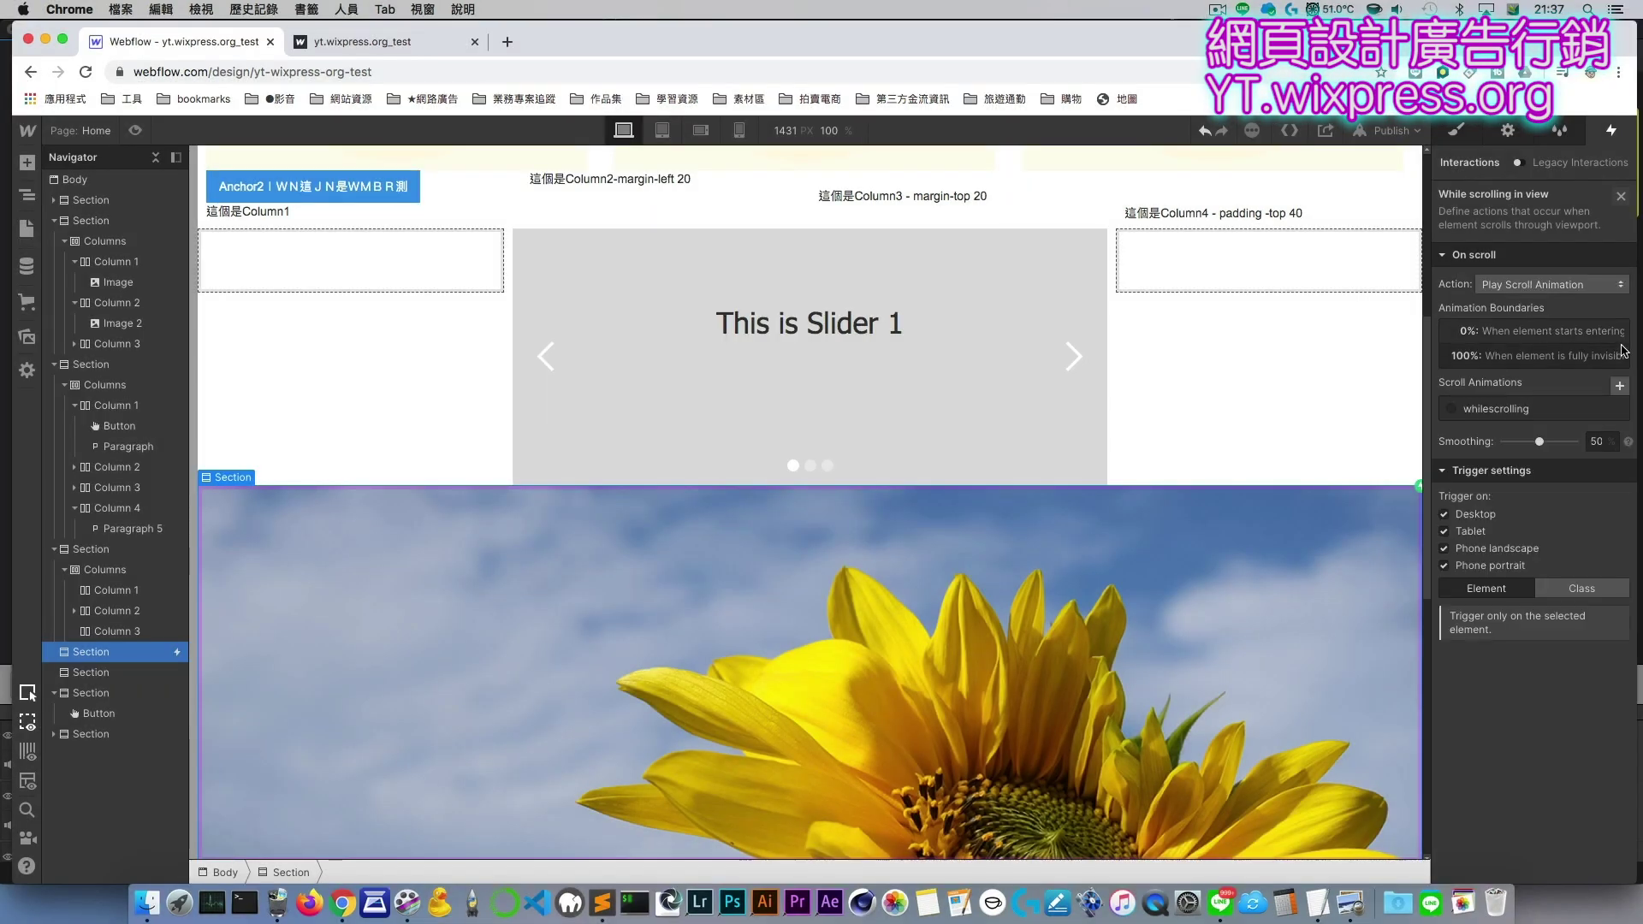
Step: Examine the scroll animation's start and end boundaries against the sunflower section's movement through the canvas, then leave the trigger's settings
click(1584, 339)
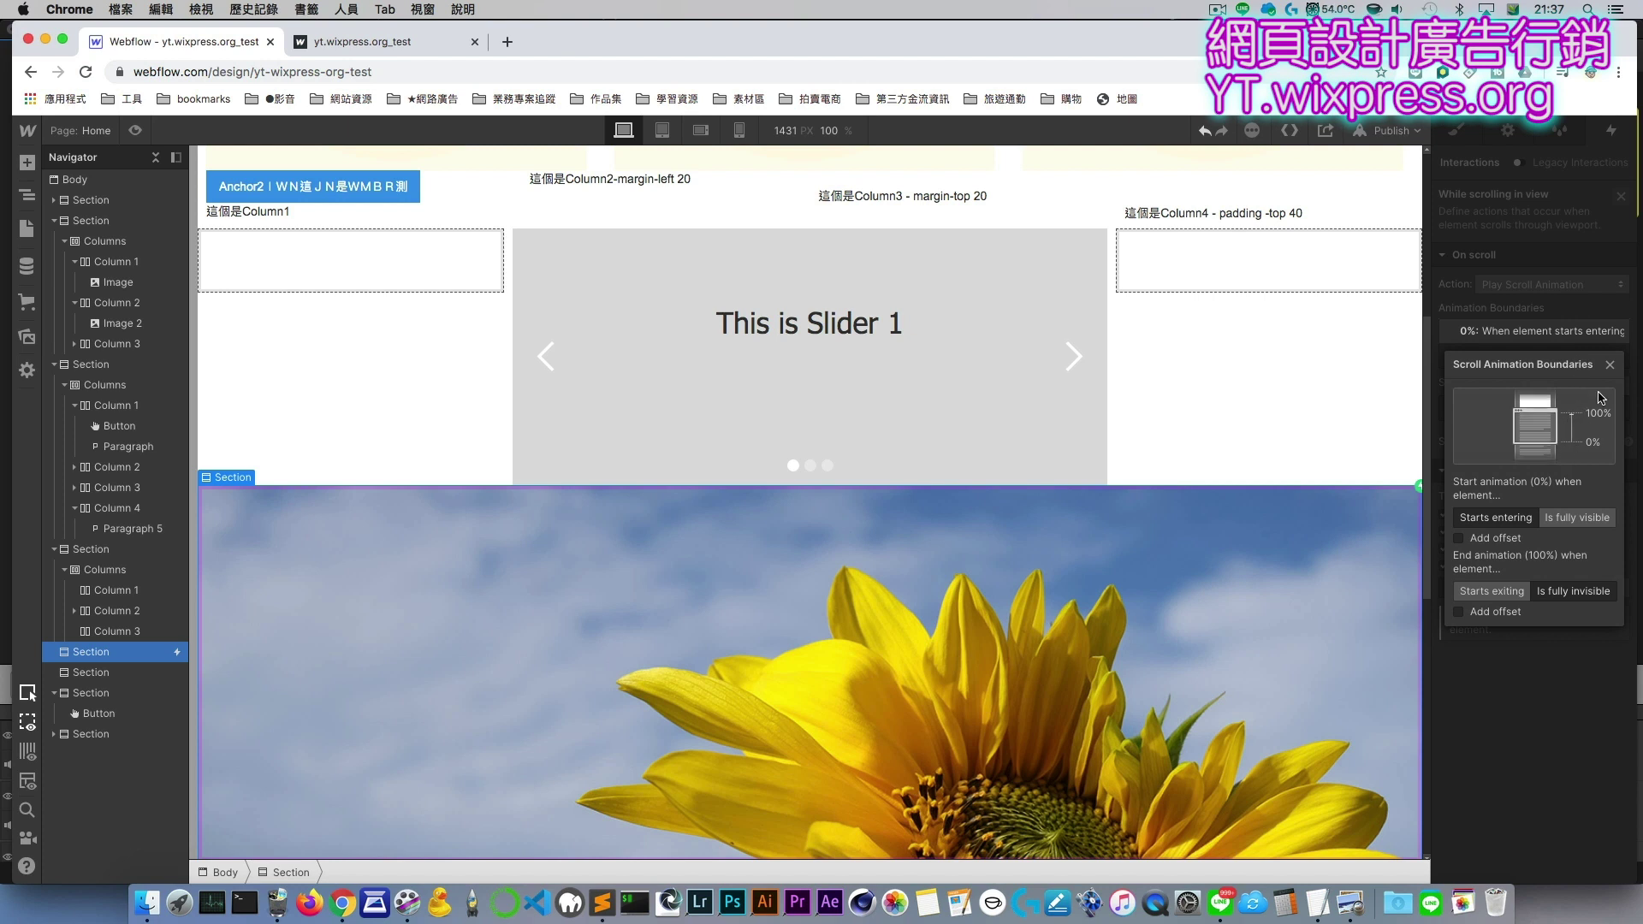
click(1612, 366)
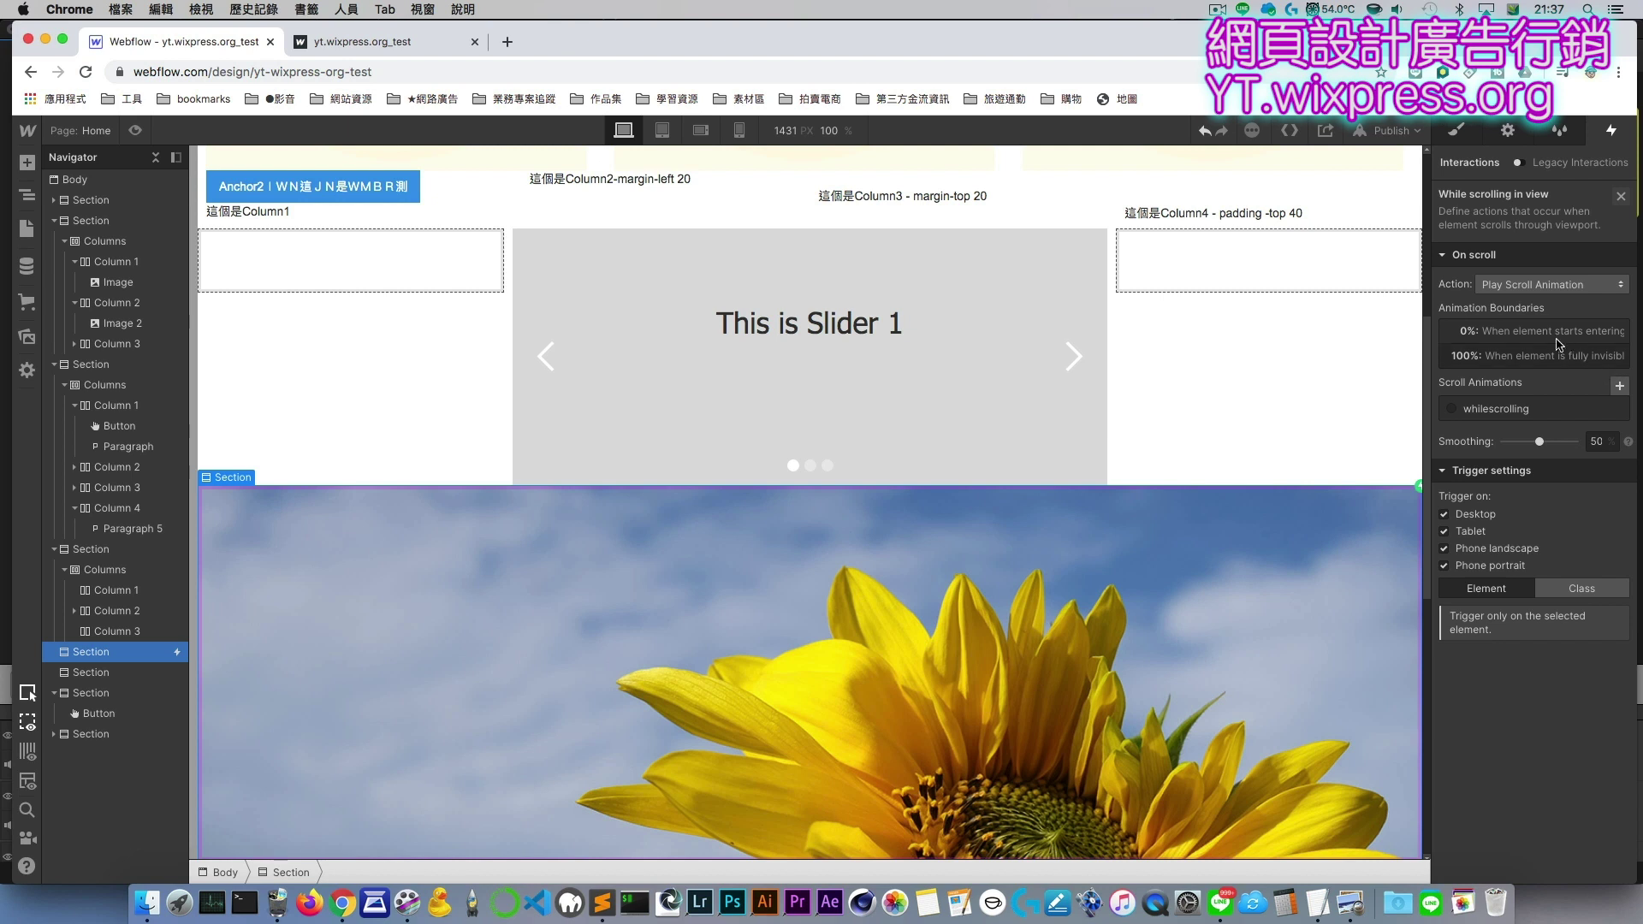
click(1603, 334)
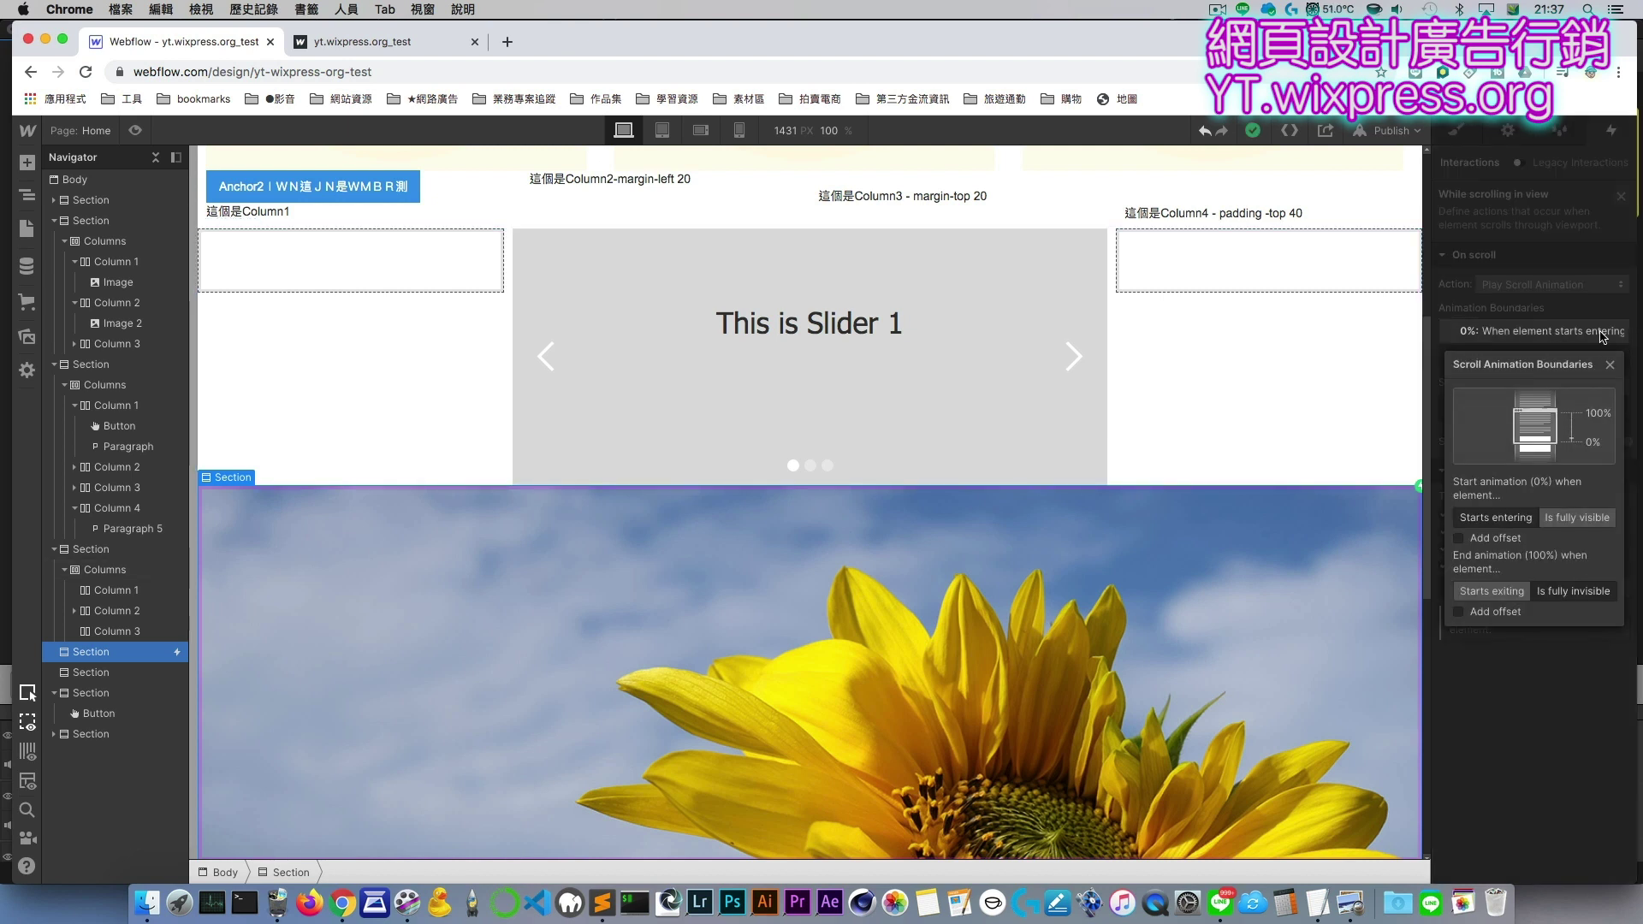
click(1611, 365)
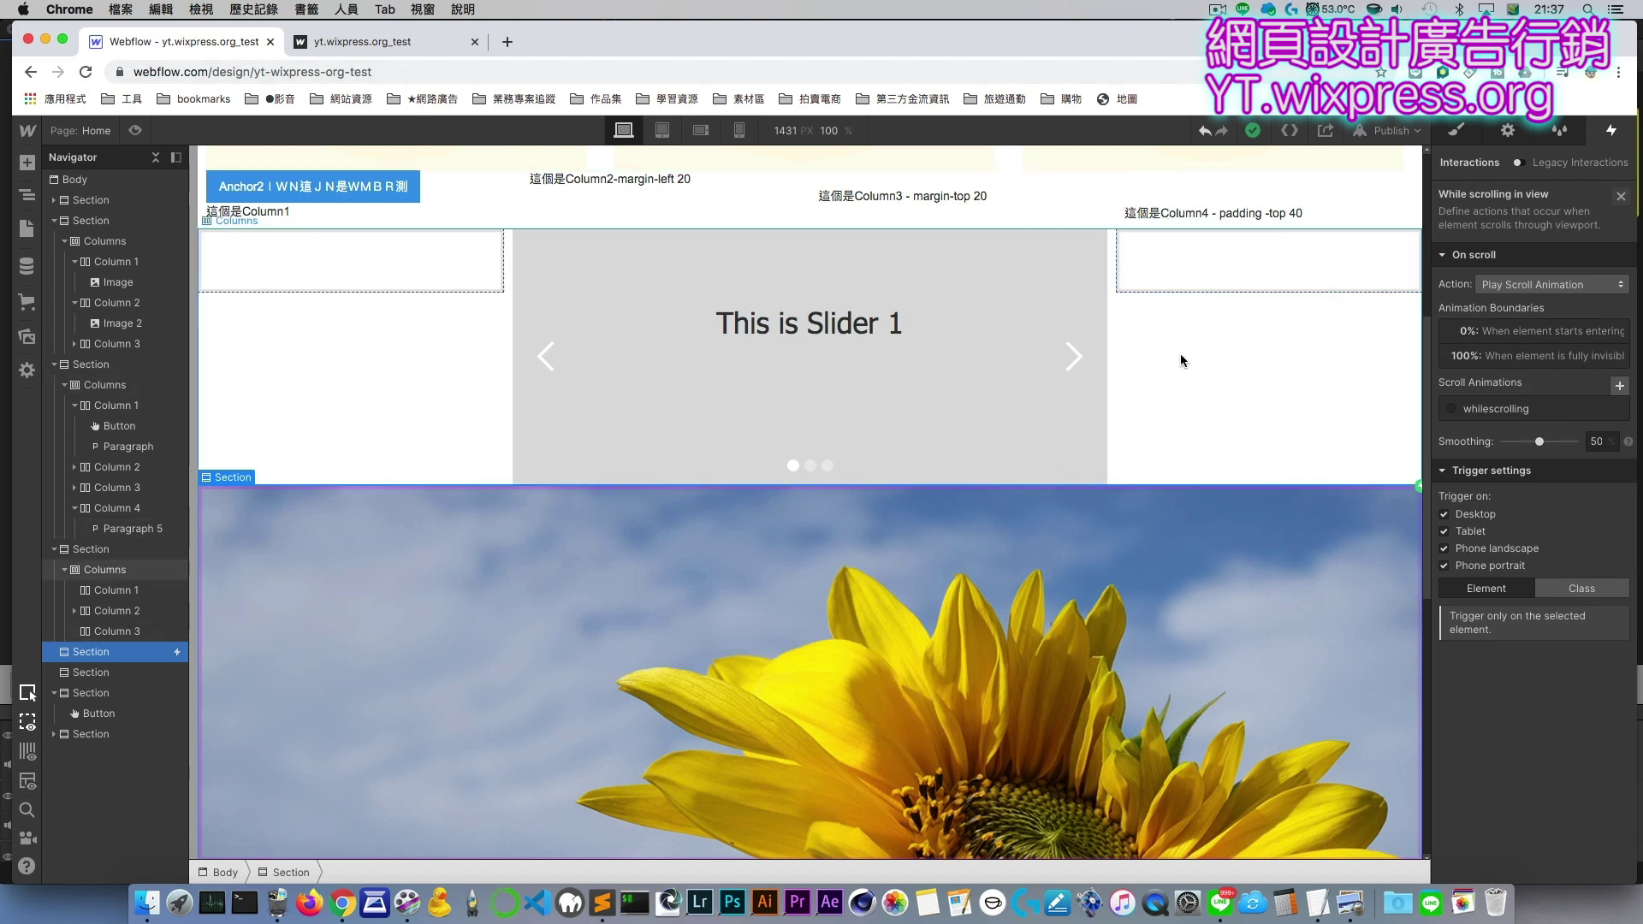
scroll(1132, 805, down, 3)
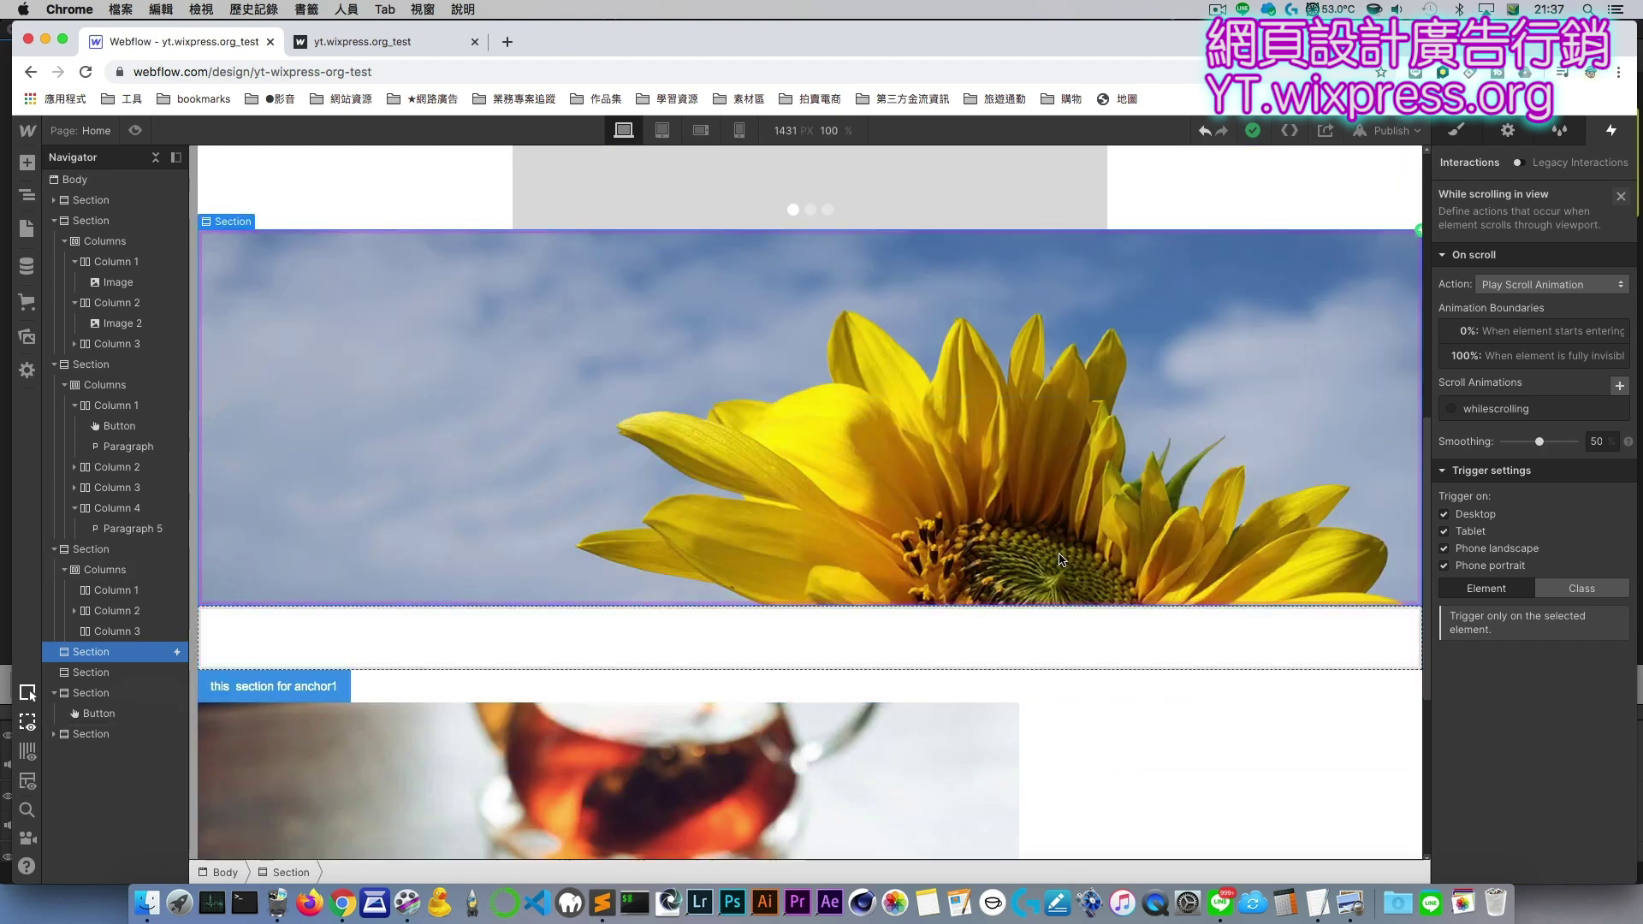
scroll(1132, 684, up, 4)
scroll(1132, 541, down, 3)
scroll(1128, 537, up, 1)
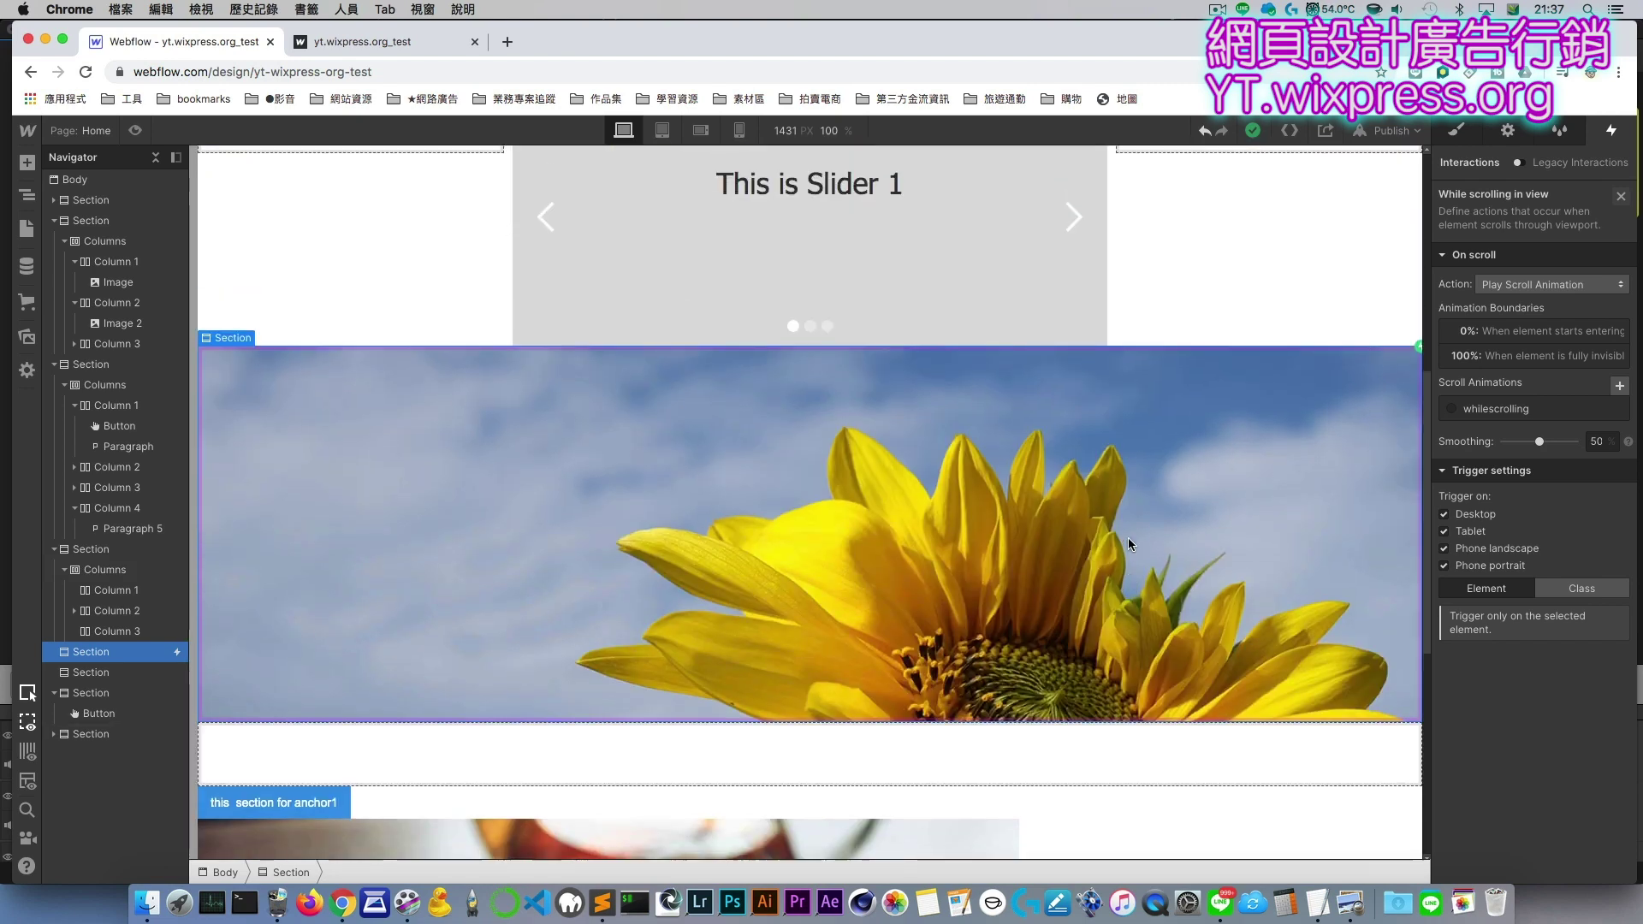
key(Escape)
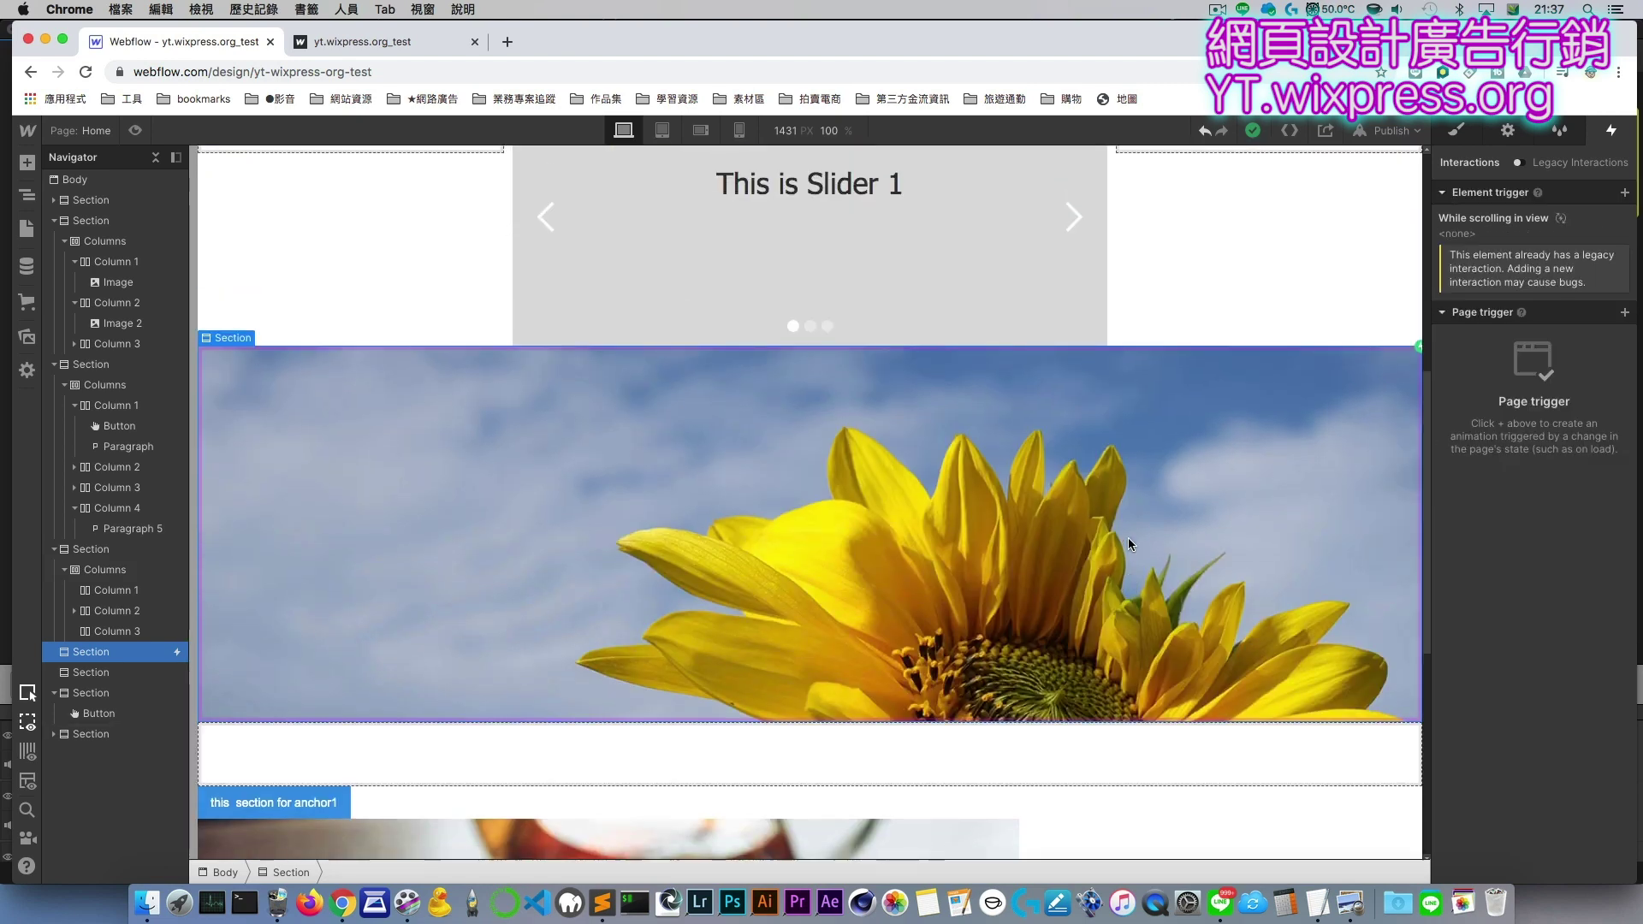
Step: Set the sunflower section's bottom padding to 380 px
click(1508, 131)
click(1465, 132)
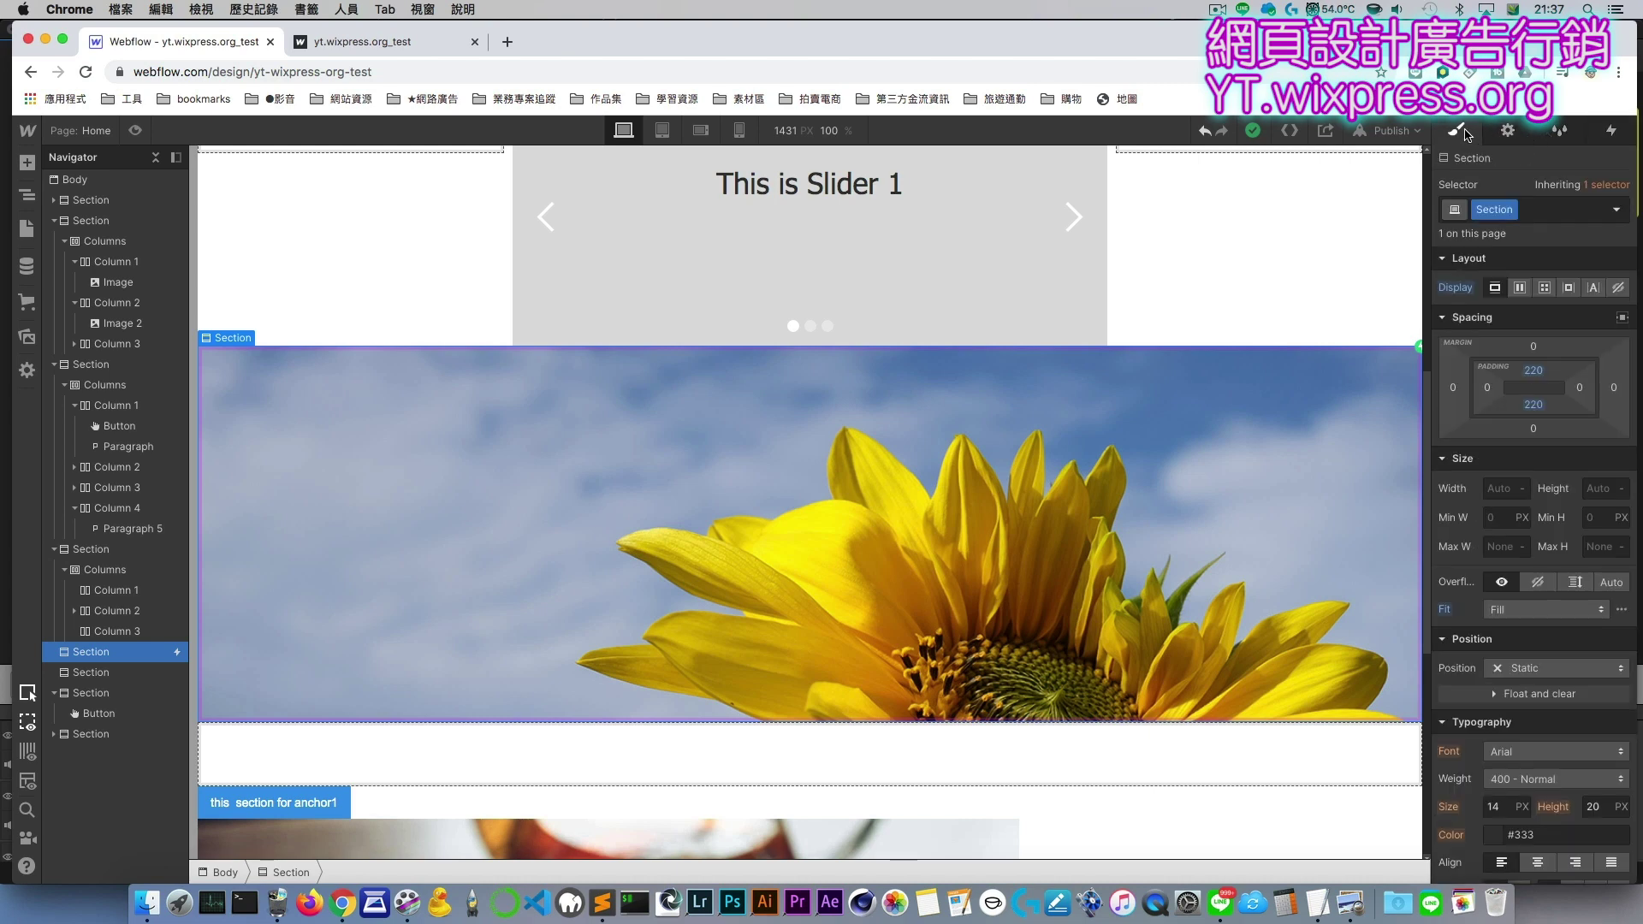
click(1533, 405)
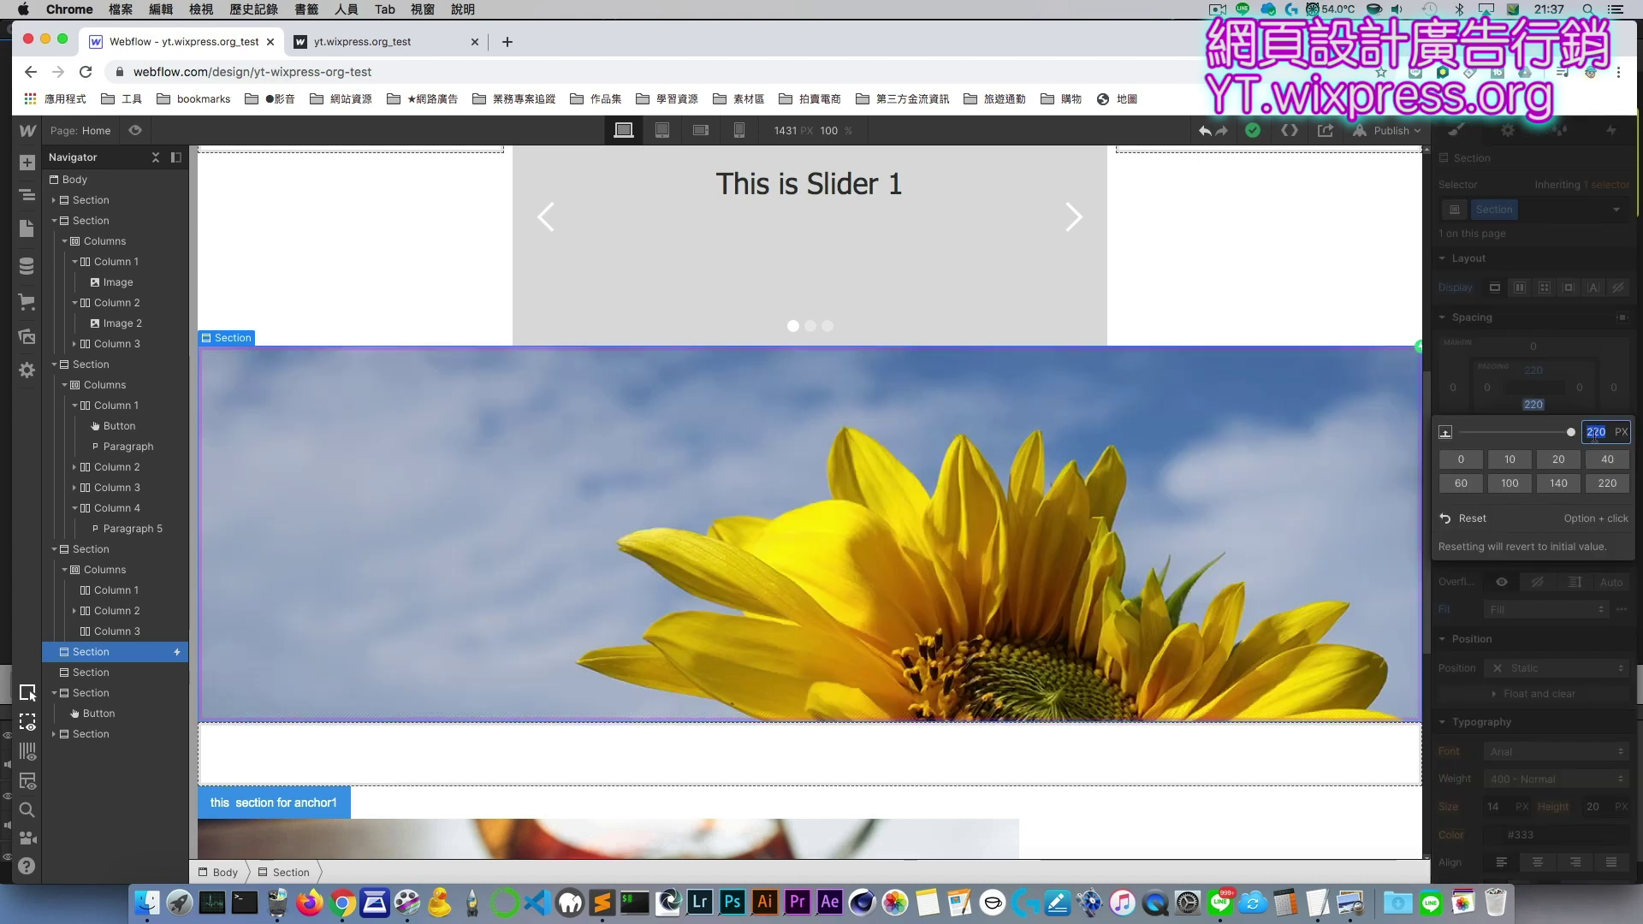
double_click(1597, 433)
text(380)
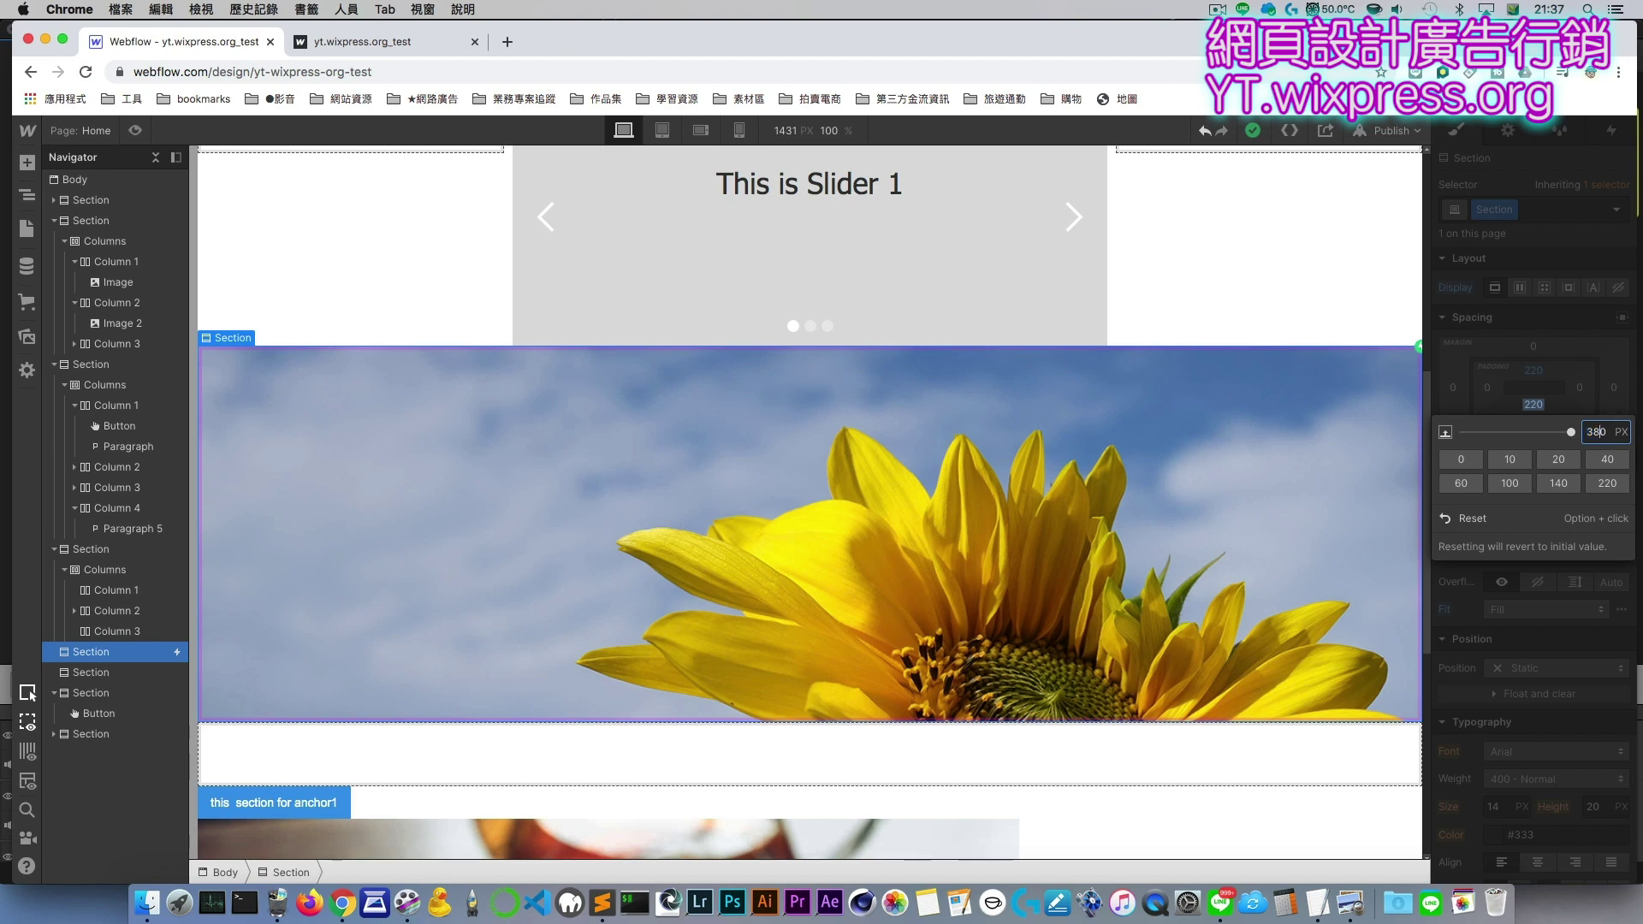
key(Return)
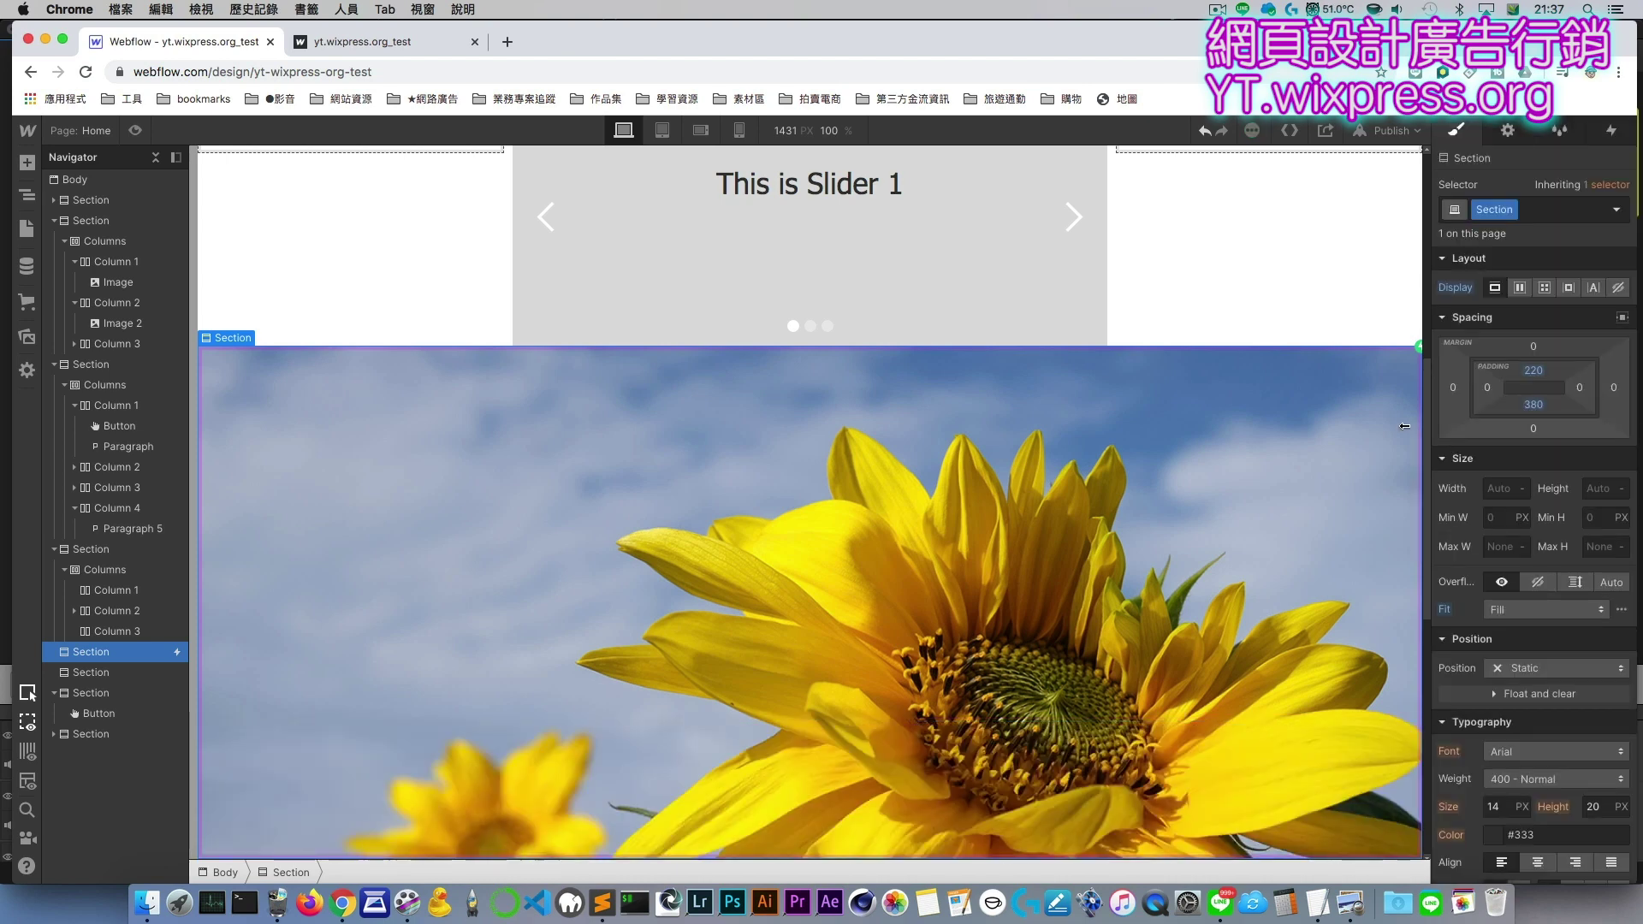
click(1355, 314)
click(1262, 467)
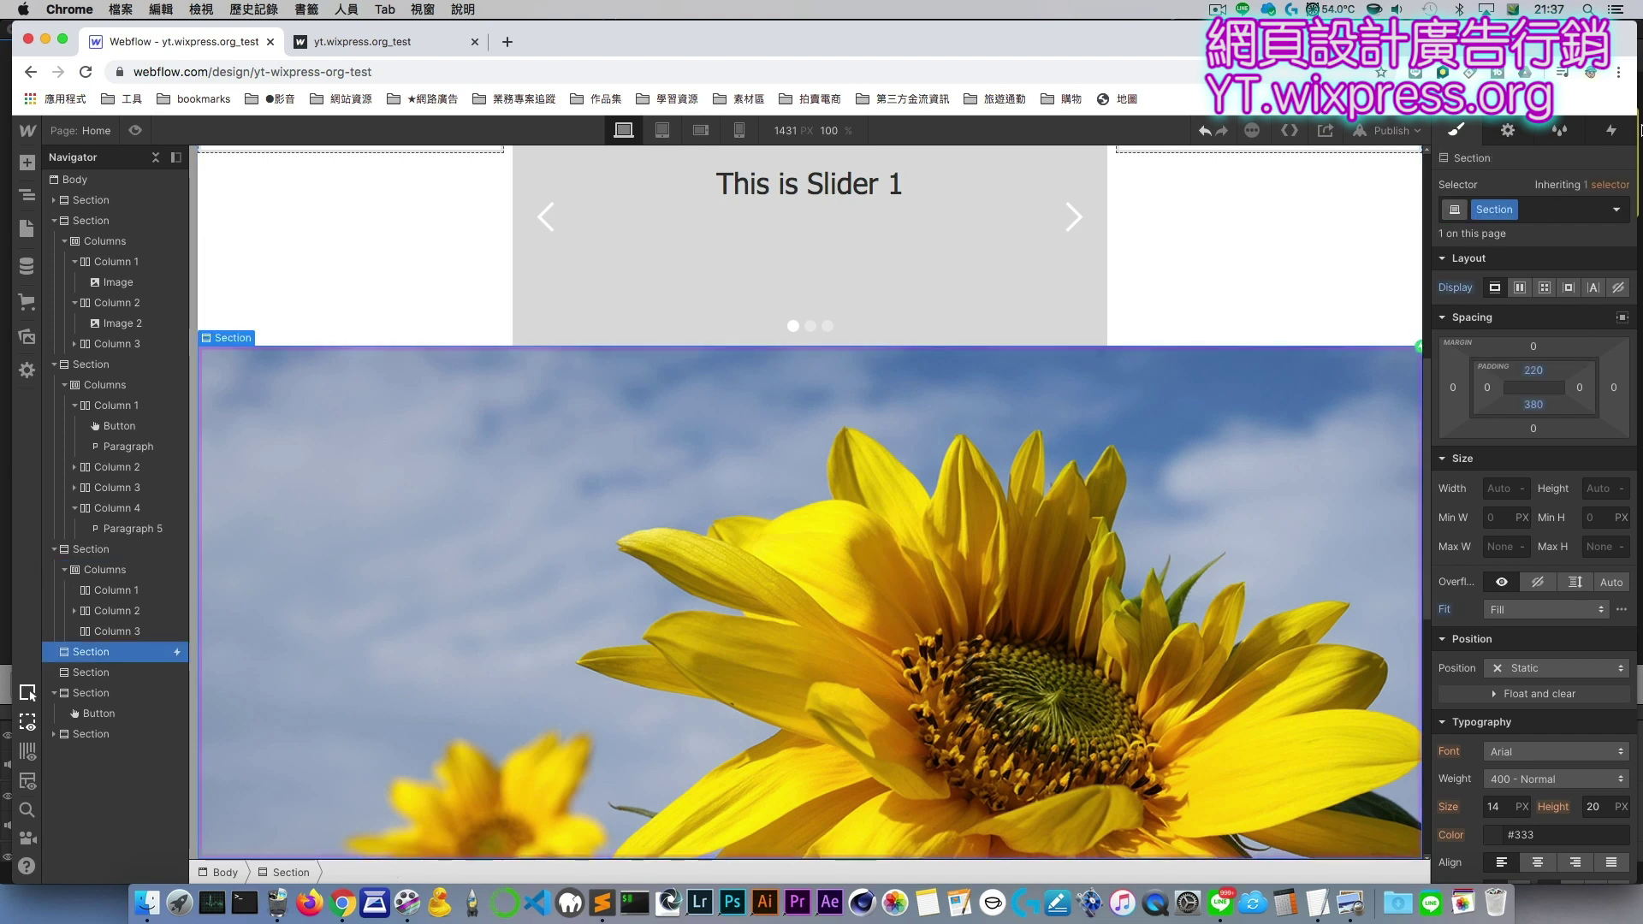
Step: Reopen the sunflower section's while-scrolling trigger, inspect the existing whilescrolling animation and delete it
click(1613, 131)
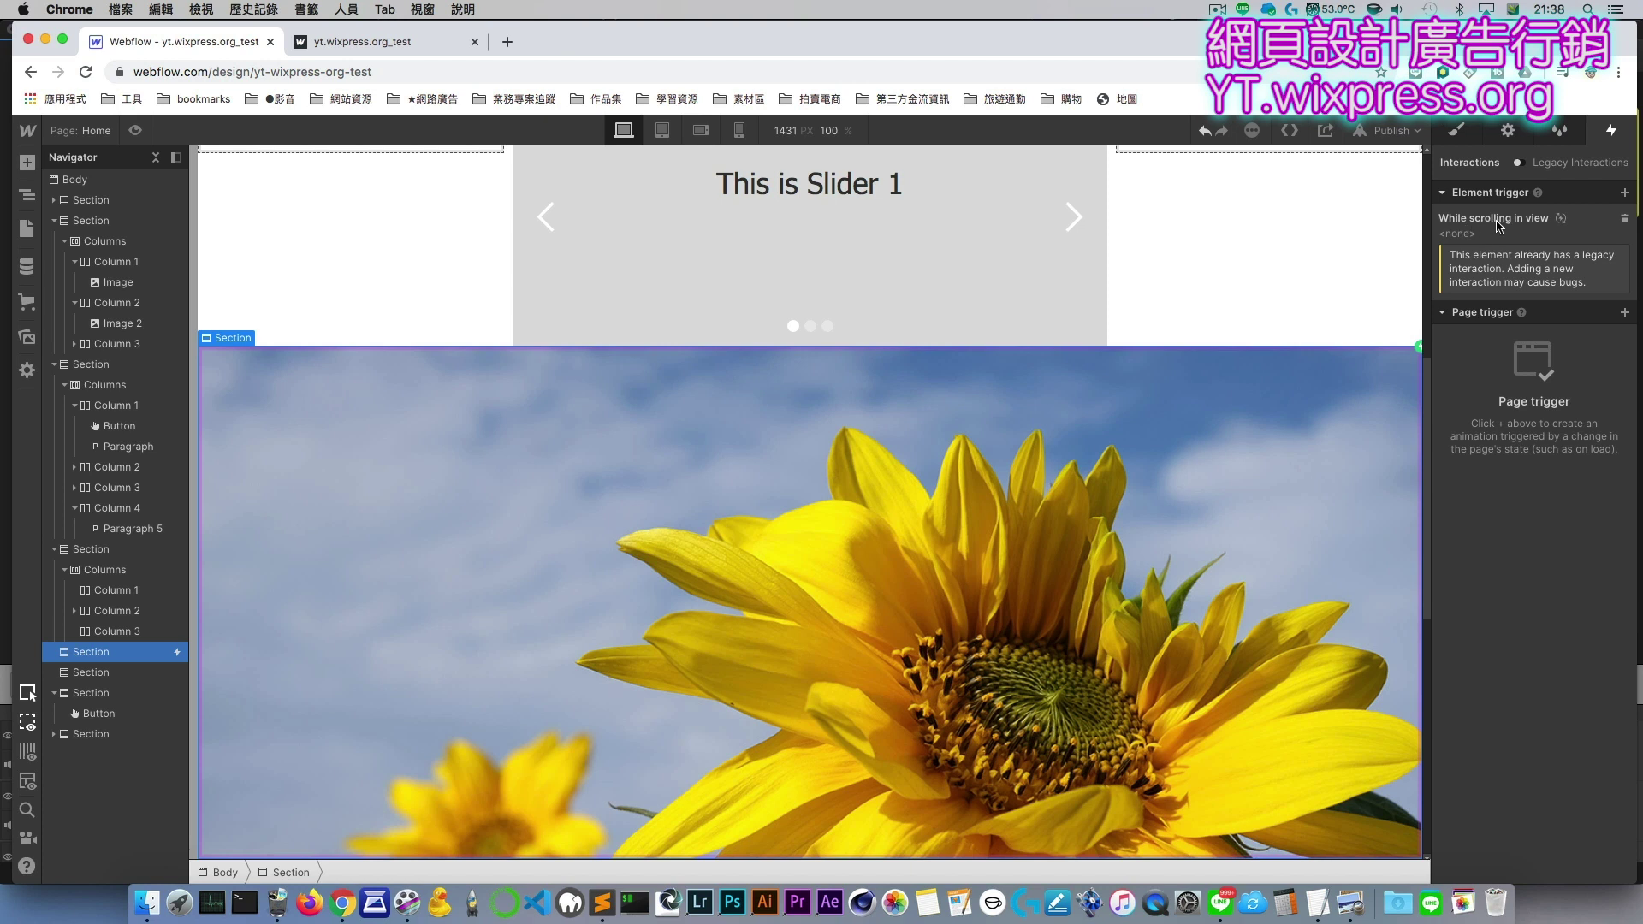
click(1551, 283)
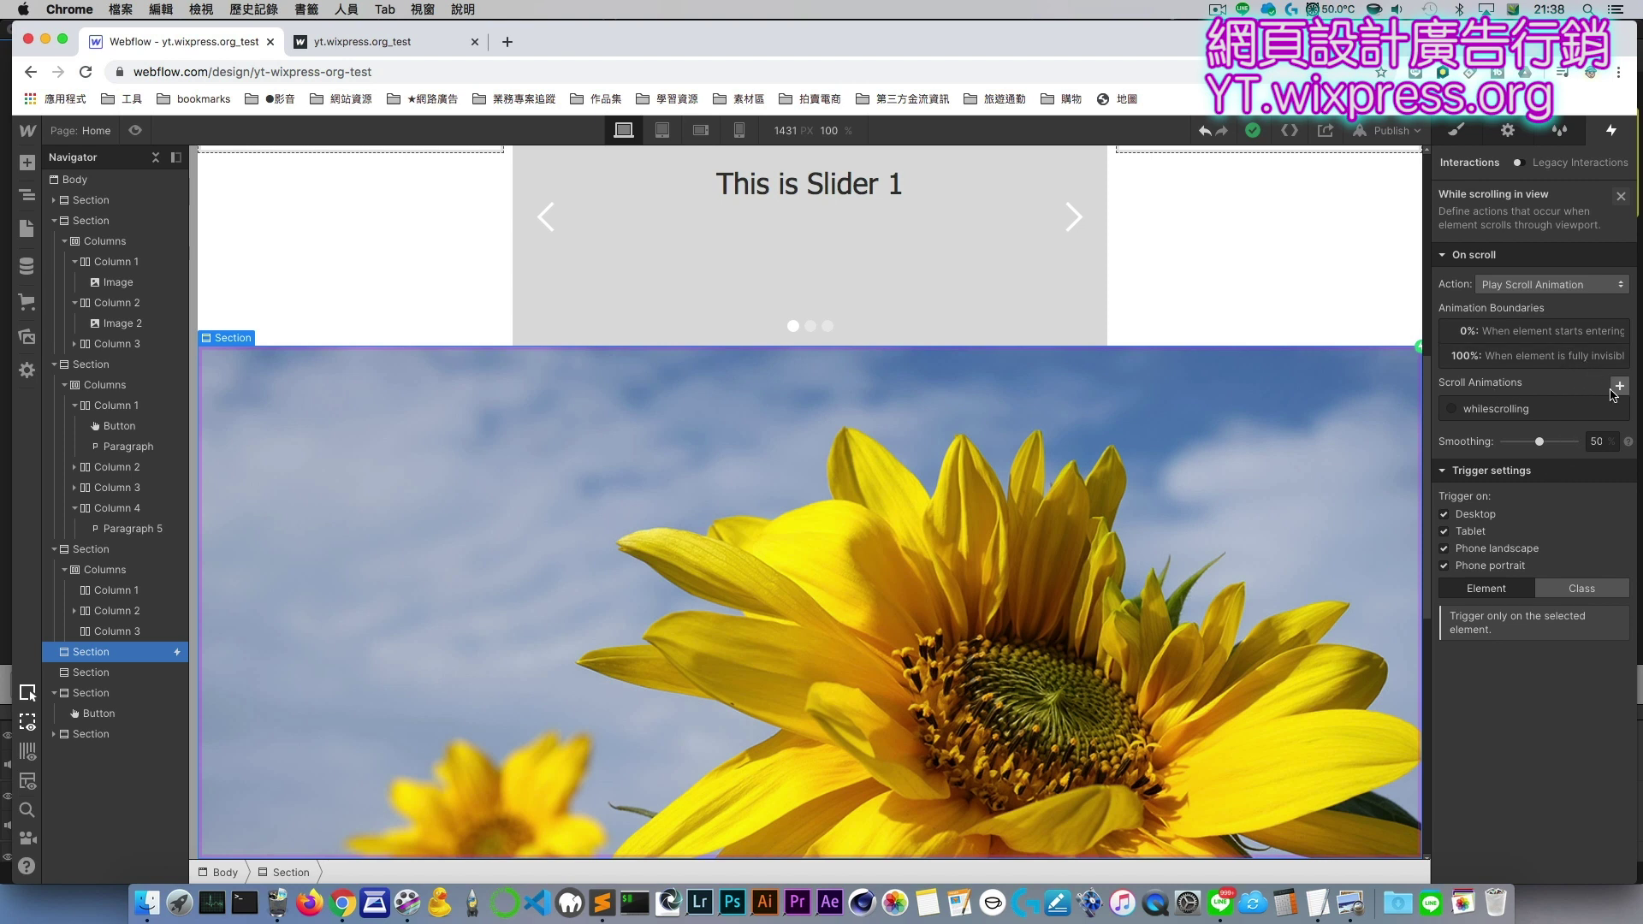
click(1513, 409)
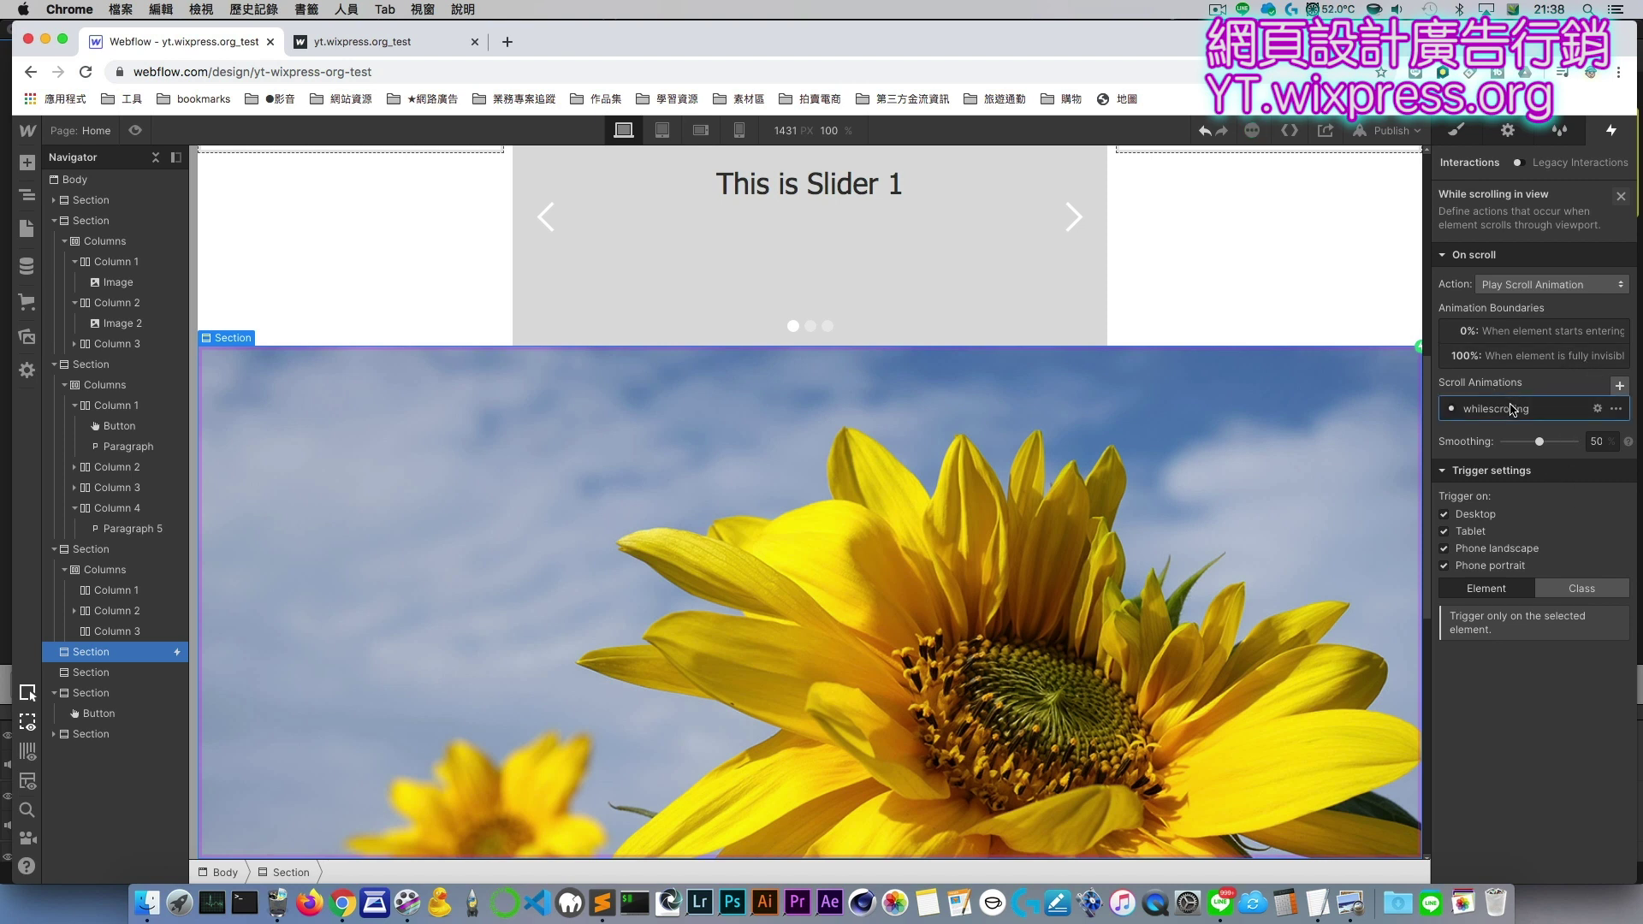
click(1513, 409)
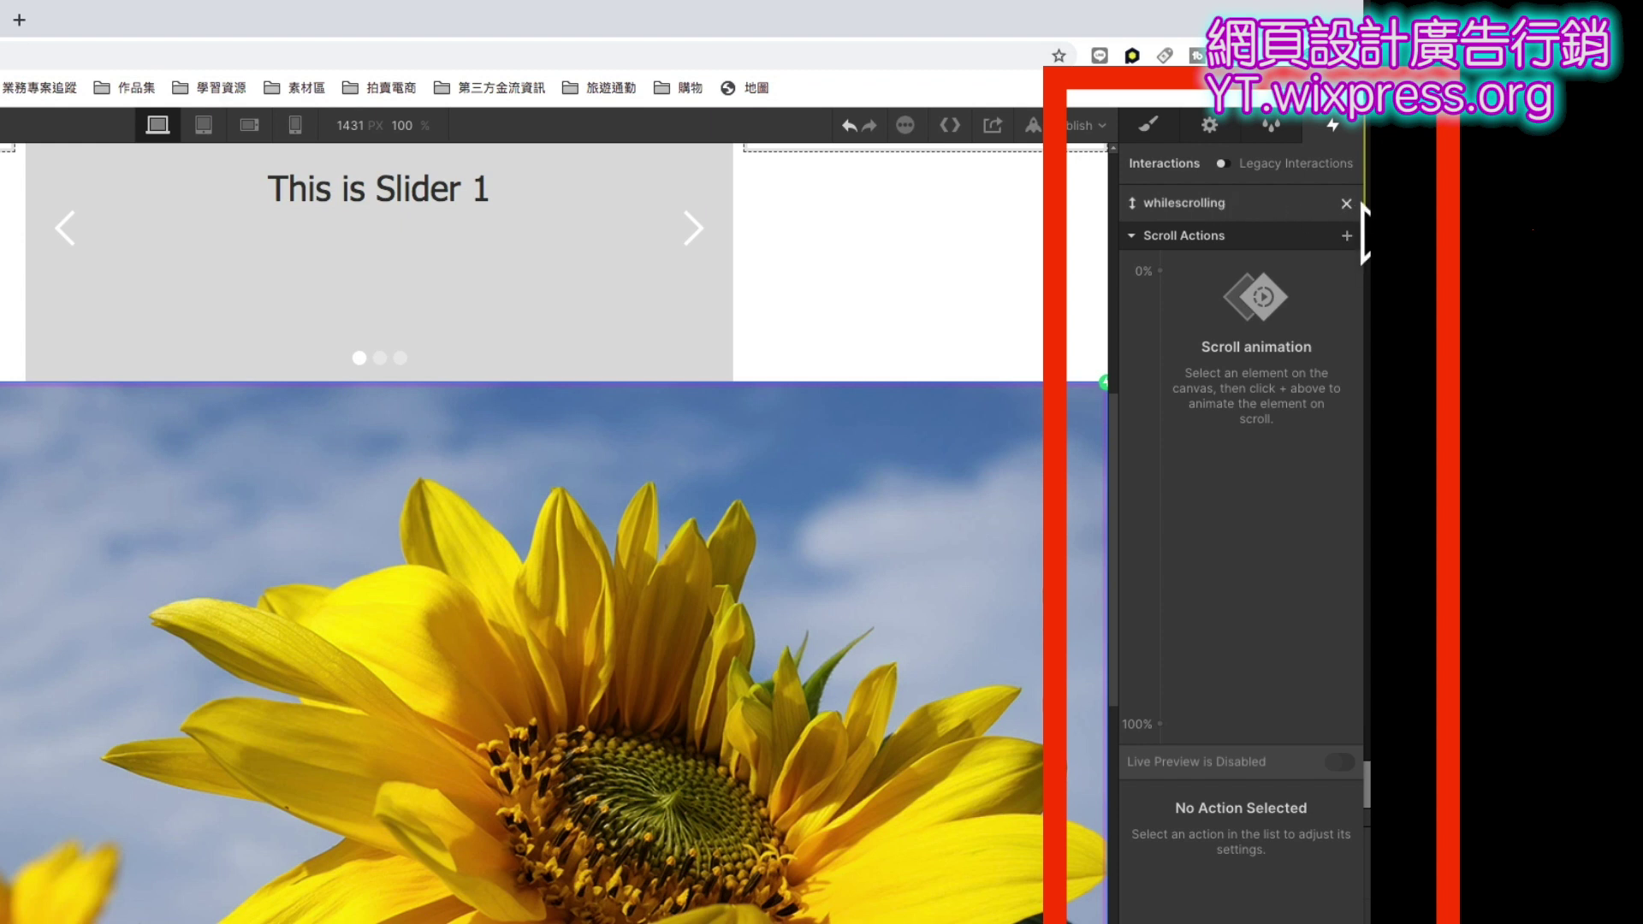
click(1346, 203)
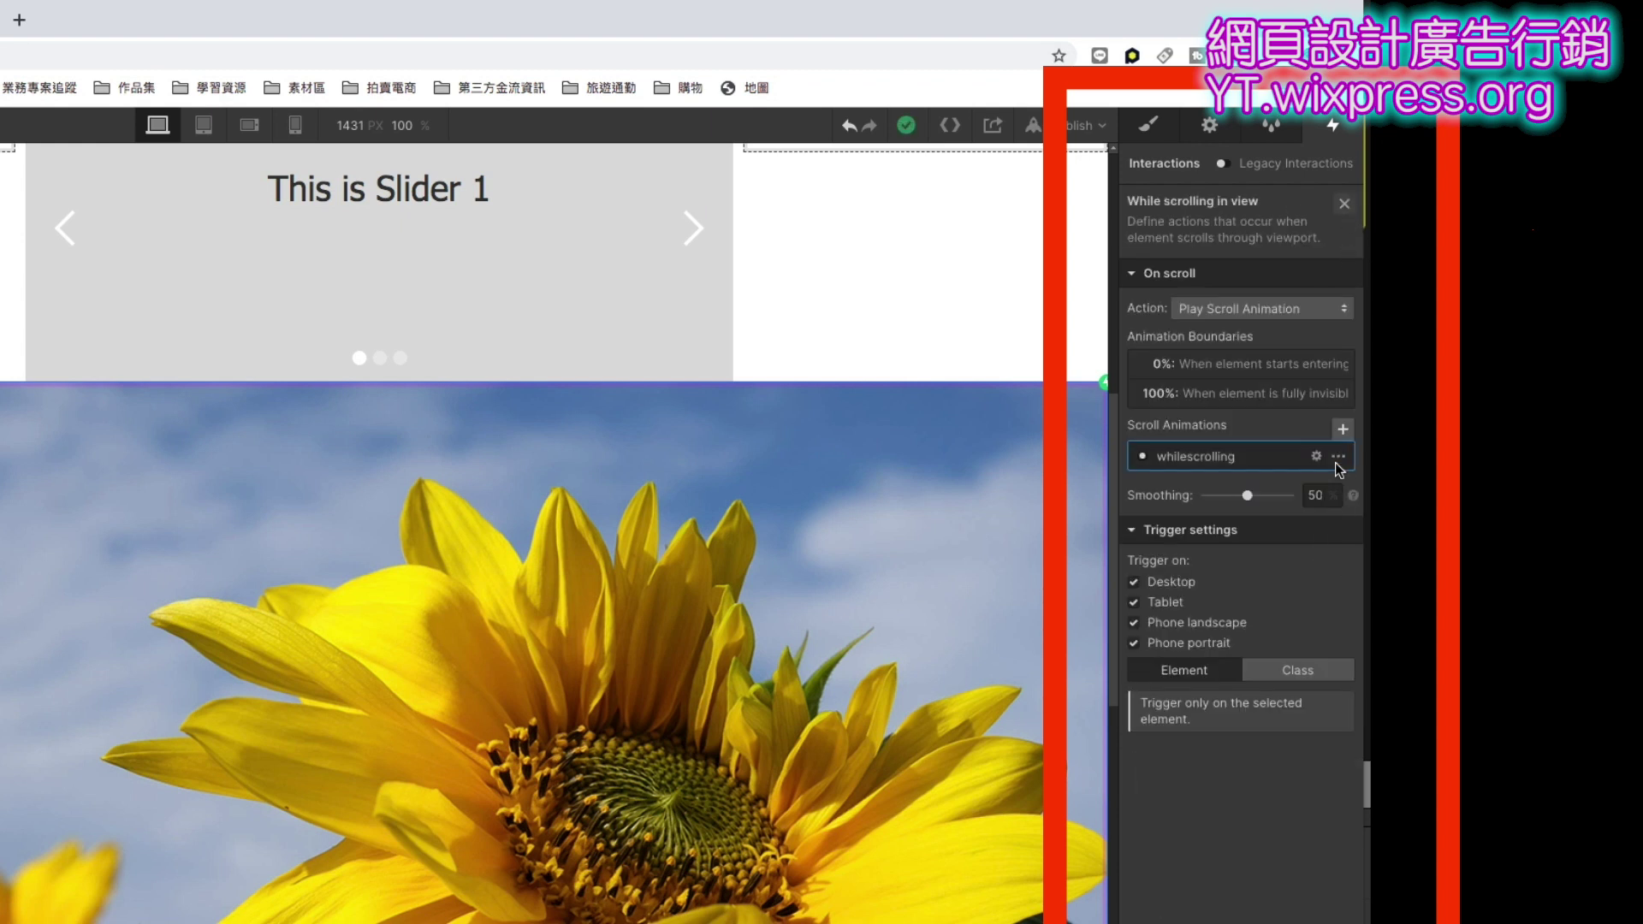
click(1337, 460)
click(1293, 555)
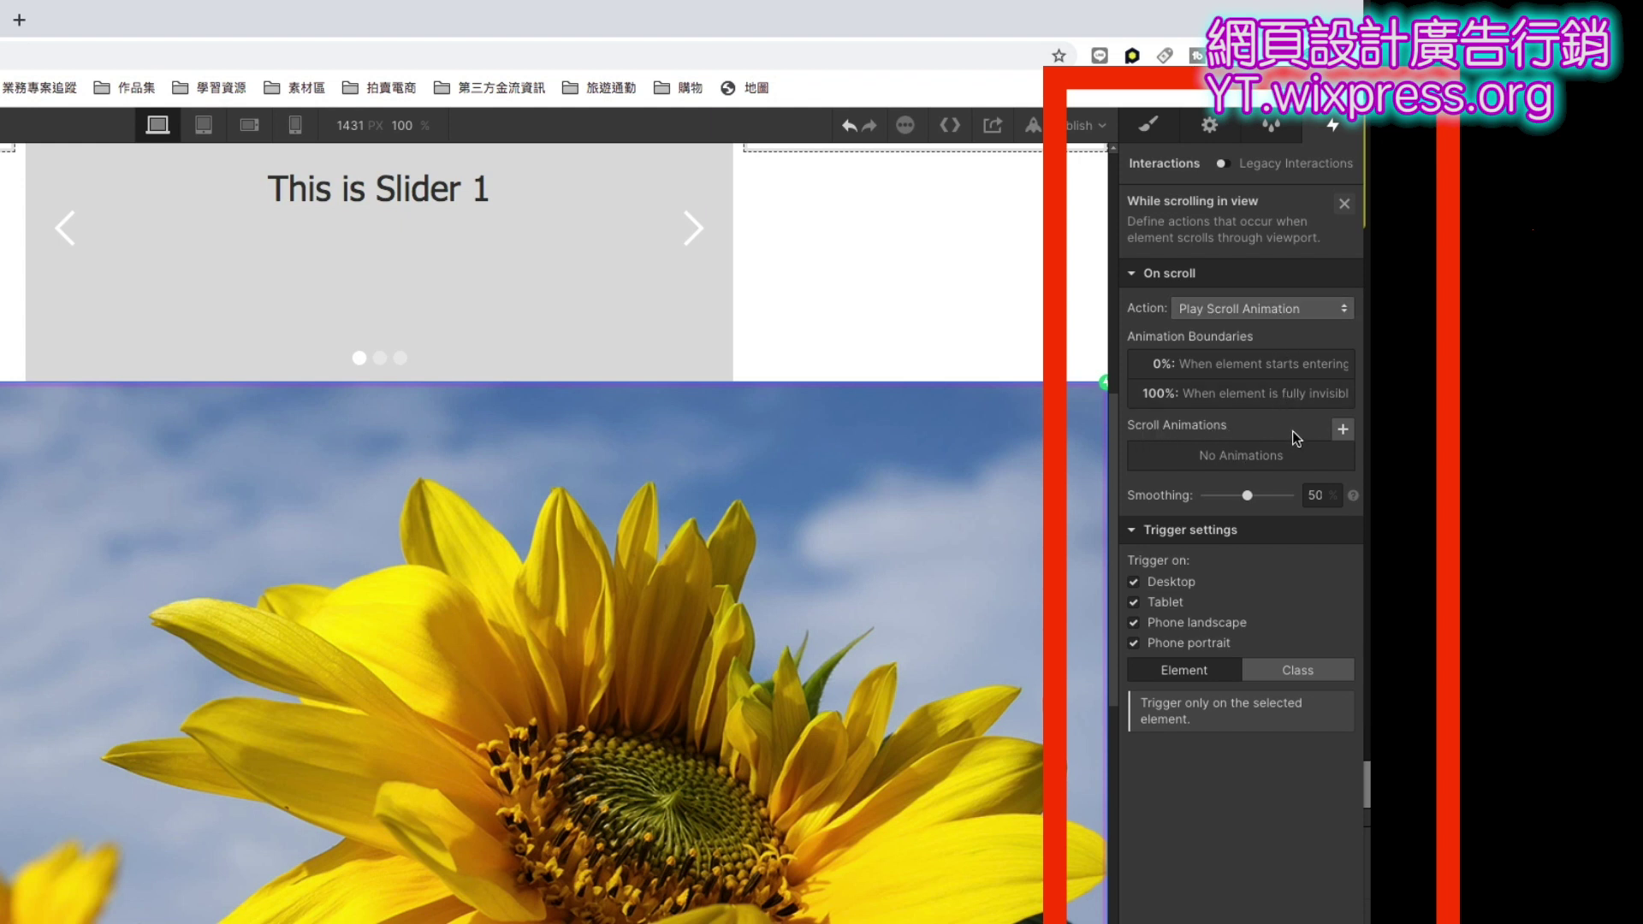
Step: Create a new scroll animation for the trigger and name it "whilescrollingaction001"
click(1341, 429)
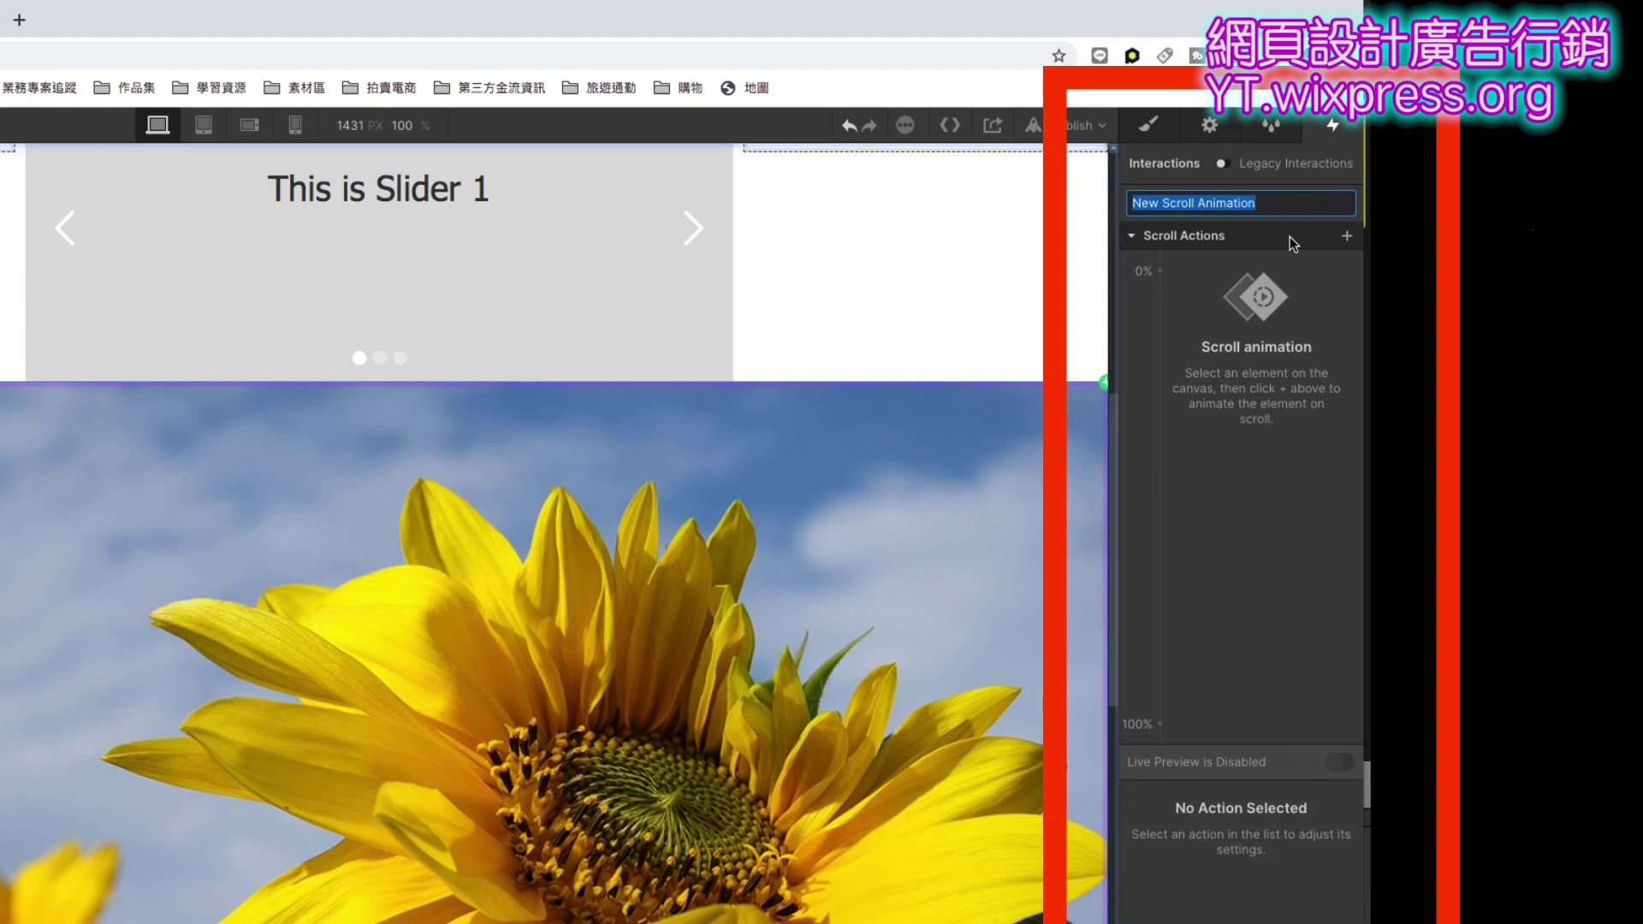
triple_click(1261, 202)
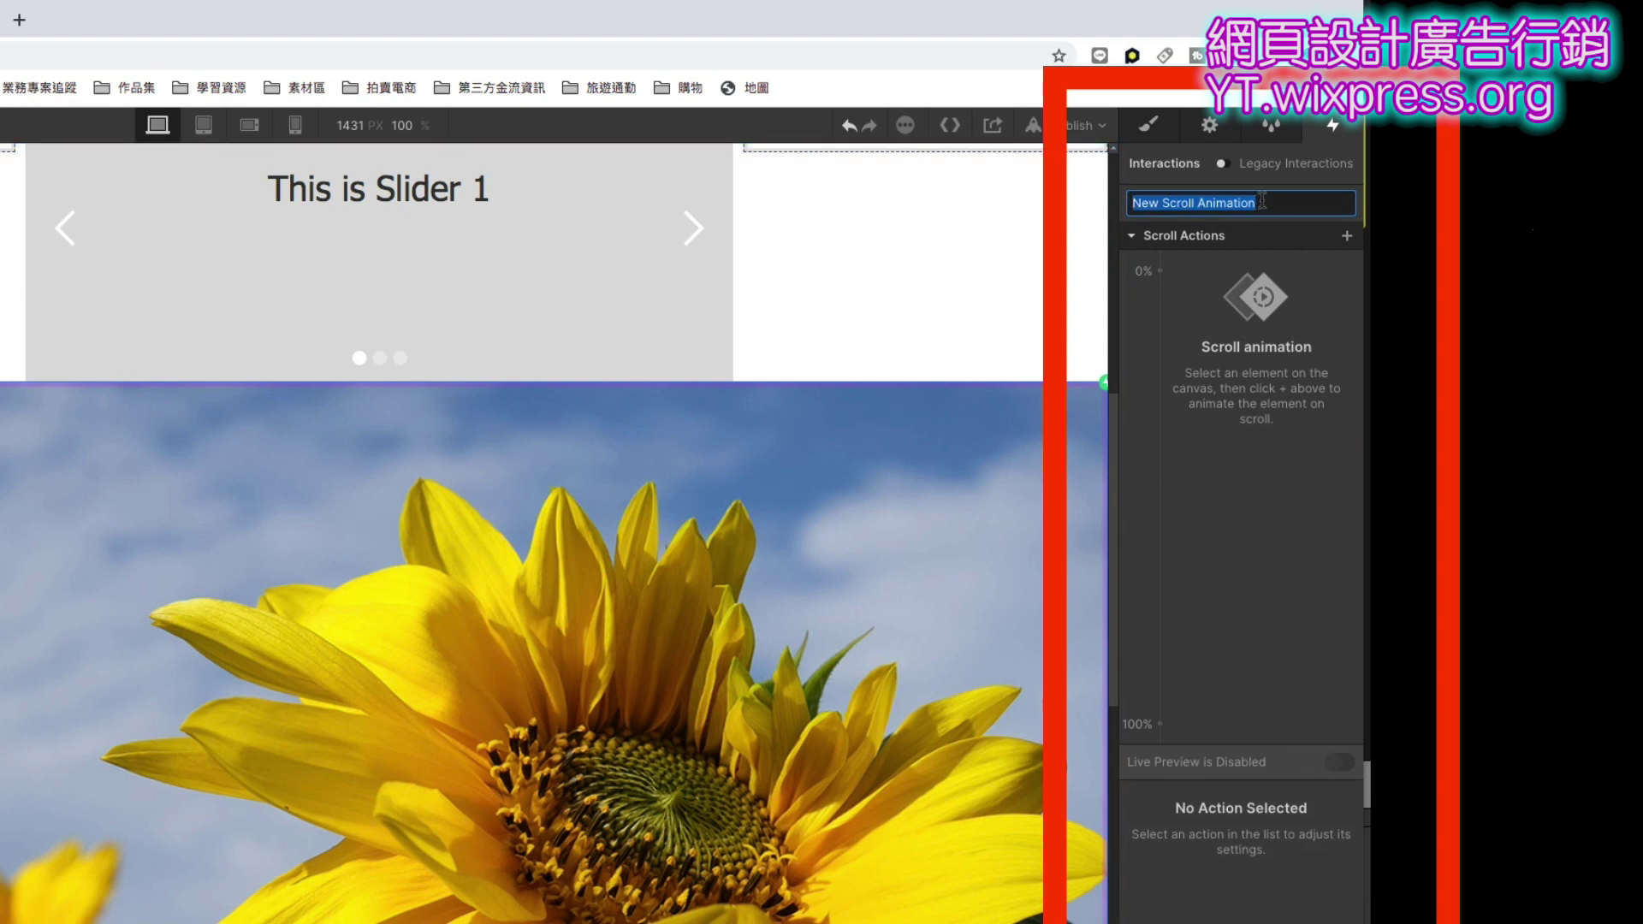
text(whilescrollingact)
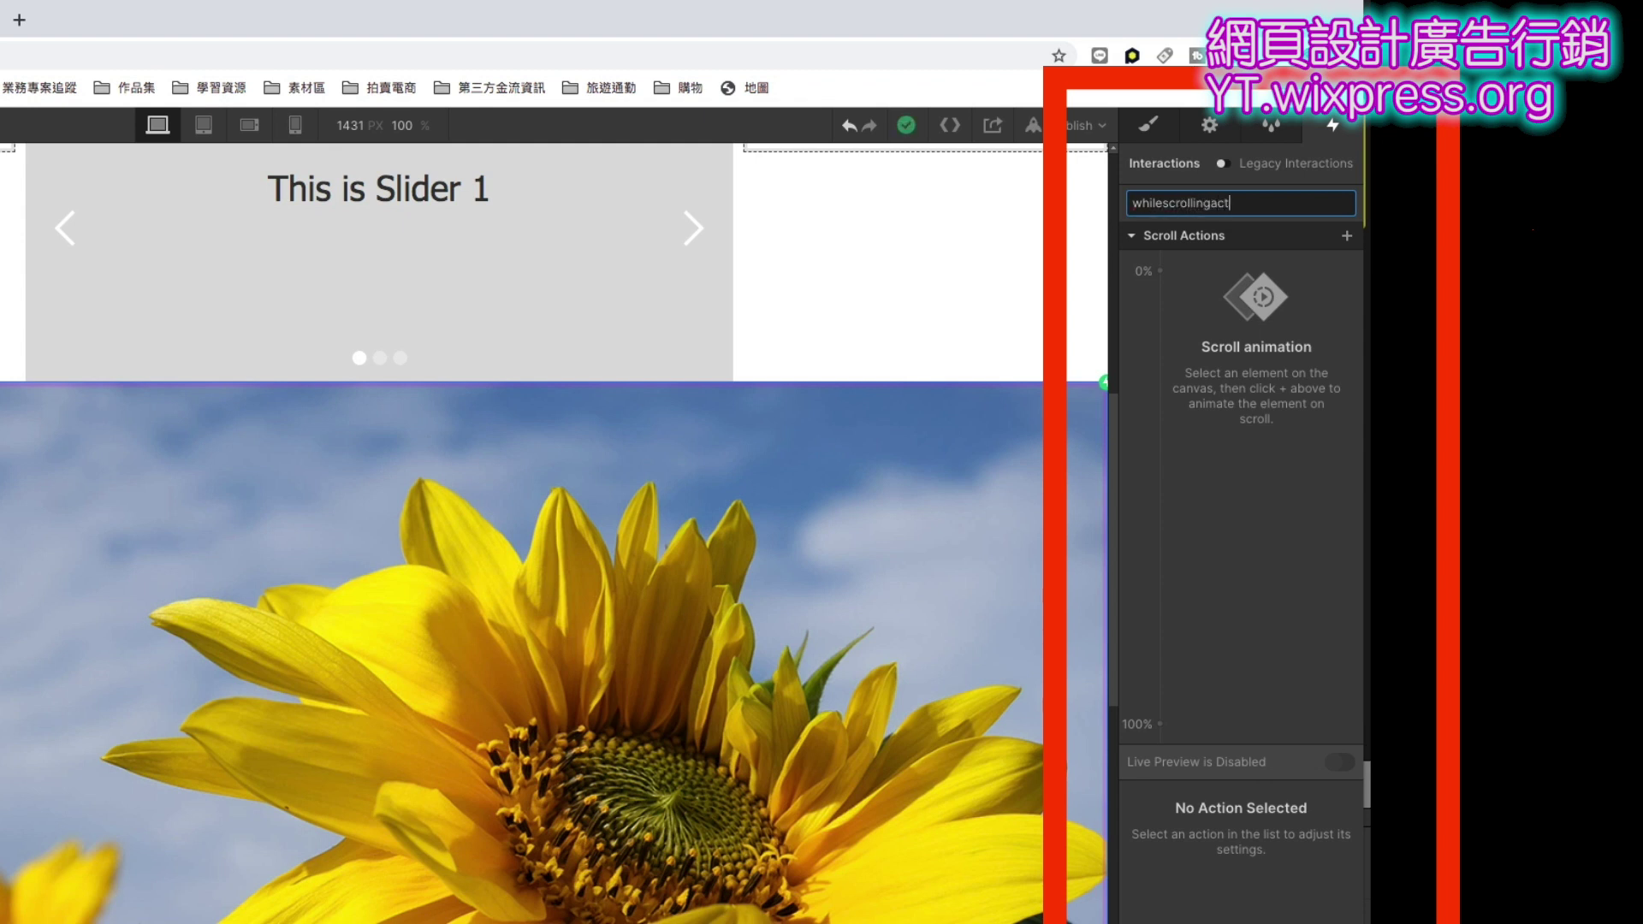
text(001)
key(Return)
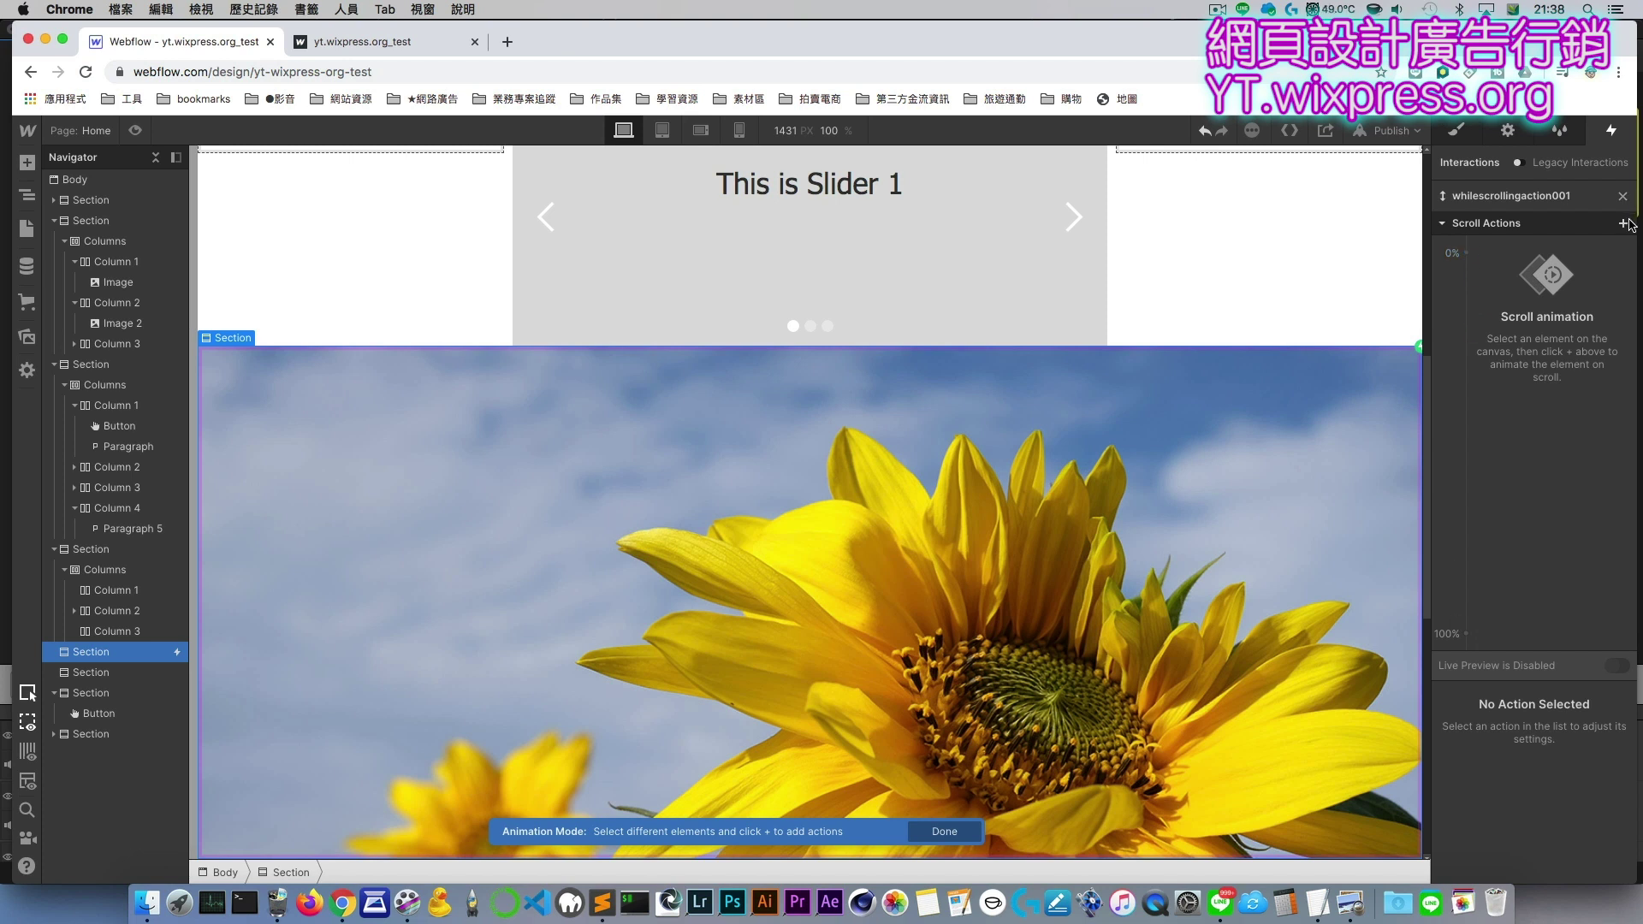
Step: Add an Image element inside the sunflower section and use LOGO.jpg from the assets as its picture
click(28, 162)
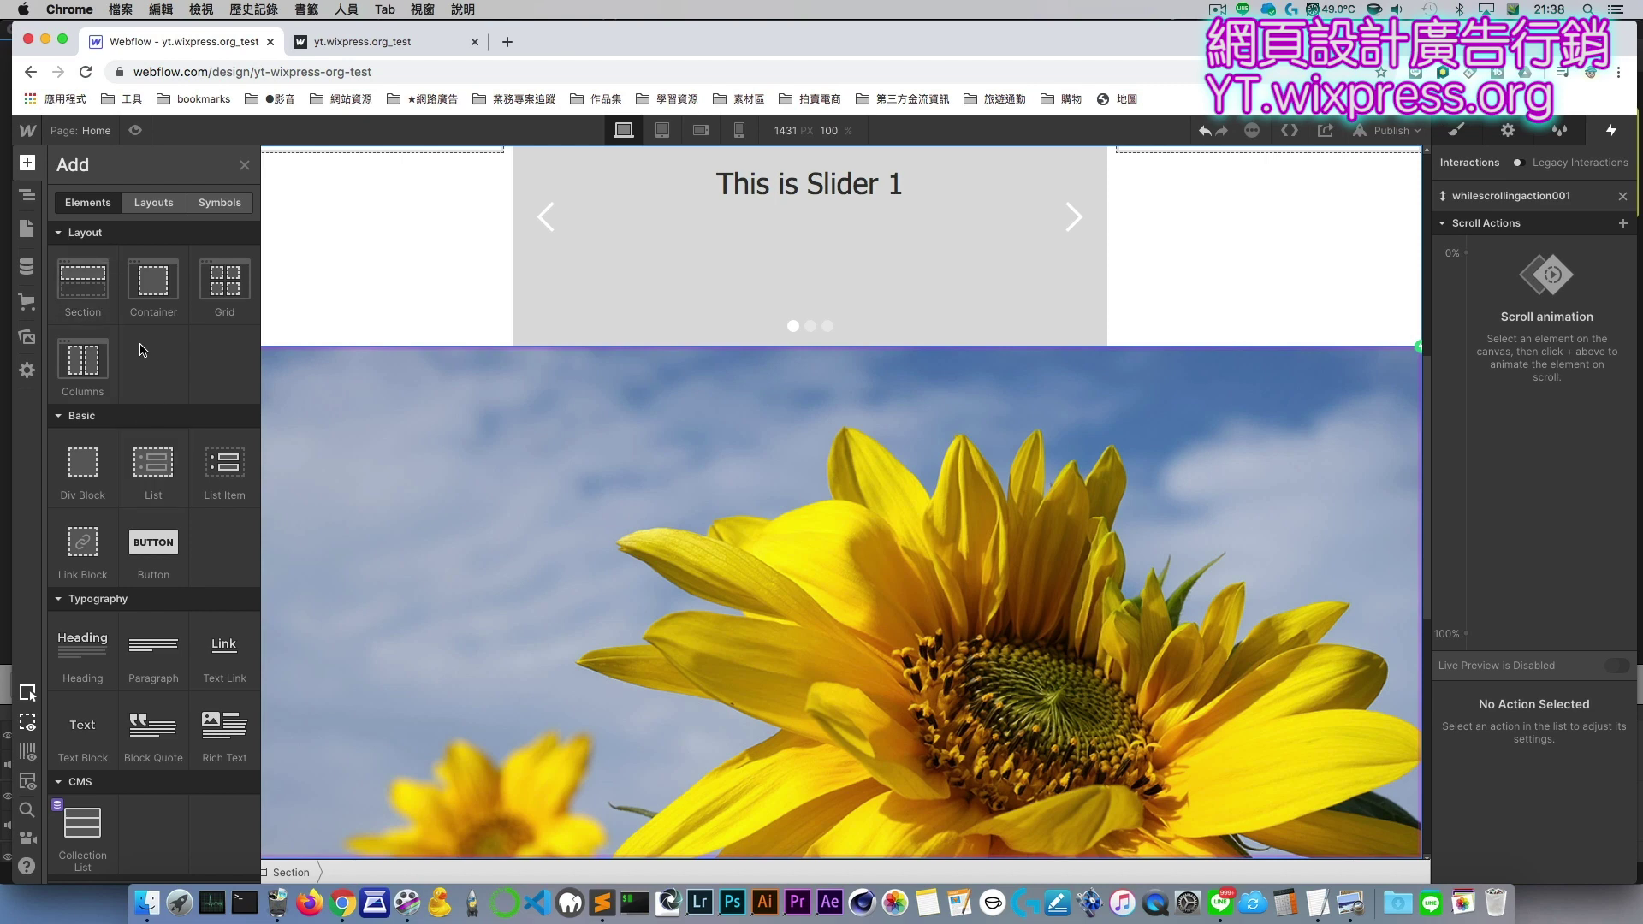
scroll(141, 350, down, 15)
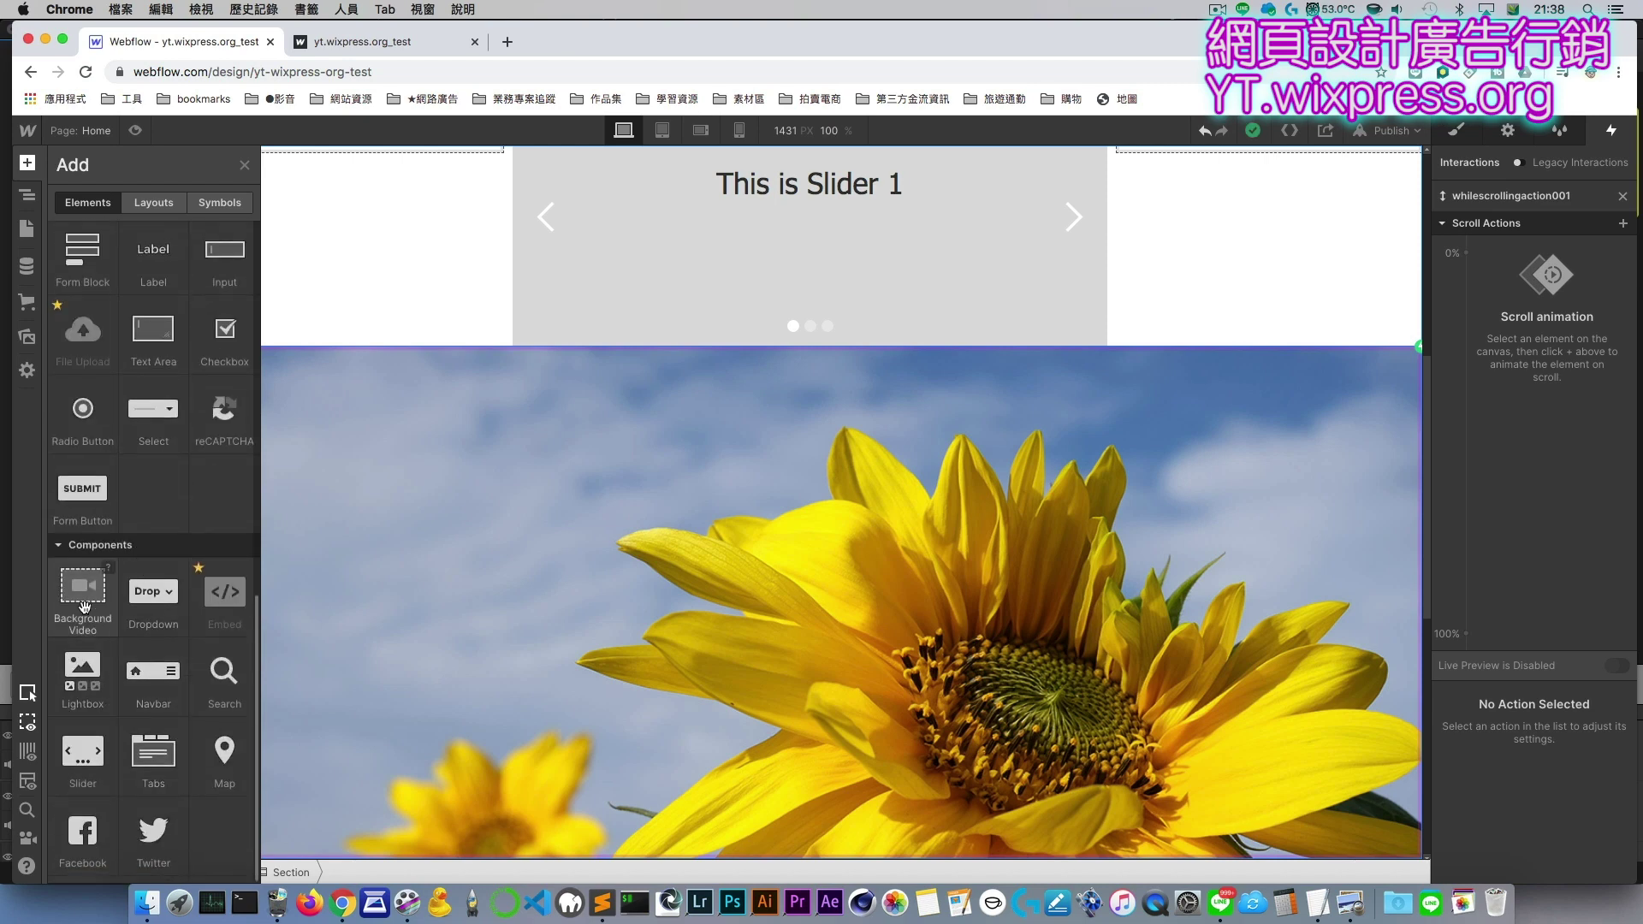
scroll(133, 766, up, 1)
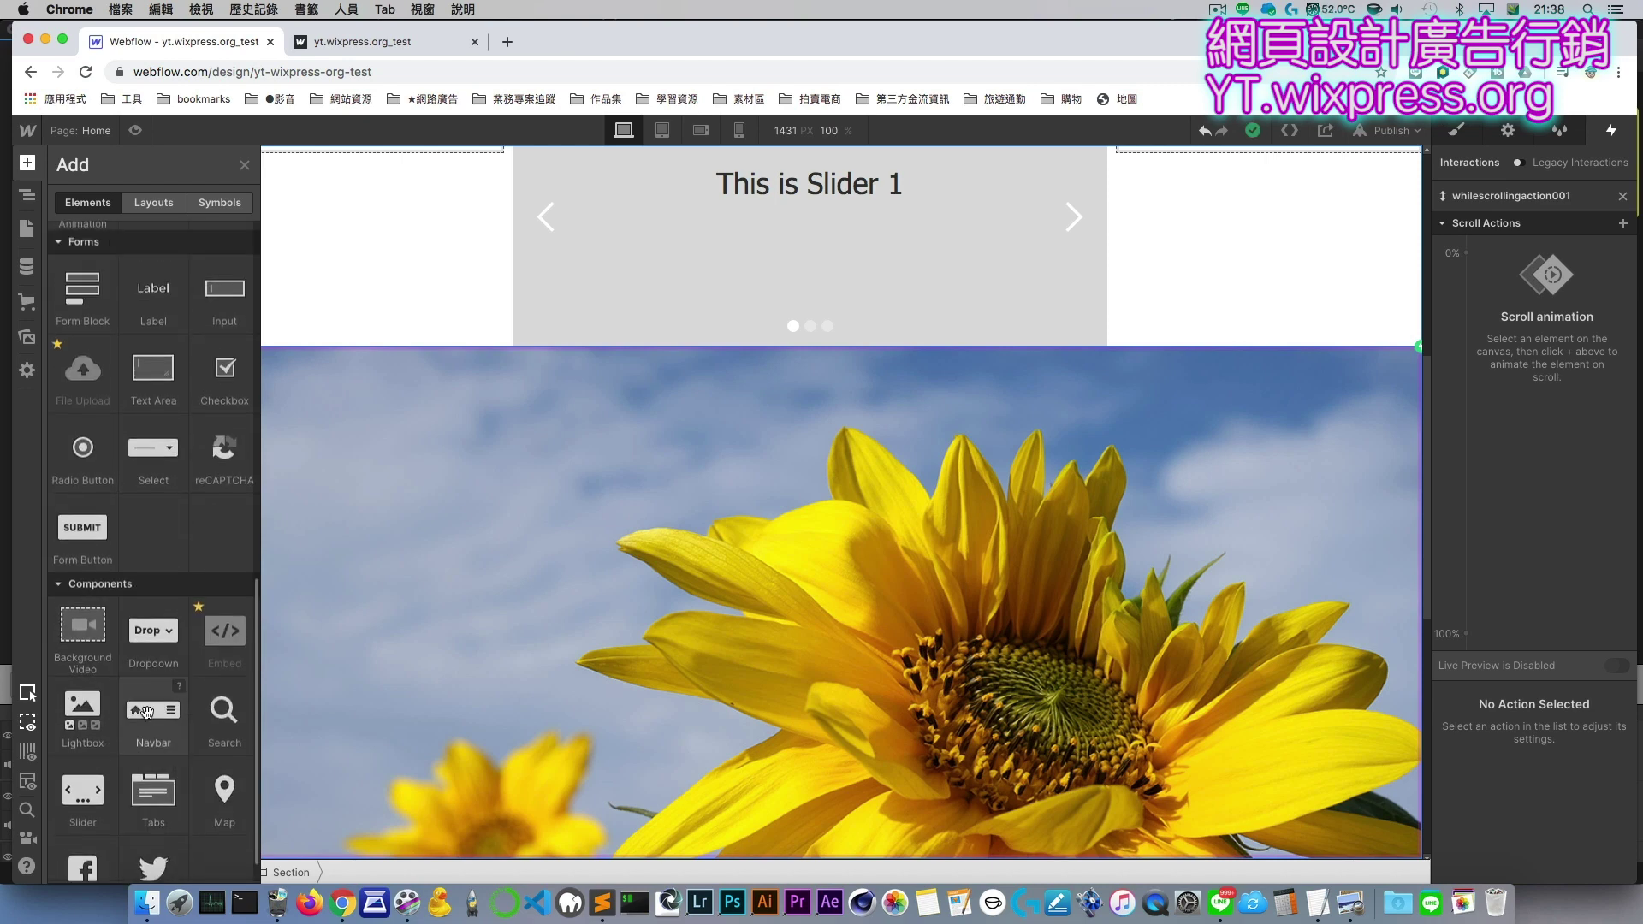
scroll(149, 629, up, 15)
scroll(149, 631, down, 10)
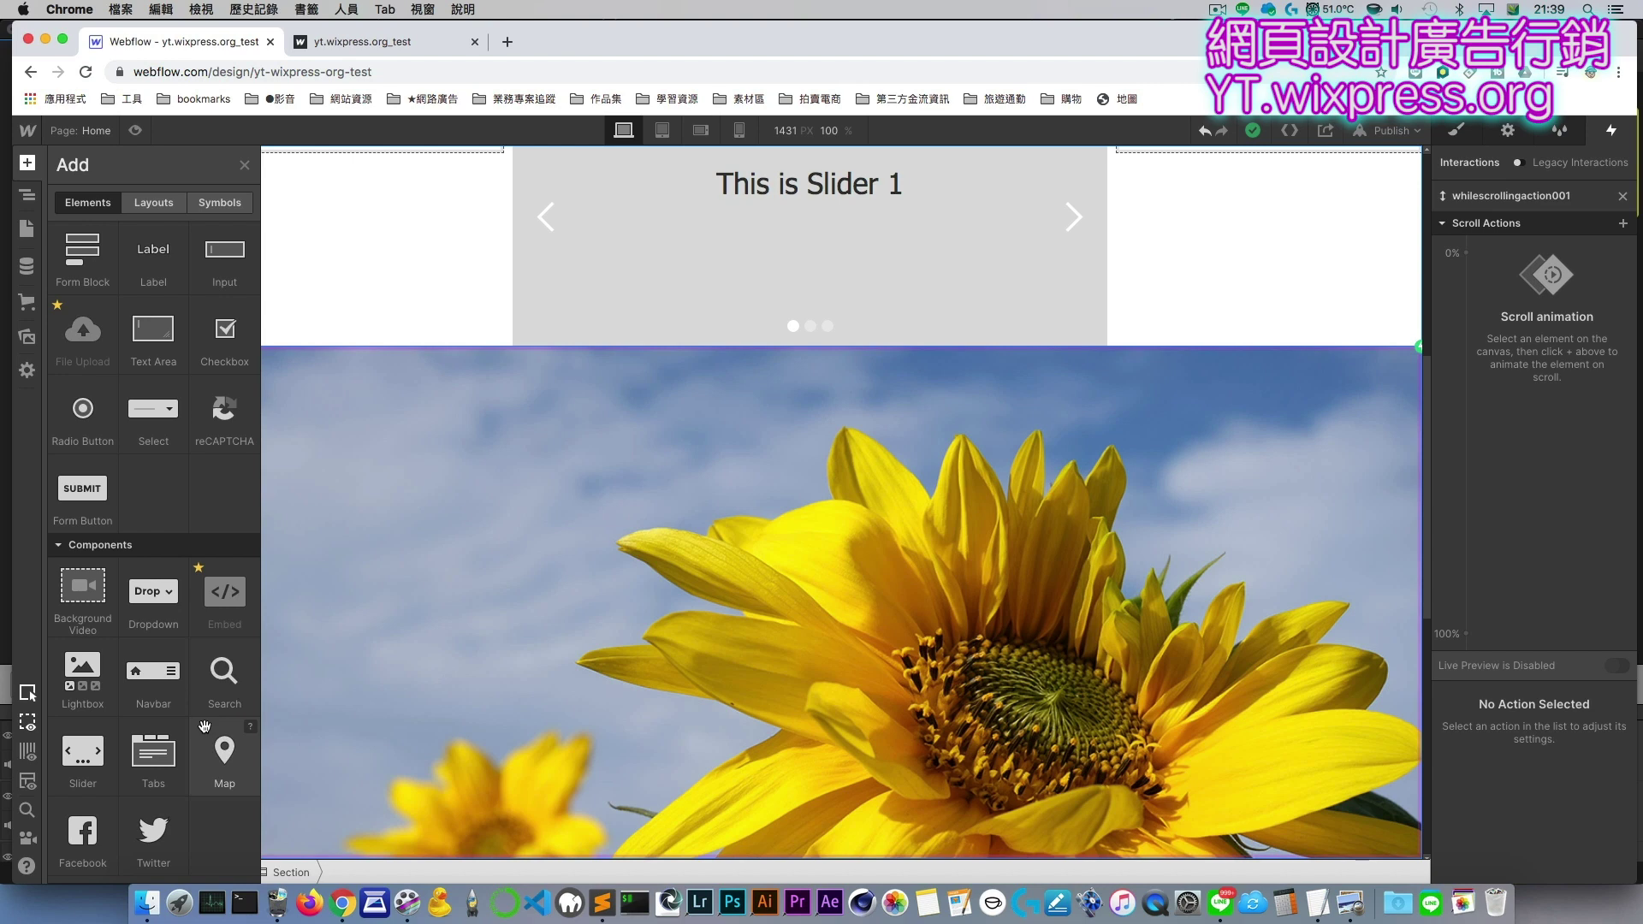
scroll(171, 685, up, 10)
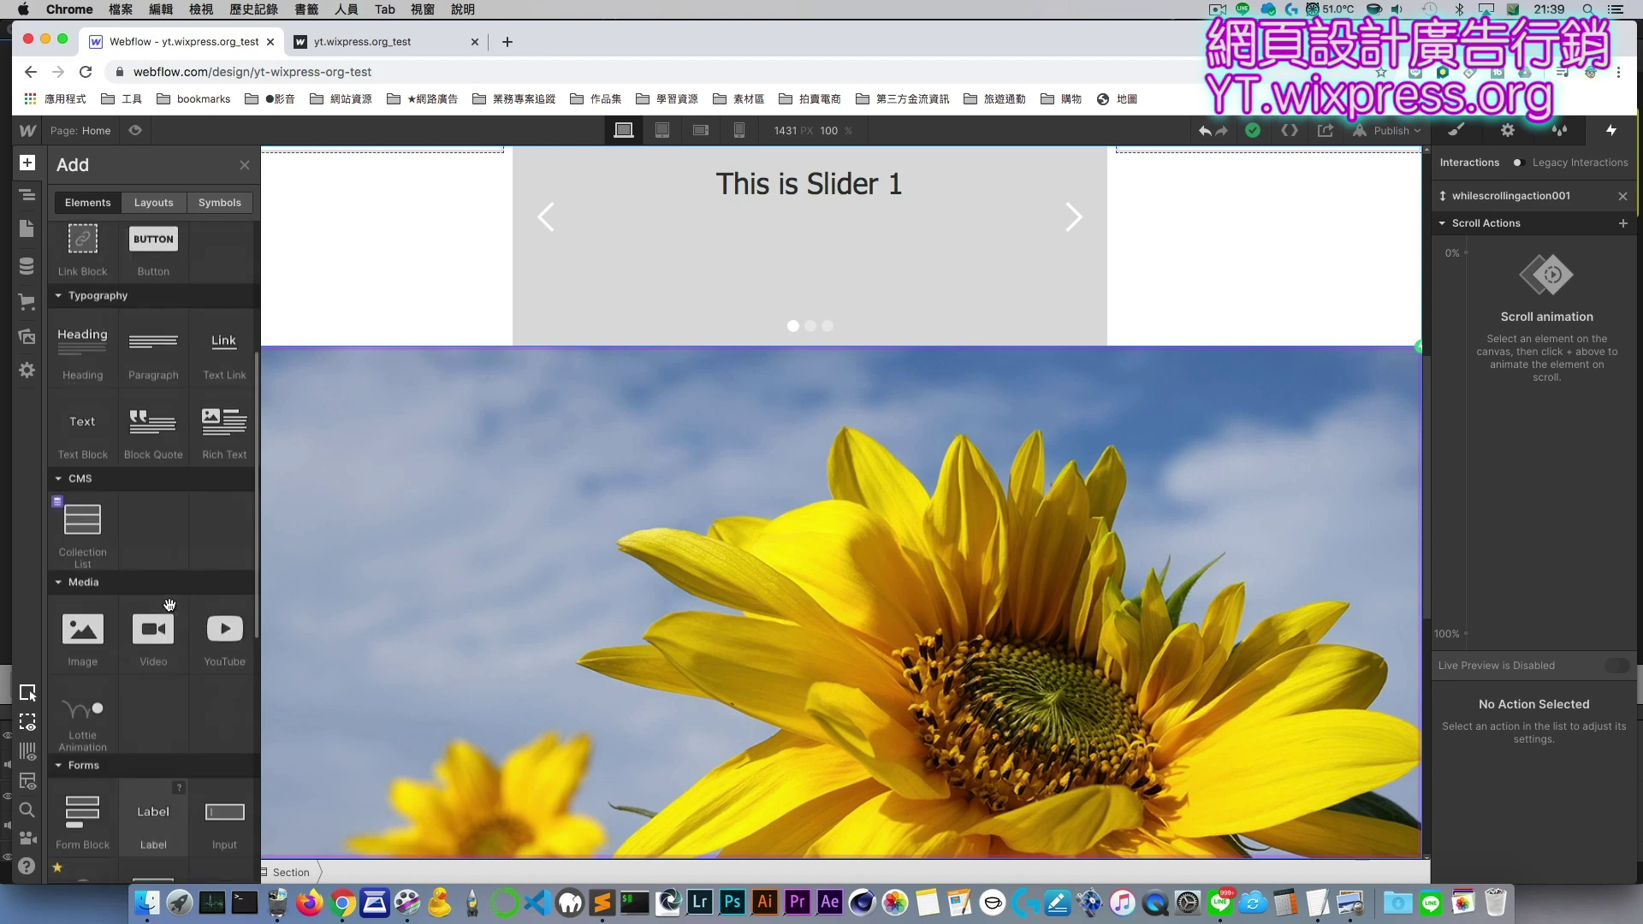
drag(82, 629, 649, 581)
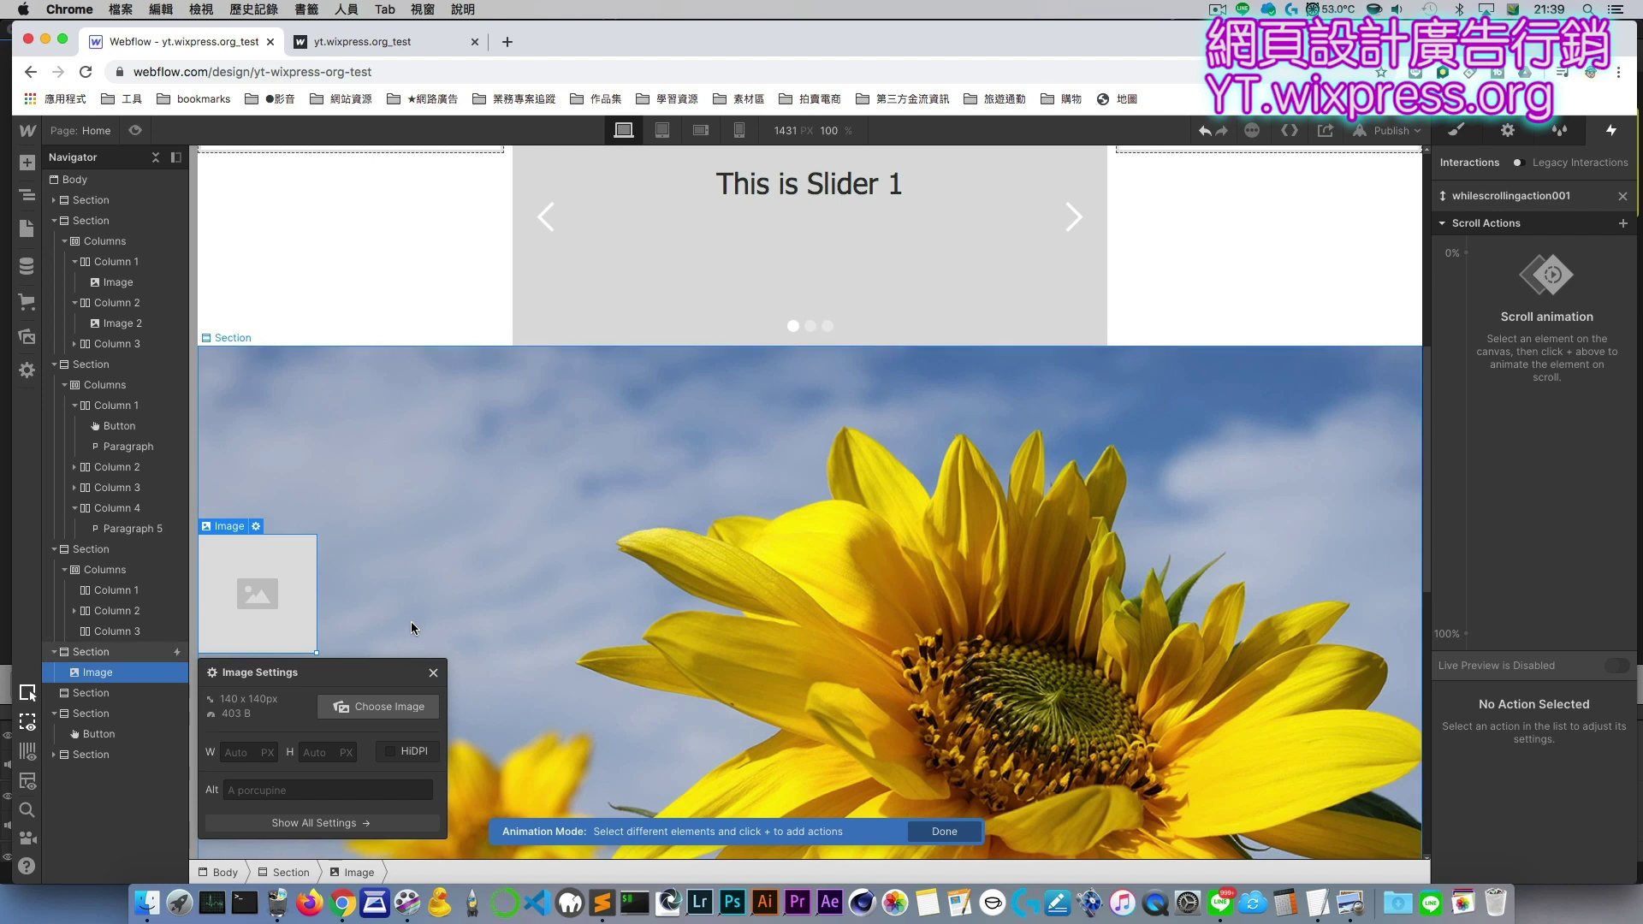
click(377, 707)
click(68, 426)
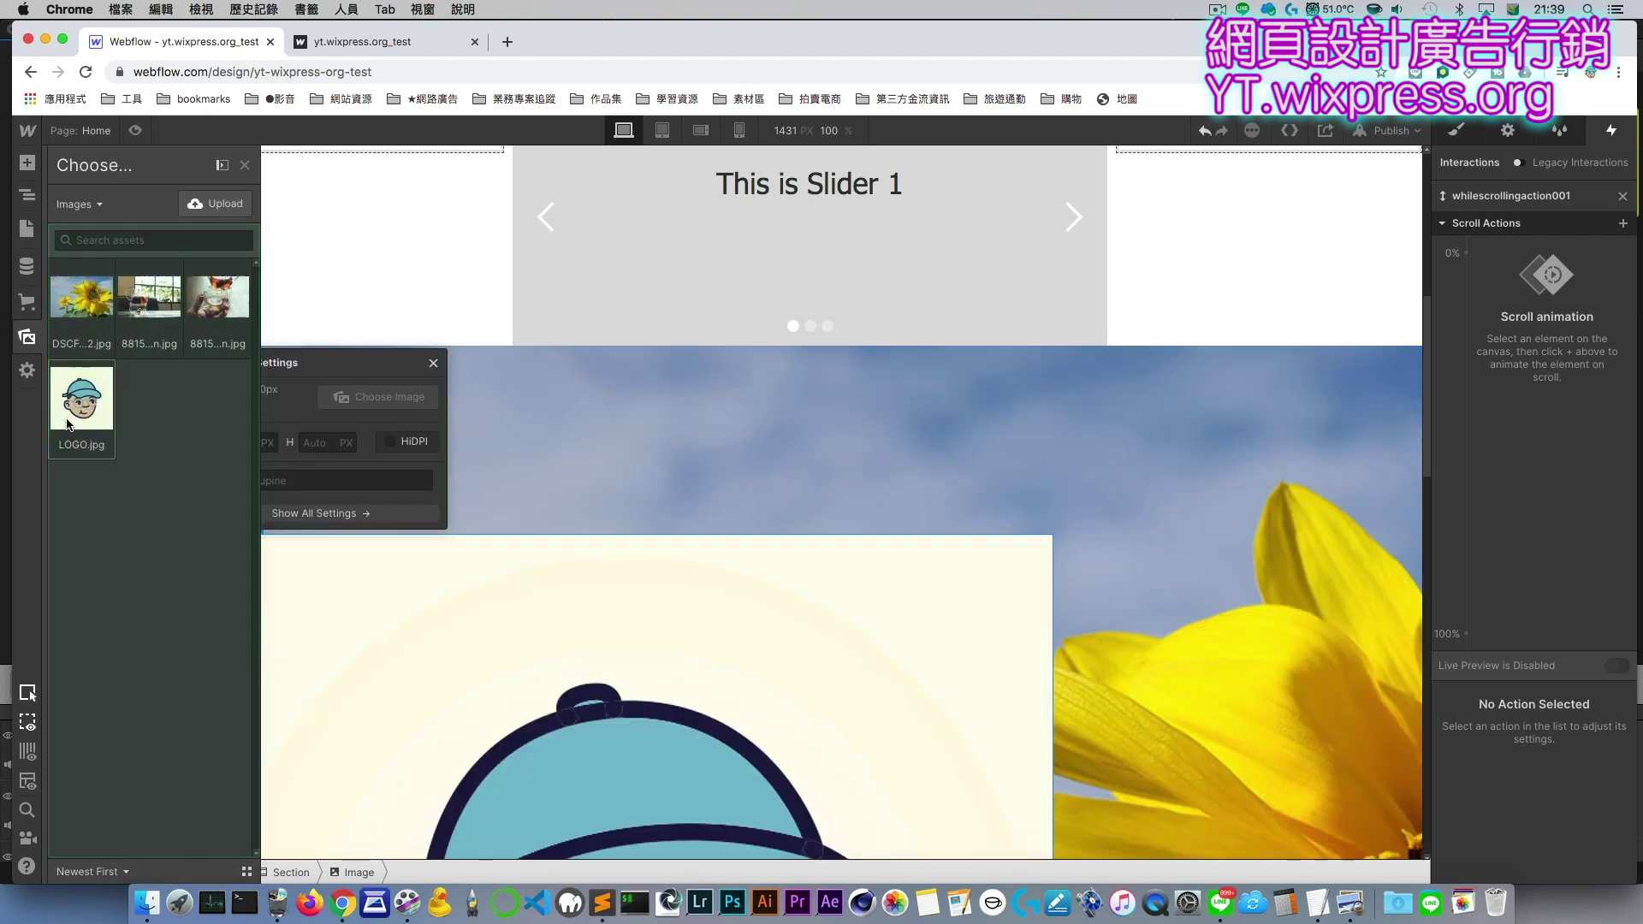
Step: Set the width of the logo image in the sunflower section to 300 px
click(248, 441)
text(300)
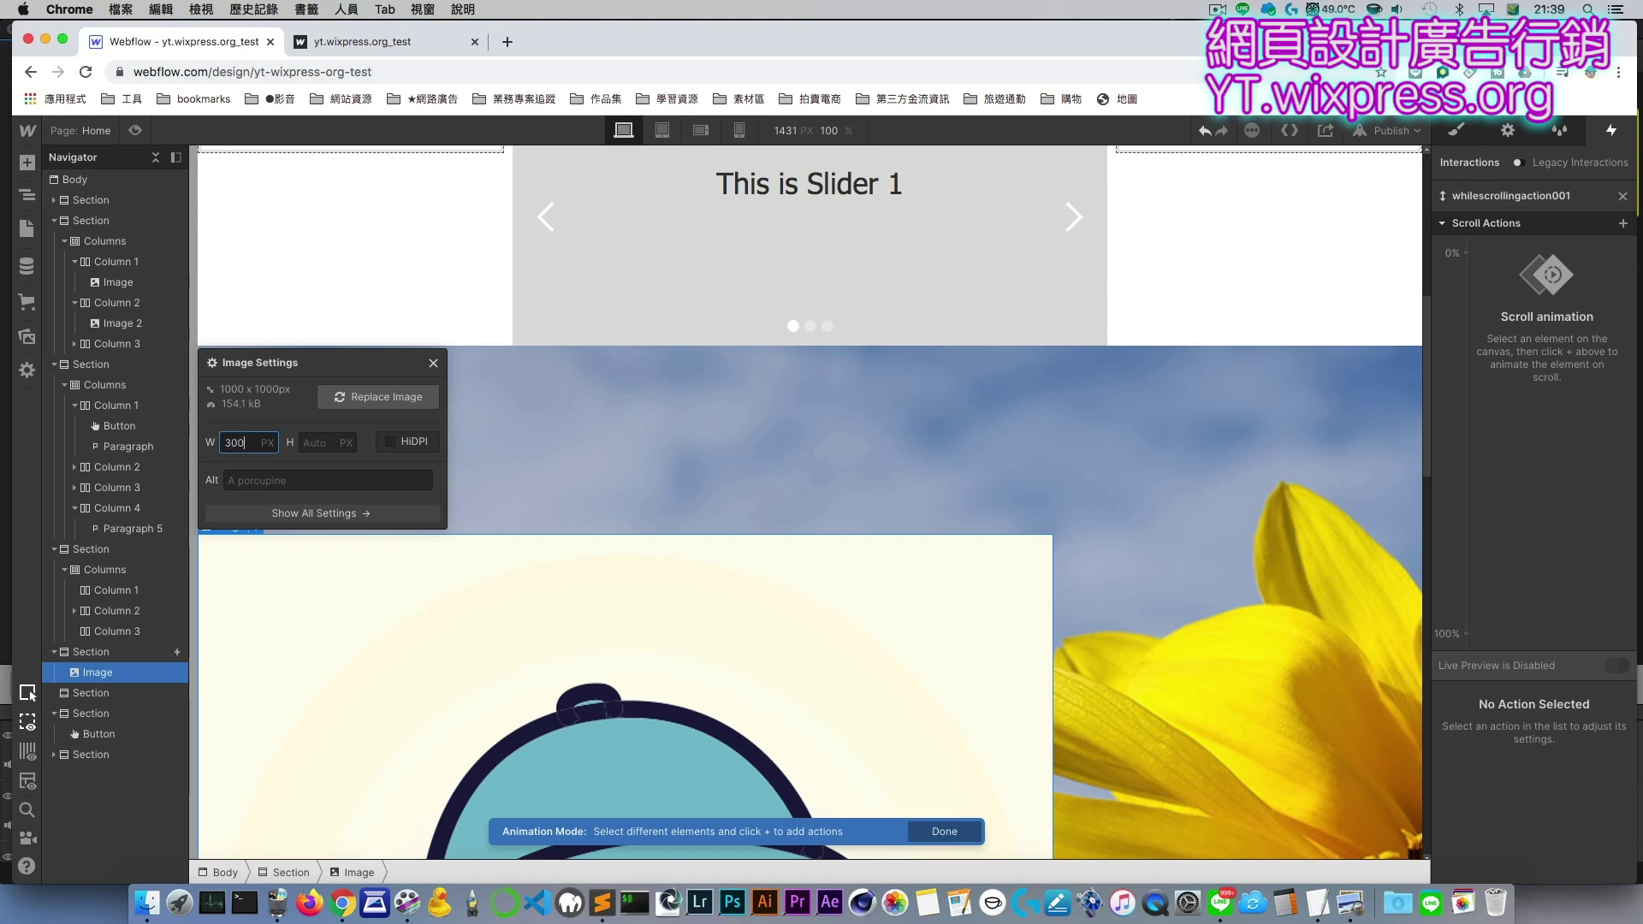
key(Return)
click(614, 540)
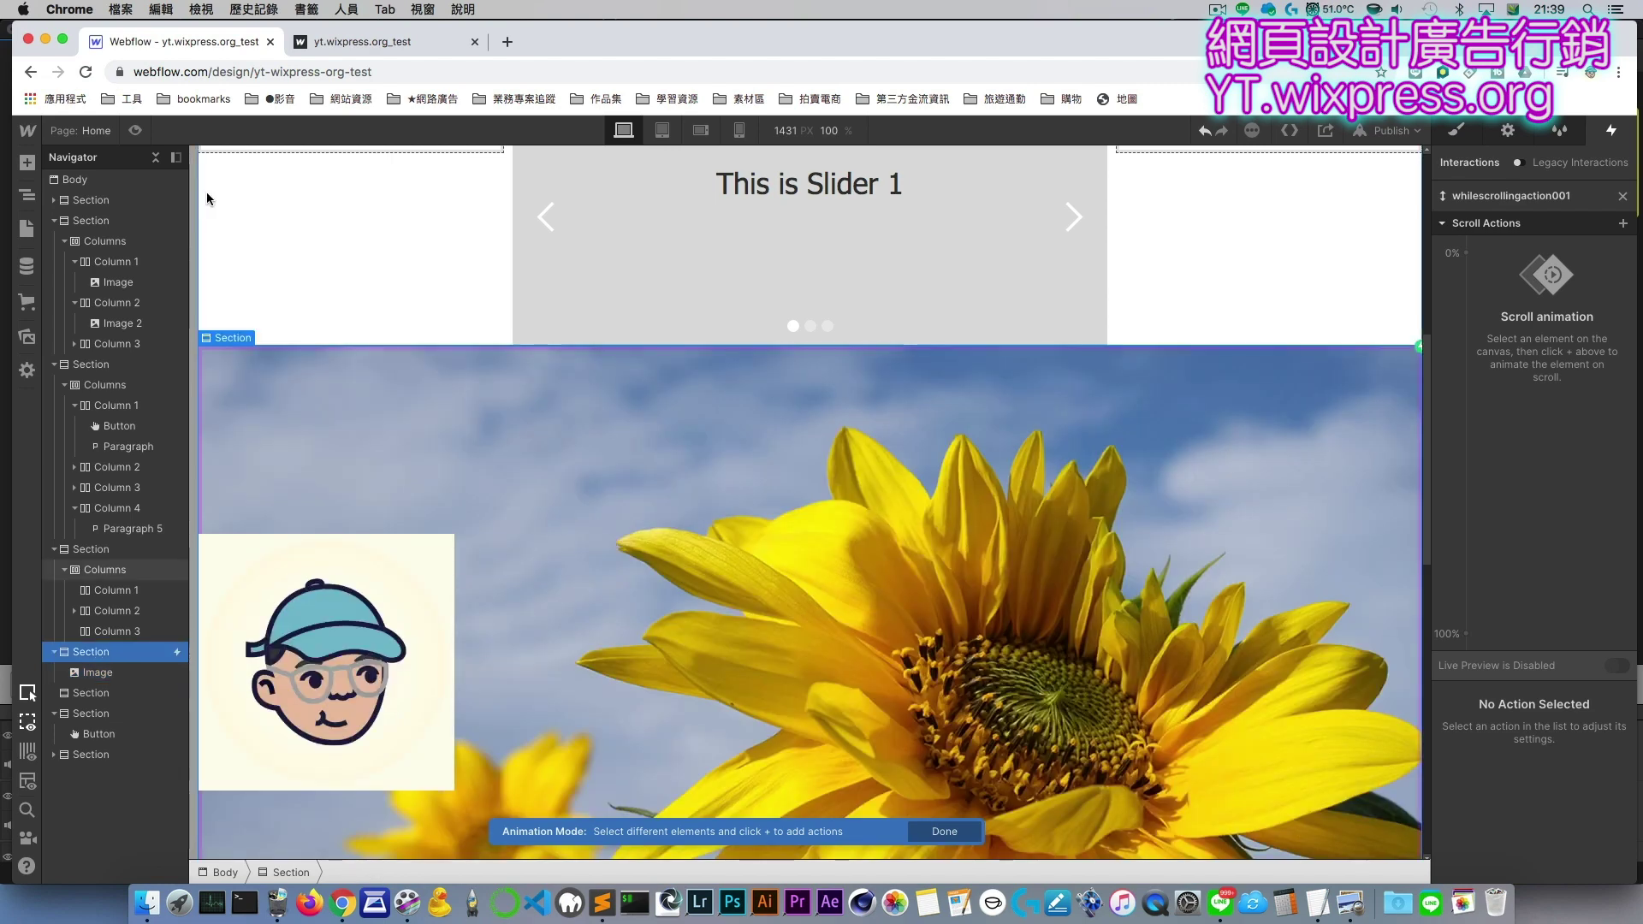
Step: Add a second Image element beside the logo in the sunflower section and use LOGO.jpg from the assets as its picture
click(27, 163)
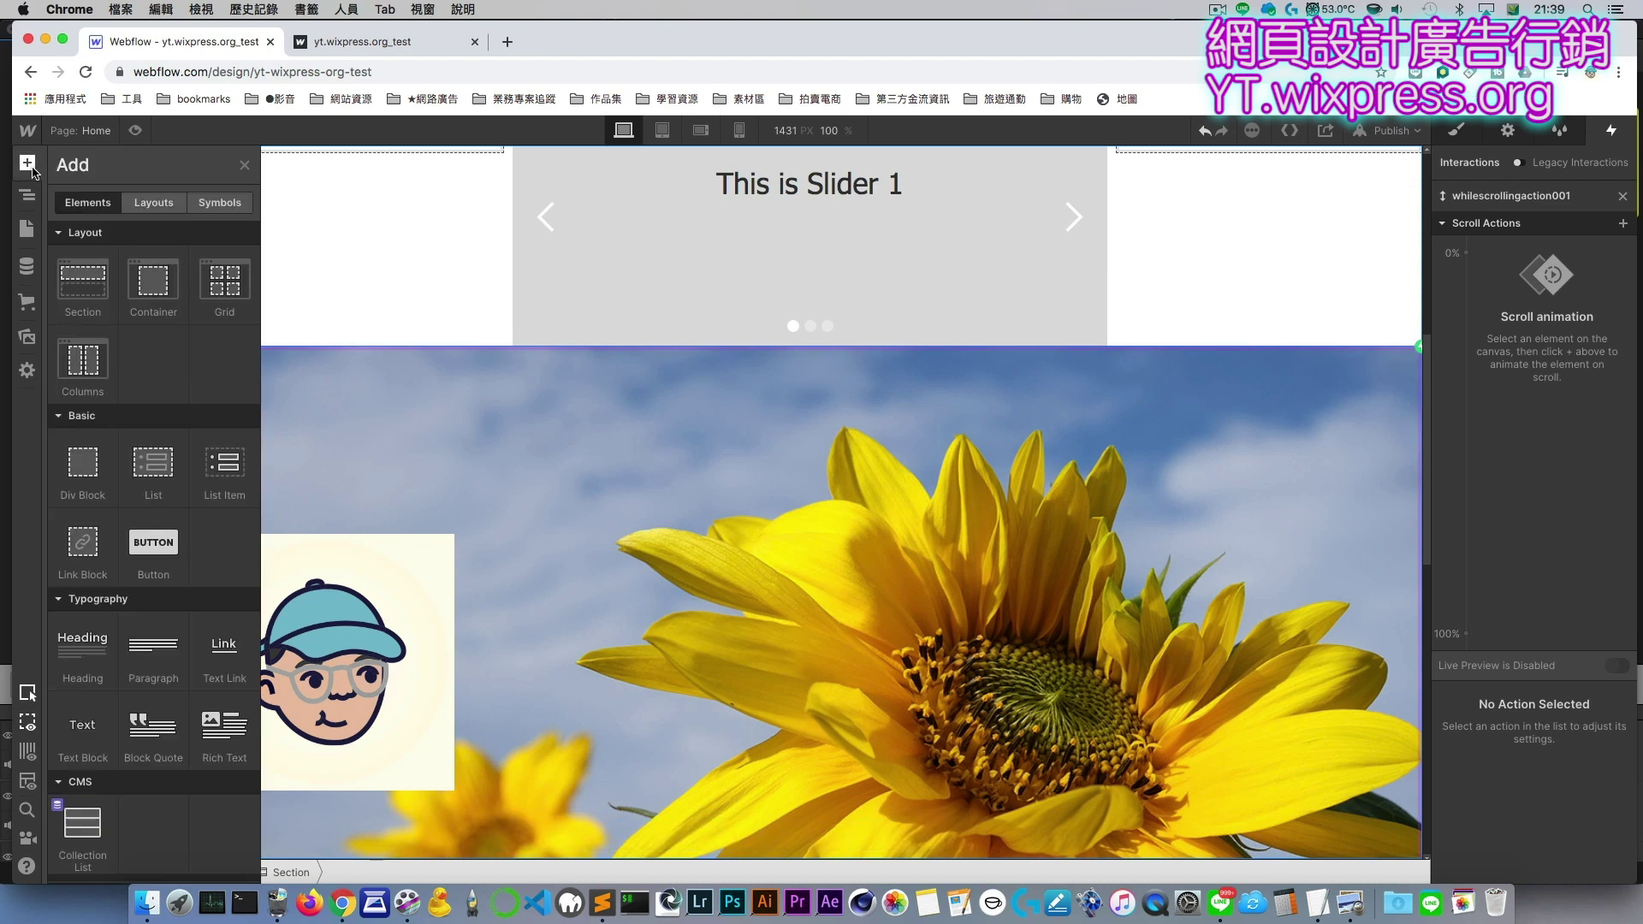
scroll(119, 530, down, 7)
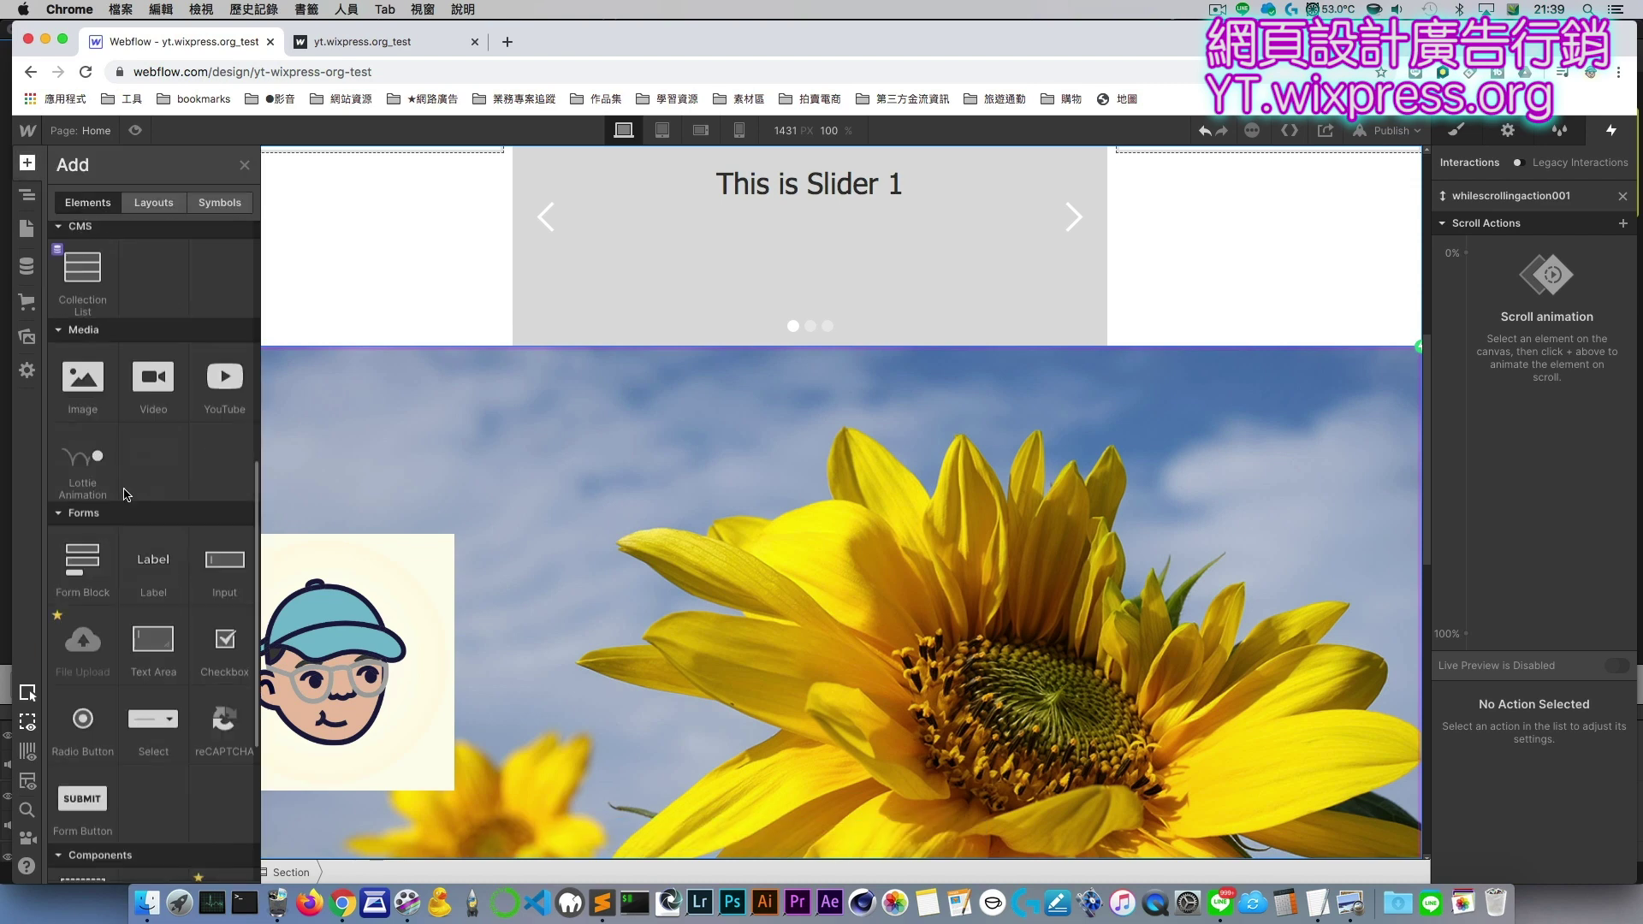
drag(82, 373, 585, 612)
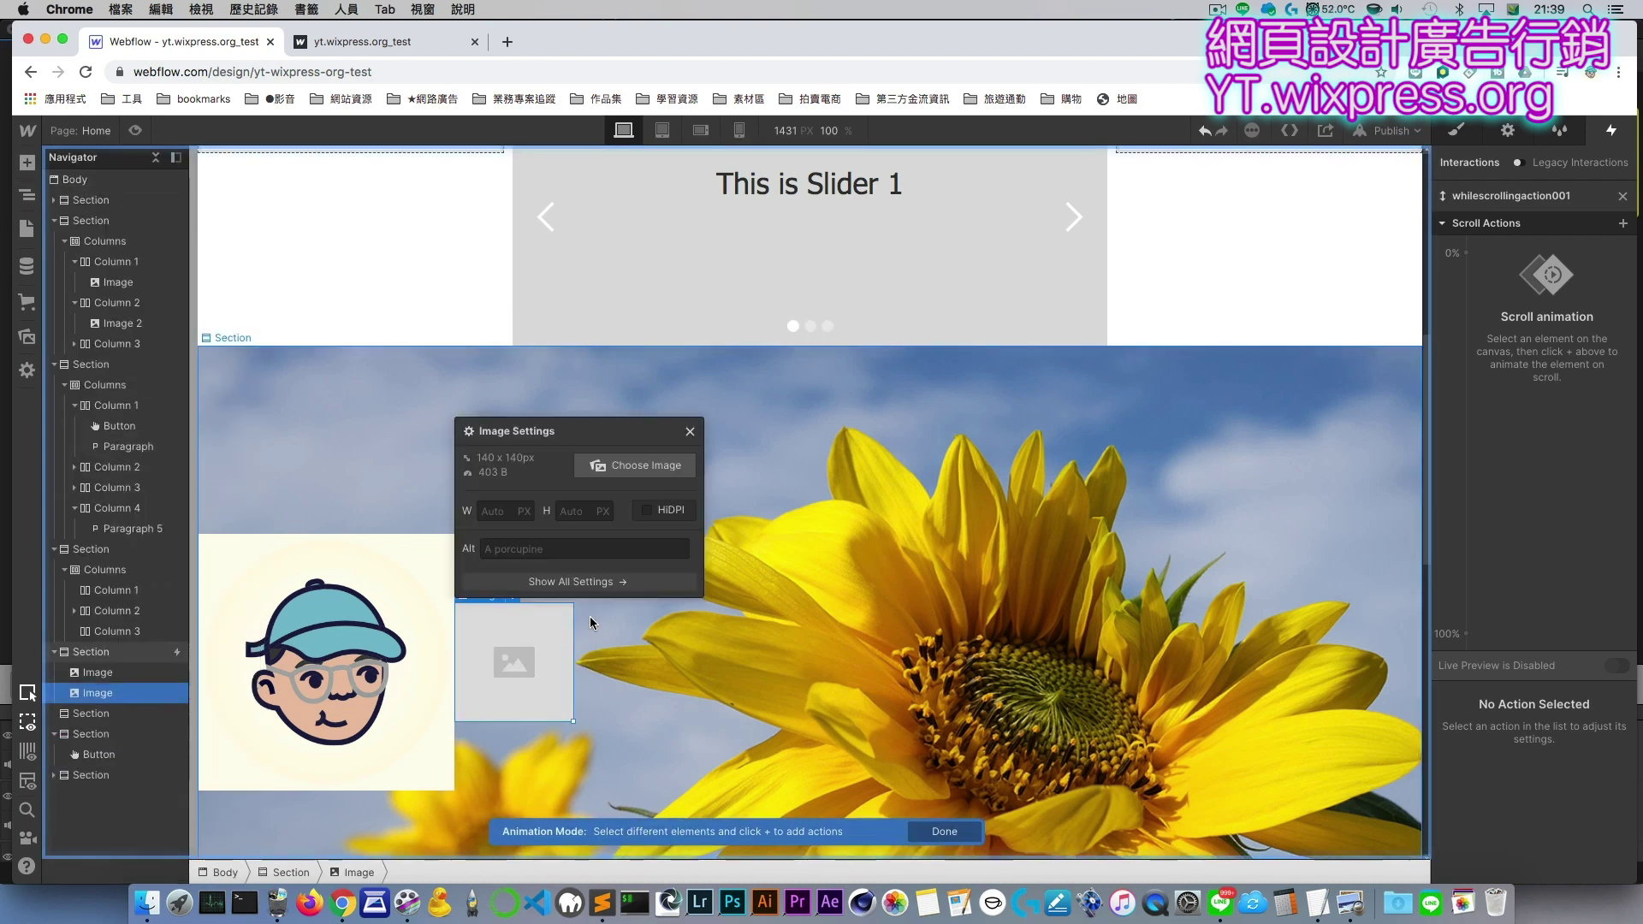
click(637, 466)
click(82, 395)
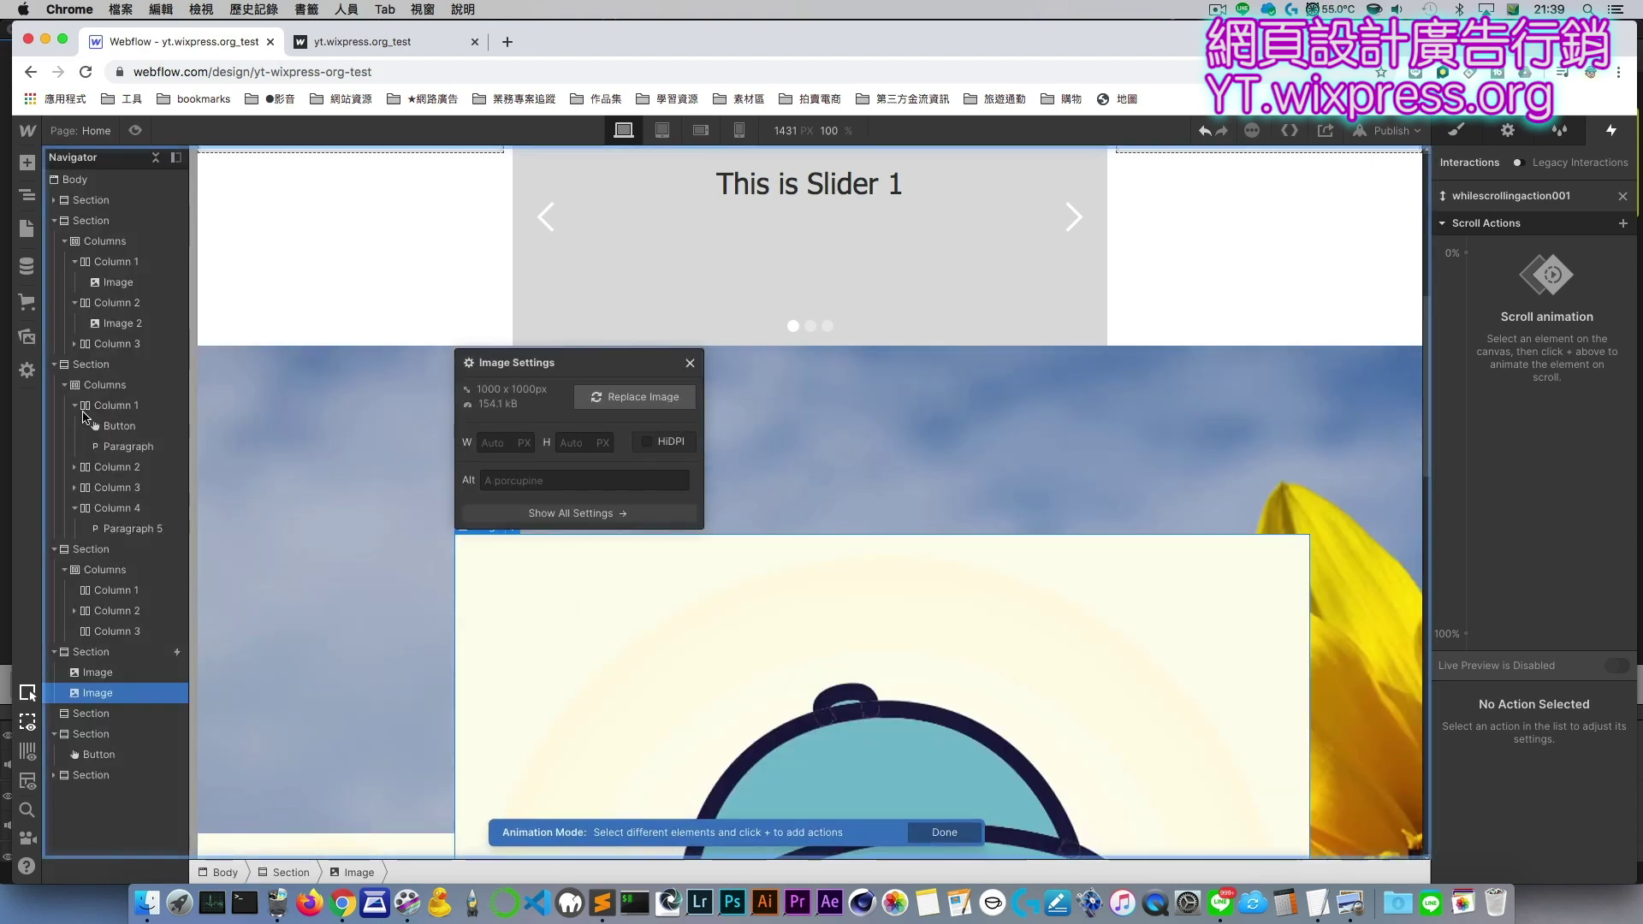
Step: Set the second logo image's width to 200 px in the desktop view and close its image settings
key(shift+2)
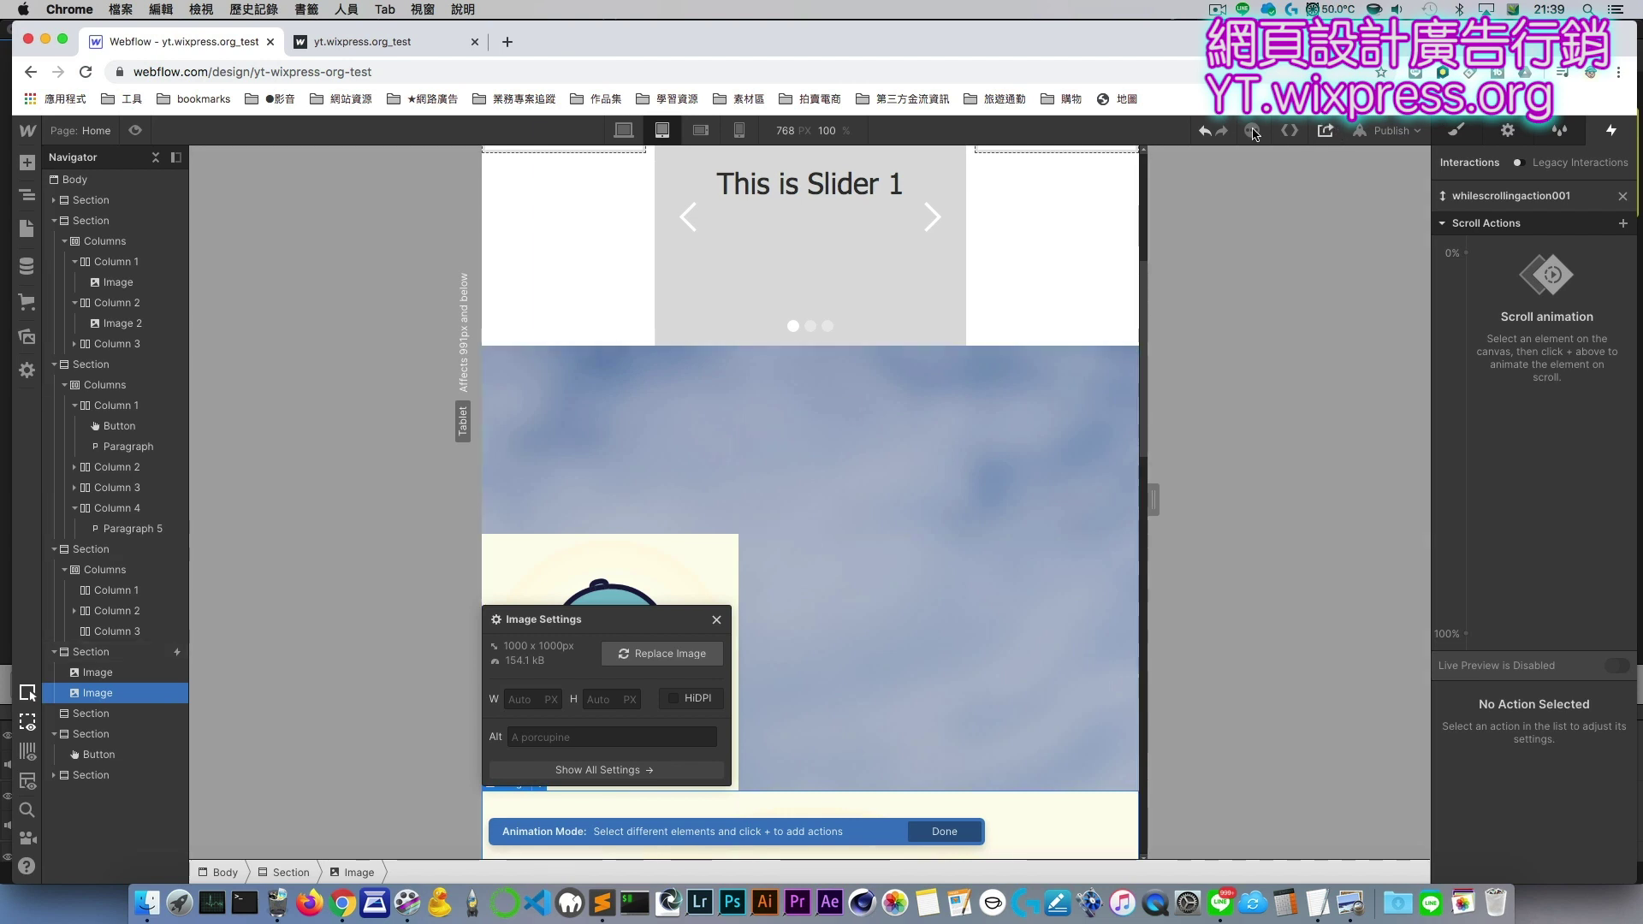
click(628, 130)
click(512, 441)
text(200)
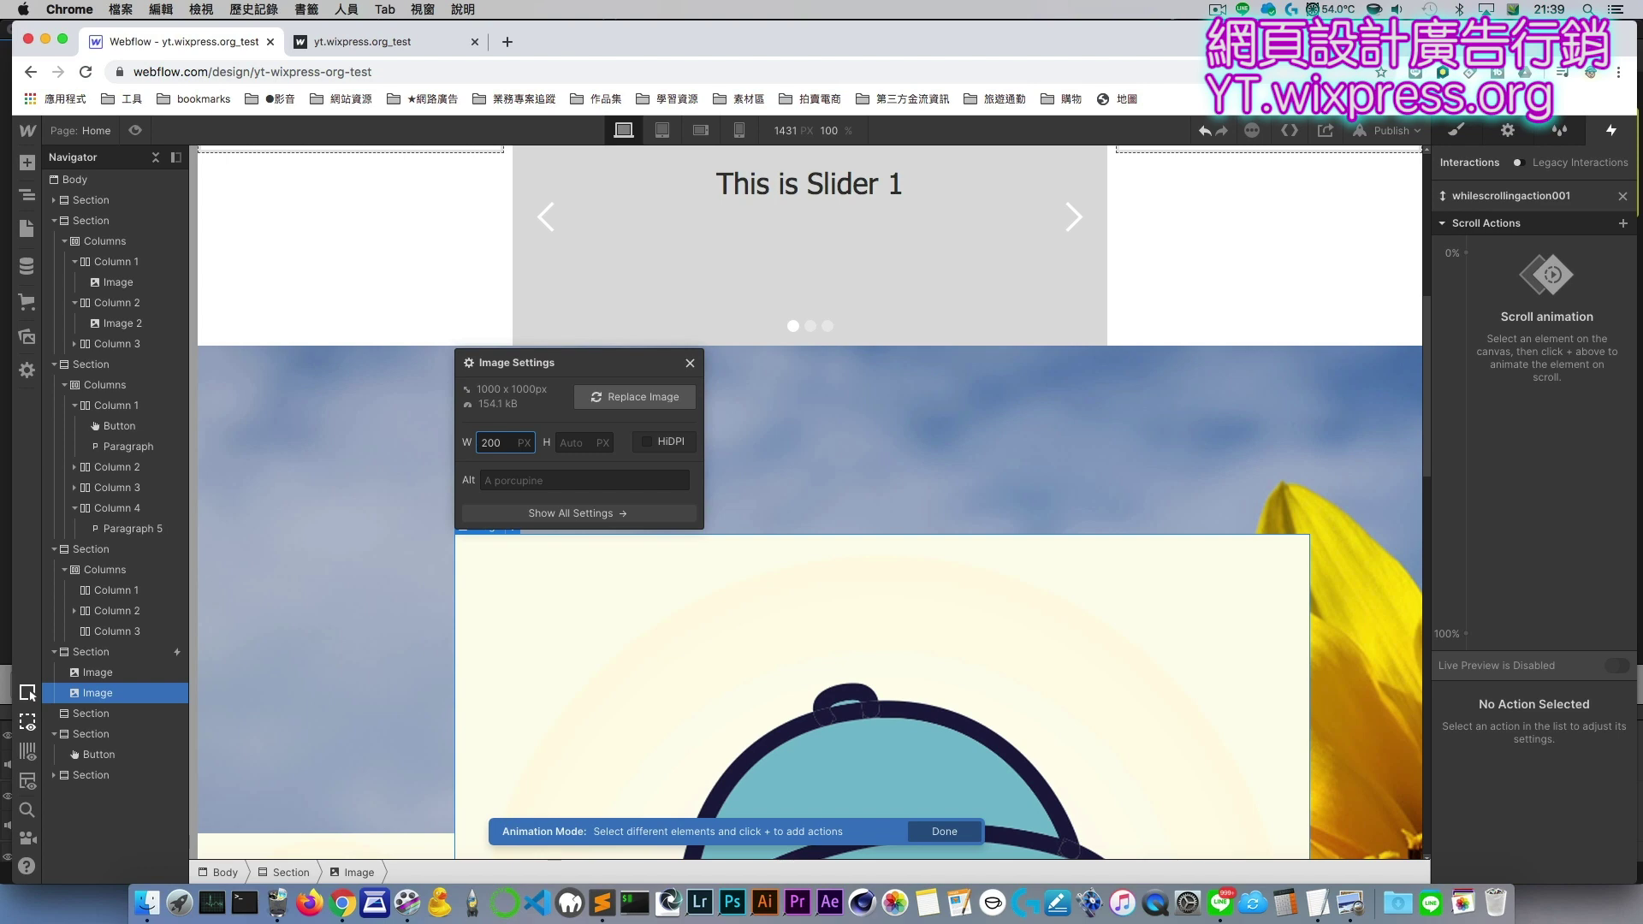
key(Return)
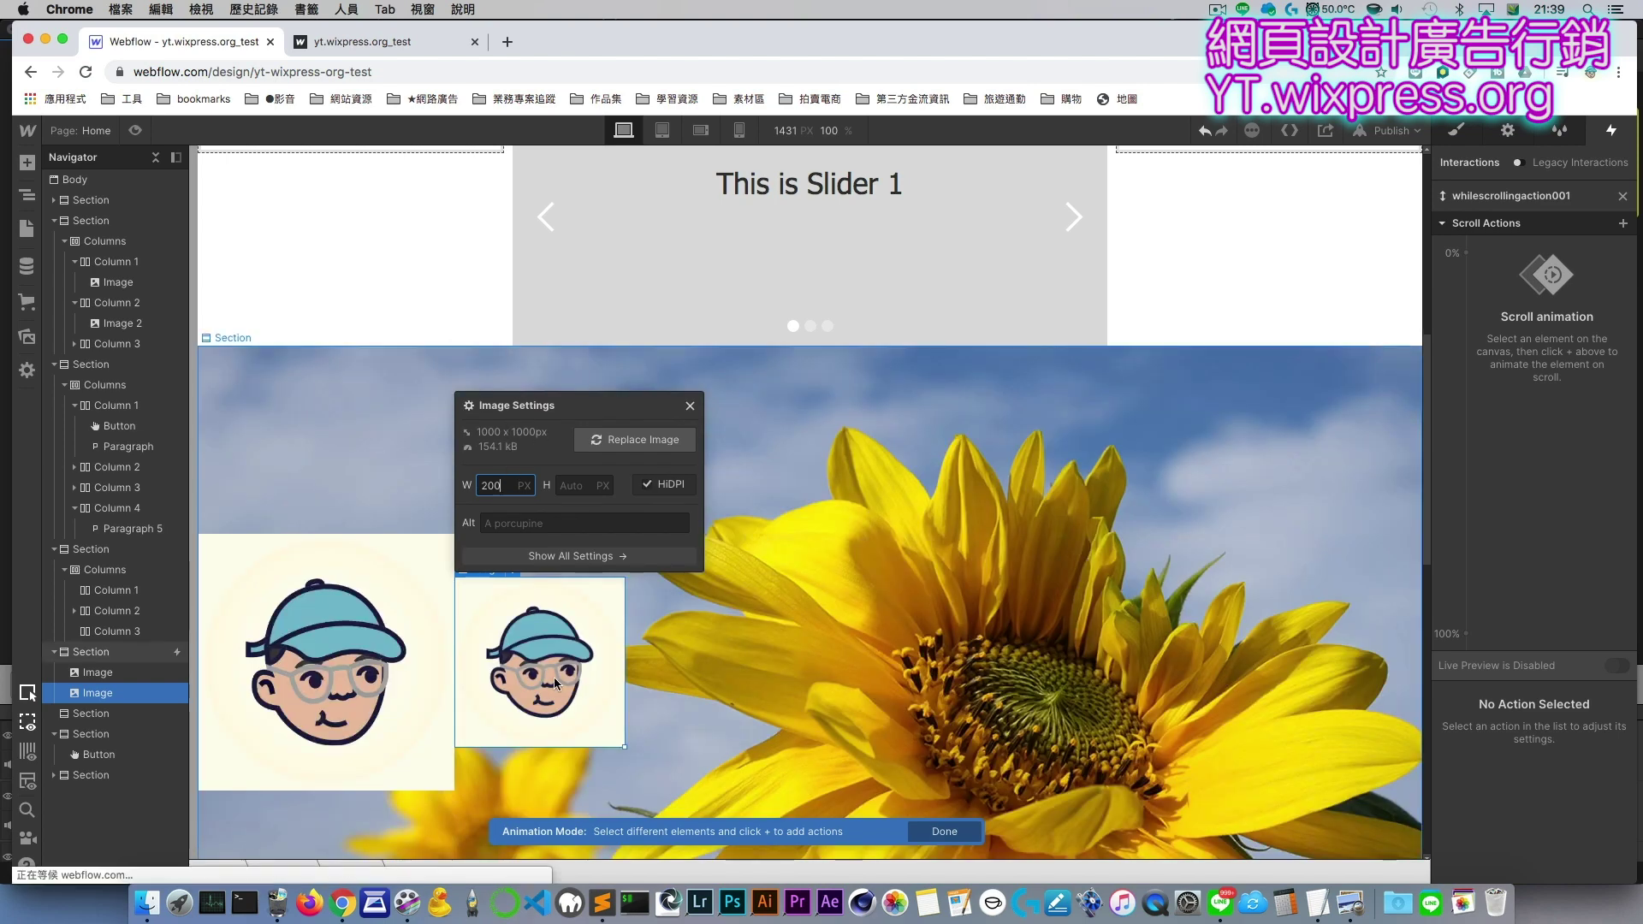
click(690, 406)
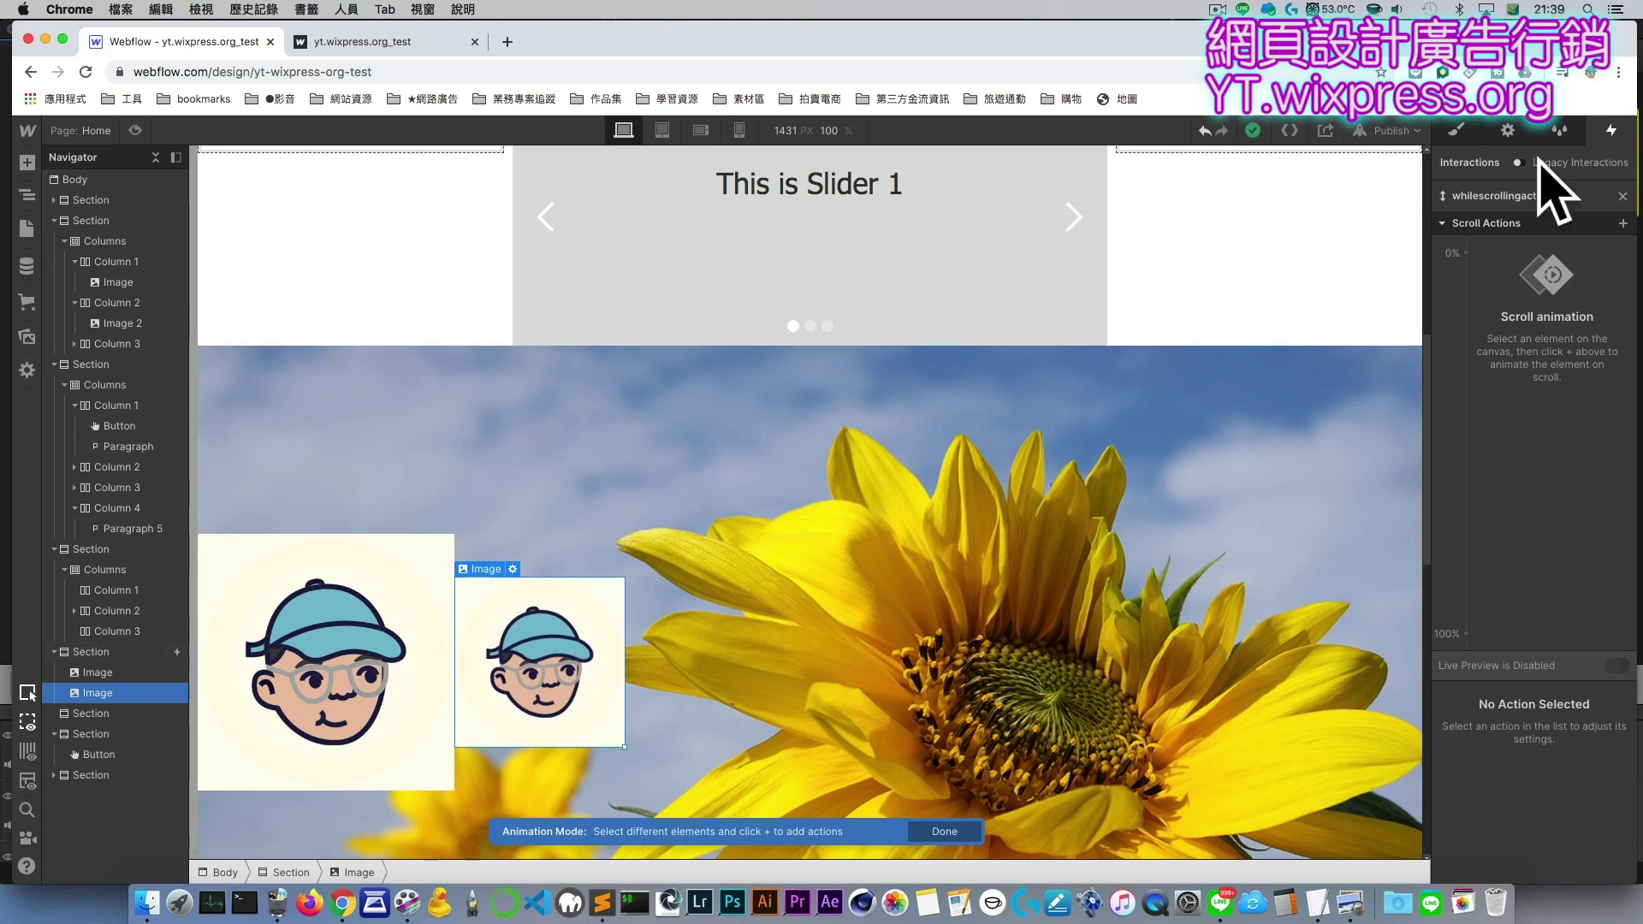
Step: Give the second logo image a left padding of 100 px
click(1457, 130)
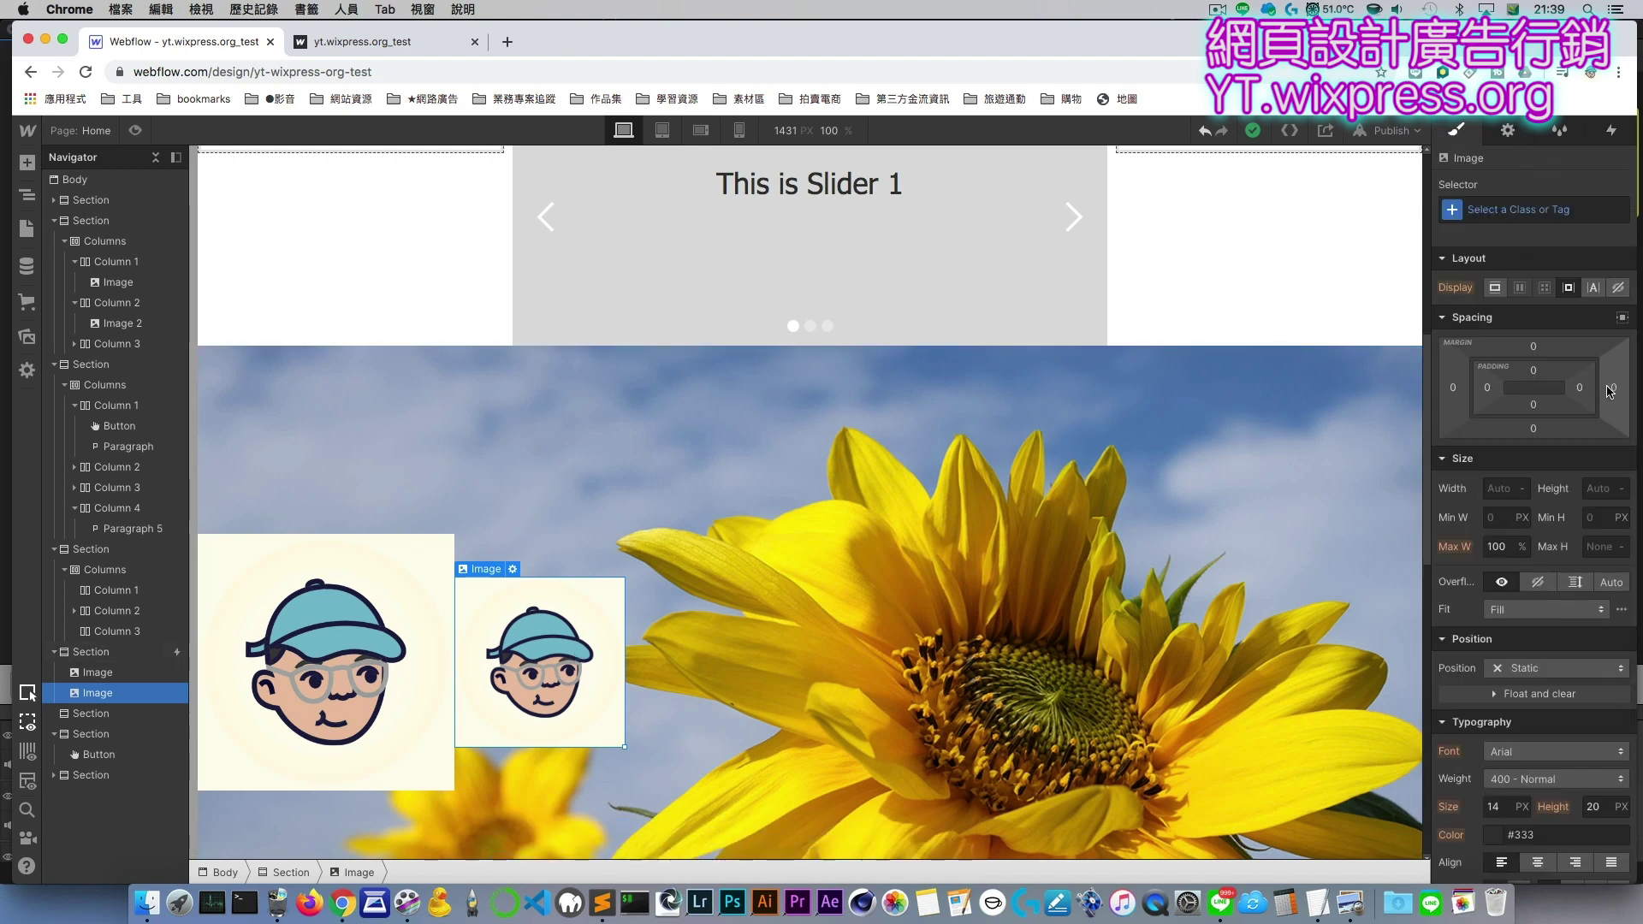
click(1491, 389)
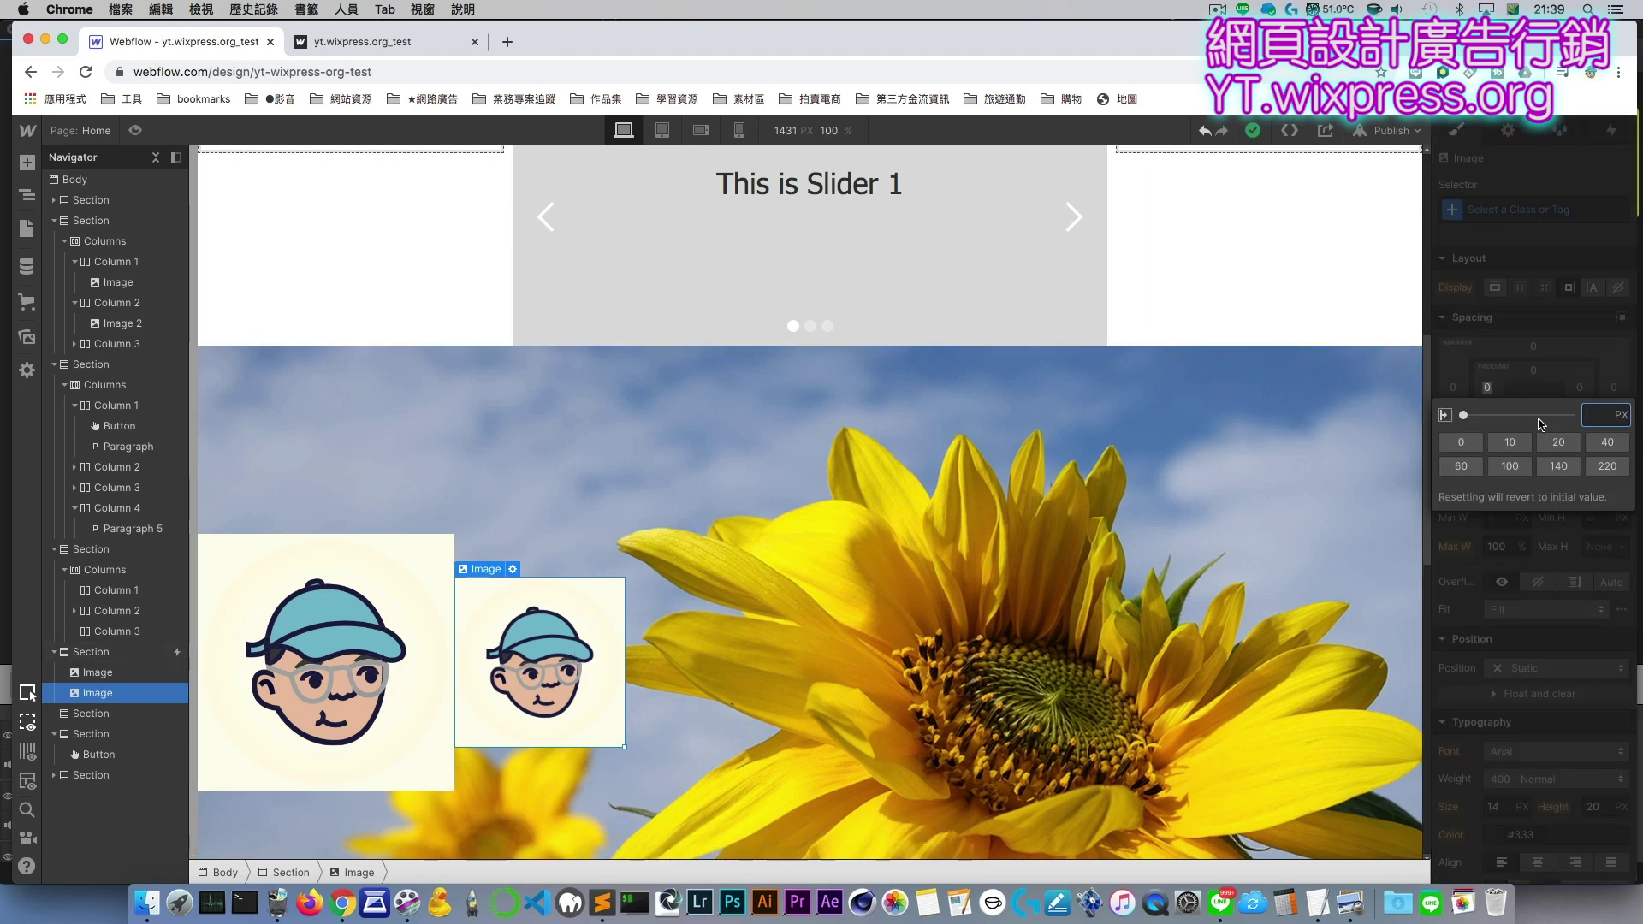
click(1509, 467)
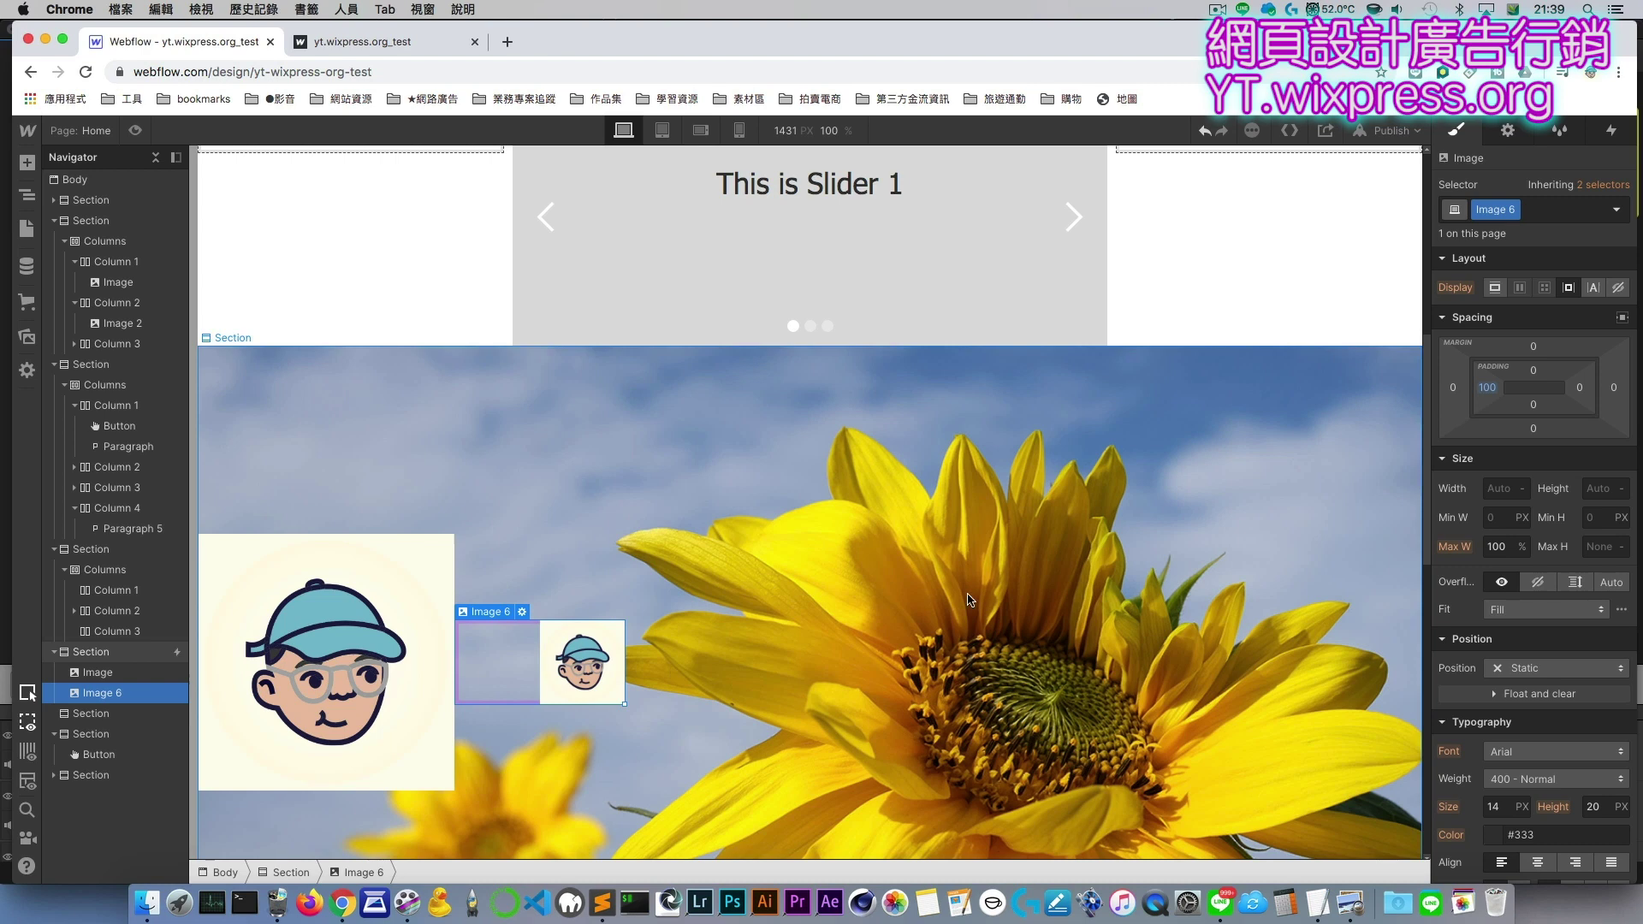
Step: Reopen the whilescrollingaction001 animation from the sunflower section's While scrolling in view trigger
click(1612, 133)
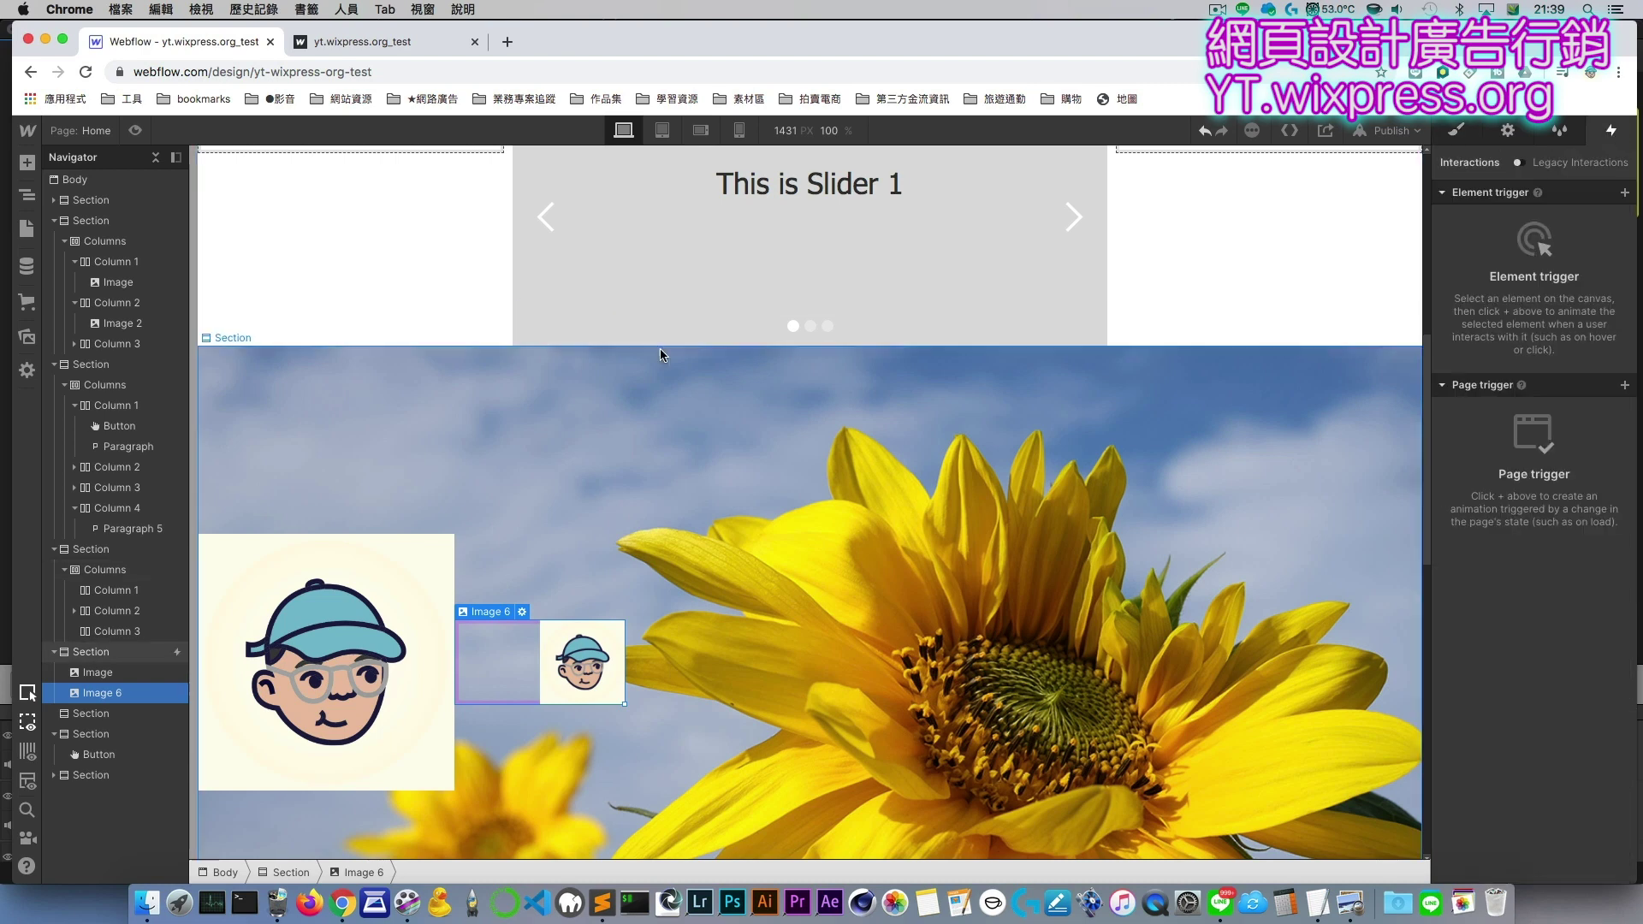
click(332, 409)
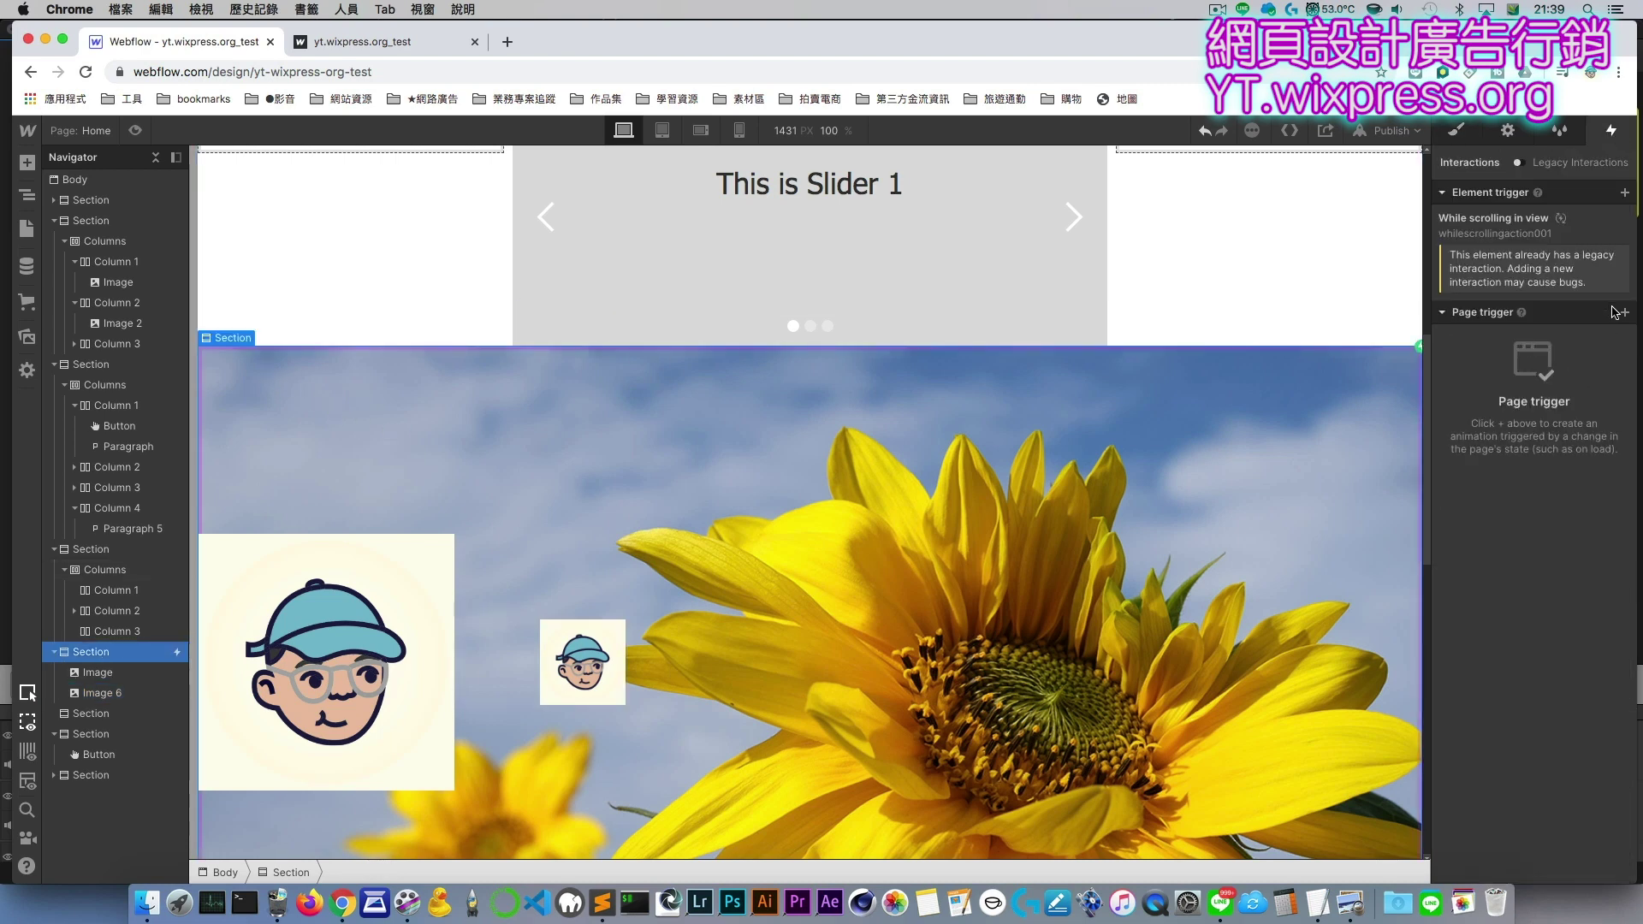
click(1569, 283)
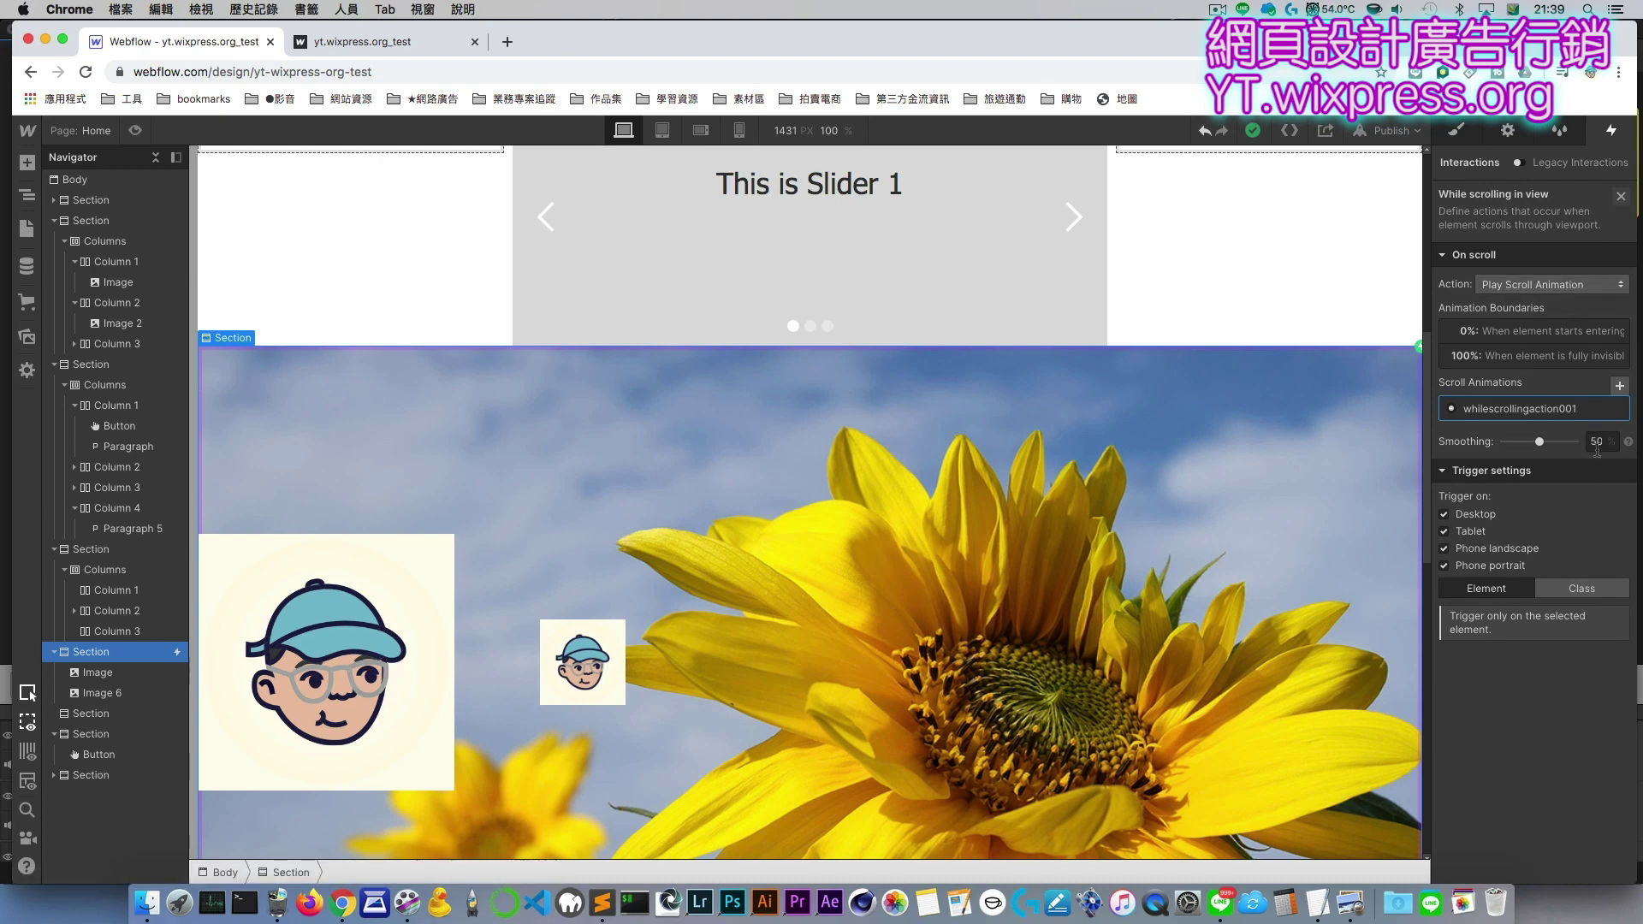
click(1565, 412)
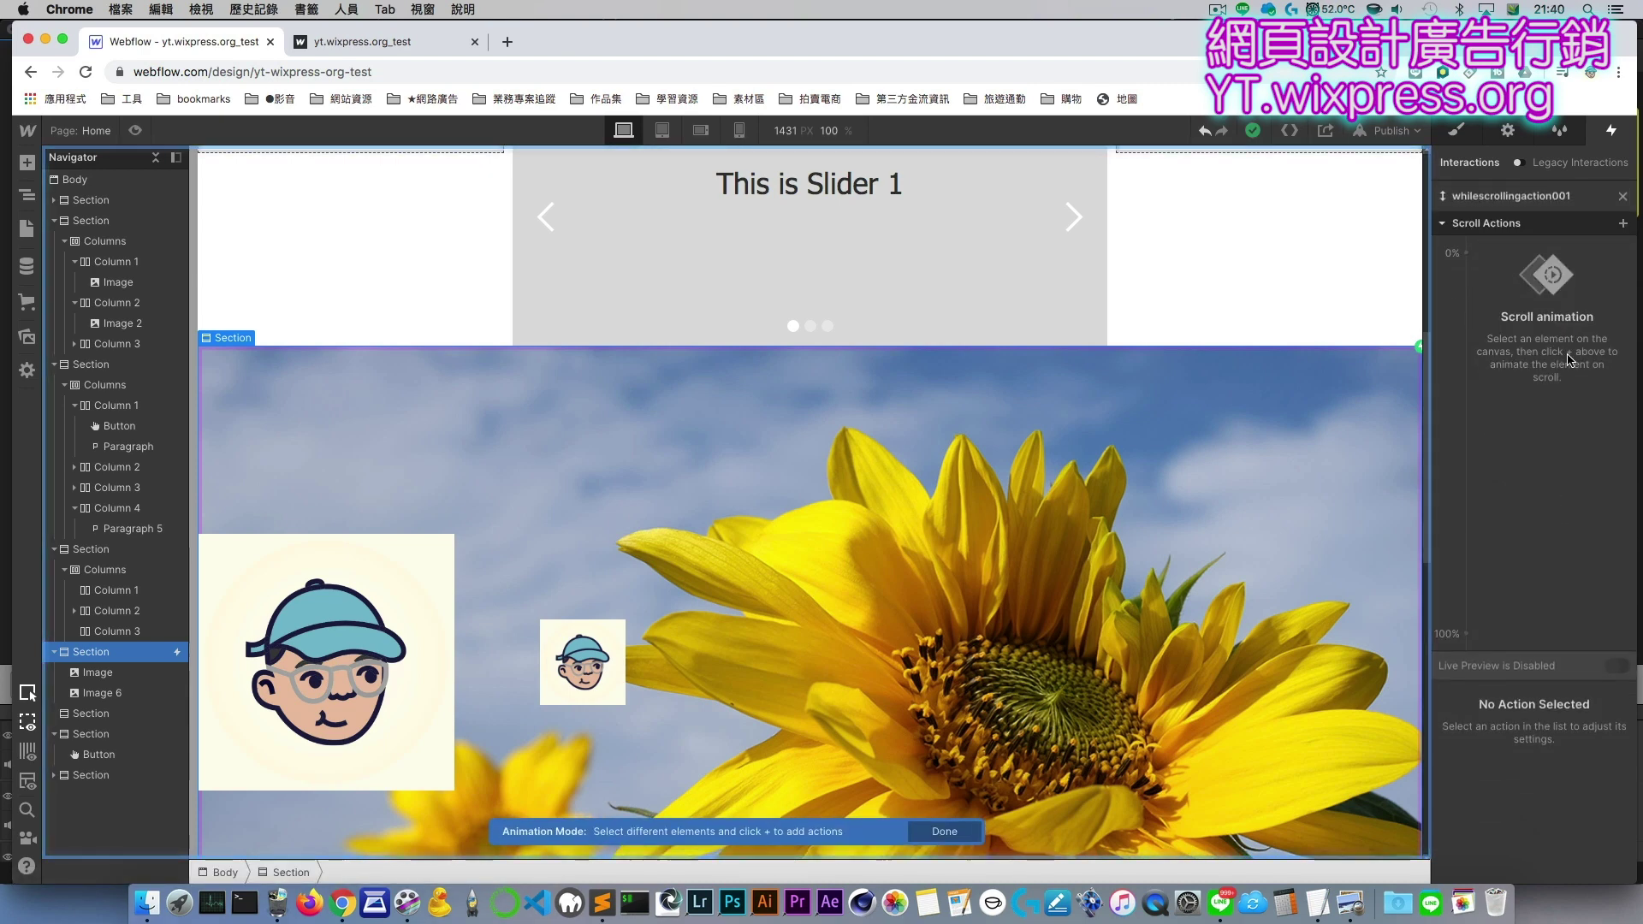
Step: Add a Move scroll action for the sunflower section, starting at the 0% keyframe
click(1624, 223)
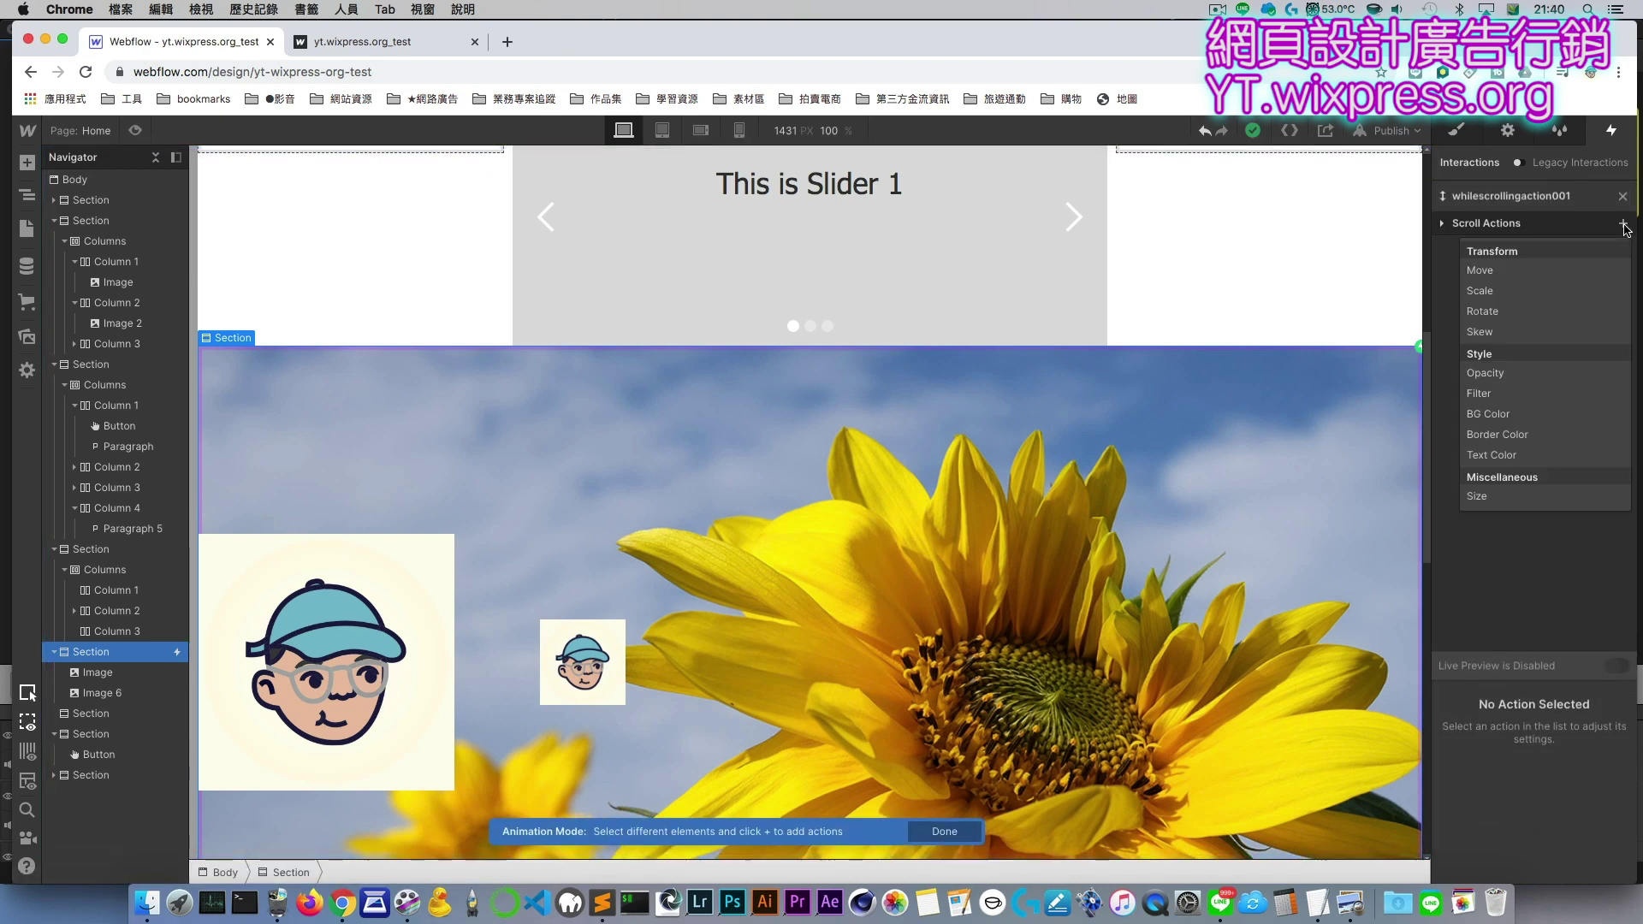
click(1453, 268)
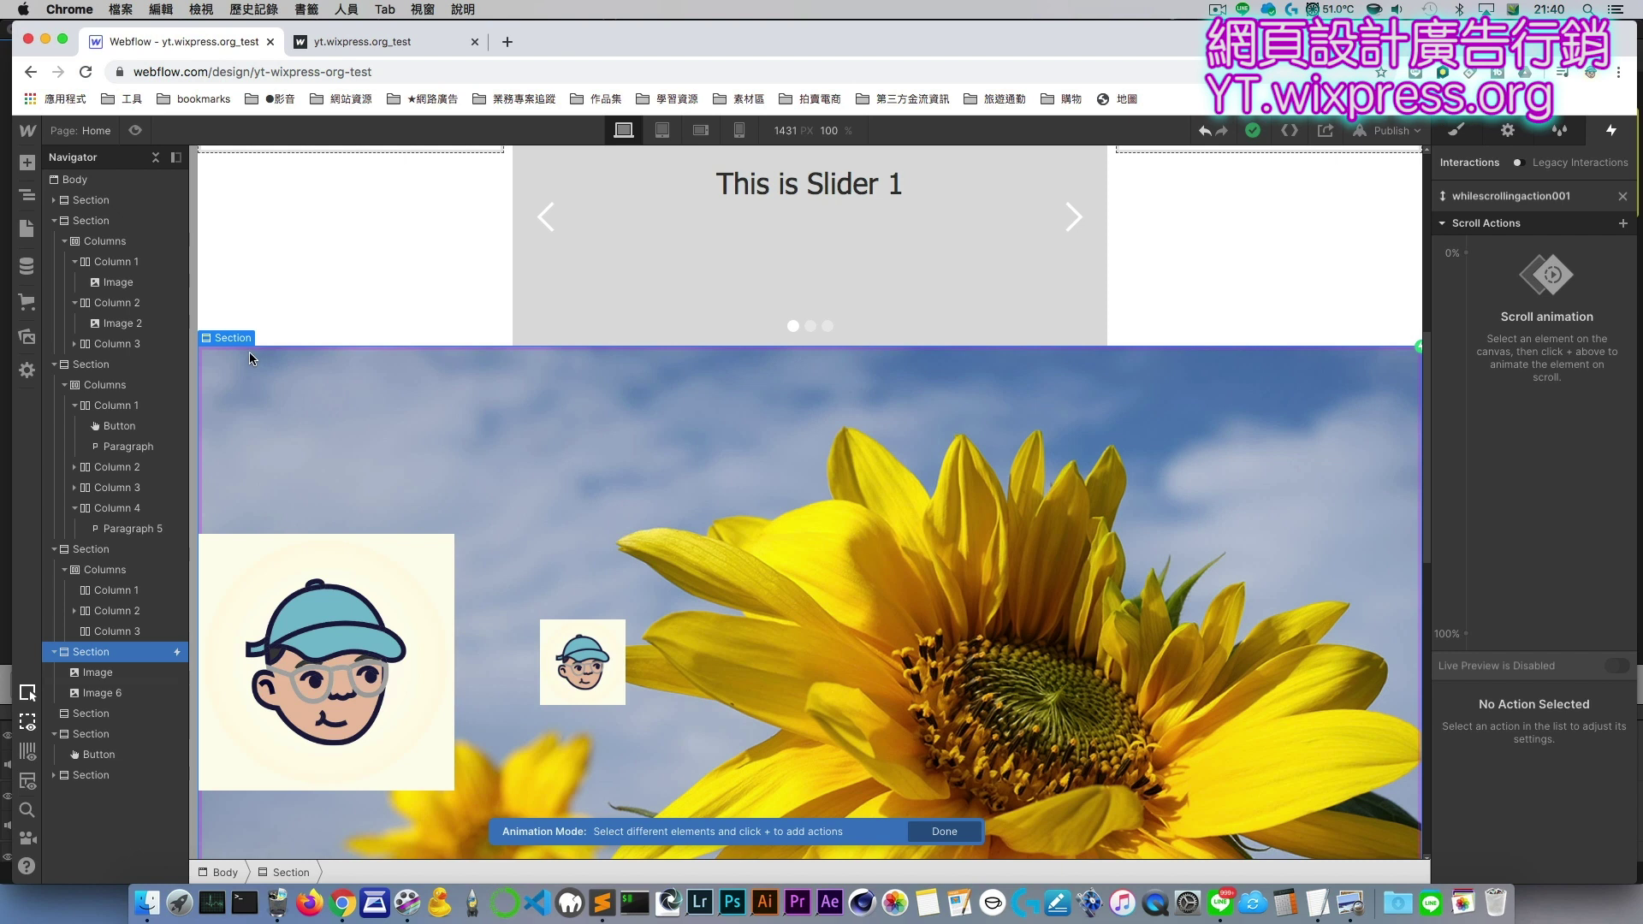
click(1619, 232)
click(1620, 233)
click(1579, 251)
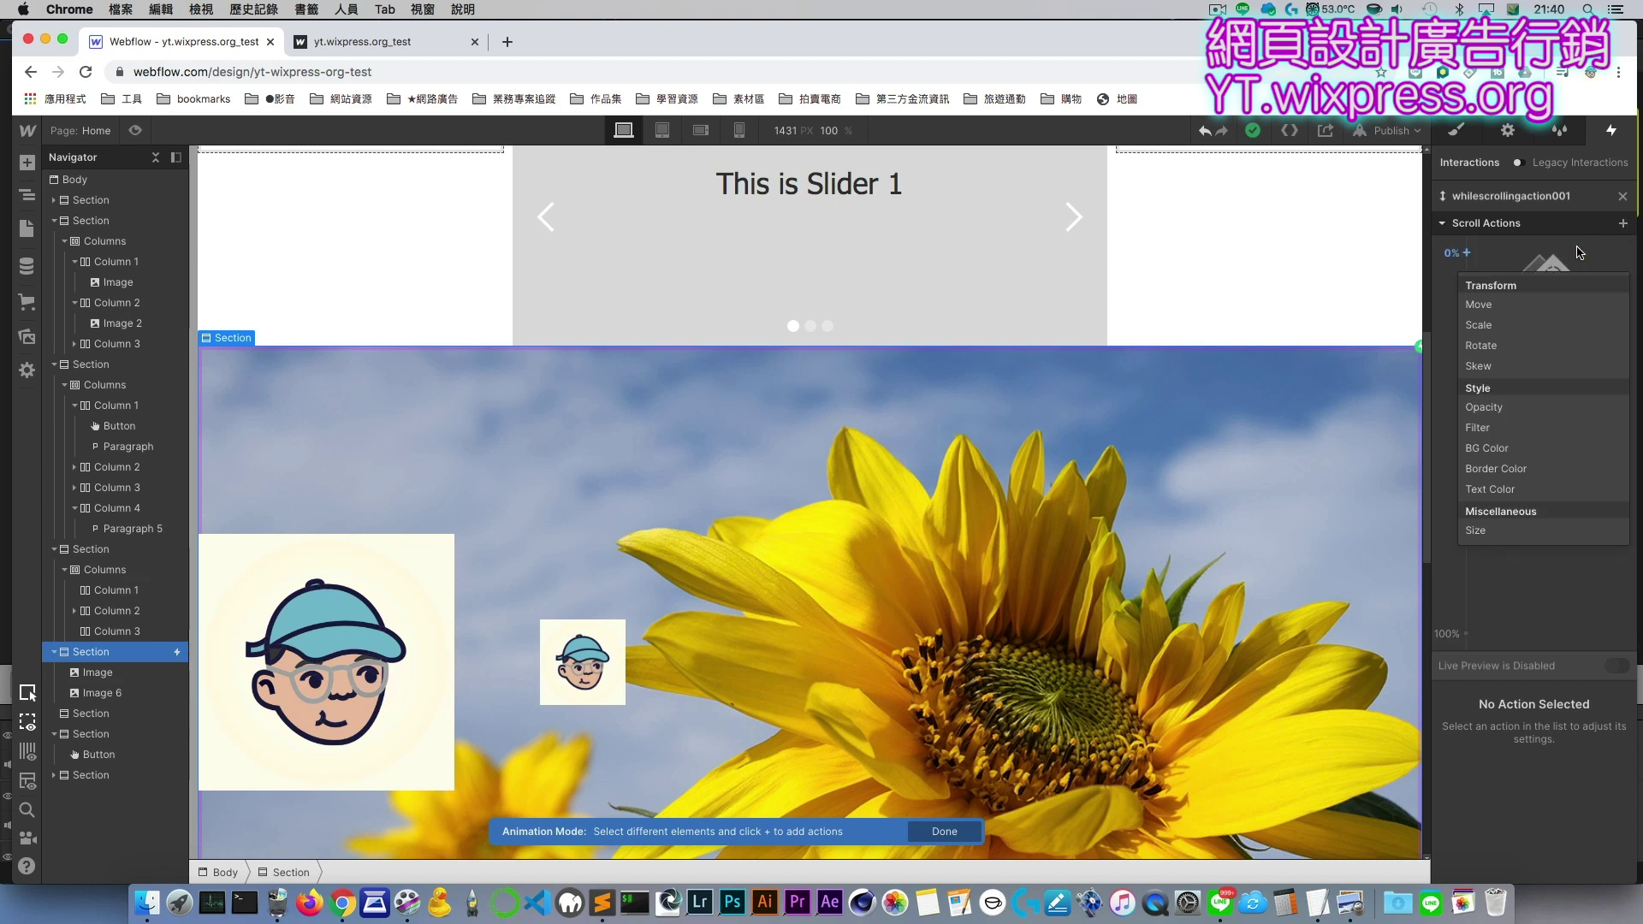
click(1552, 304)
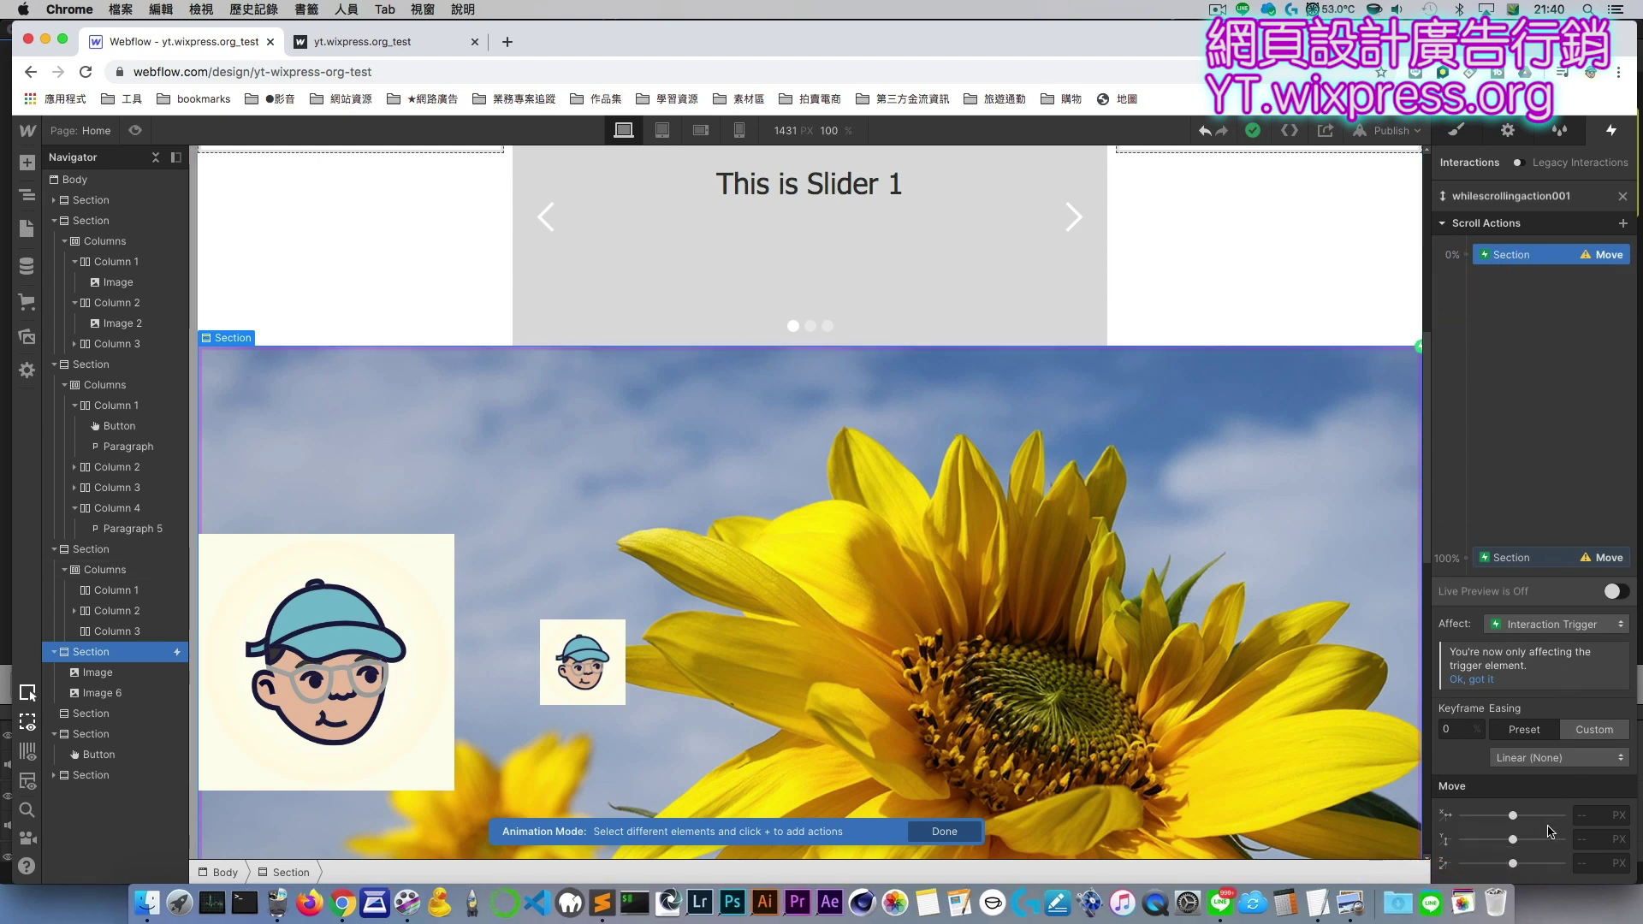
Step: Set the section's vertical move to 378 px at the 0% keyframe and -4 px at the 100% keyframe
drag(1514, 839, 1546, 834)
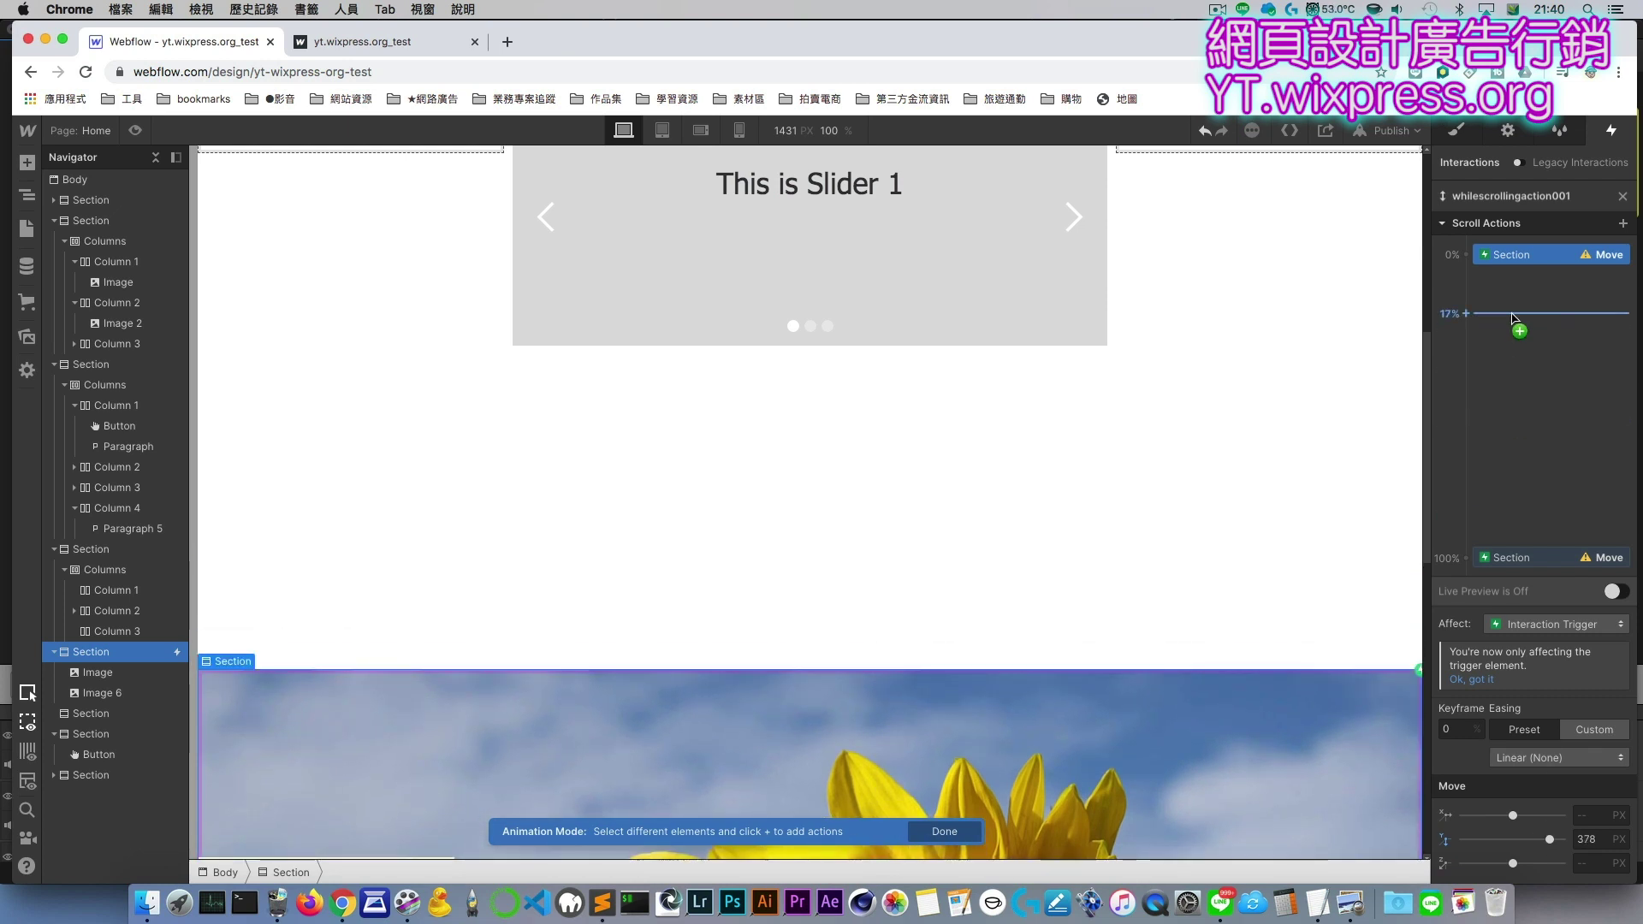
click(1516, 560)
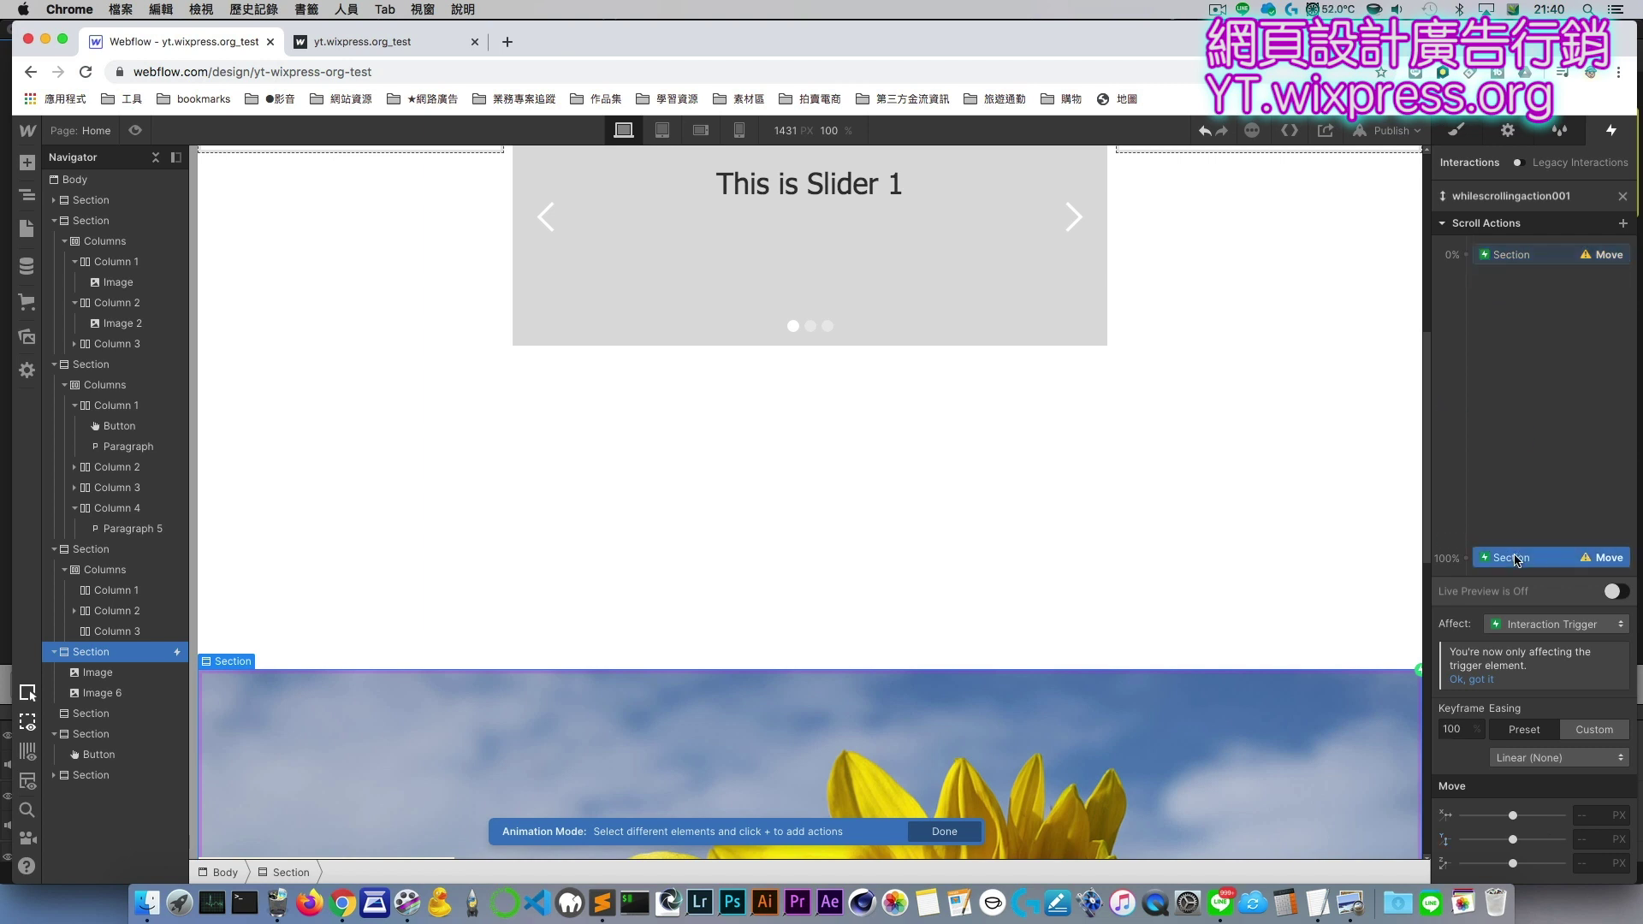
drag(1513, 839, 1504, 840)
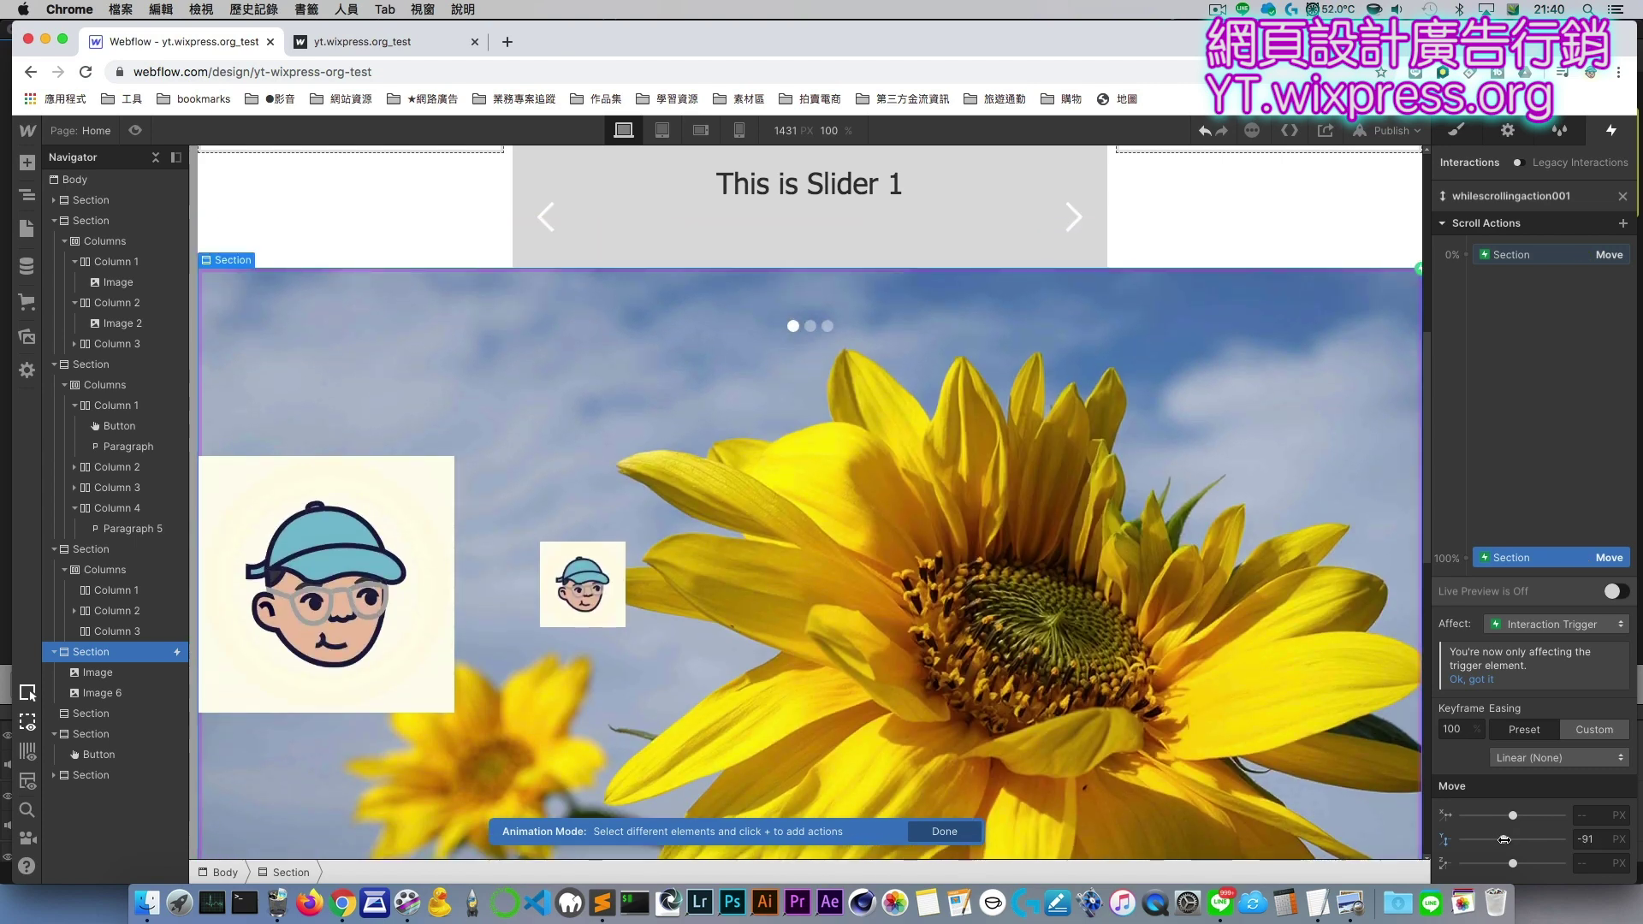
drag(1504, 840, 1512, 840)
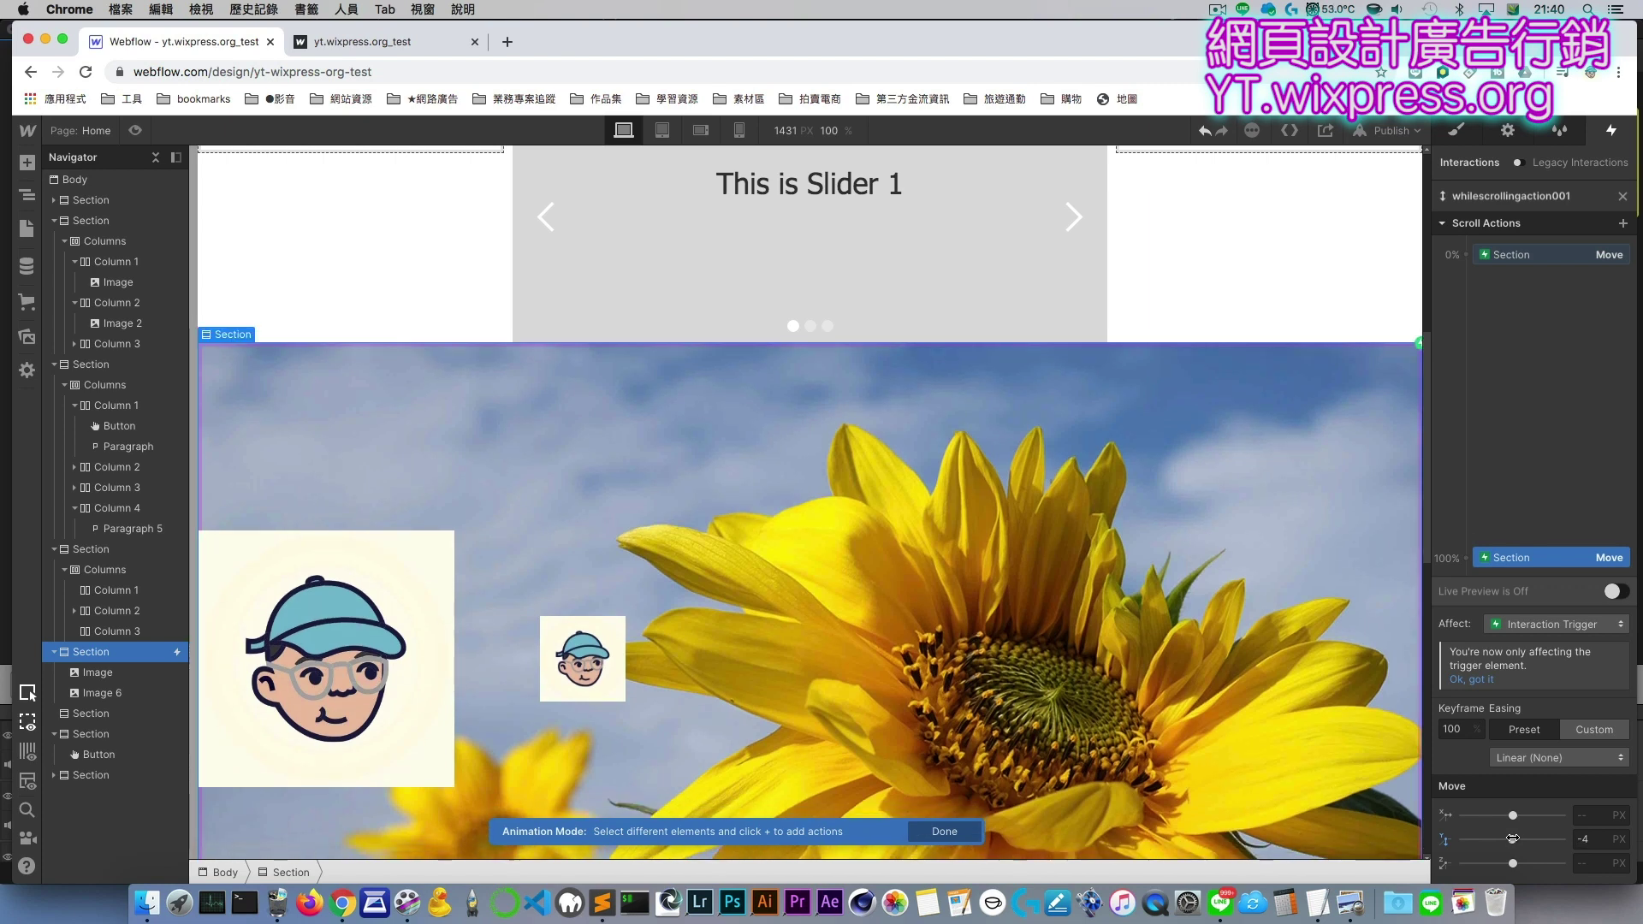
Step: Turn on Live Preview, scroll the canvas to check the section's movement, and turn the preview off
click(1613, 593)
scroll(1224, 377, up, 5)
scroll(1224, 395, down, 5)
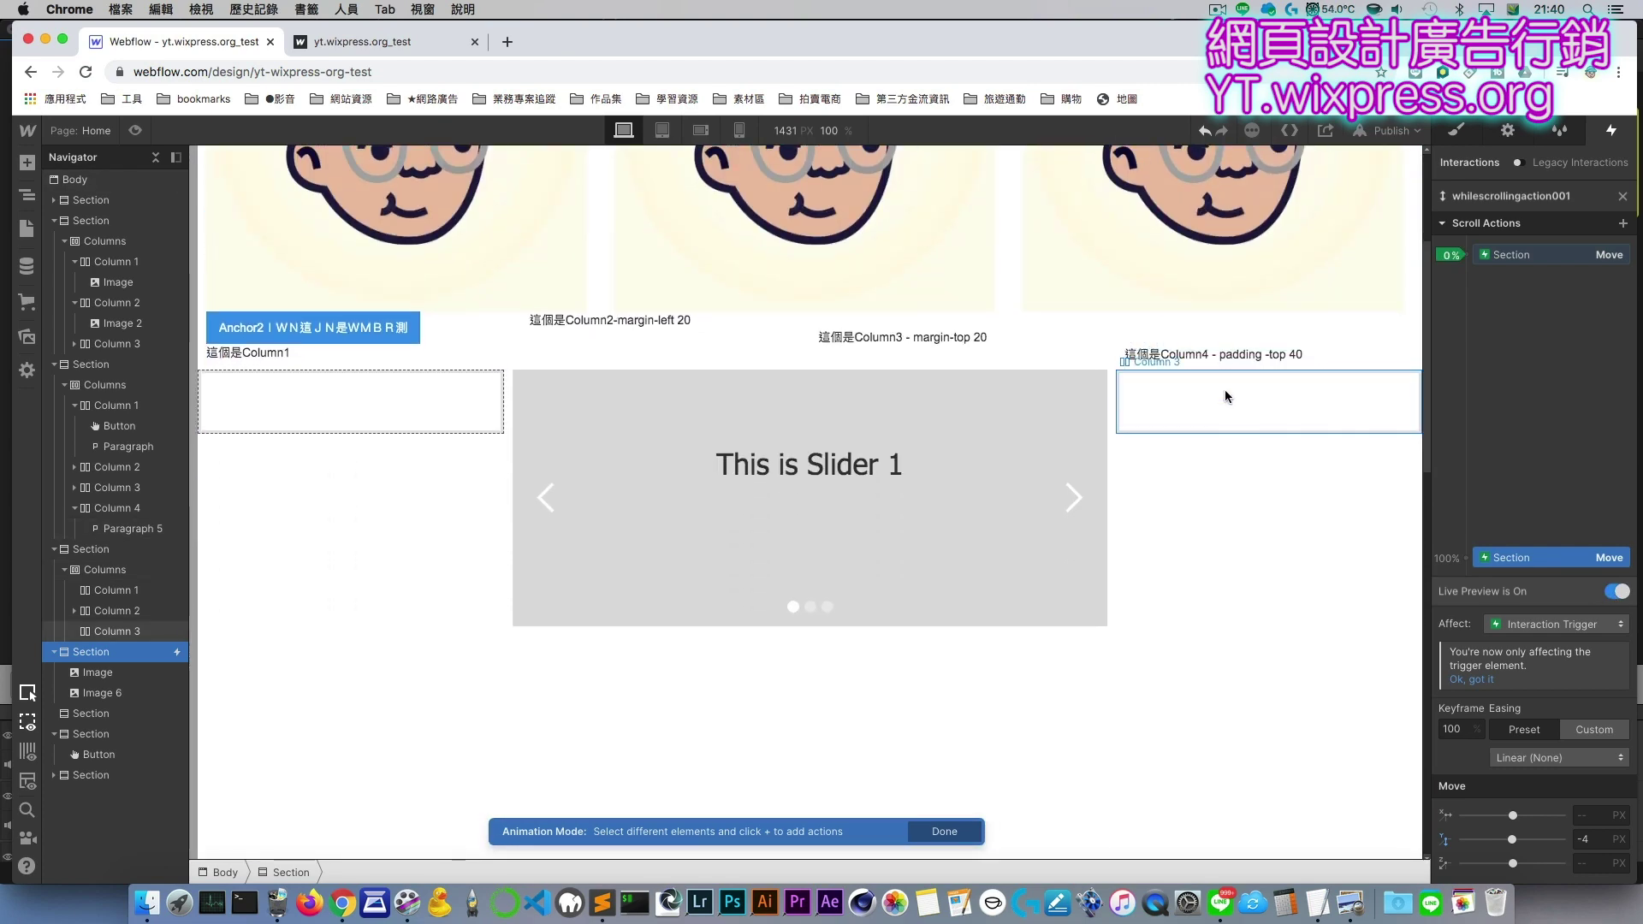
scroll(1226, 399, down, 5)
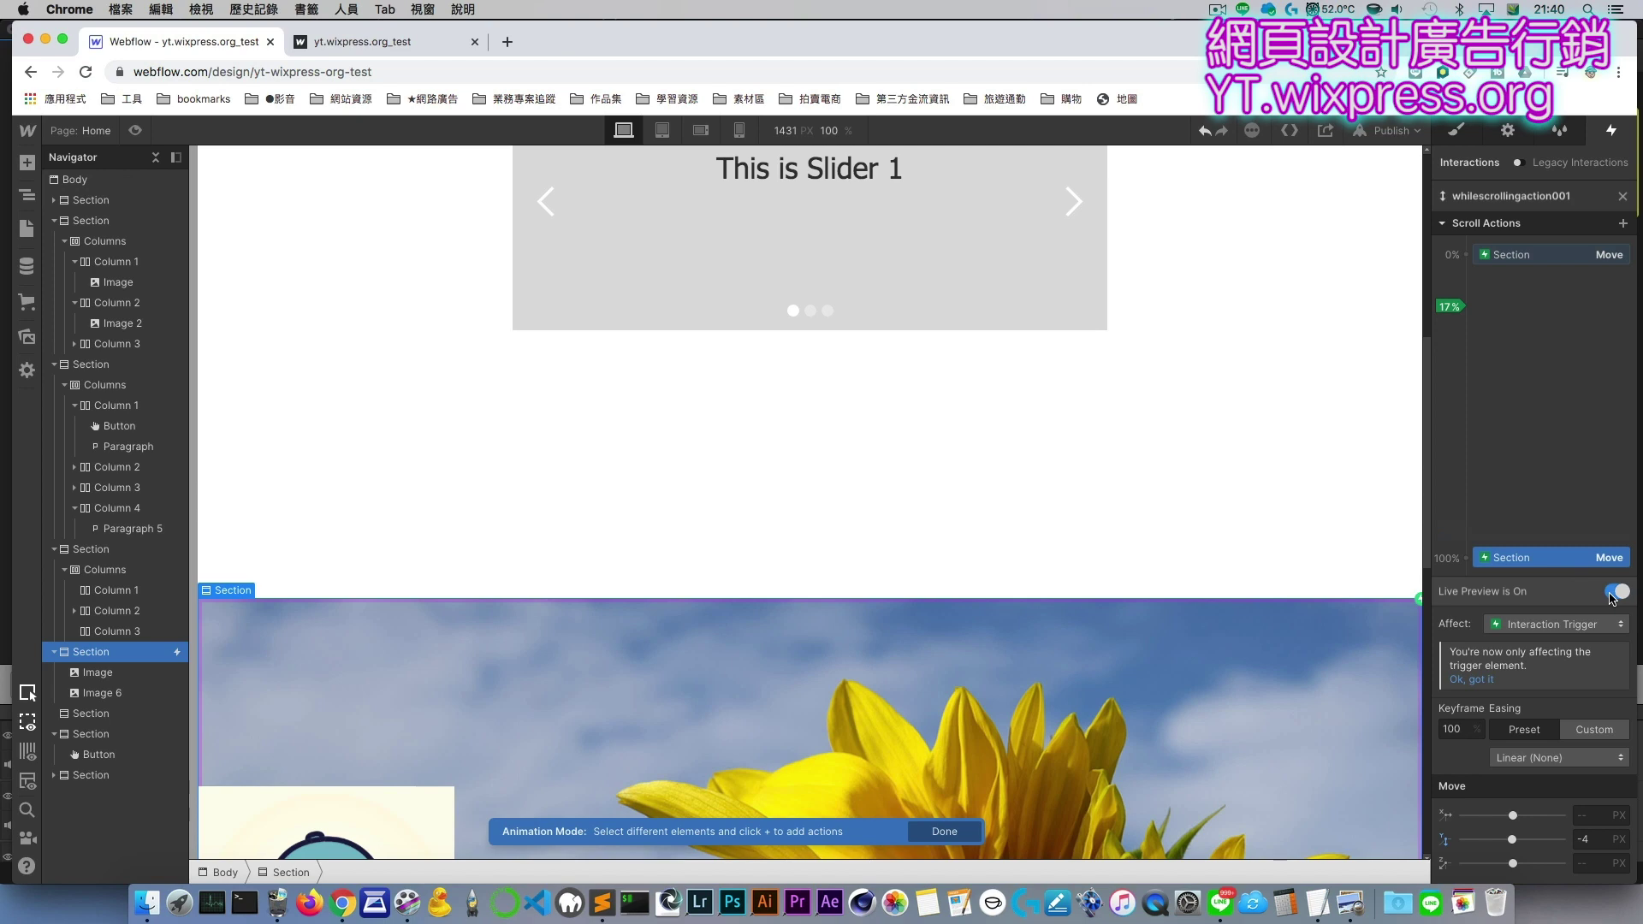
click(1617, 593)
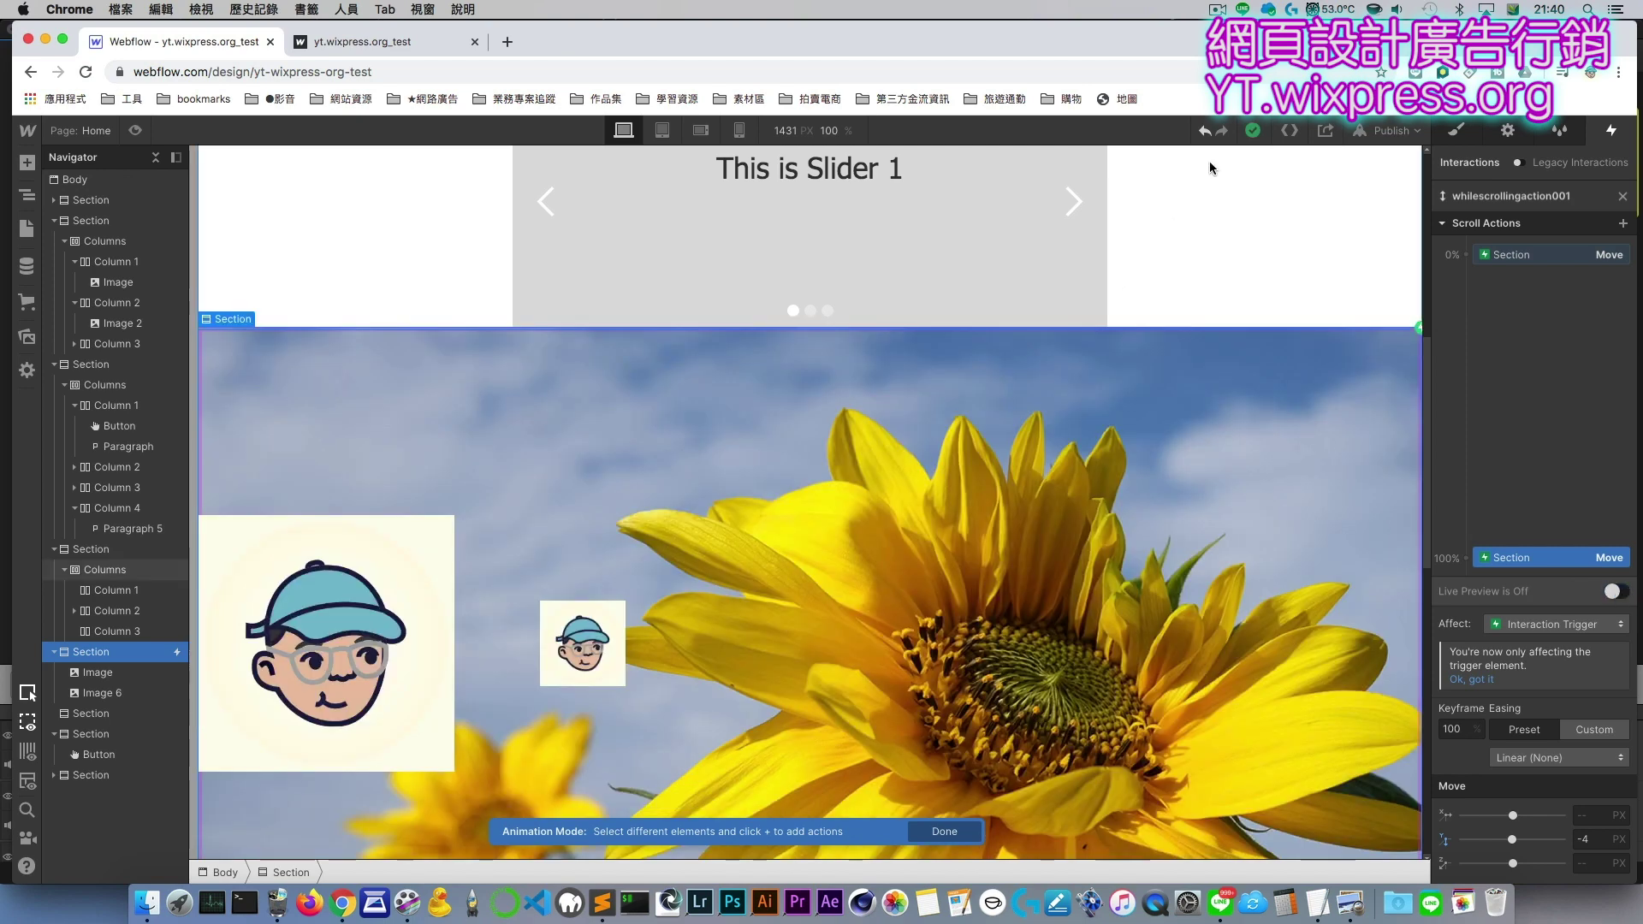
Step: Publish the site to the webflow.io domain and reload the published page
click(1386, 130)
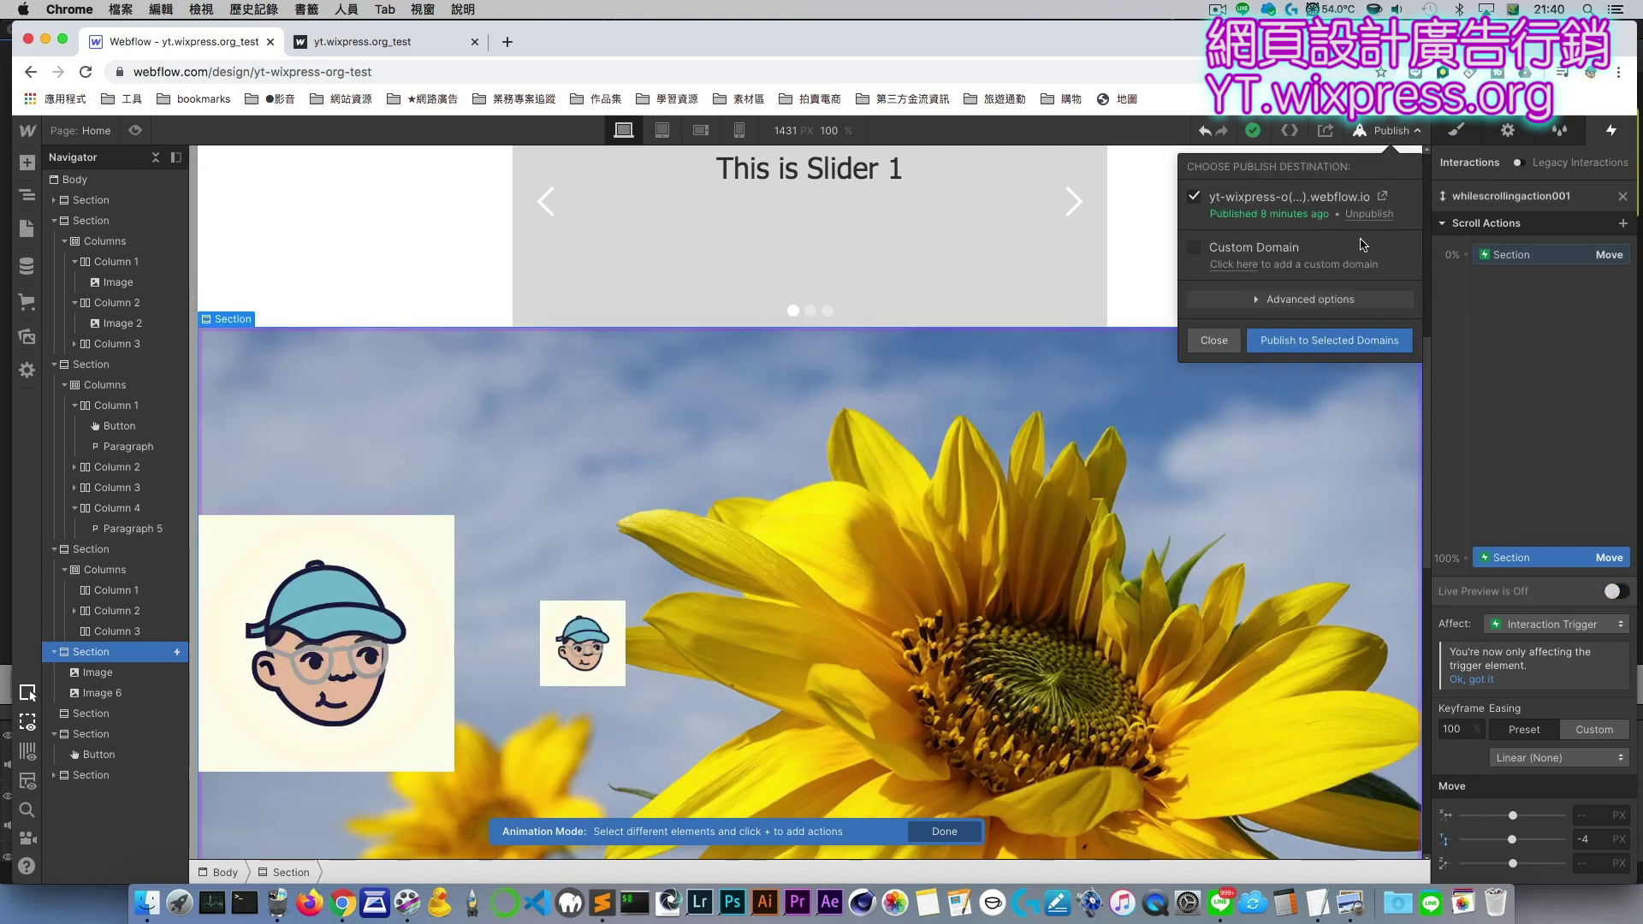
click(1307, 342)
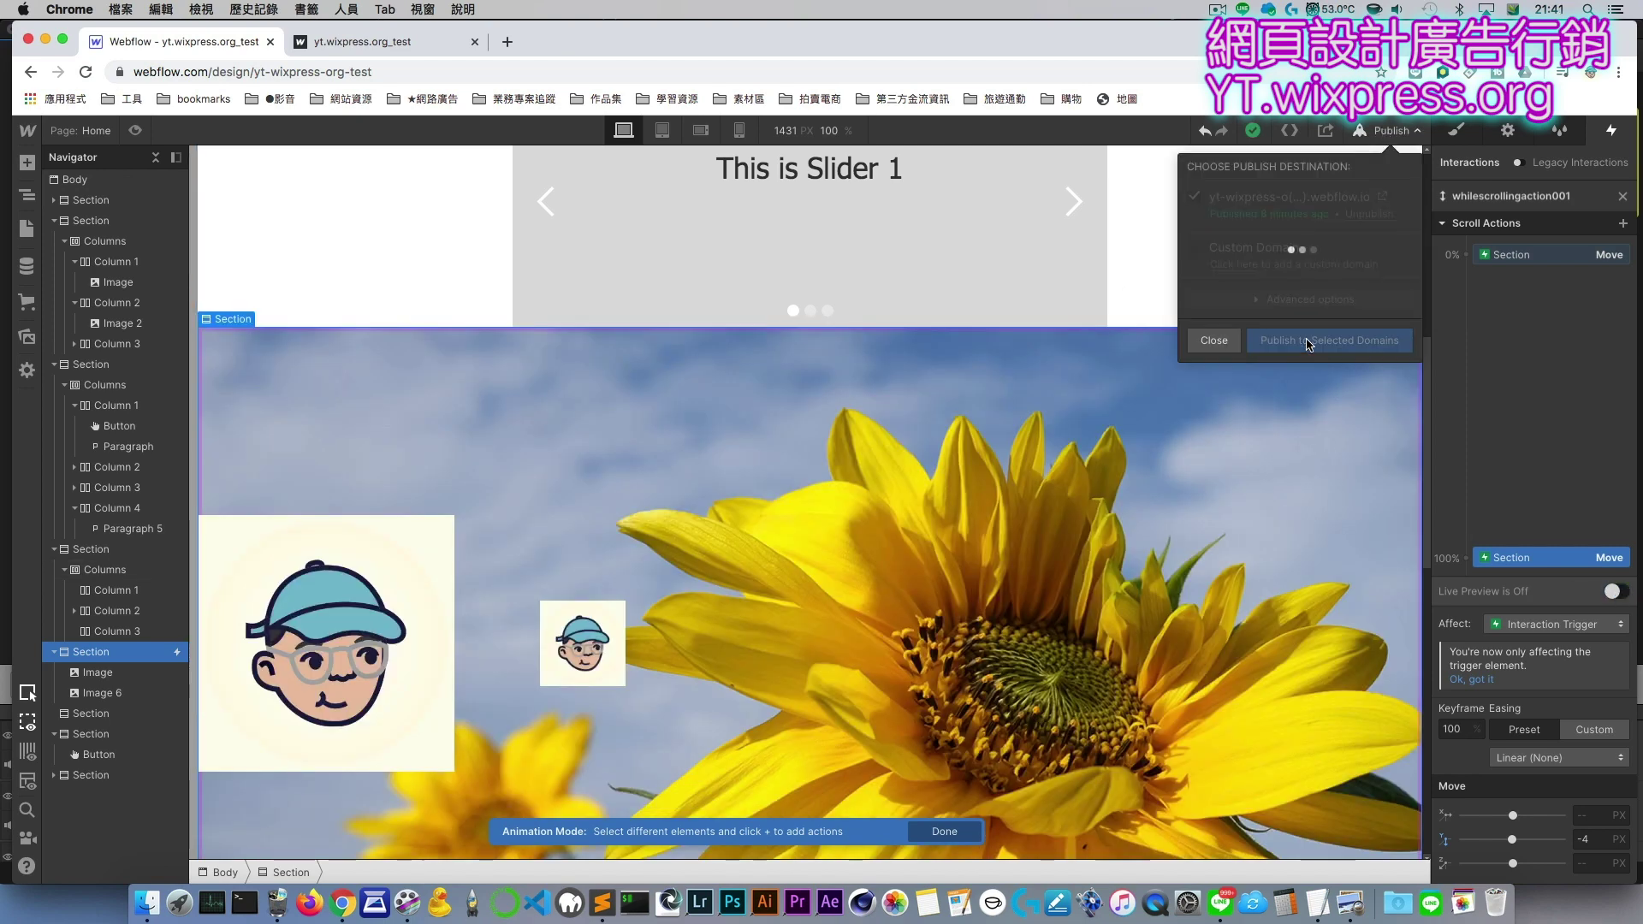
click(371, 46)
click(84, 71)
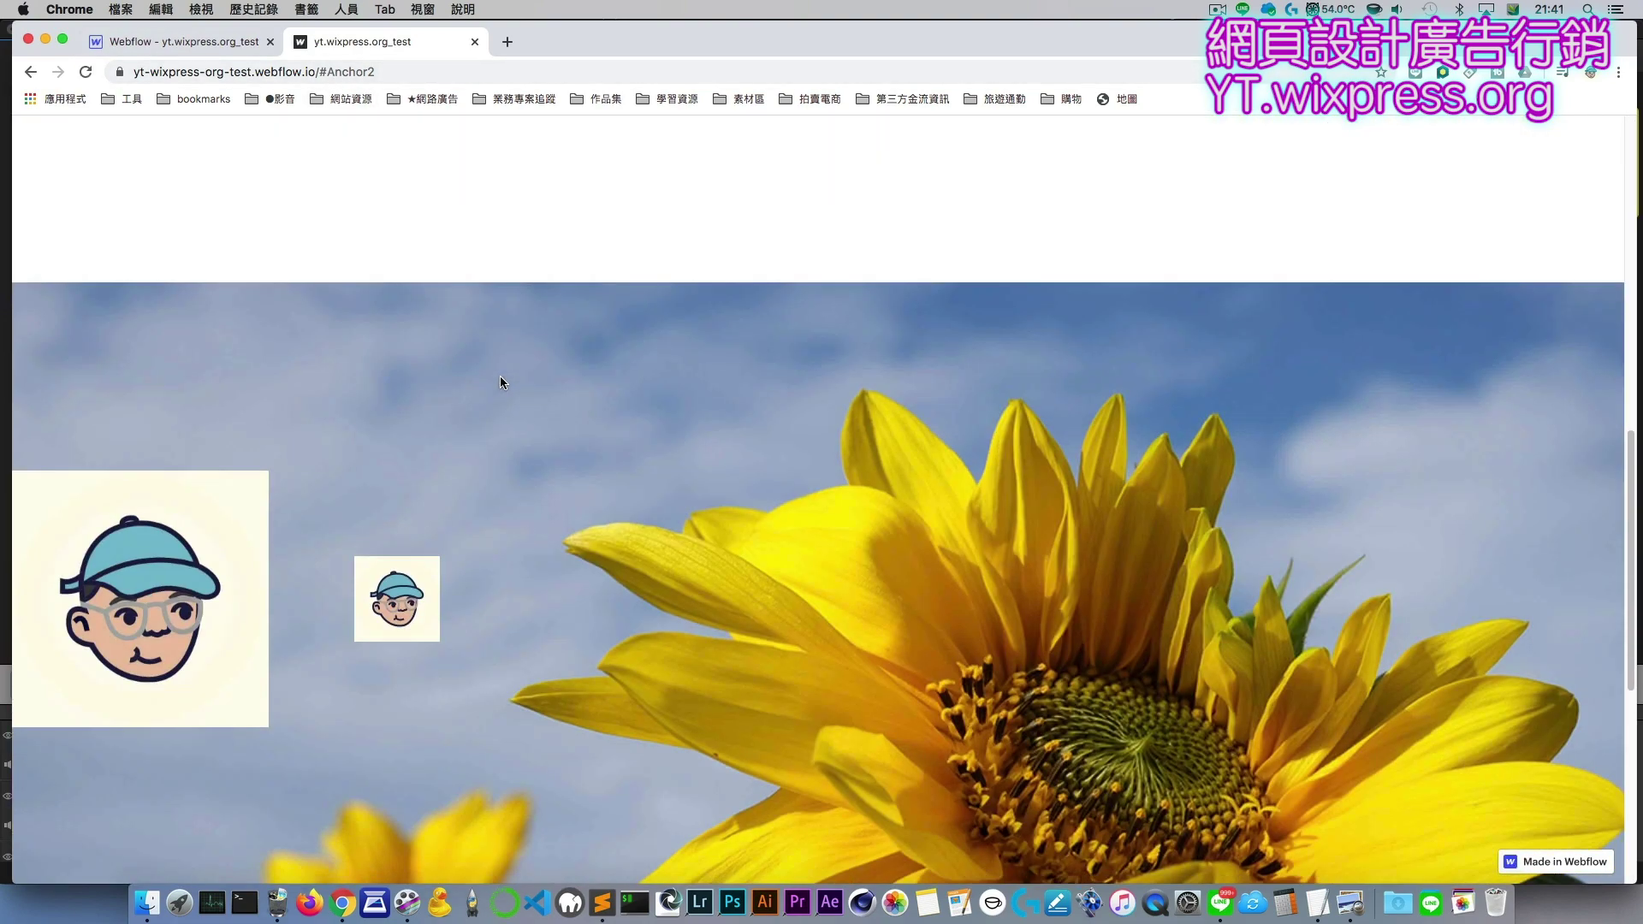
Step: Examine the sunflower section's scroll movement on the published page and return to the Webflow designer
scroll(501, 380, down, 15)
scroll(503, 382, down, 10)
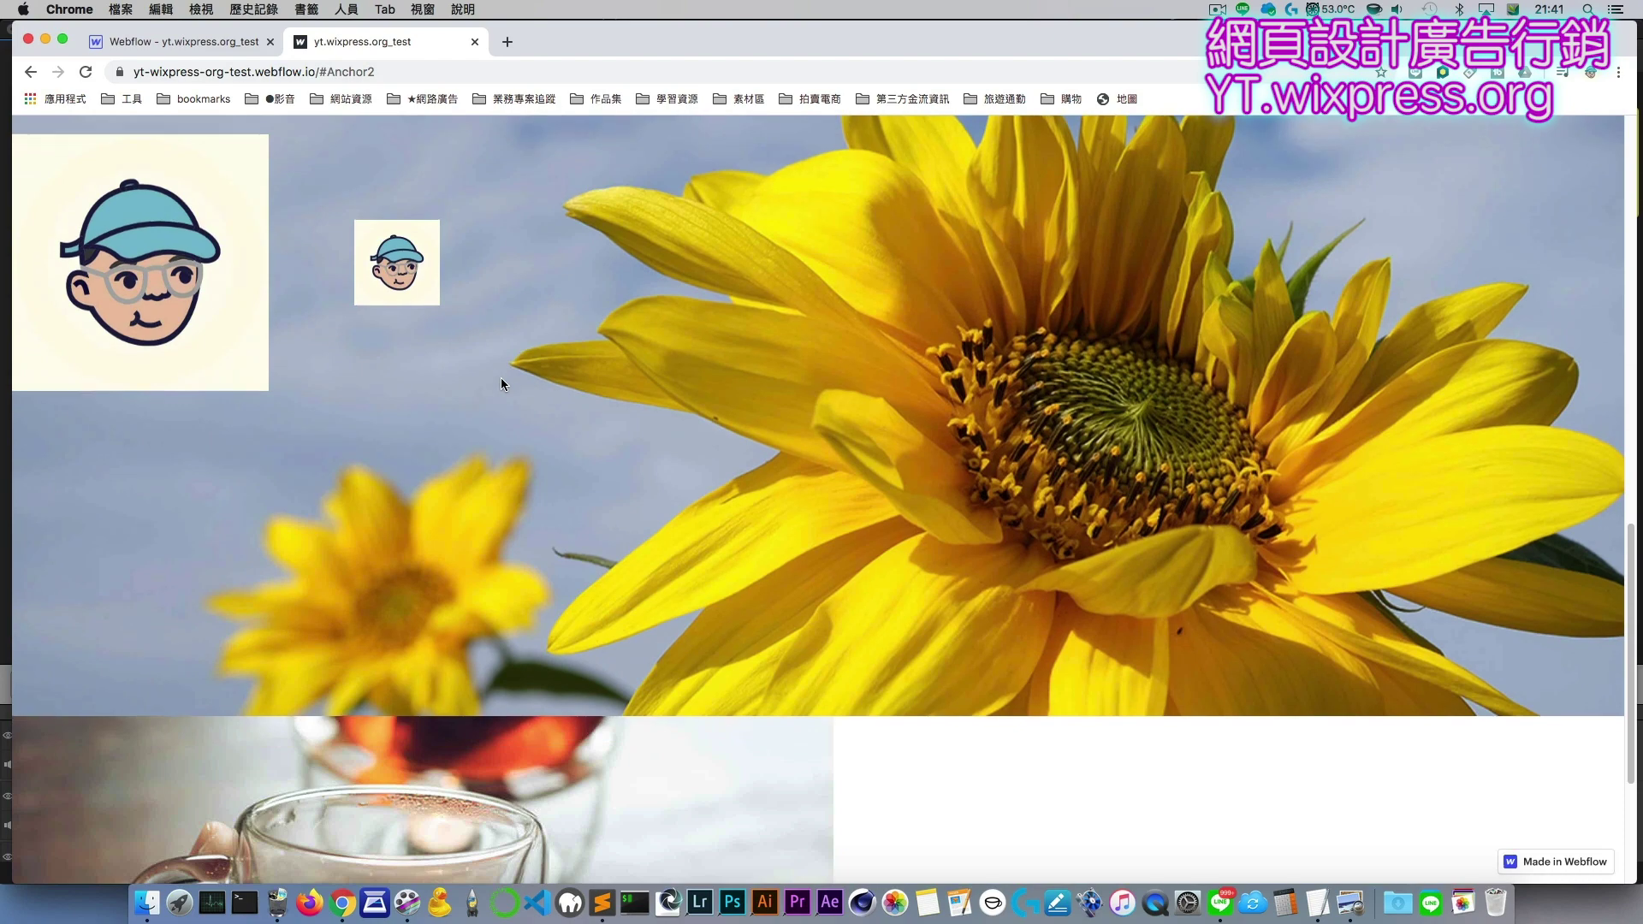
scroll(502, 379, up, 6)
scroll(603, 400, down, 2)
scroll(604, 396, down, 3)
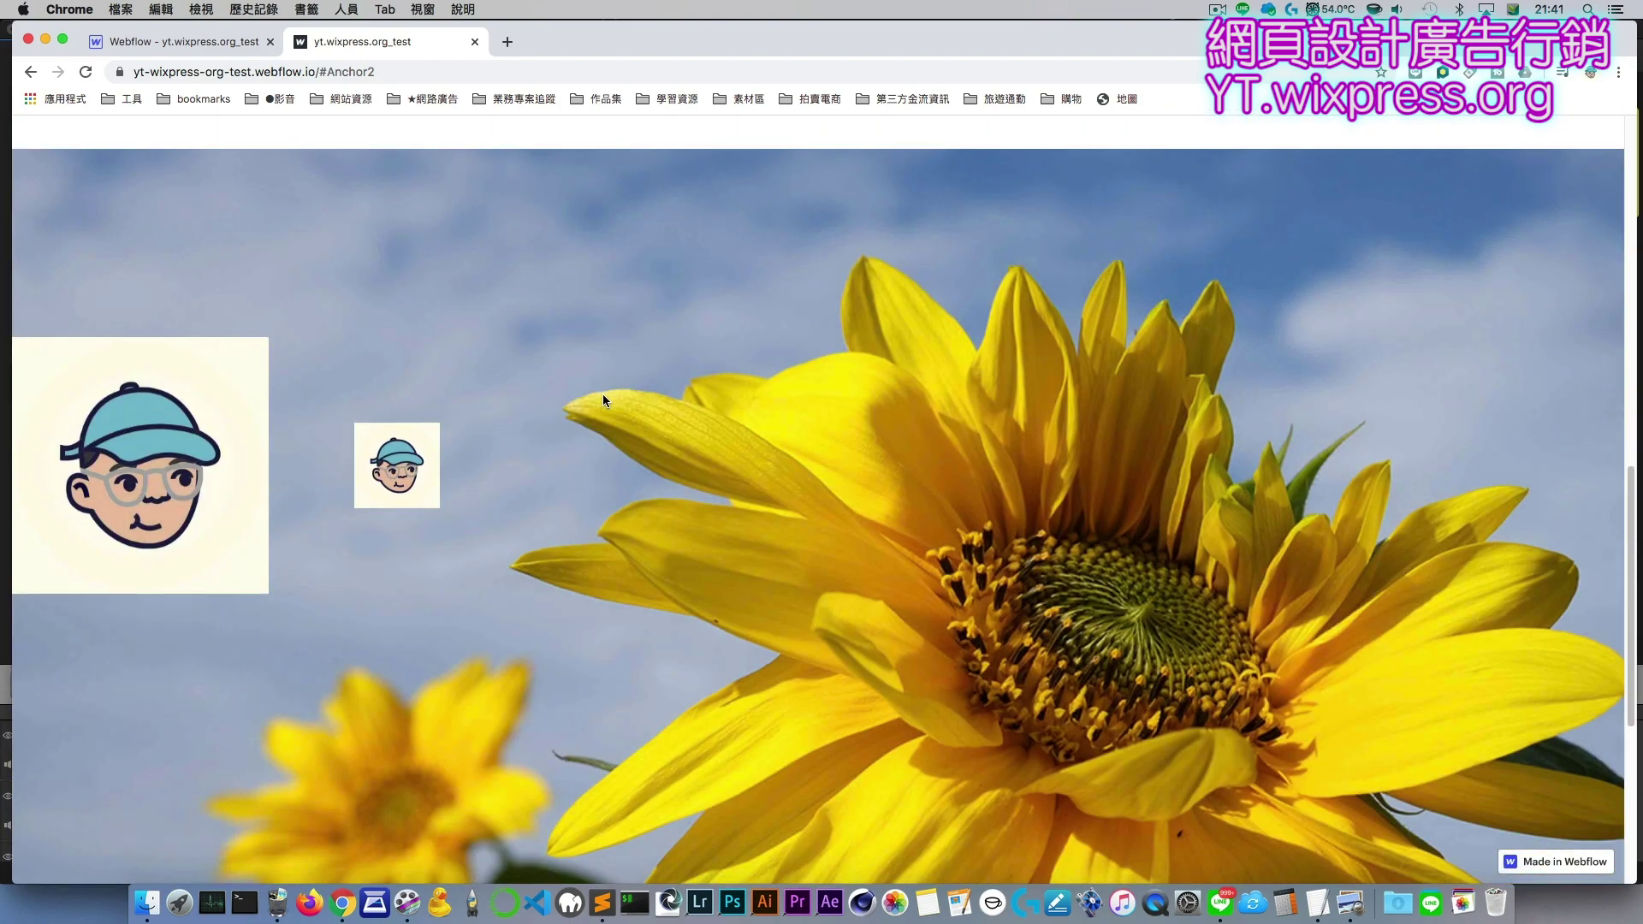
scroll(604, 396, up, 7)
scroll(603, 396, down, 3)
scroll(604, 401, down, 3)
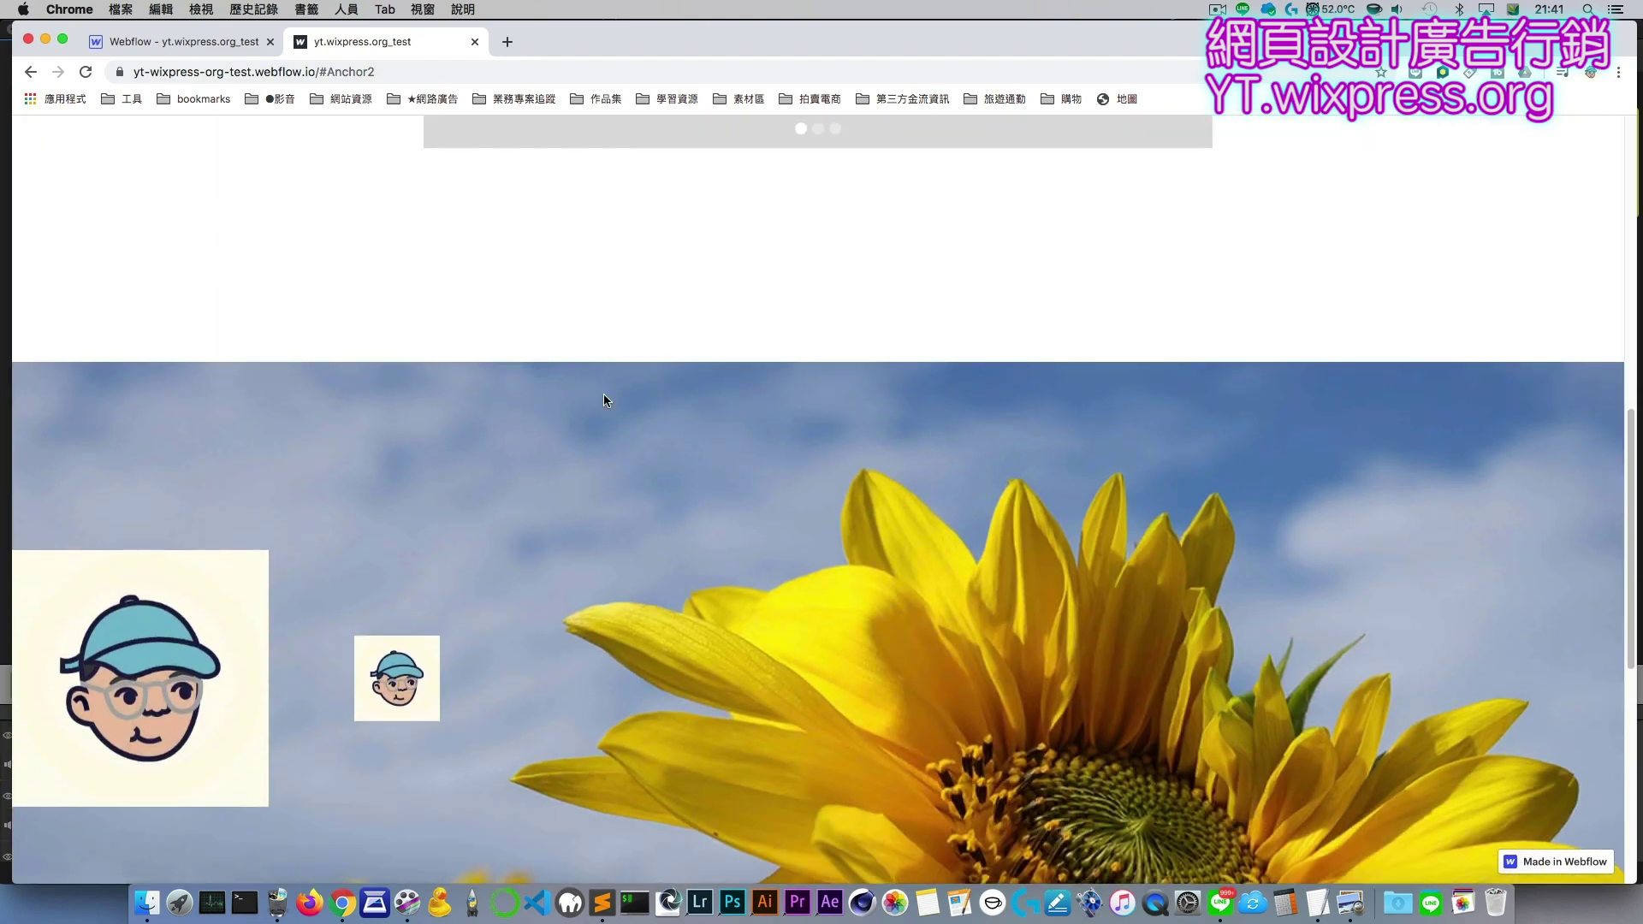
click(231, 47)
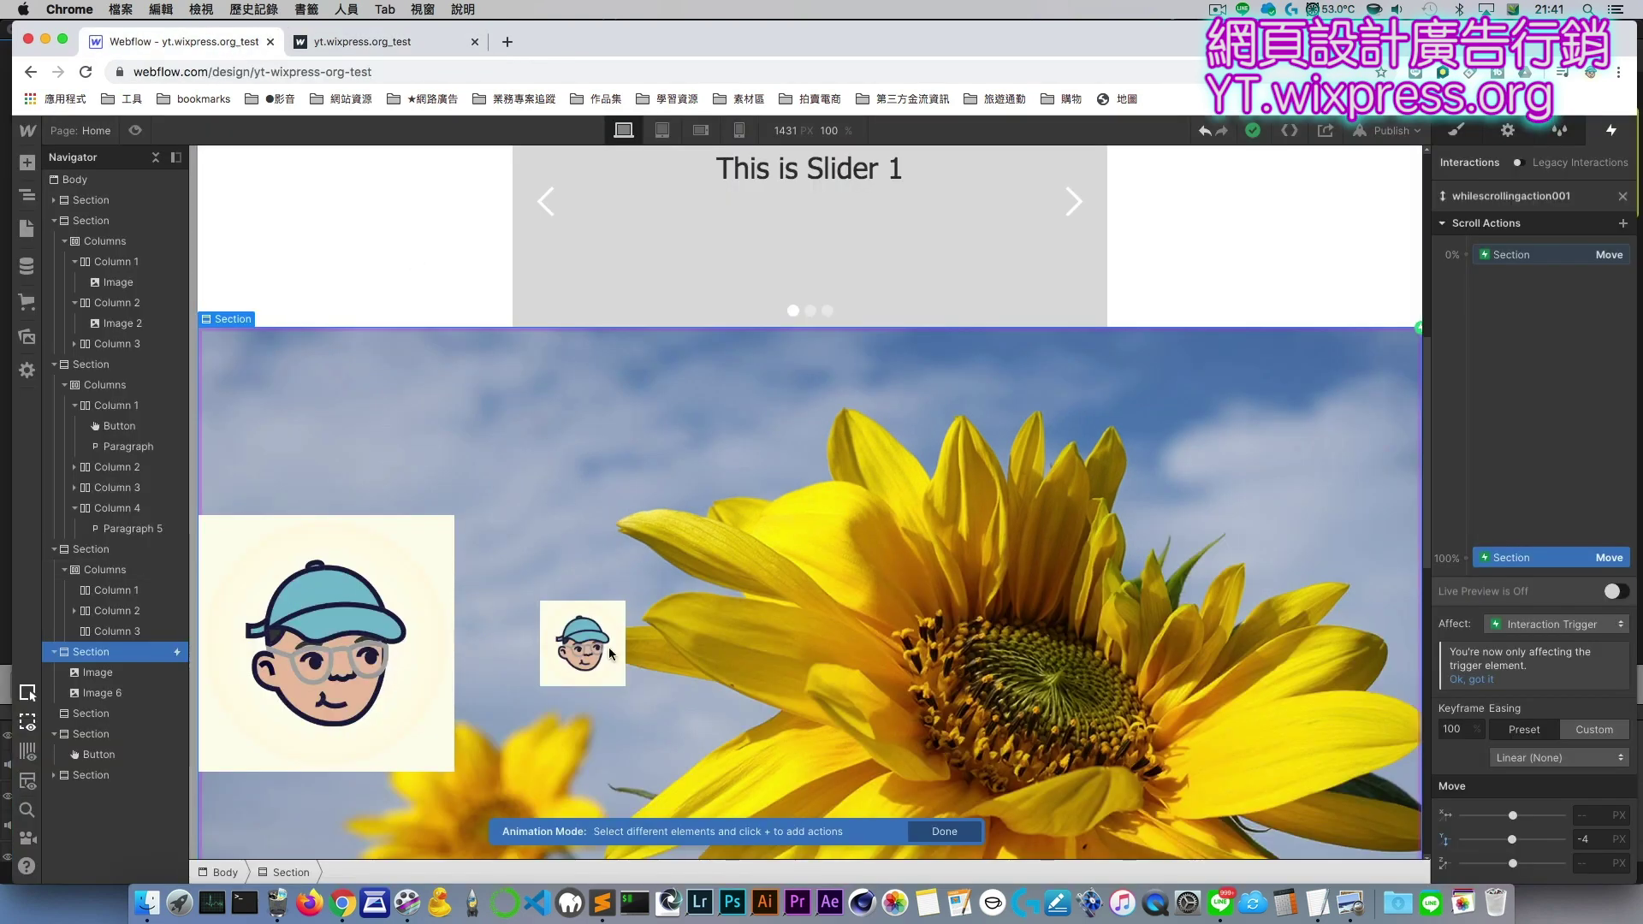
Step: Add a Move scroll action for the large logo image at the 0% keyframe
click(397, 595)
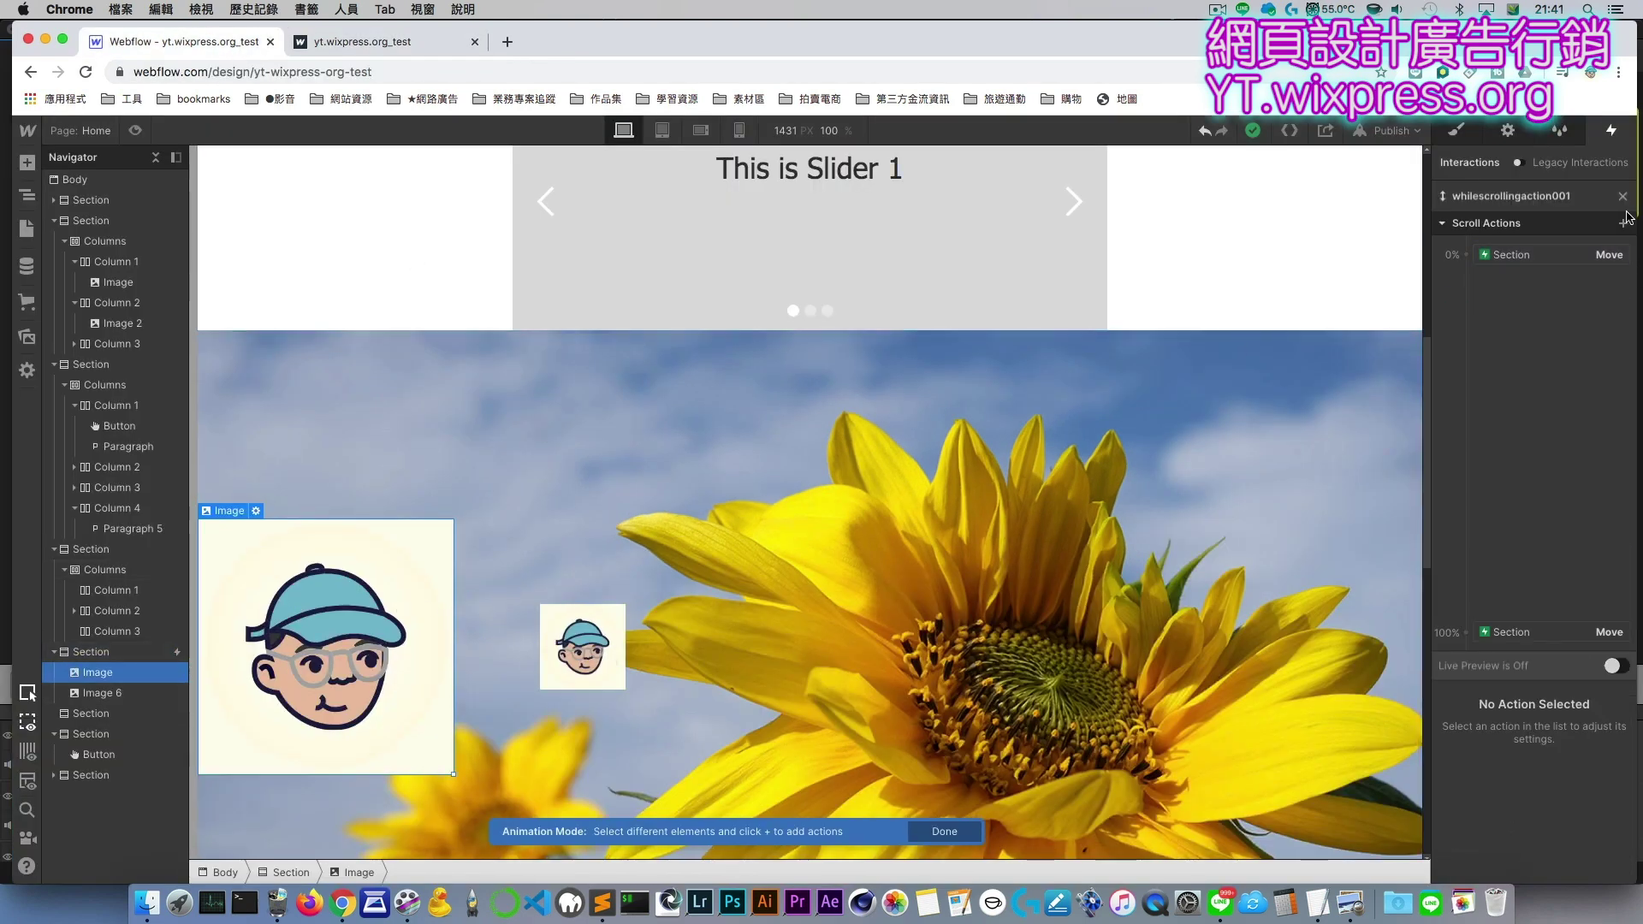
click(1624, 224)
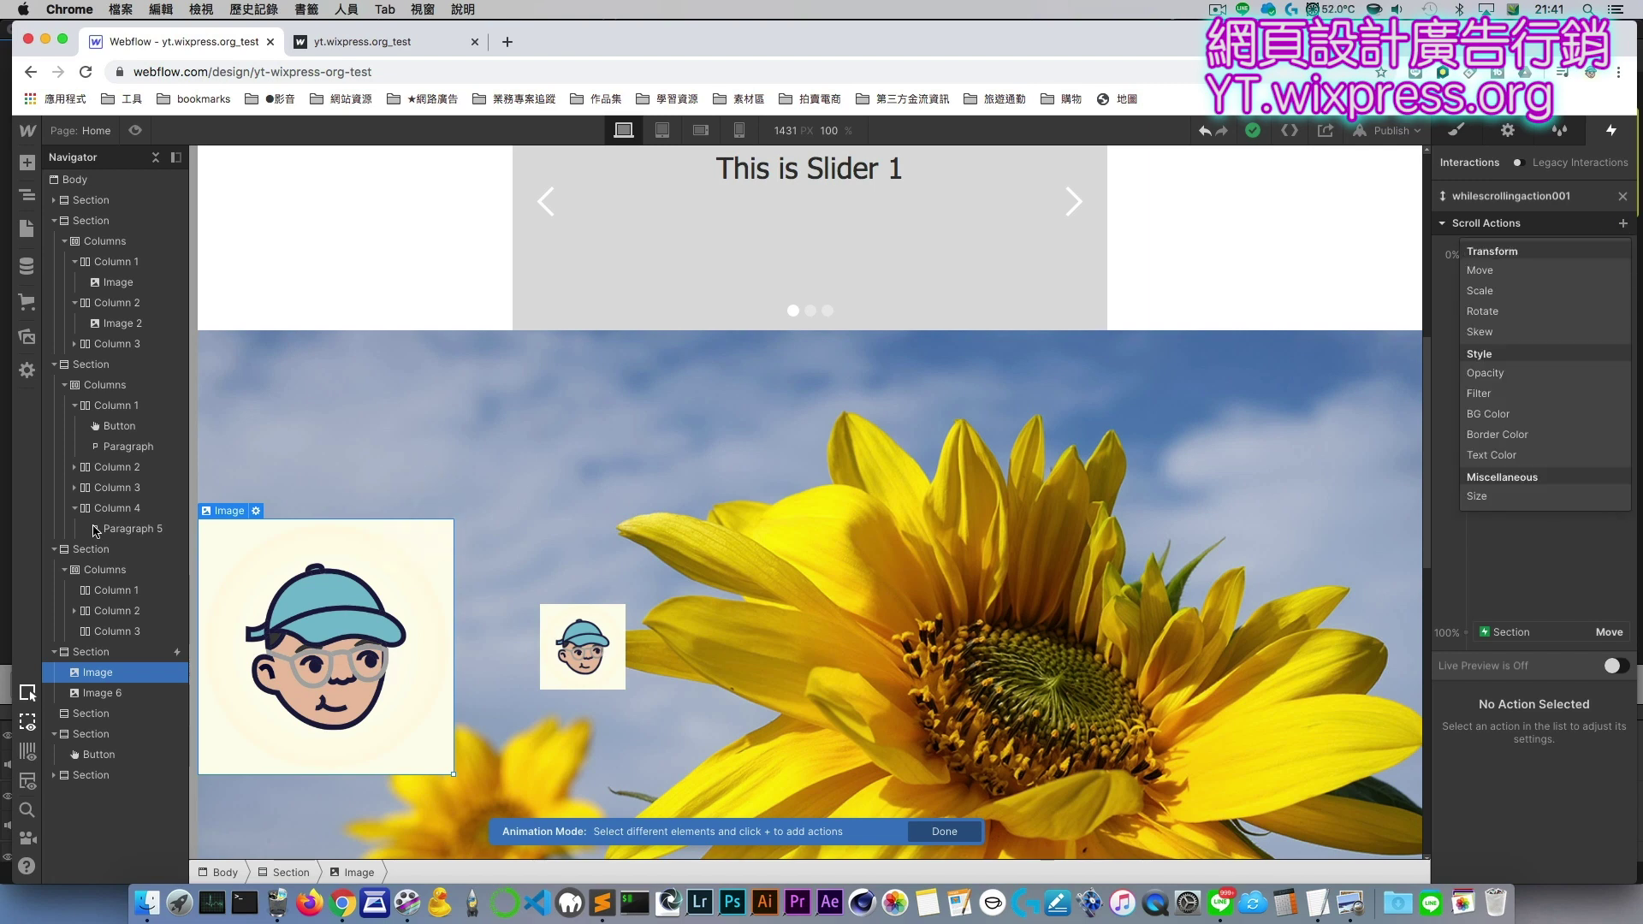
click(1511, 272)
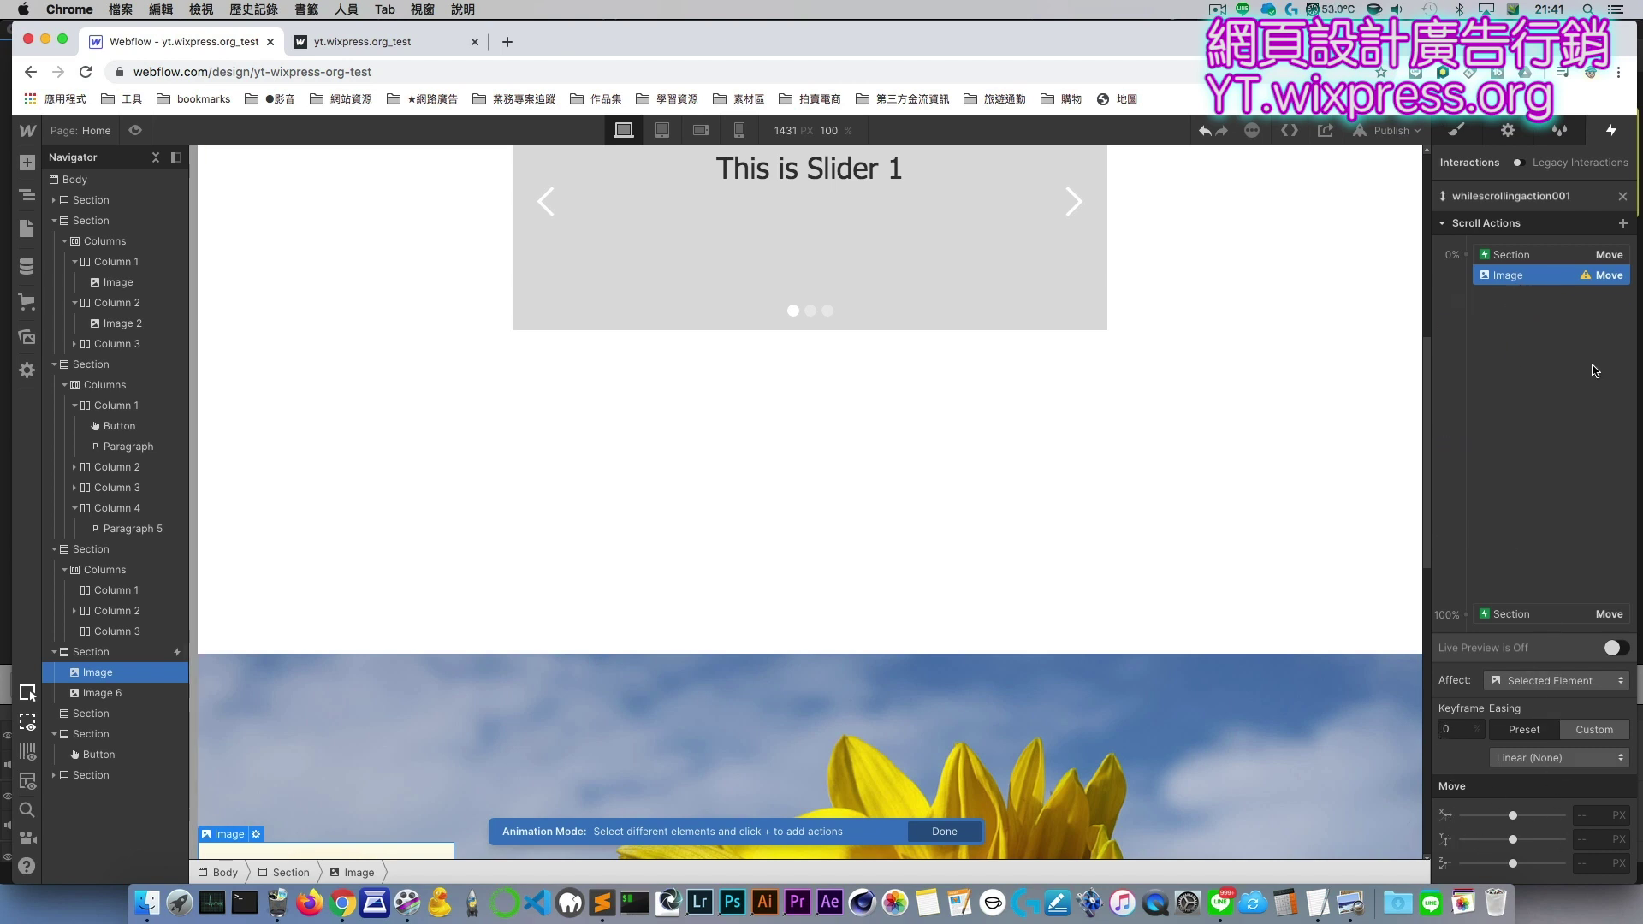
Step: Delete the section's Move actions from the 0% and 100% keyframes
click(1582, 256)
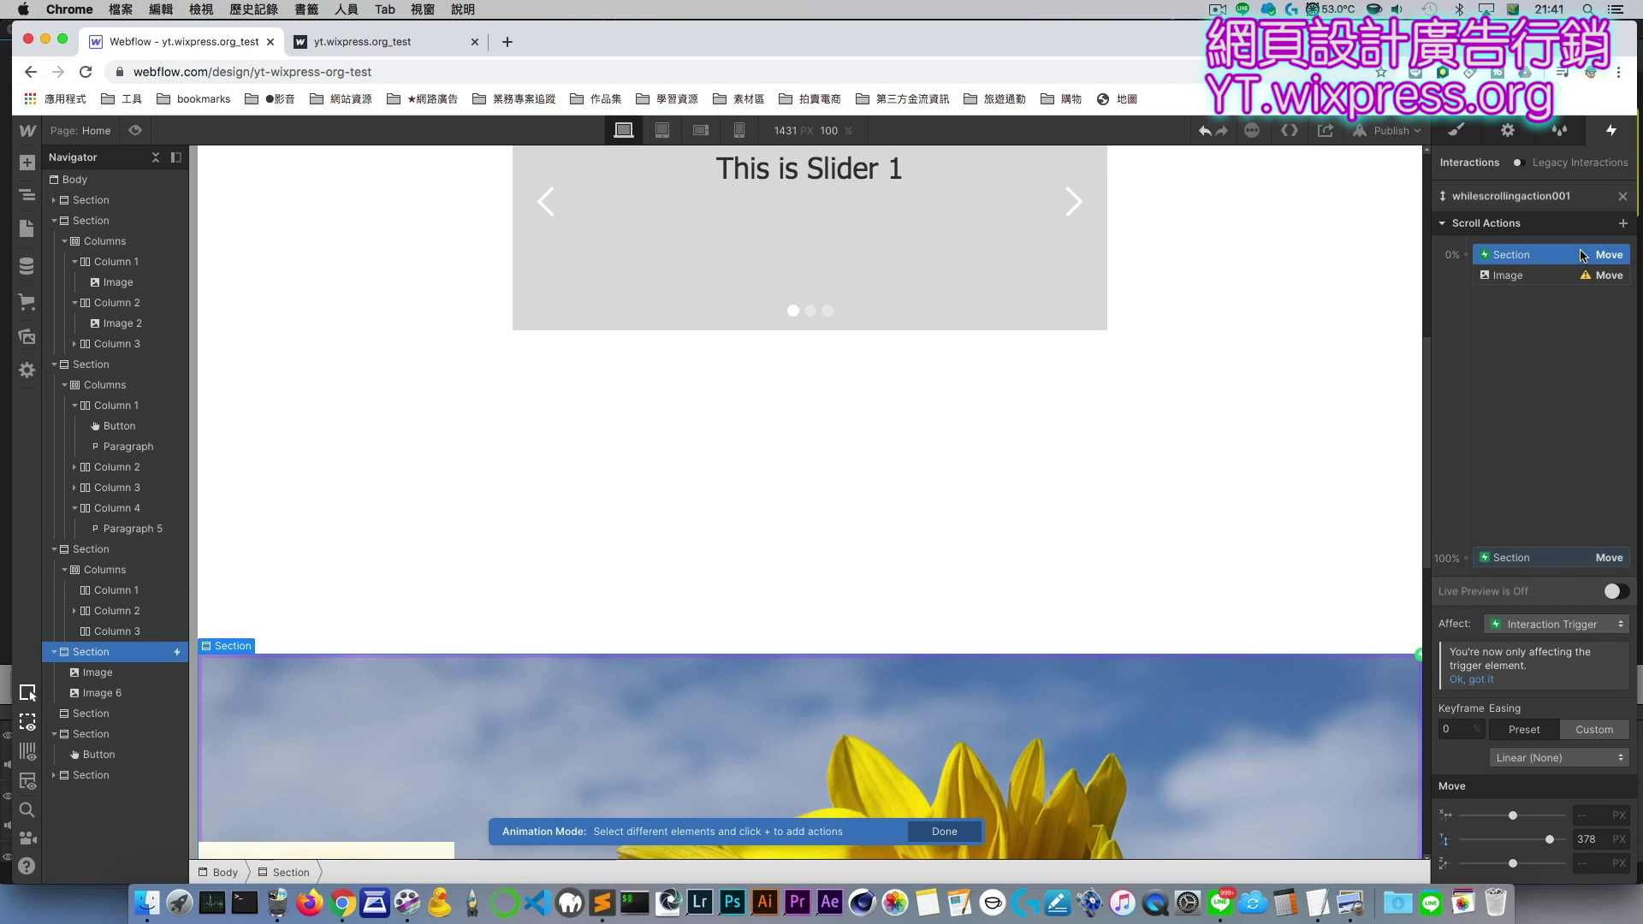
drag(1581, 256, 1545, 618)
key(Delete)
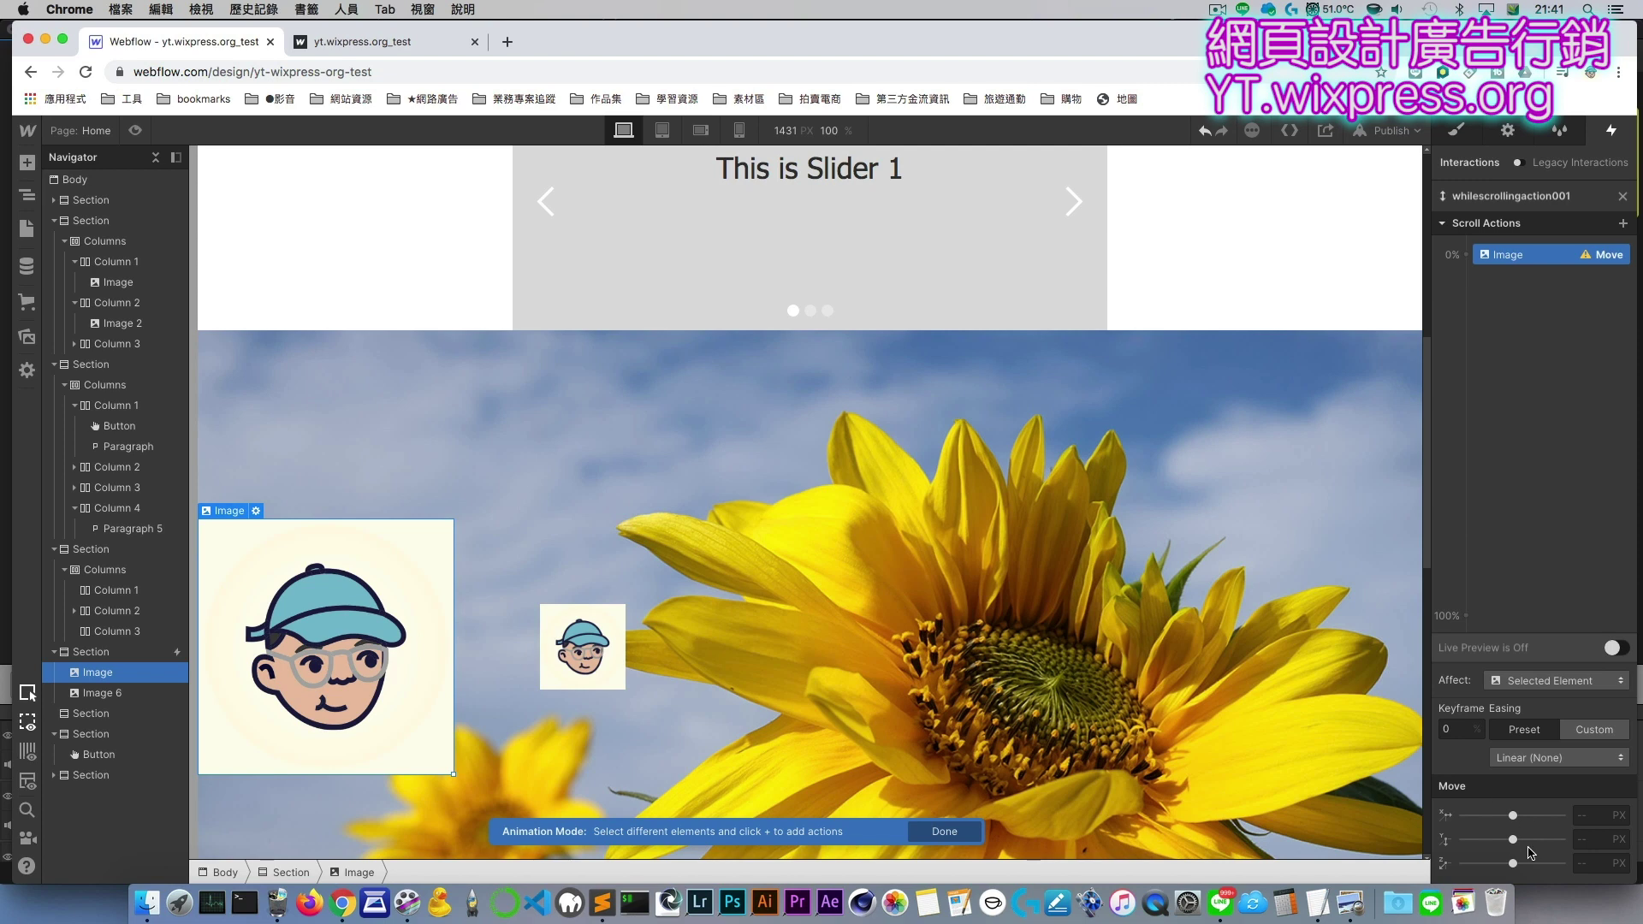
Step: Set the large logo's vertical move to 500 px at 0% and add a 100% Move action with a vertical value of -213 px
drag(1514, 840, 1553, 840)
scroll(989, 734, down, 4)
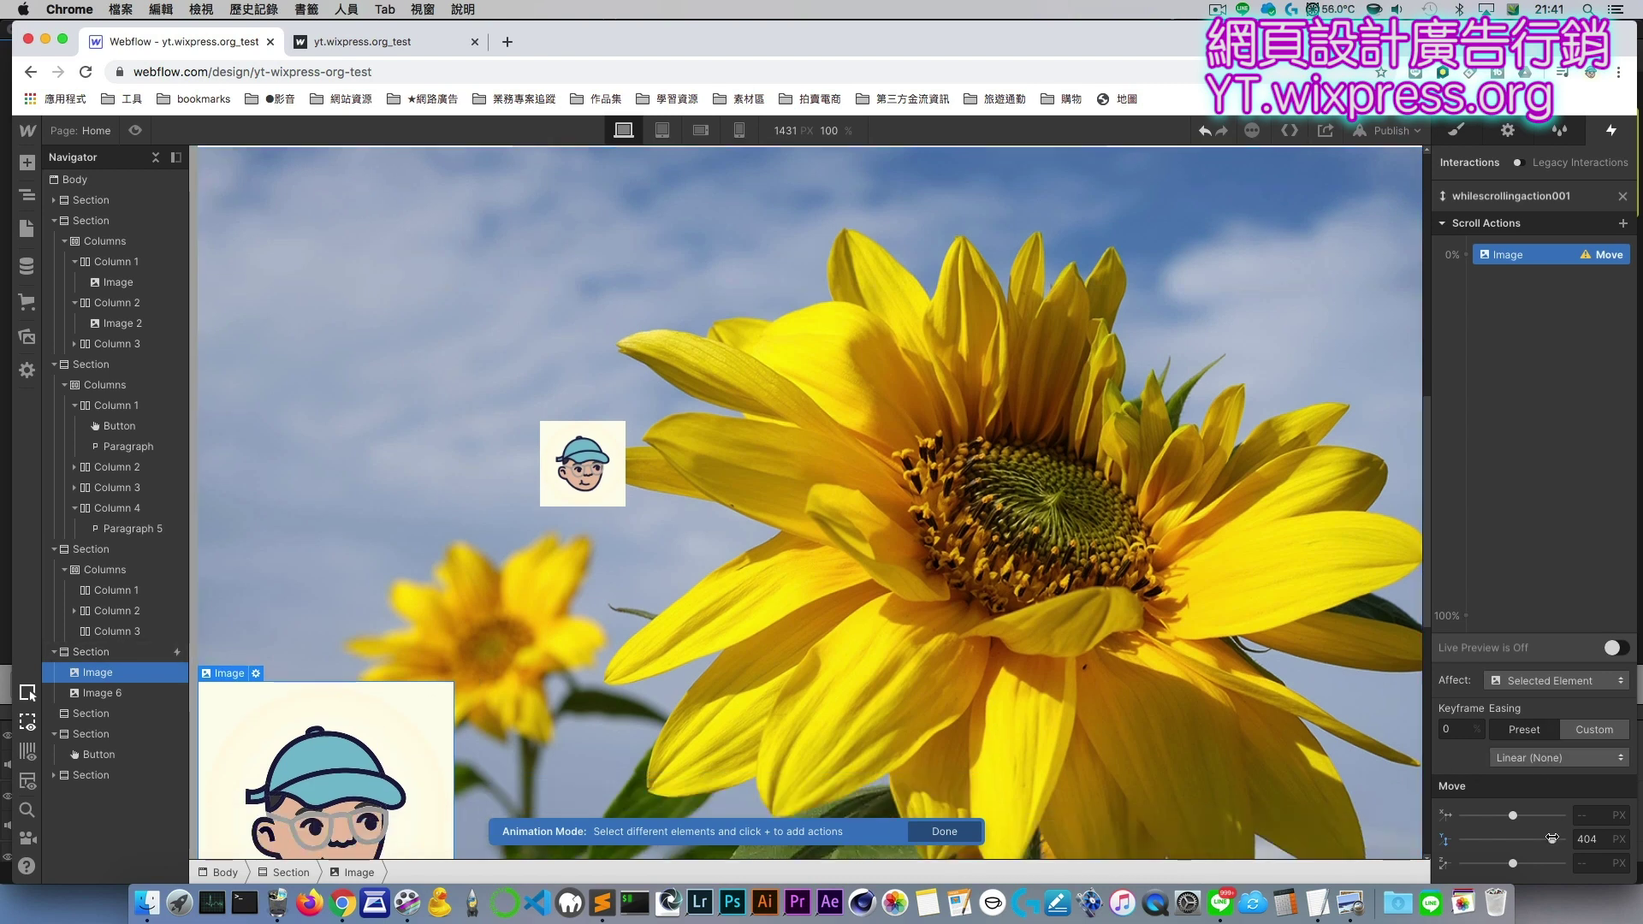
drag(1552, 839, 1562, 839)
scroll(1304, 398, up, 5)
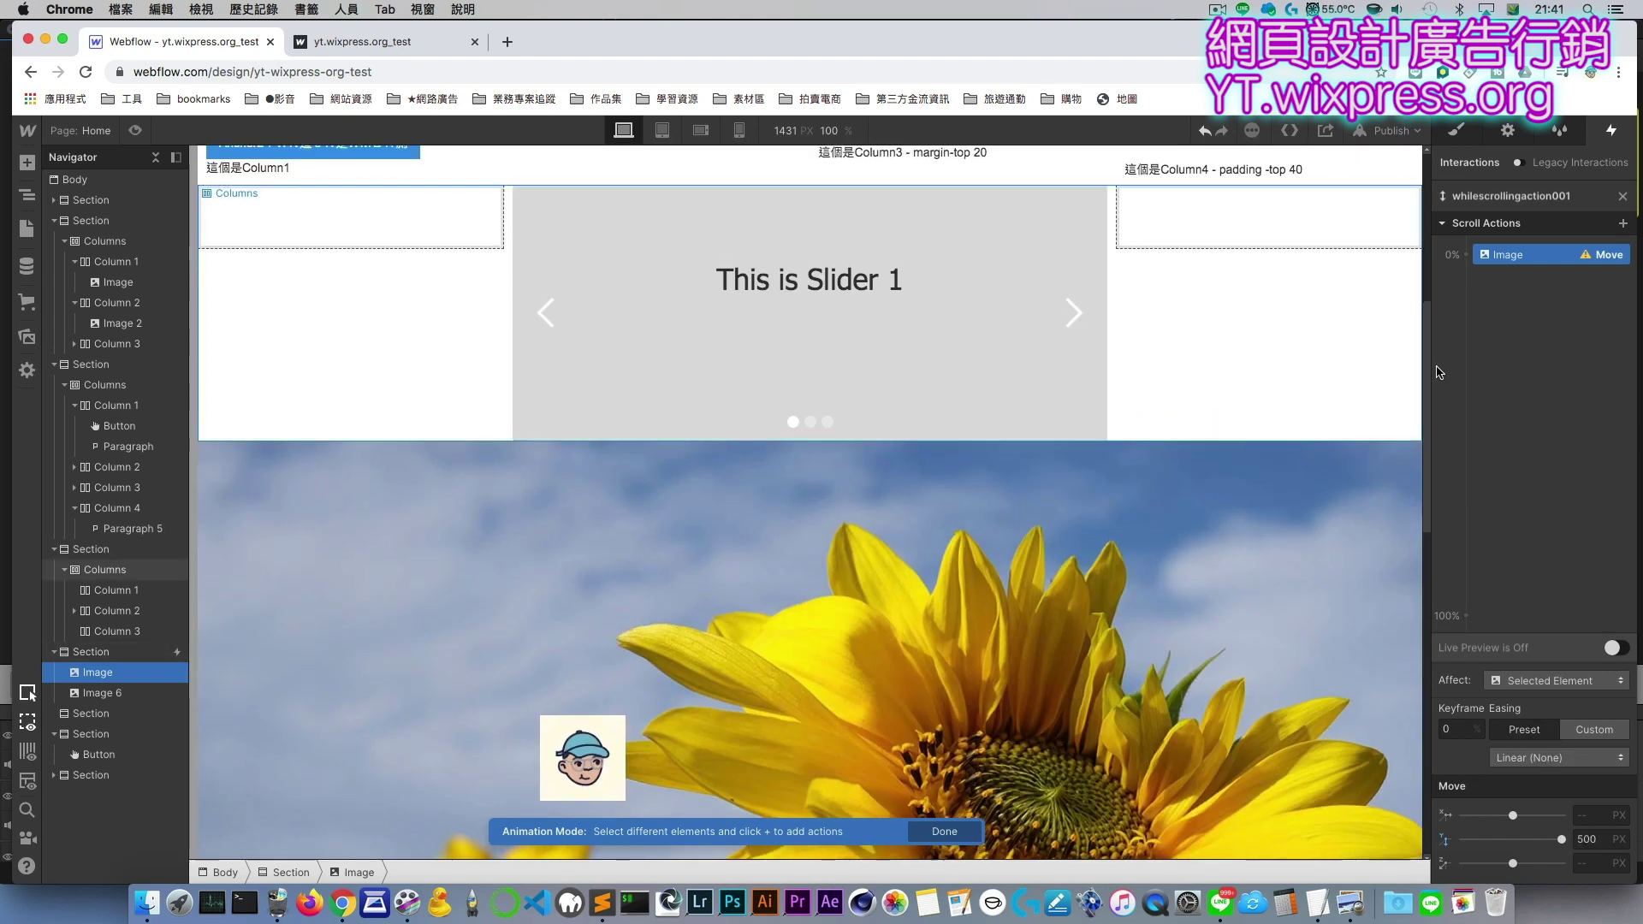
click(1528, 621)
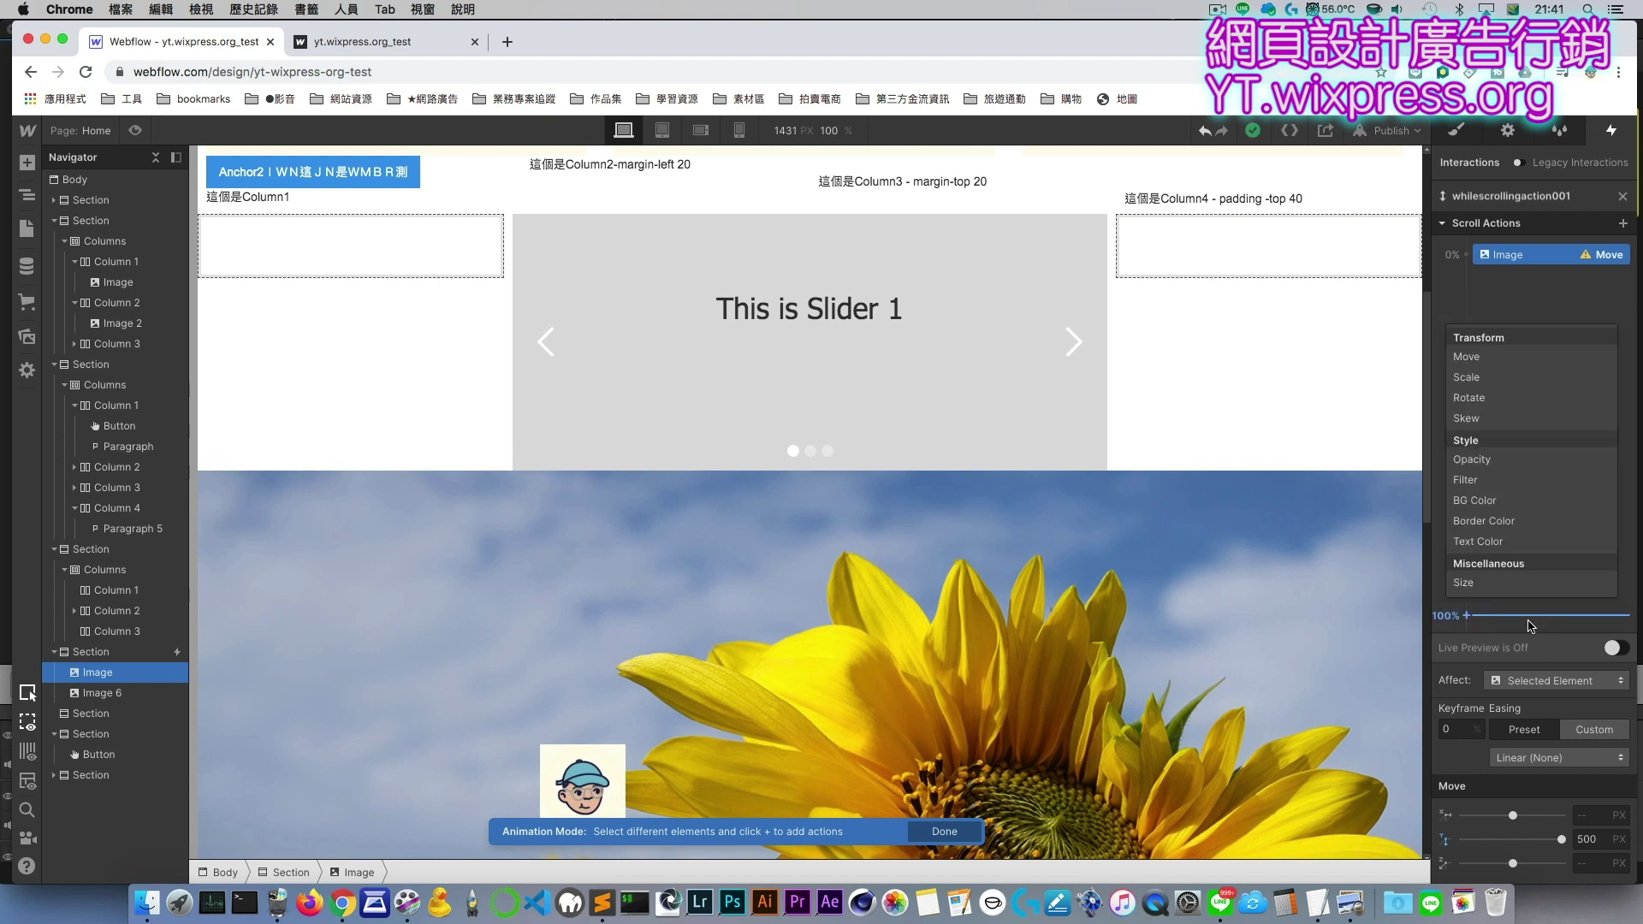
click(1468, 358)
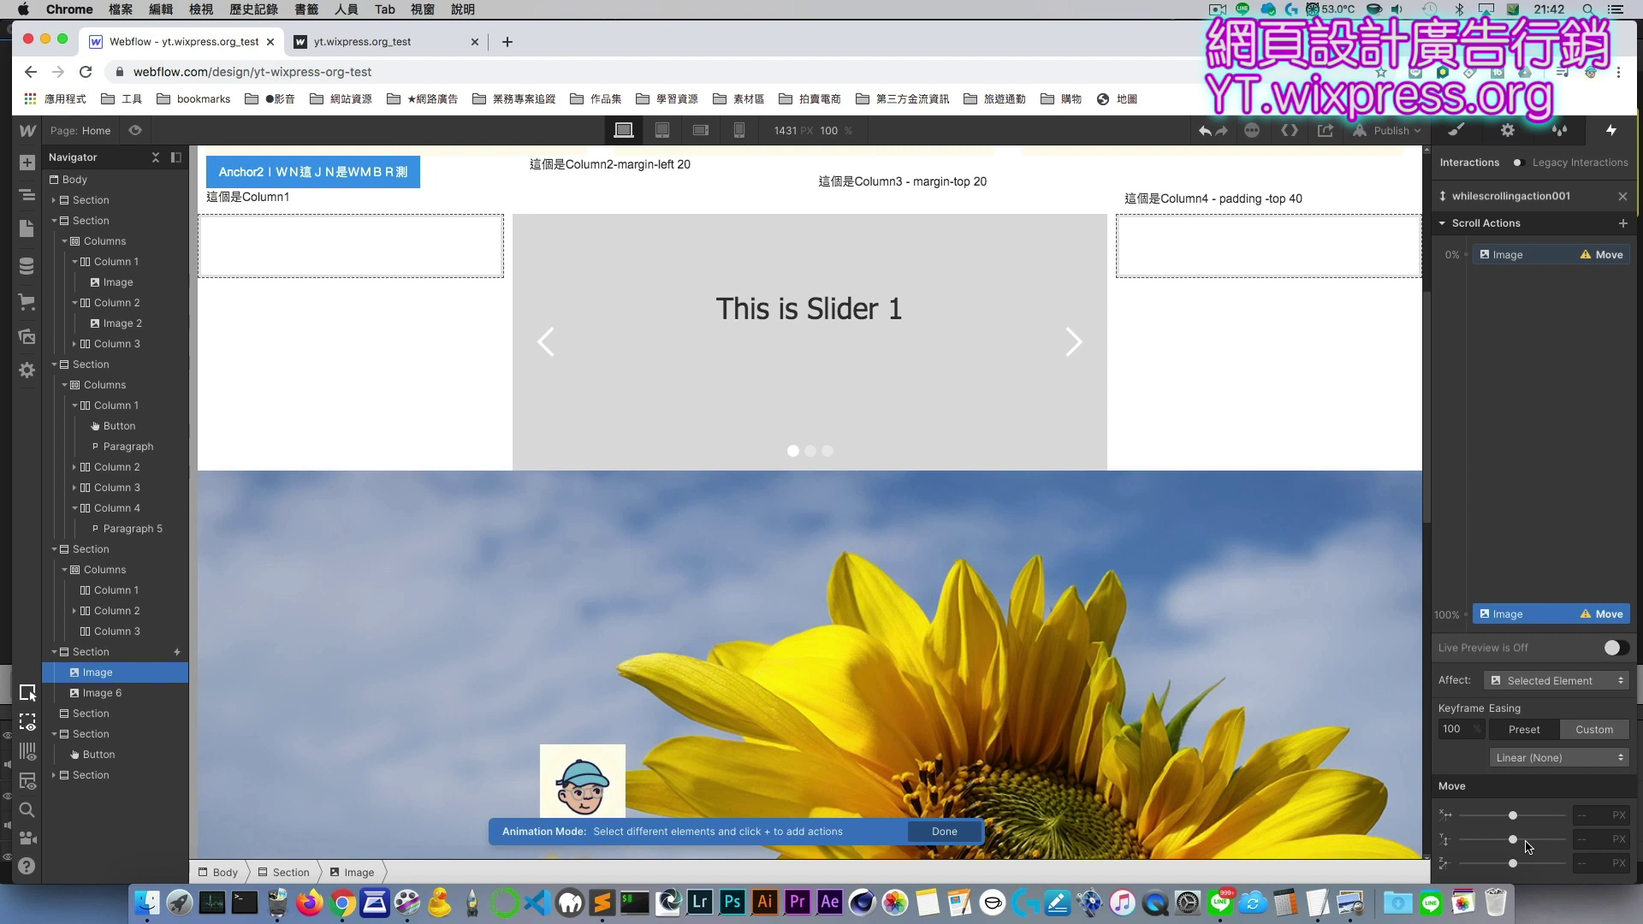
mouse_move(1514, 841)
mouse_down()
mouse_move(1532, 840)
mouse_move(1493, 840)
mouse_up()
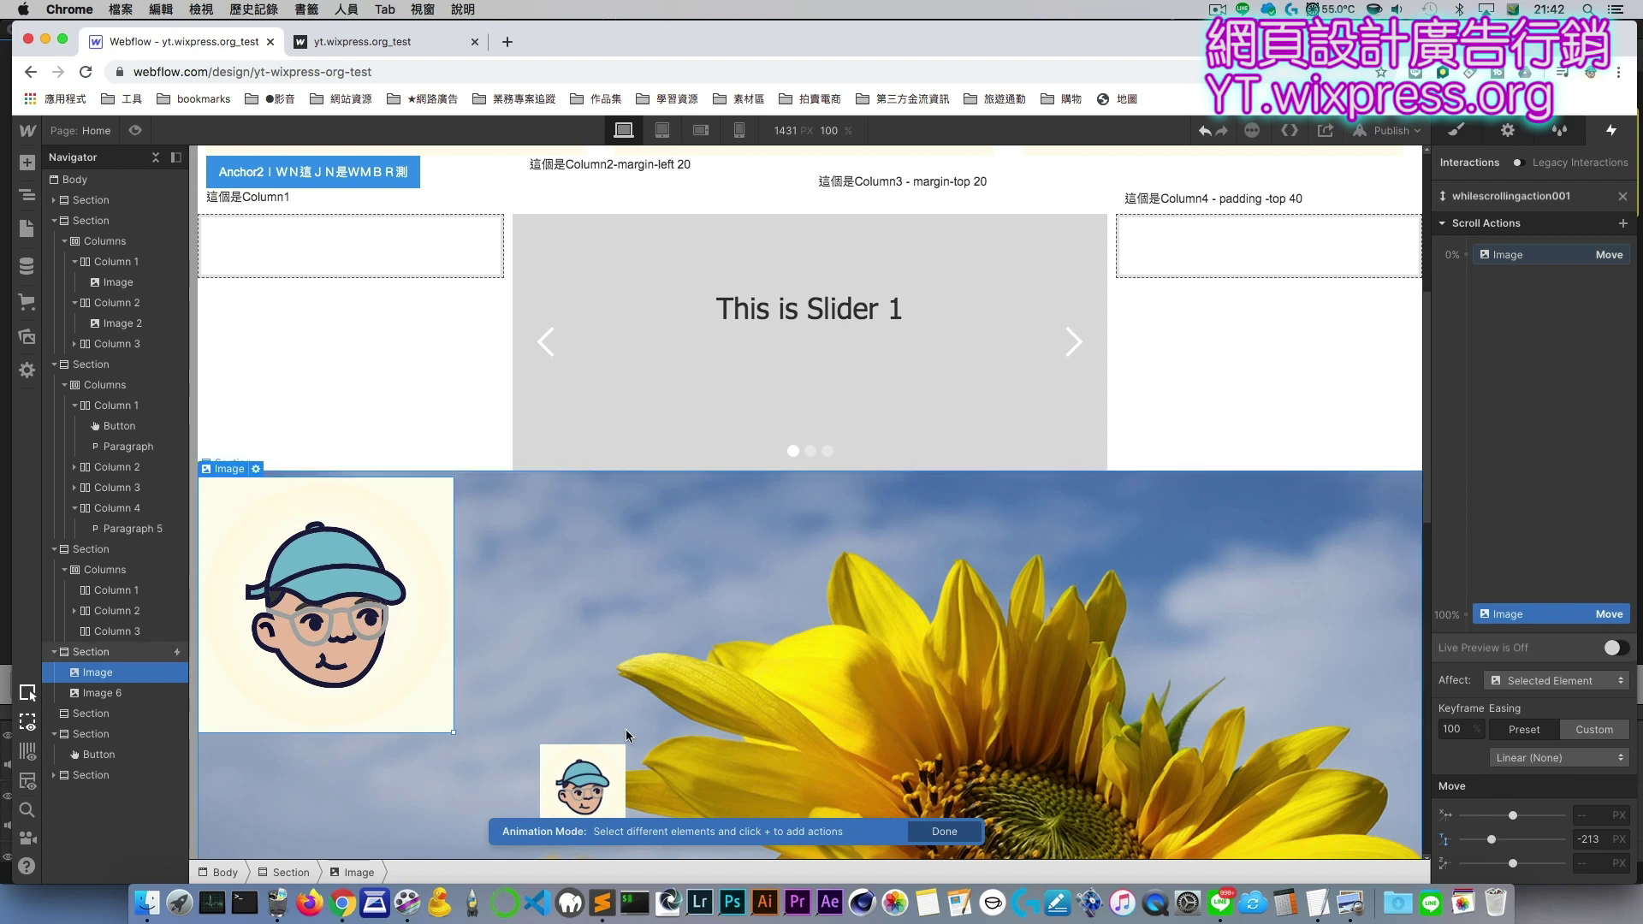
Step: Add a Move action for the small logo (Image 6) at 0%, set to 500 px horizontally and -100 px vertically
click(571, 796)
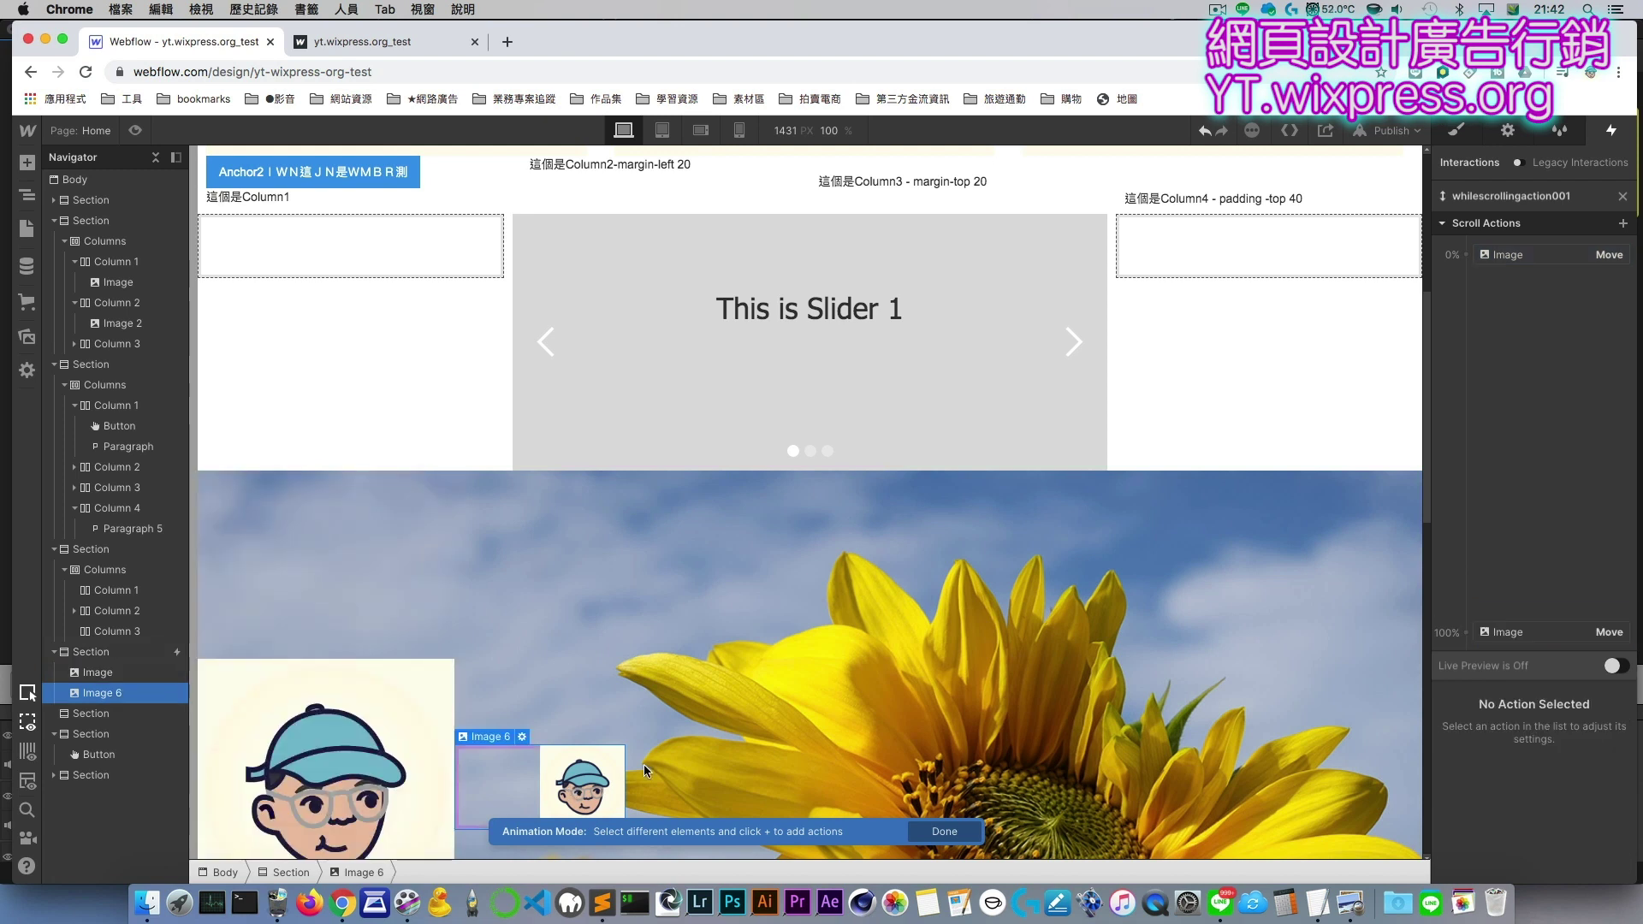
click(1622, 224)
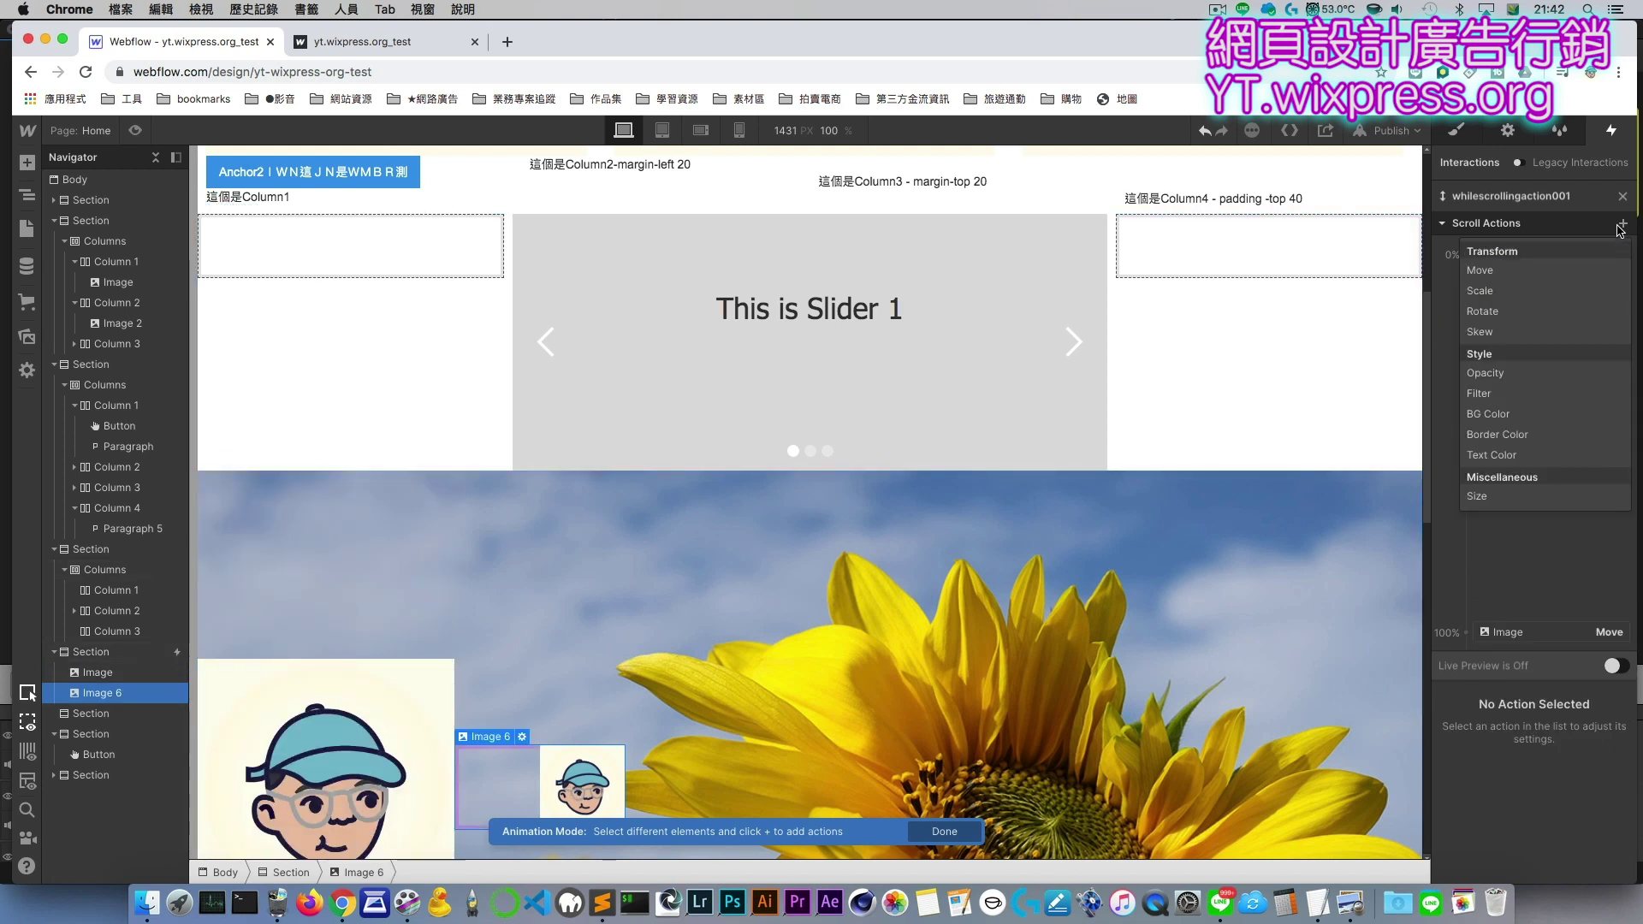
click(1599, 272)
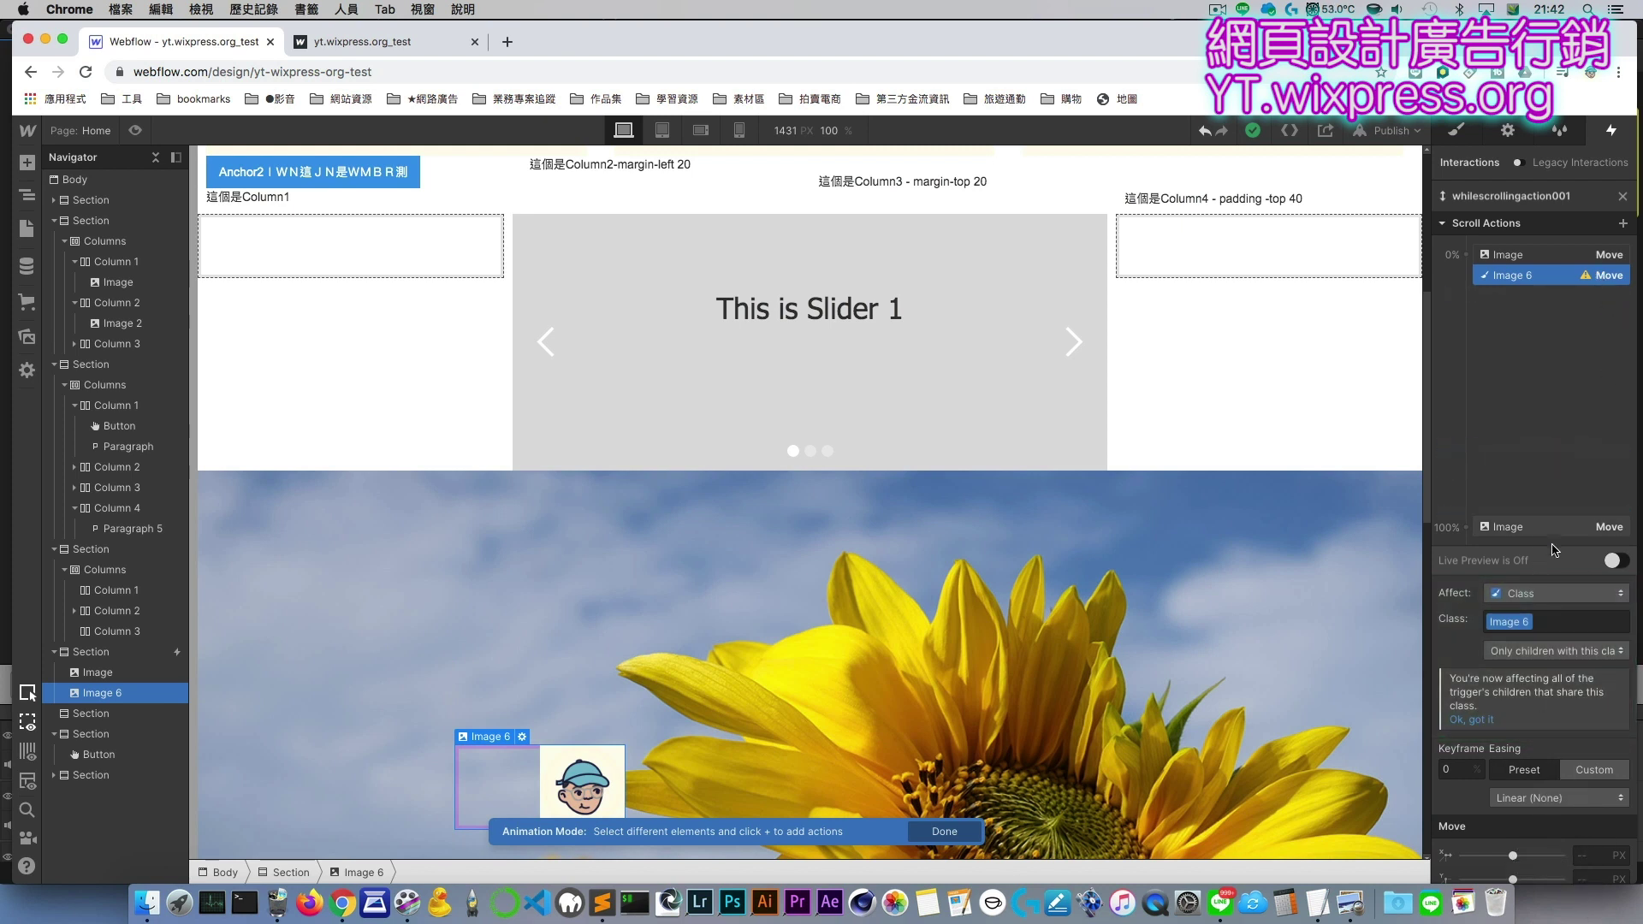
mouse_move(1510, 878)
mouse_down()
mouse_move(1540, 879)
mouse_move(1504, 880)
mouse_up()
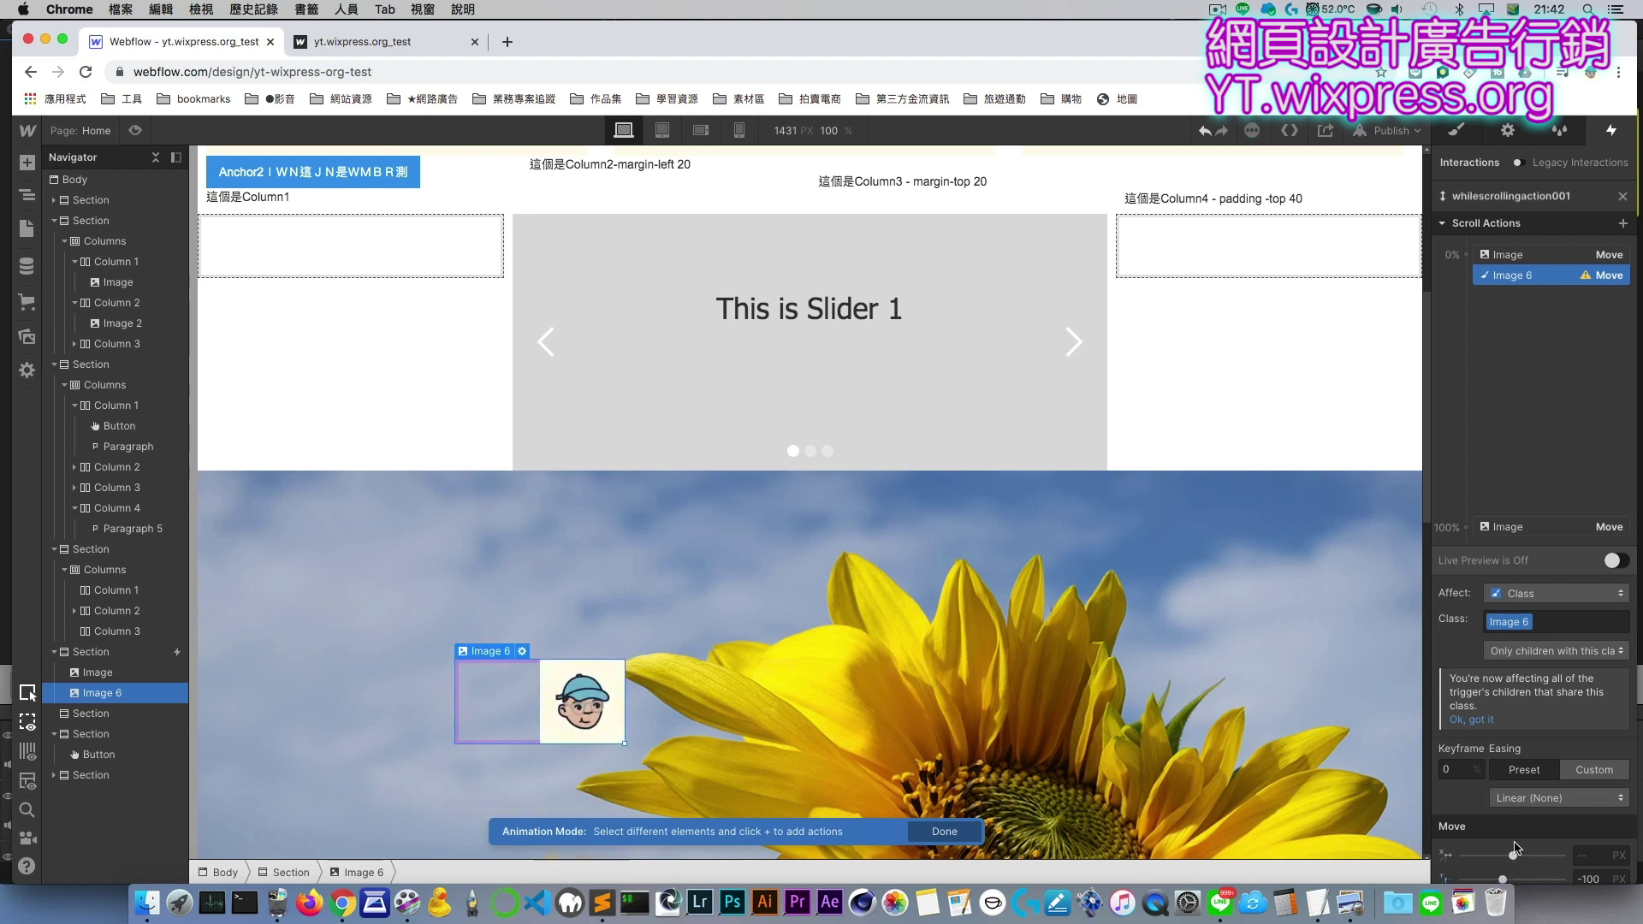
drag(1515, 856, 1567, 860)
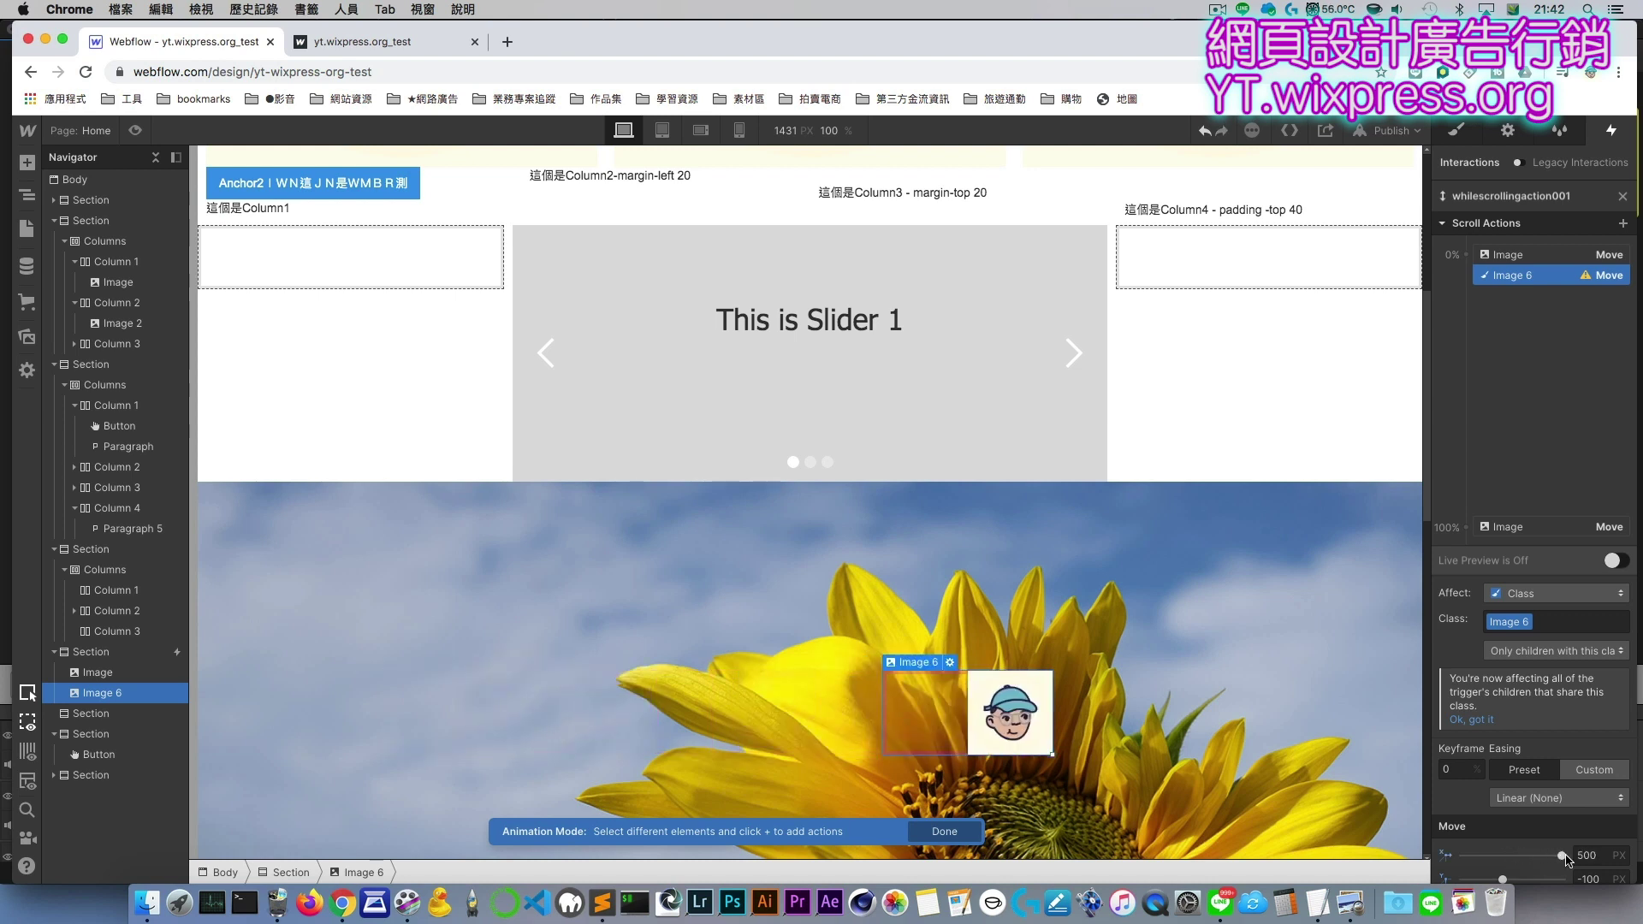
Step: Add a Move action for the small logo at the 99% keyframe with a horizontal value of -196 px
click(1563, 515)
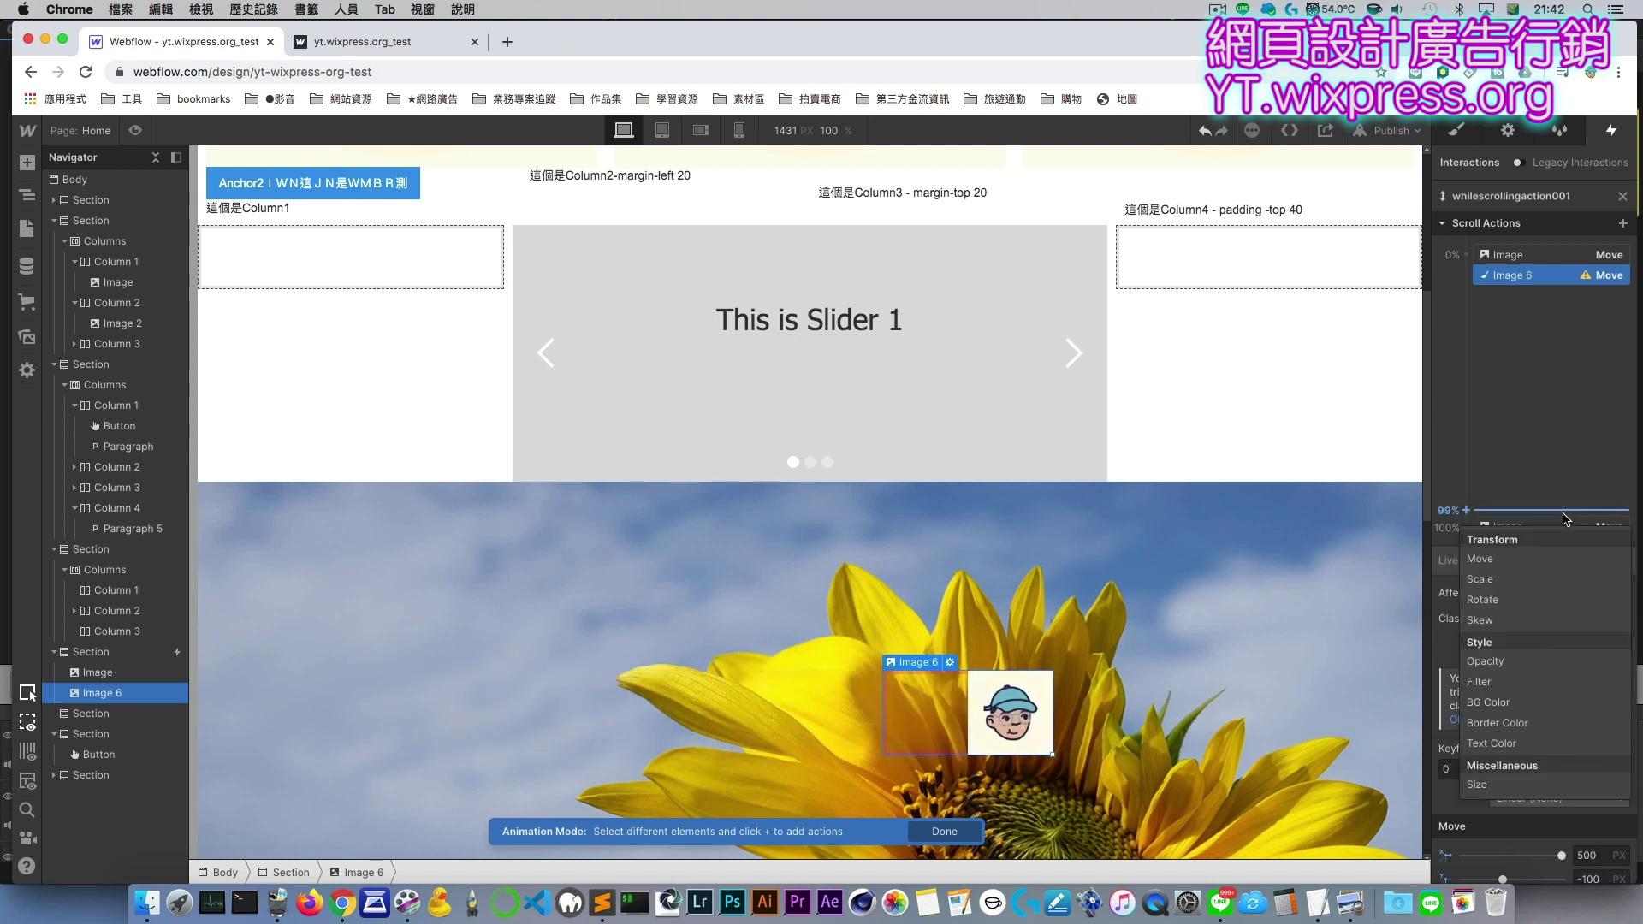
click(1558, 560)
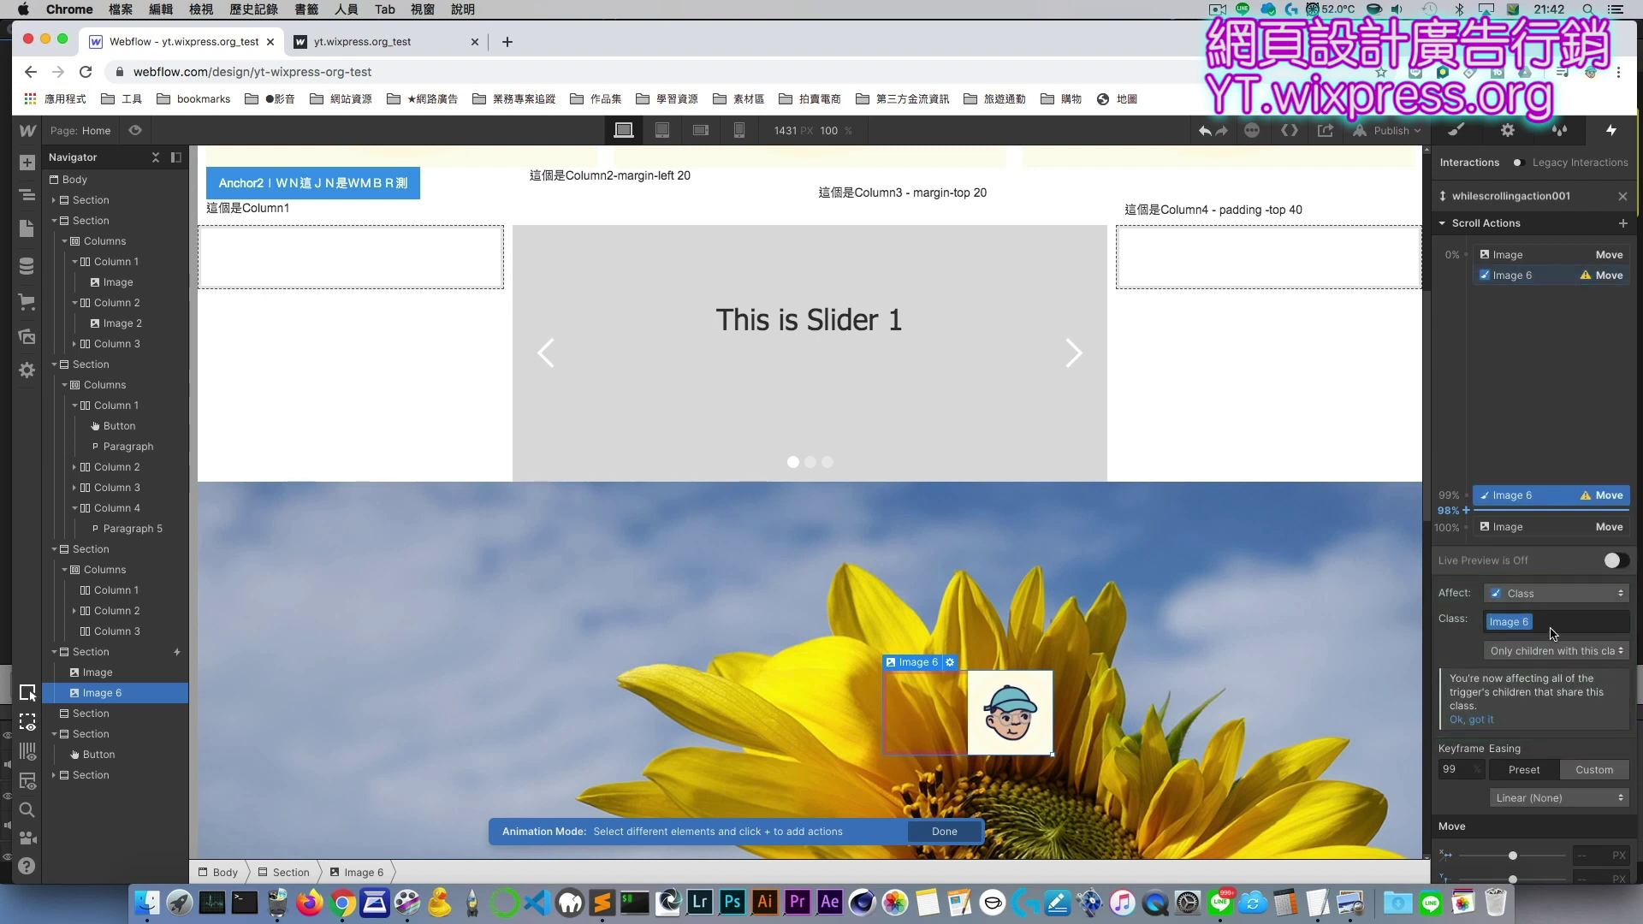
drag(1514, 855, 1494, 854)
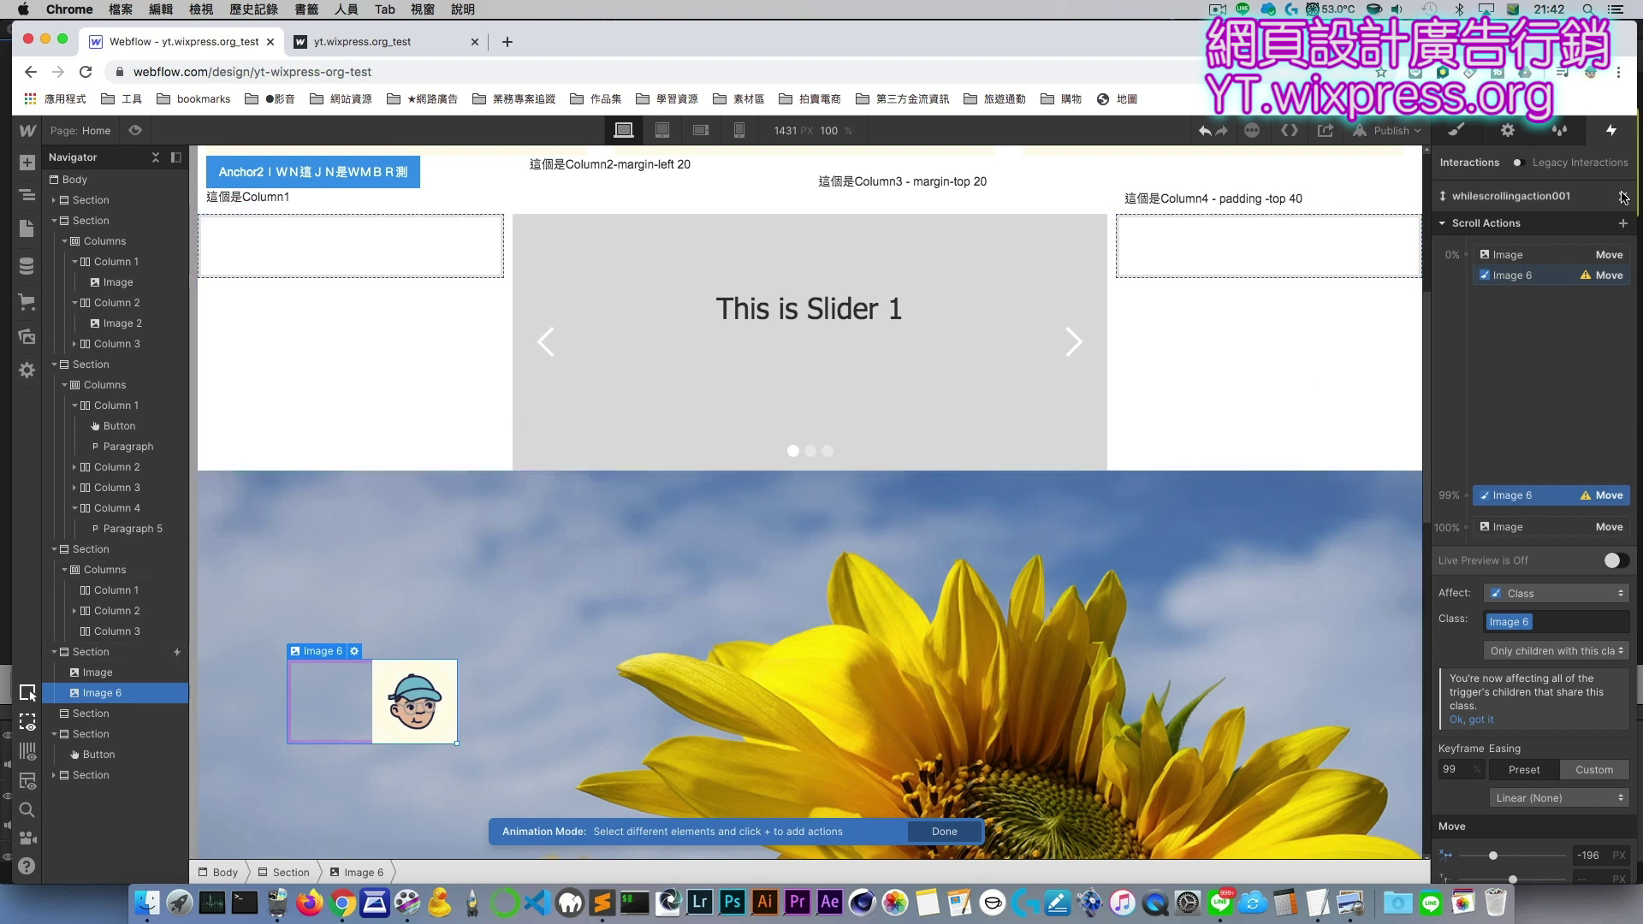
click(1625, 225)
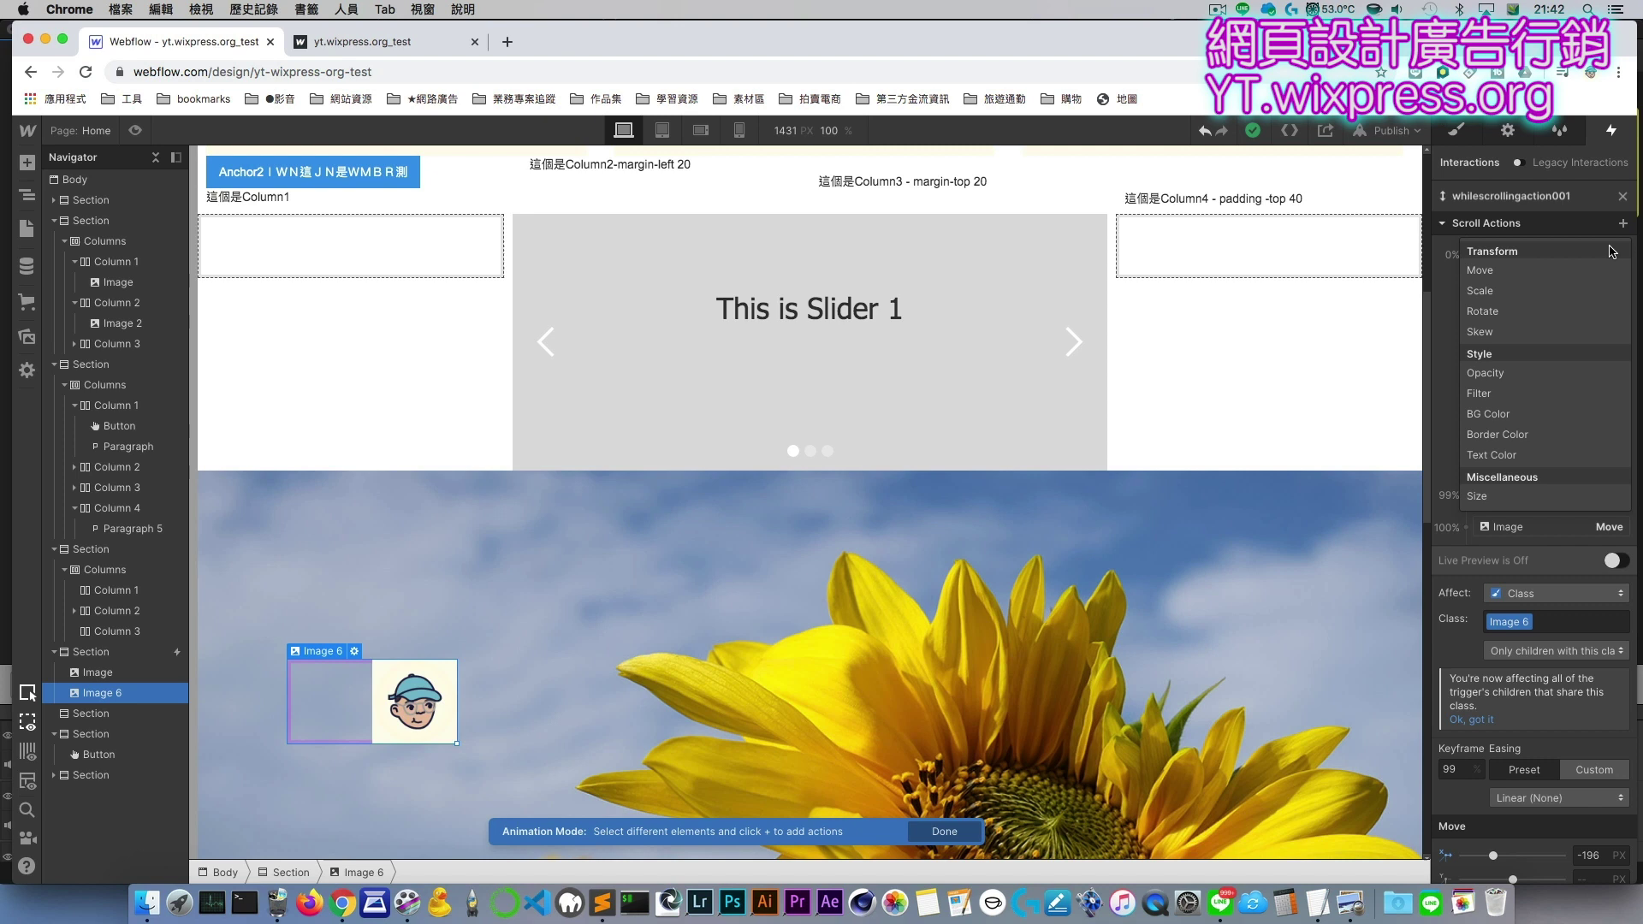
click(1556, 292)
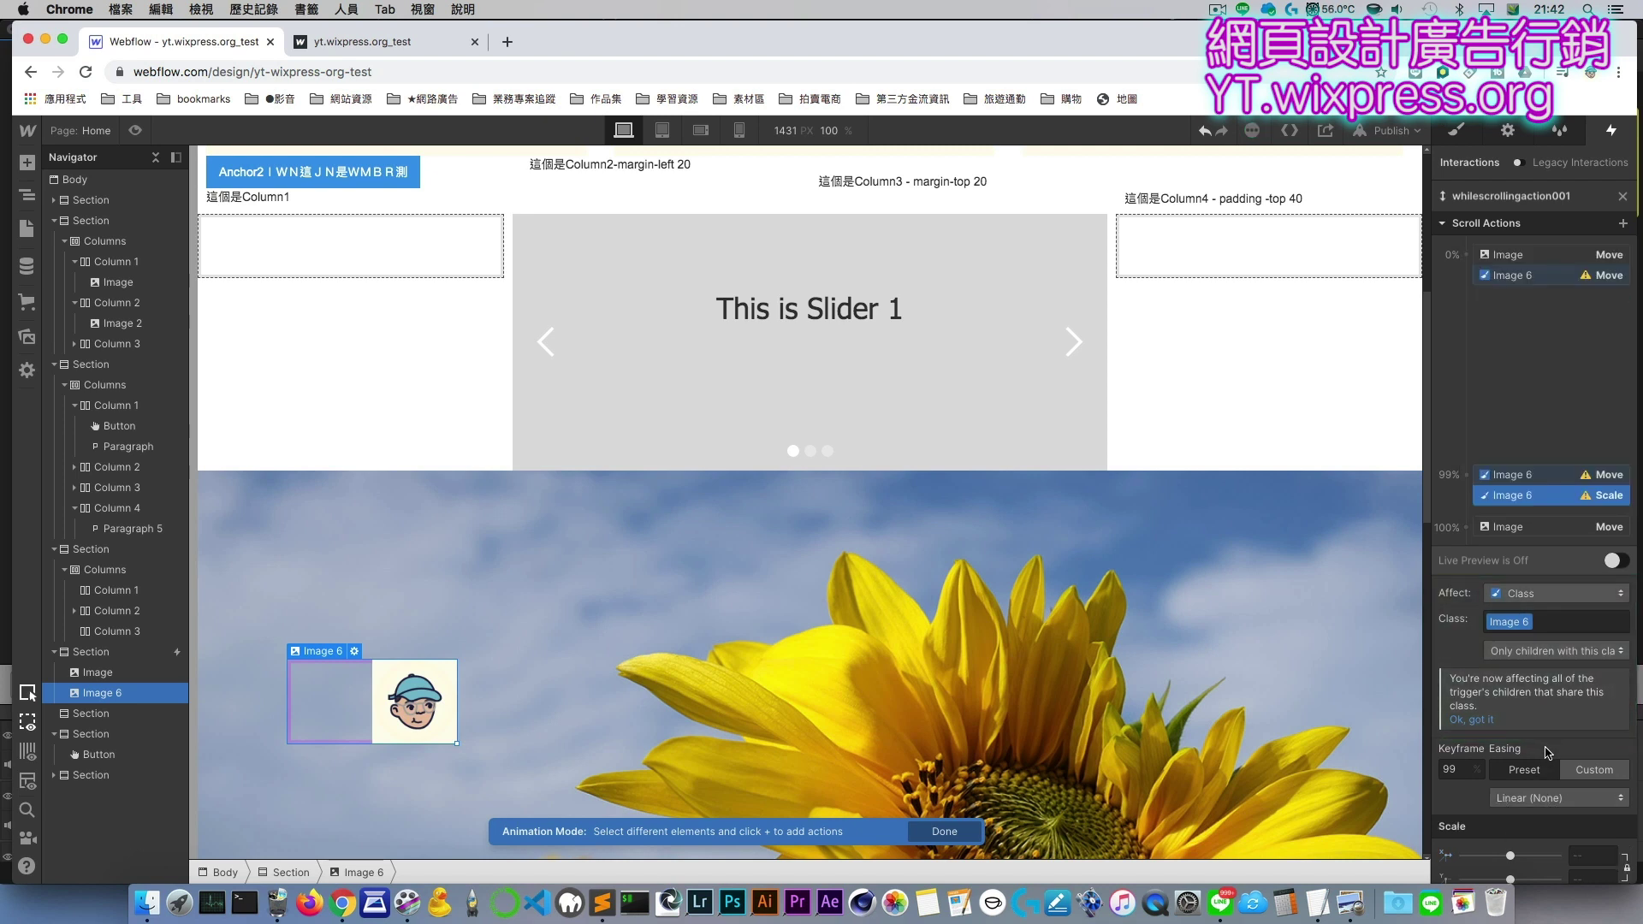
scroll(1566, 769, down, 1)
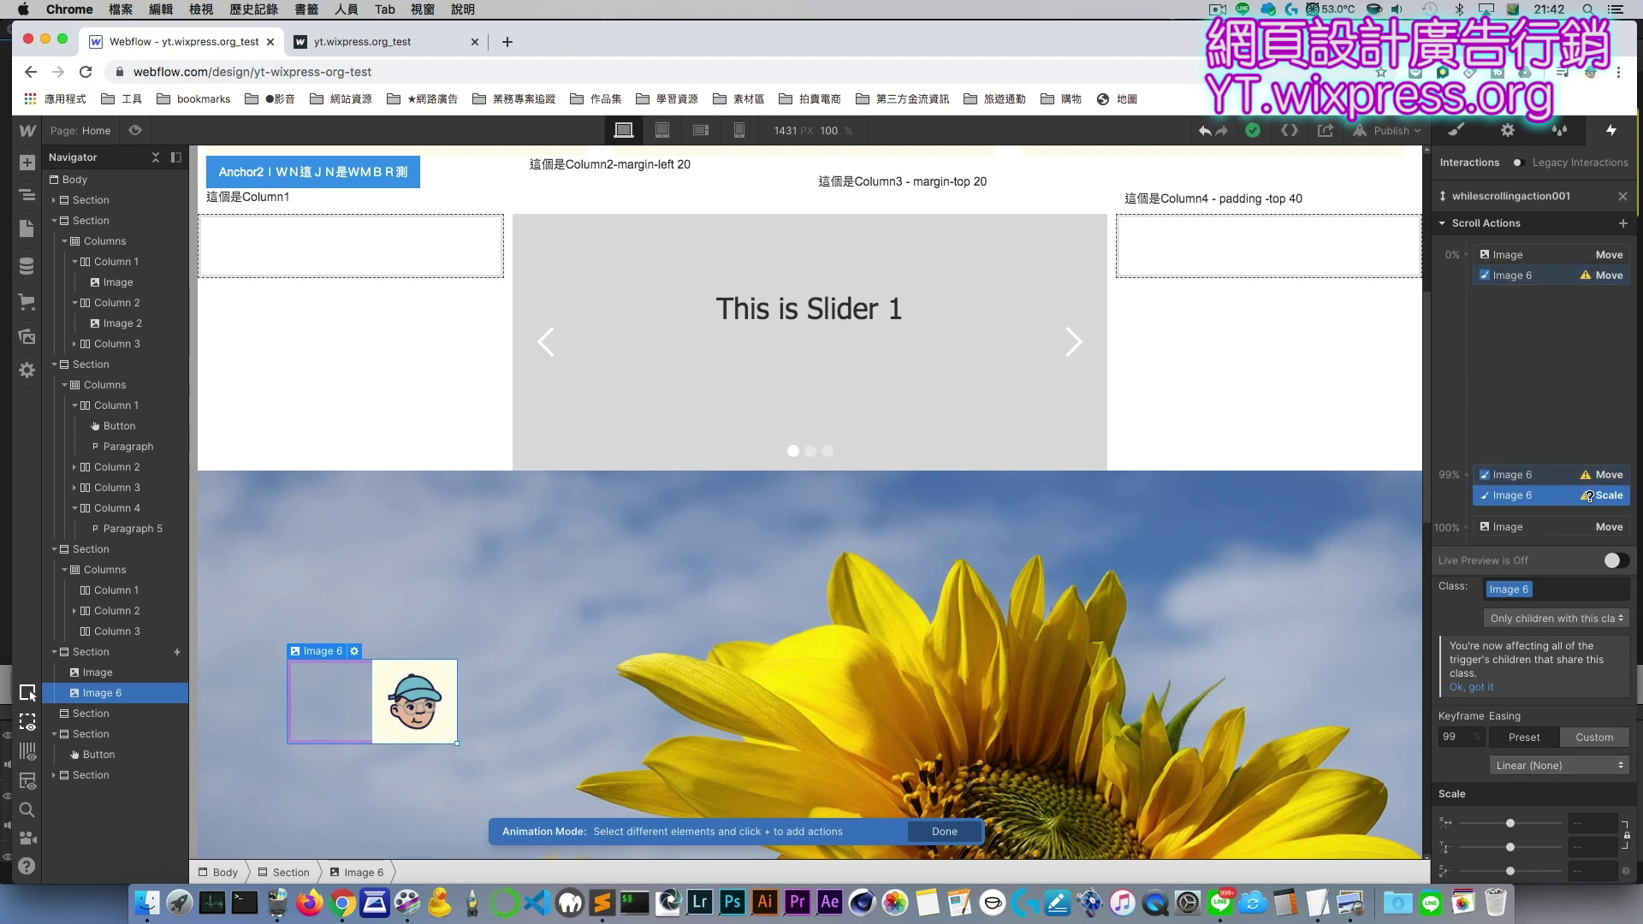
key(BackSpace)
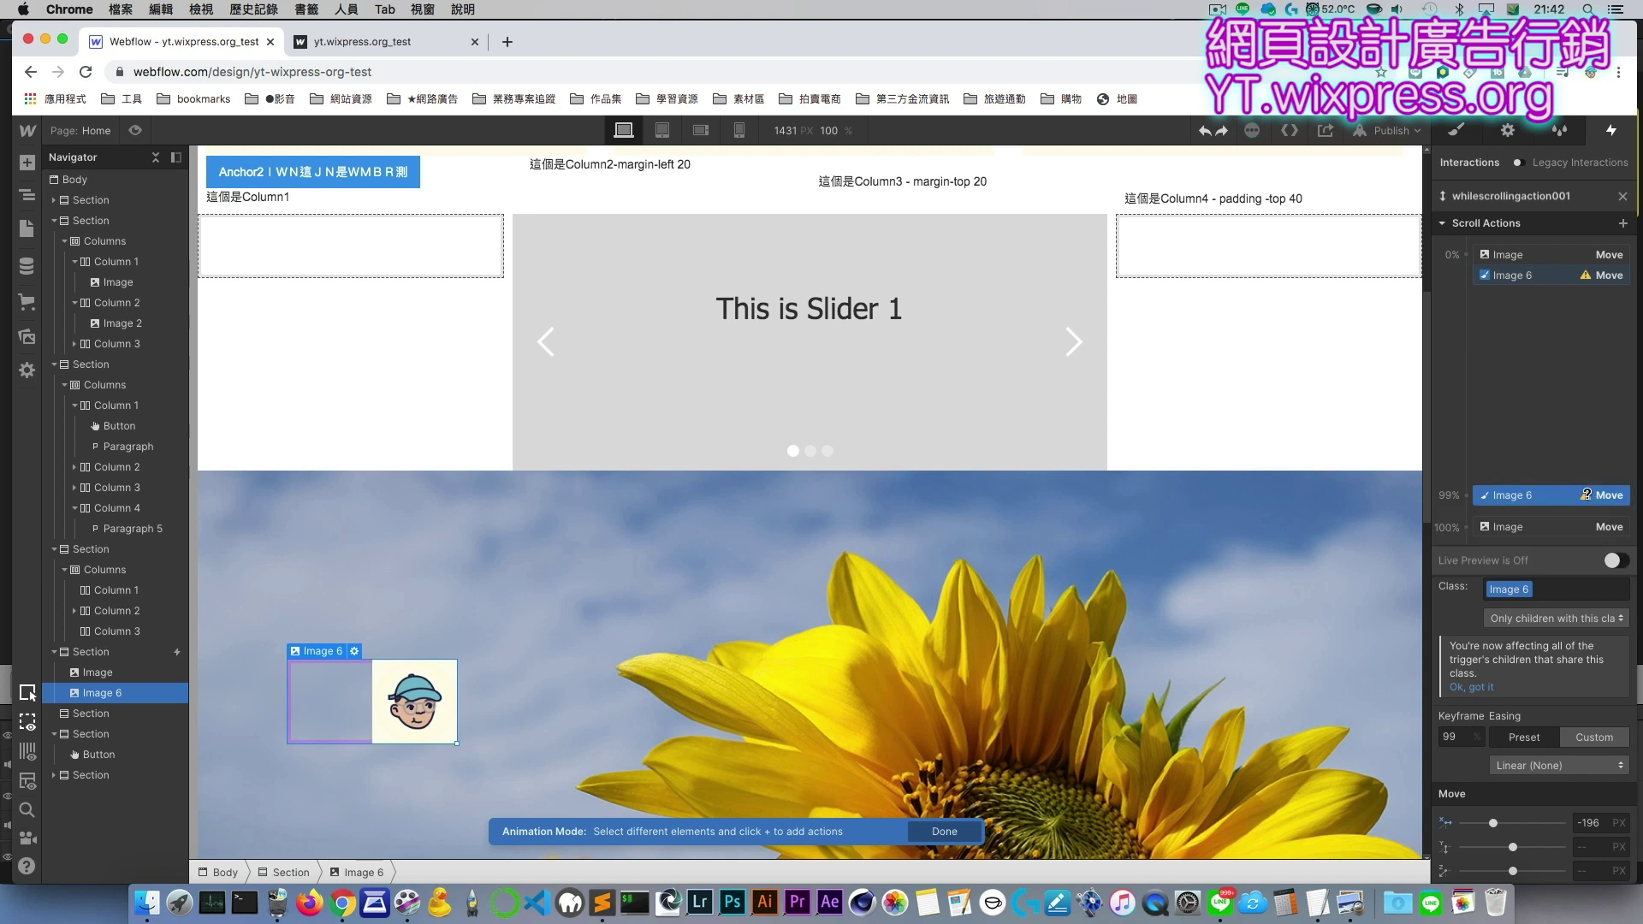
Step: Add a Scale action of 0.4 for the small logo and place it at the 0% keyframe
click(1552, 291)
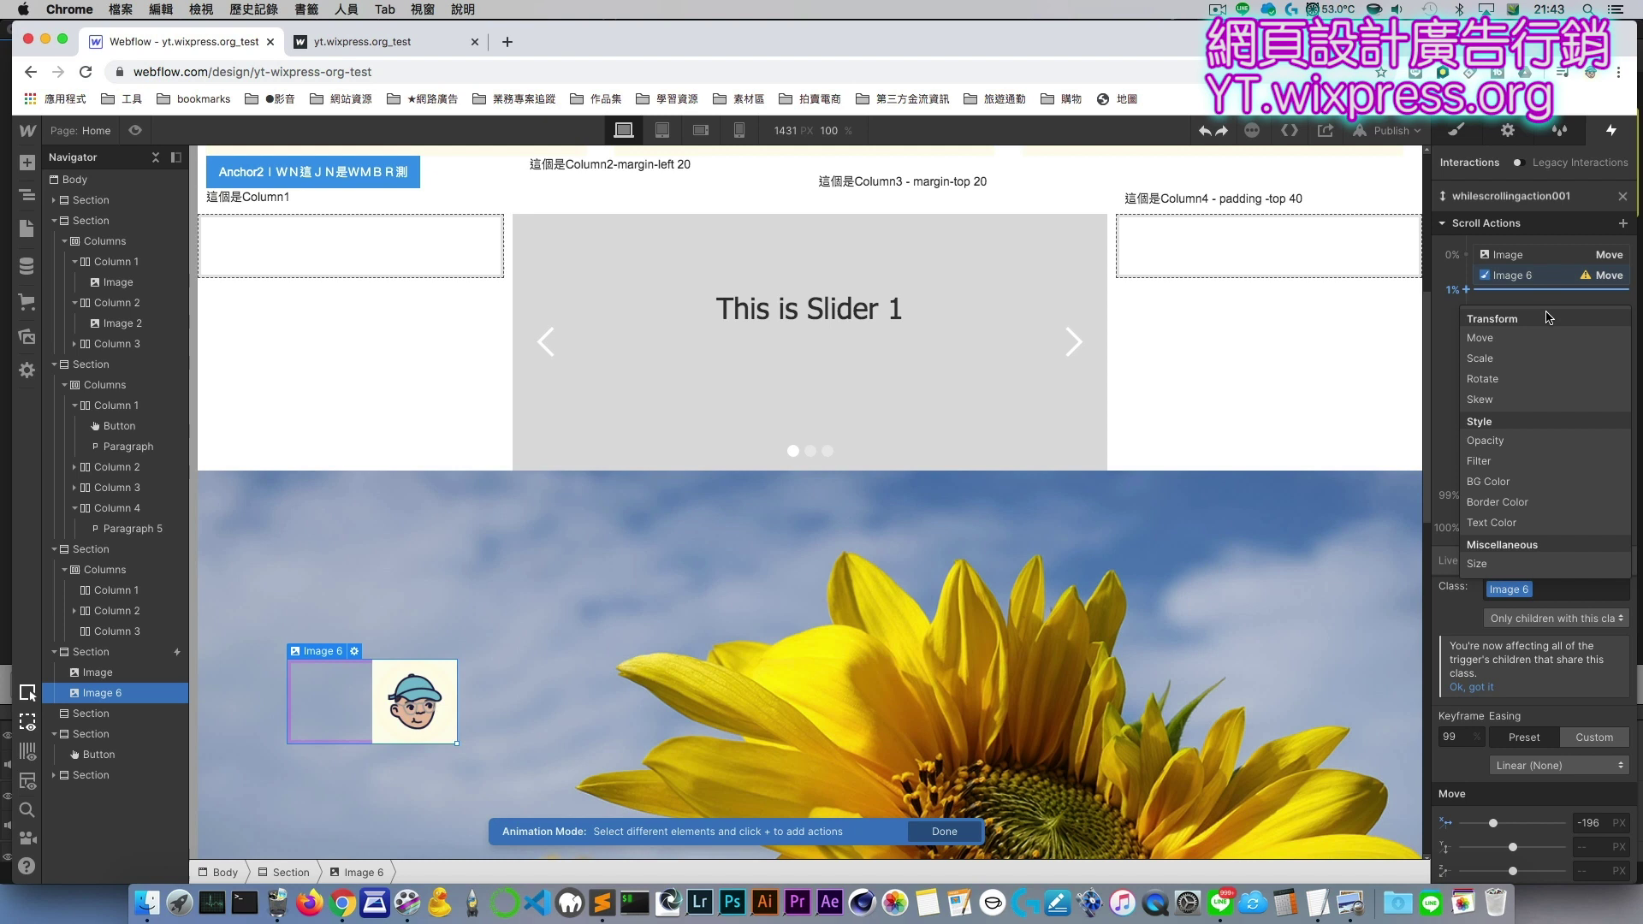
click(1541, 361)
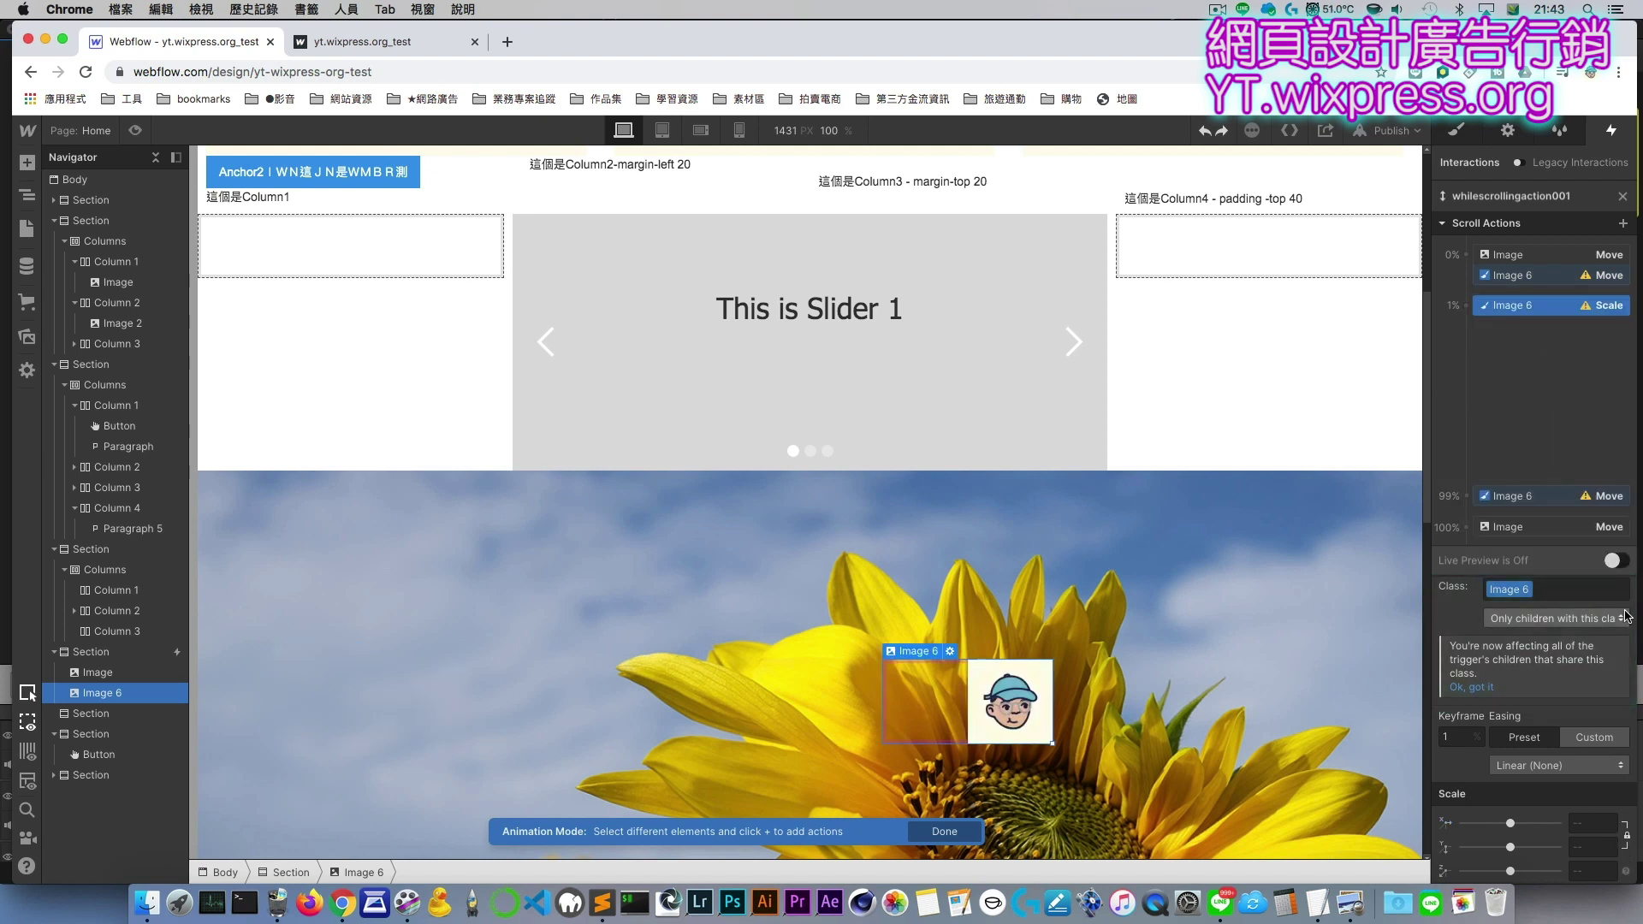
drag(1534, 828, 1482, 824)
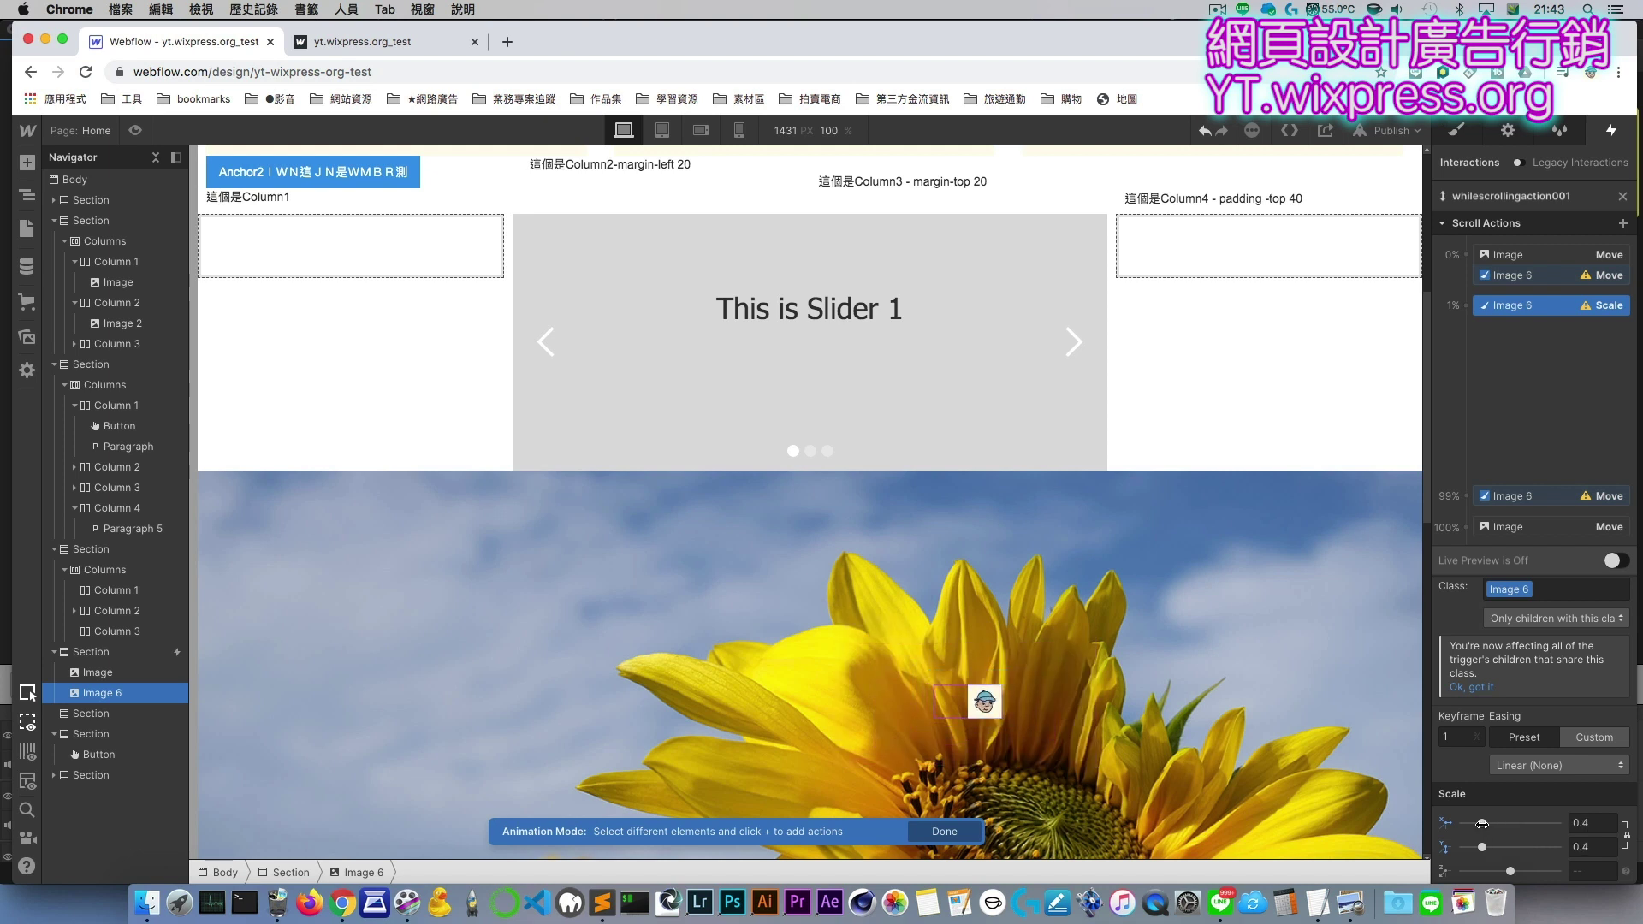
drag(1541, 311, 1519, 253)
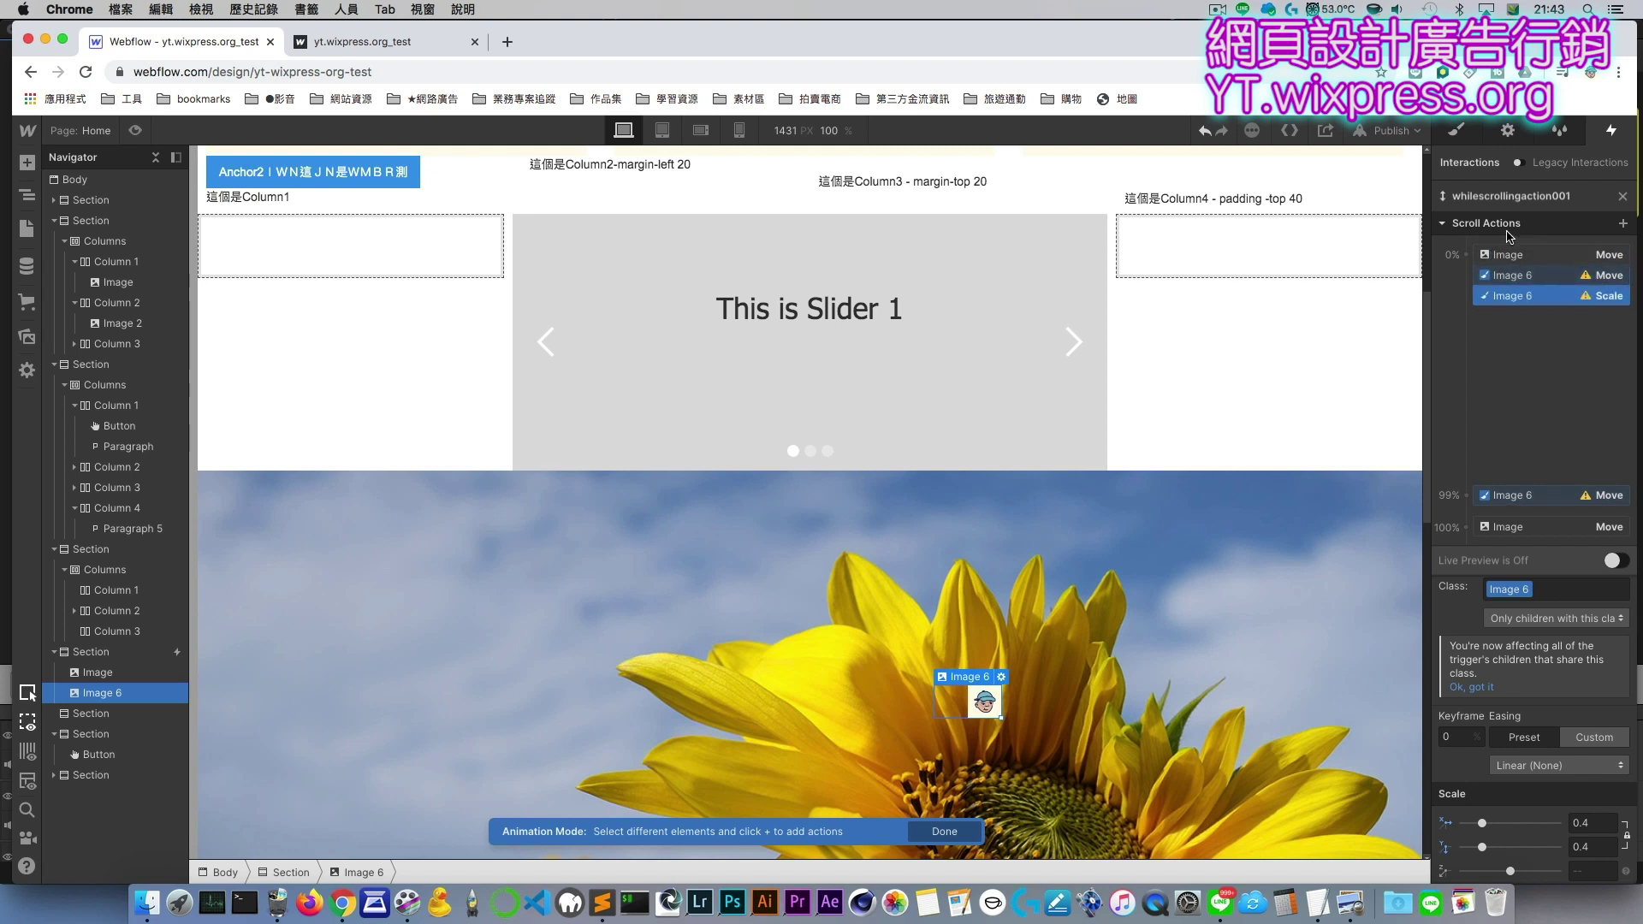
Step: Add a Scale action of 1.5 for the small logo and shift its closing Scale and Move actions to the 100% keyframe
drag(1571, 503, 1568, 484)
click(1568, 484)
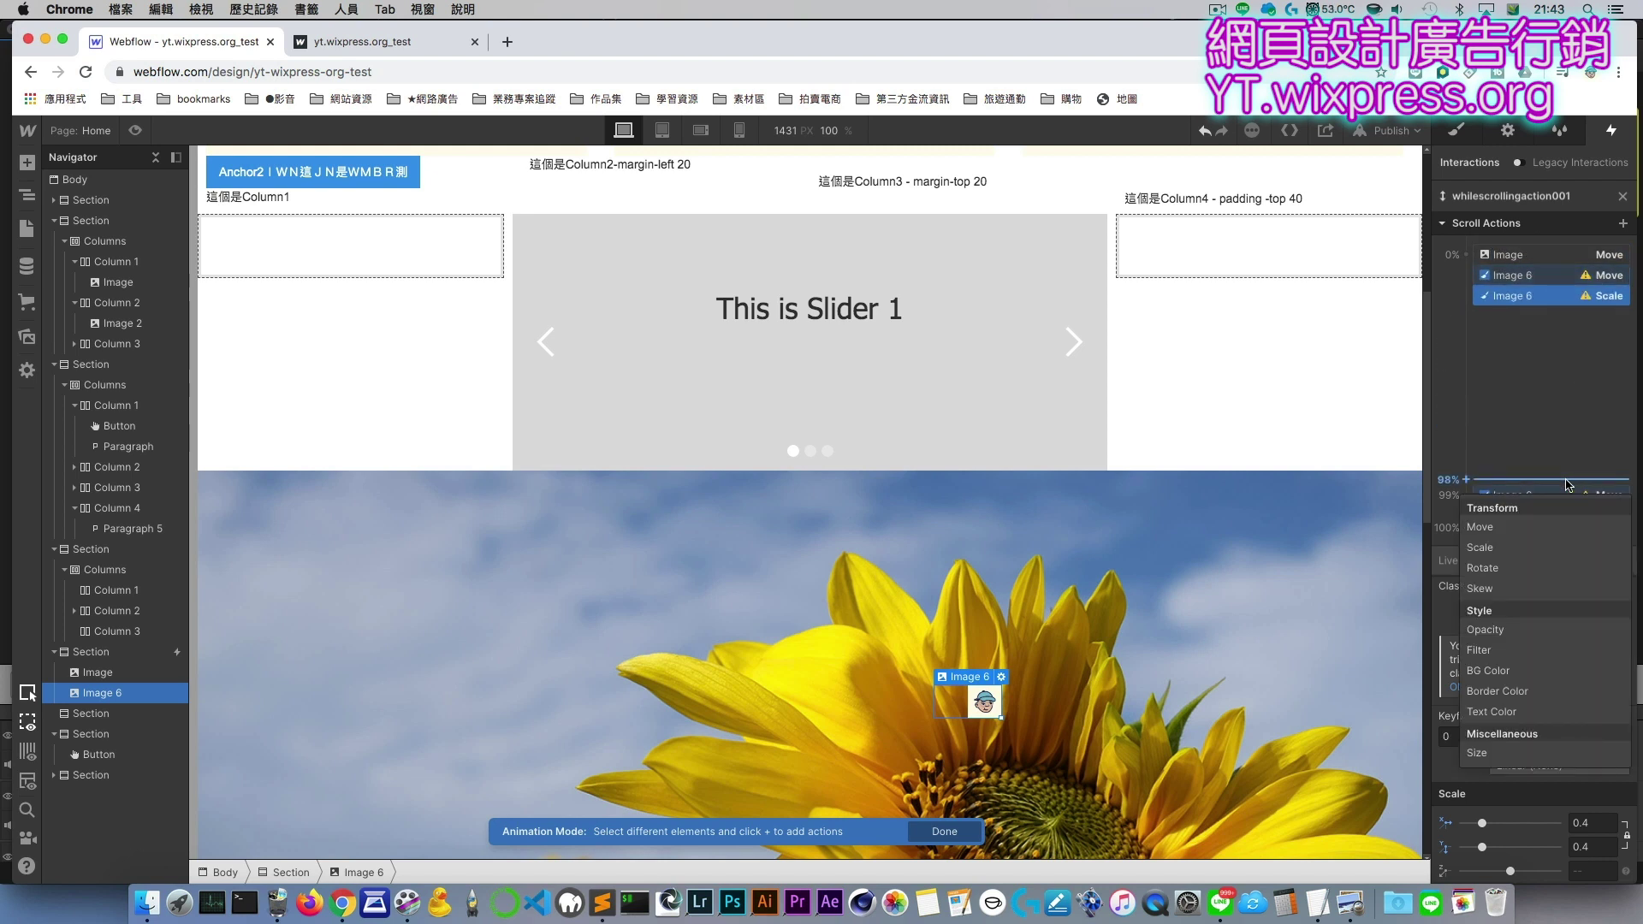
click(1531, 548)
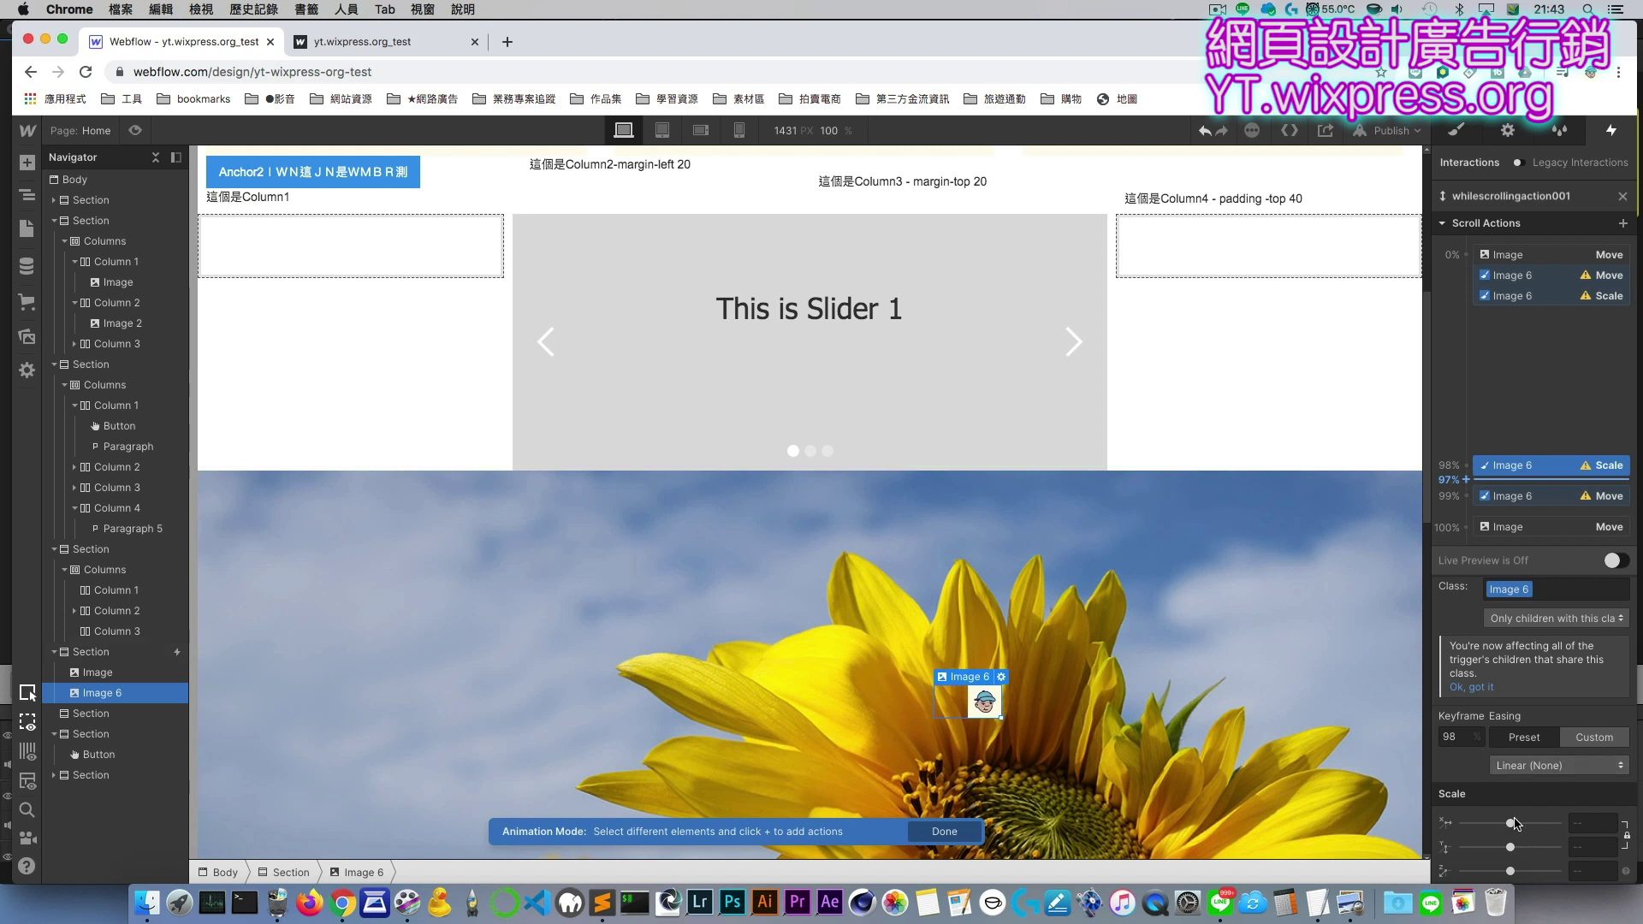
drag(1513, 822, 1535, 822)
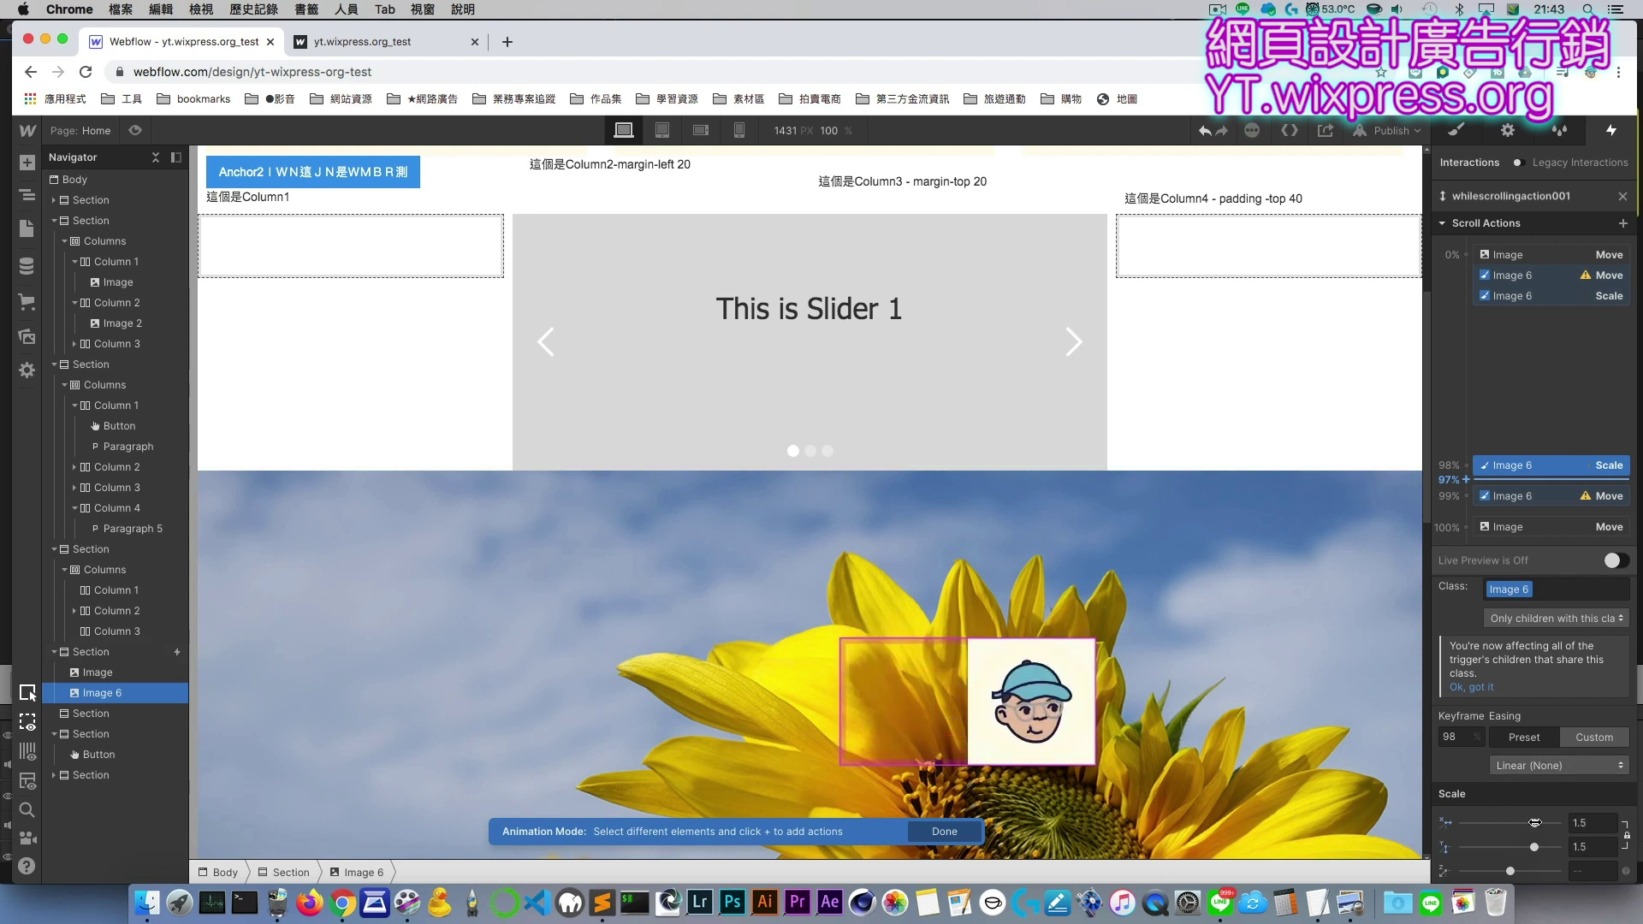
mouse_move(1551, 469)
mouse_down()
mouse_move(1551, 522)
mouse_move(1540, 513)
mouse_up()
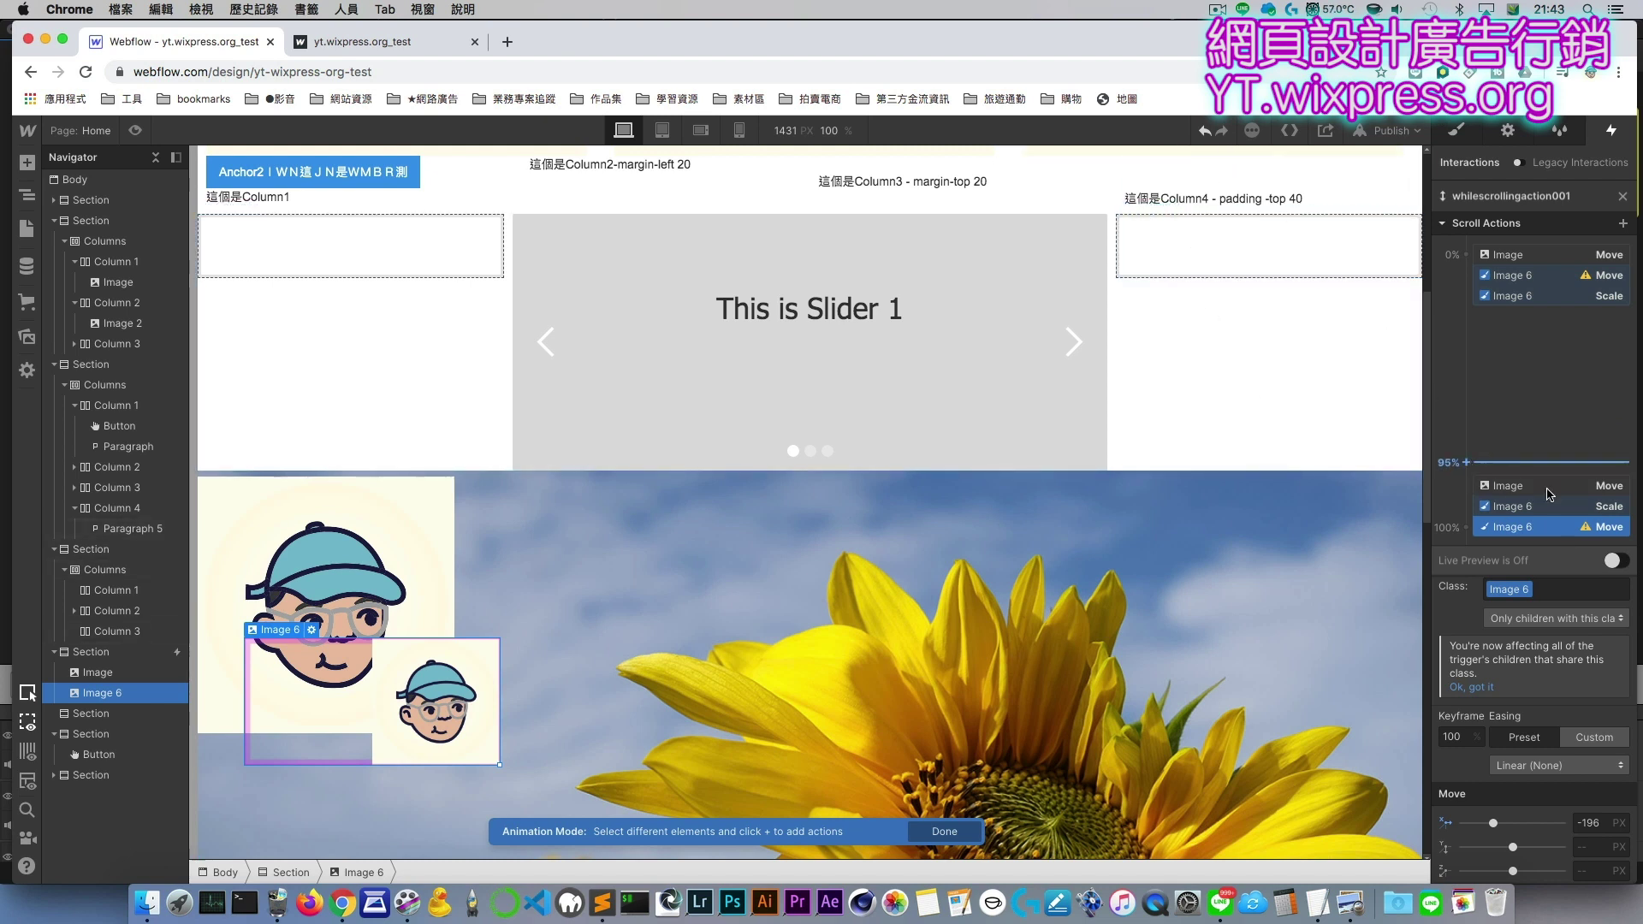
Step: Publish the site to the selected webflow.io domain, switch to the published page and reload it
click(1391, 131)
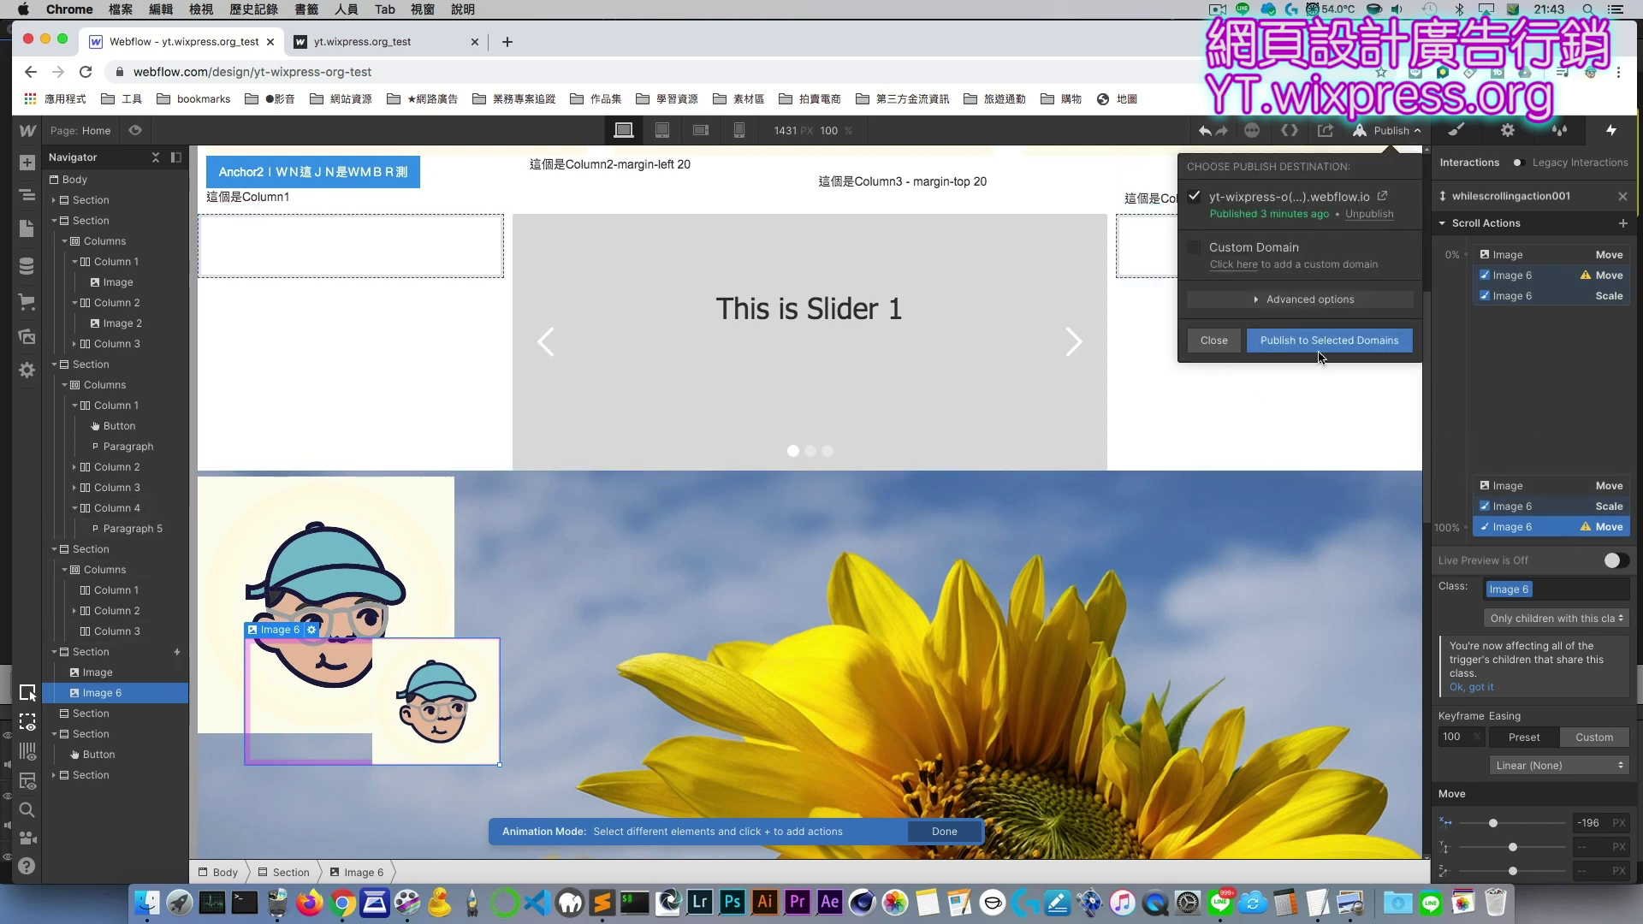
click(1316, 343)
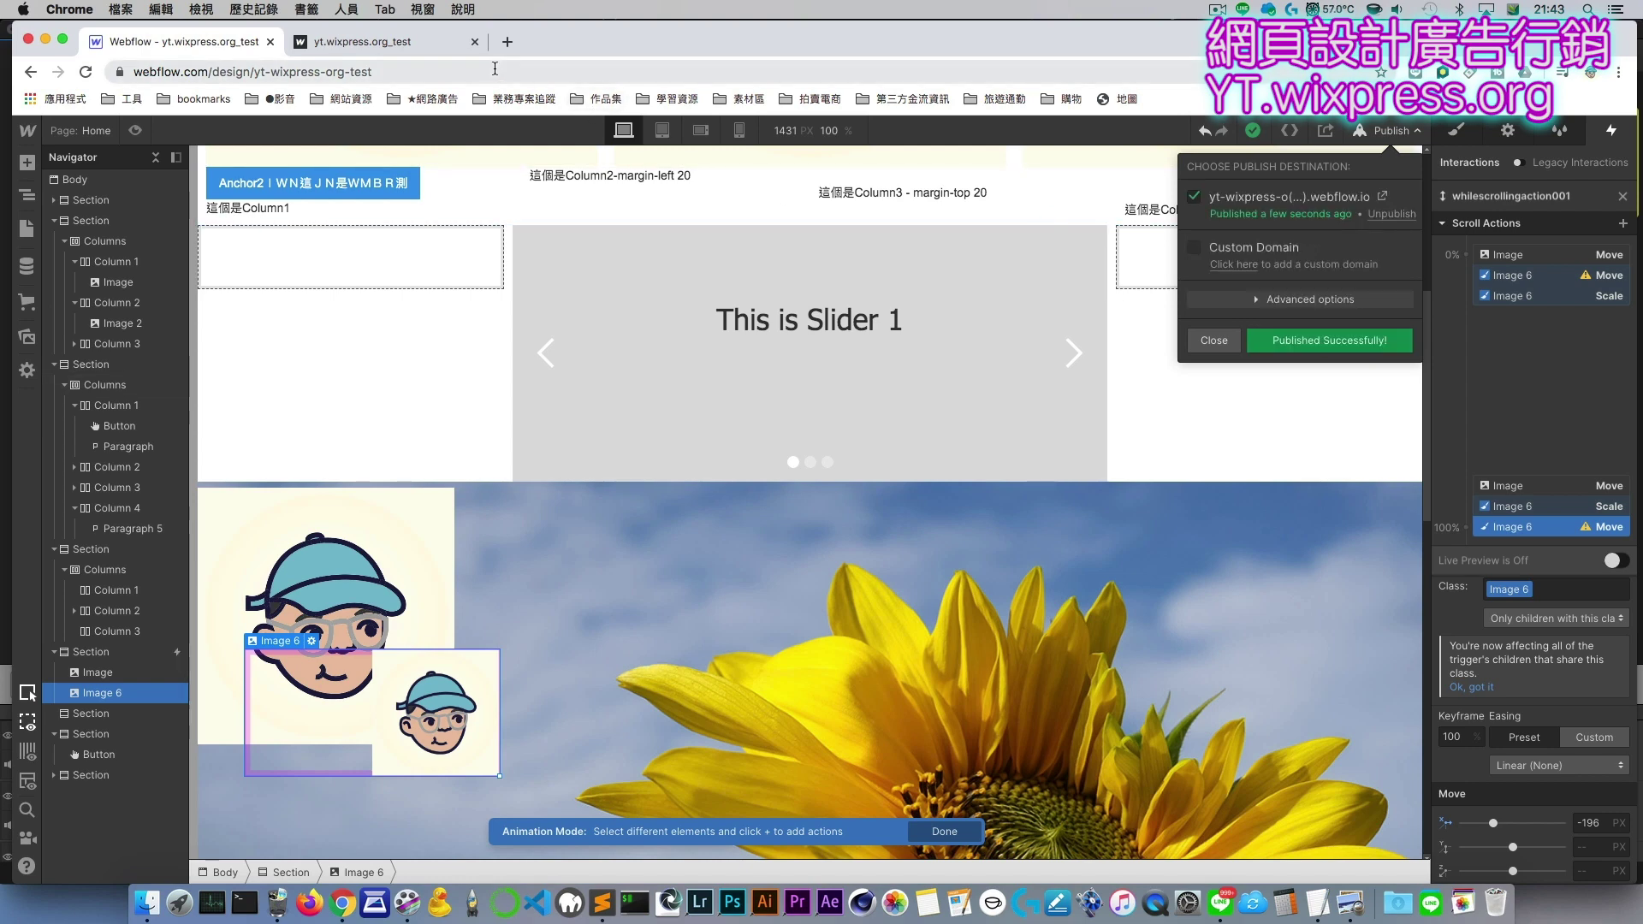
click(418, 47)
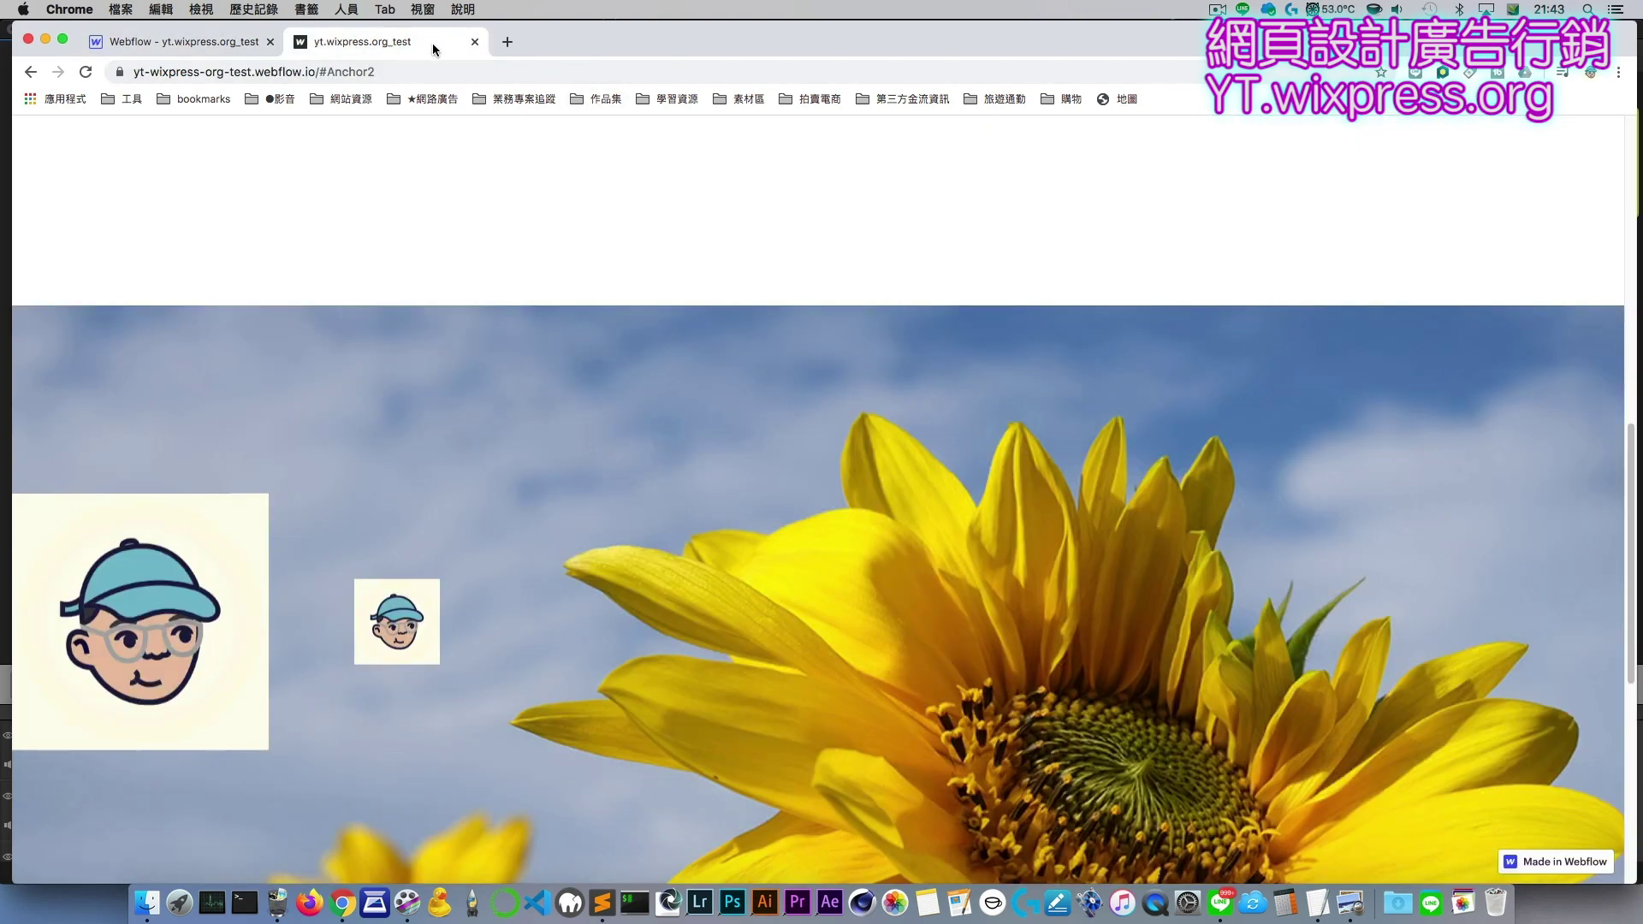
key(super+r)
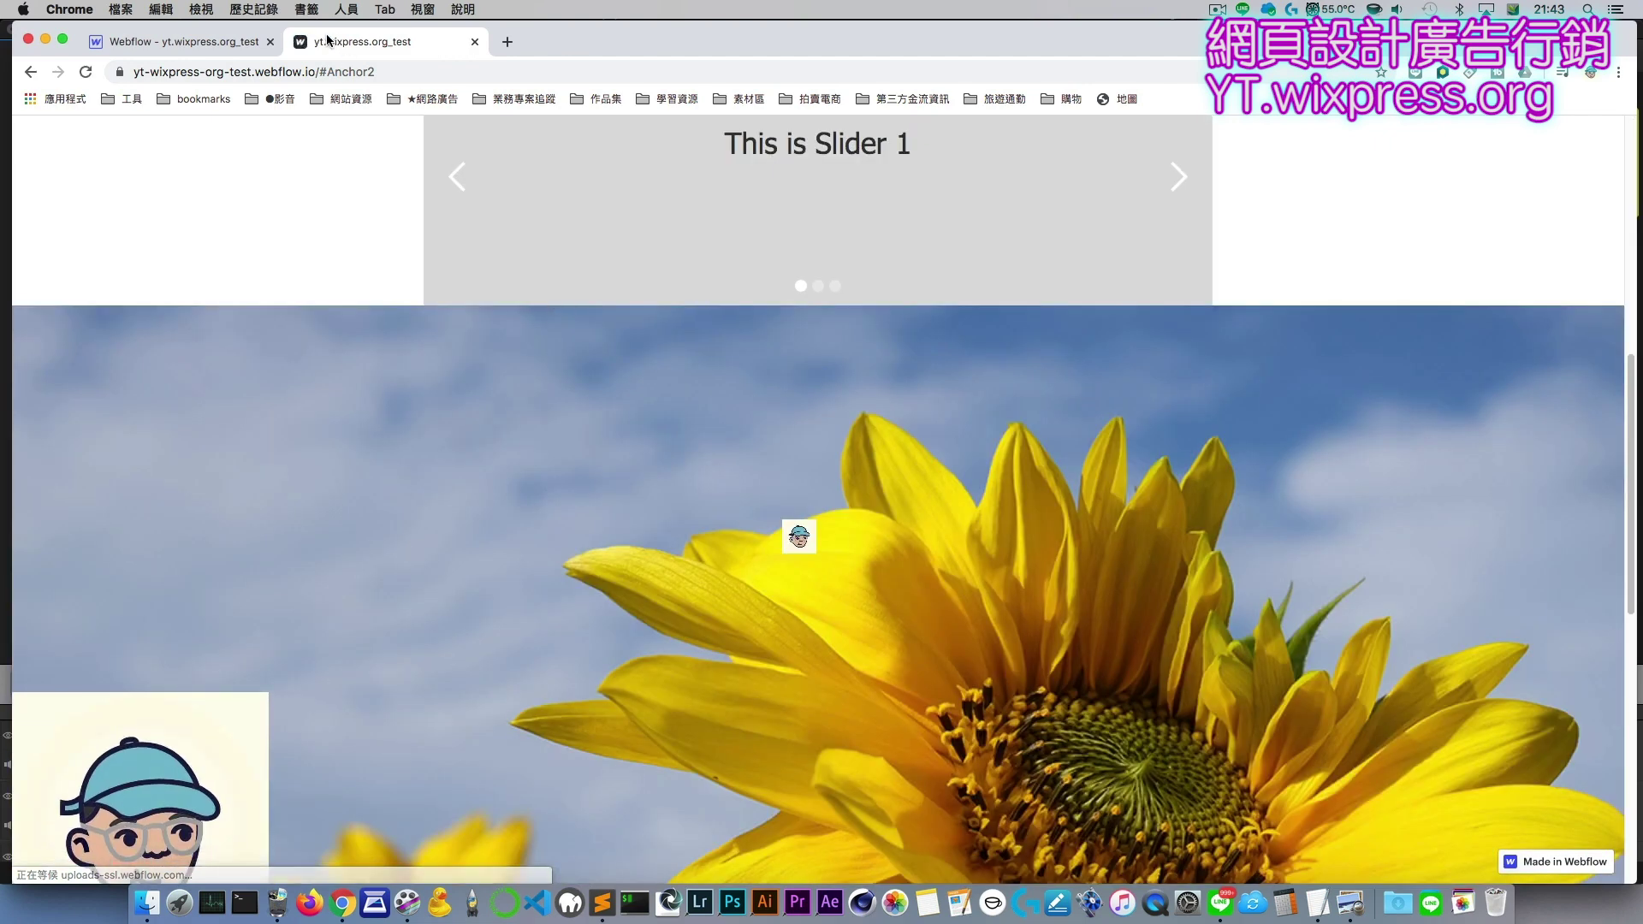
Step: Load the published page without the #Anchor2 fragment in its address
drag(317, 72, 582, 66)
key(BackSpace)
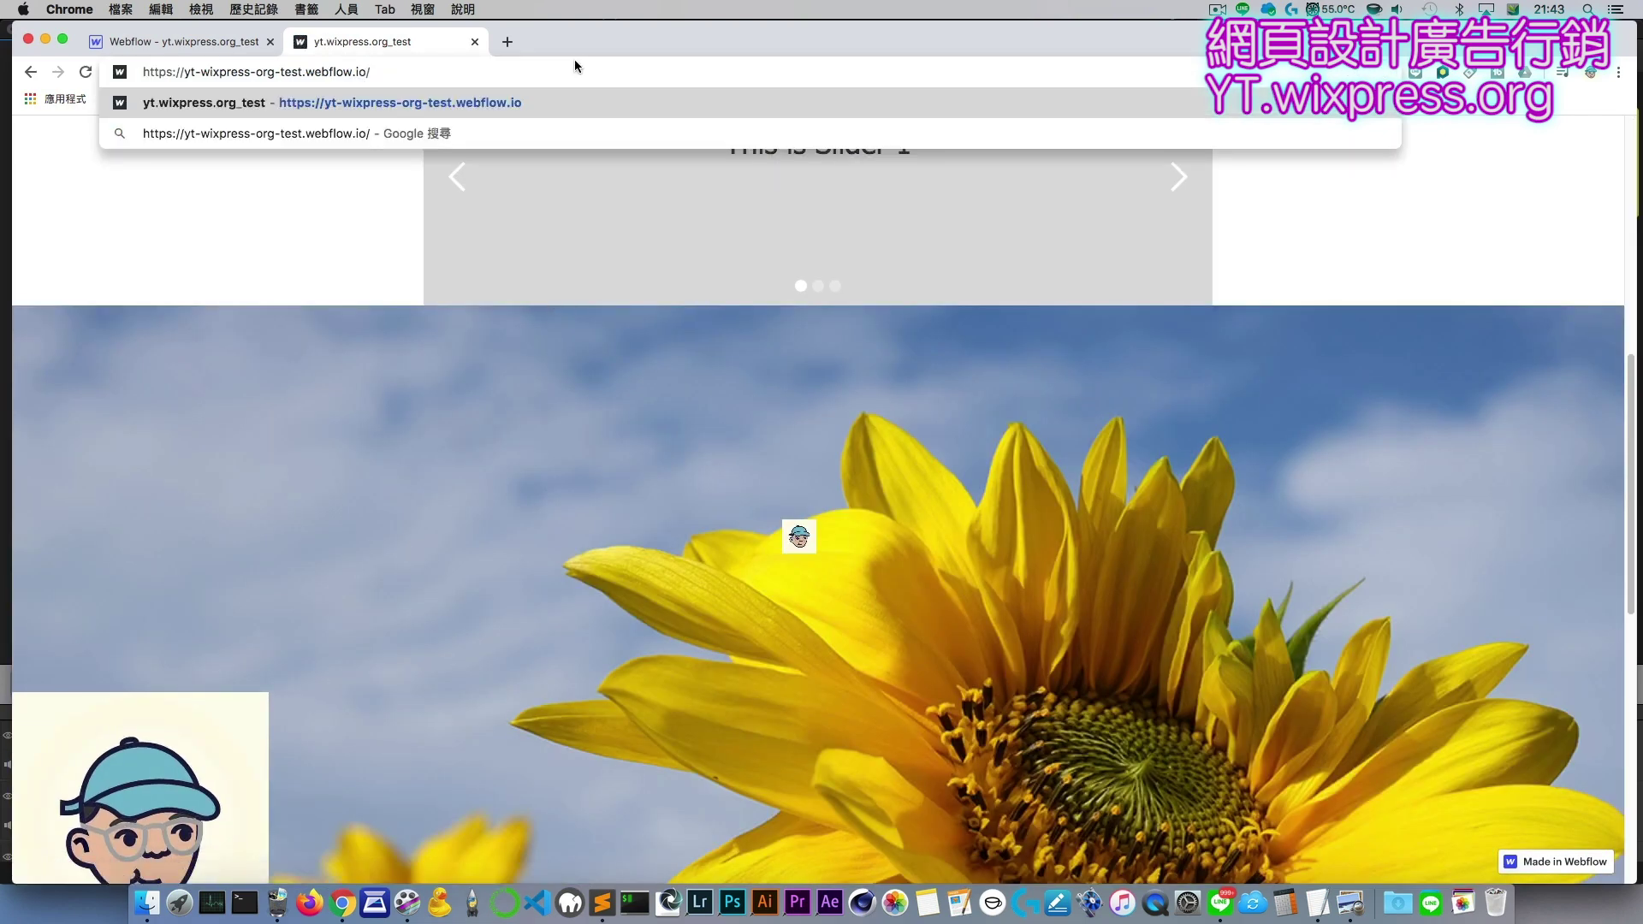
key(Return)
Step: Examine how the large and small logos in the sunflower section move and scale while the published page scrolls
scroll(507, 251, down, 3)
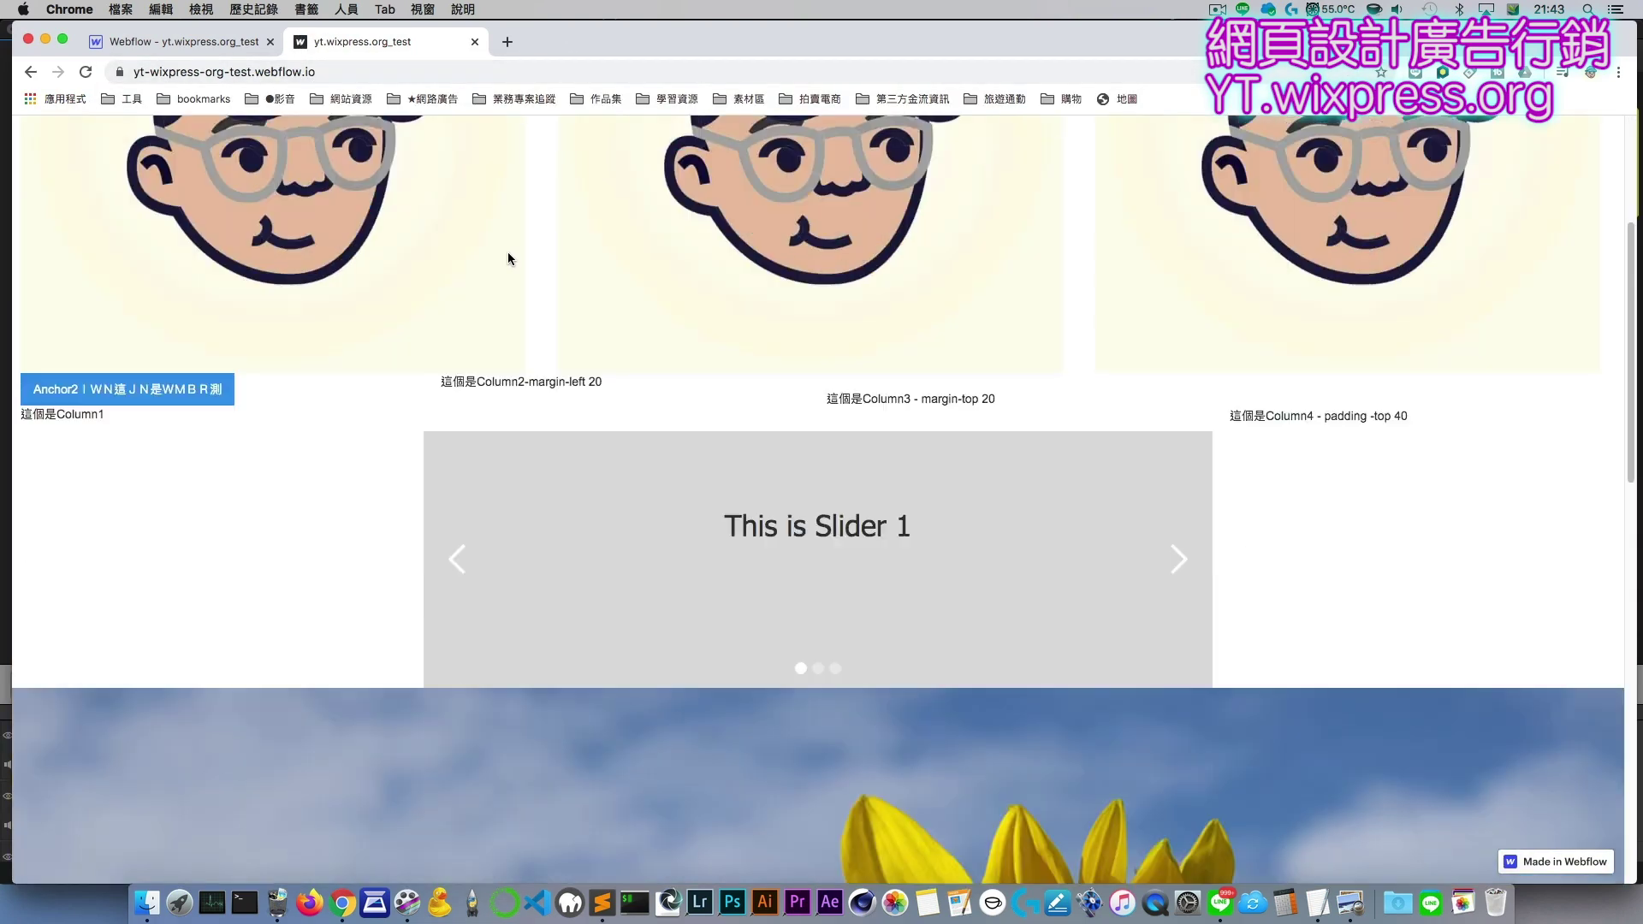
scroll(507, 257, down, 10)
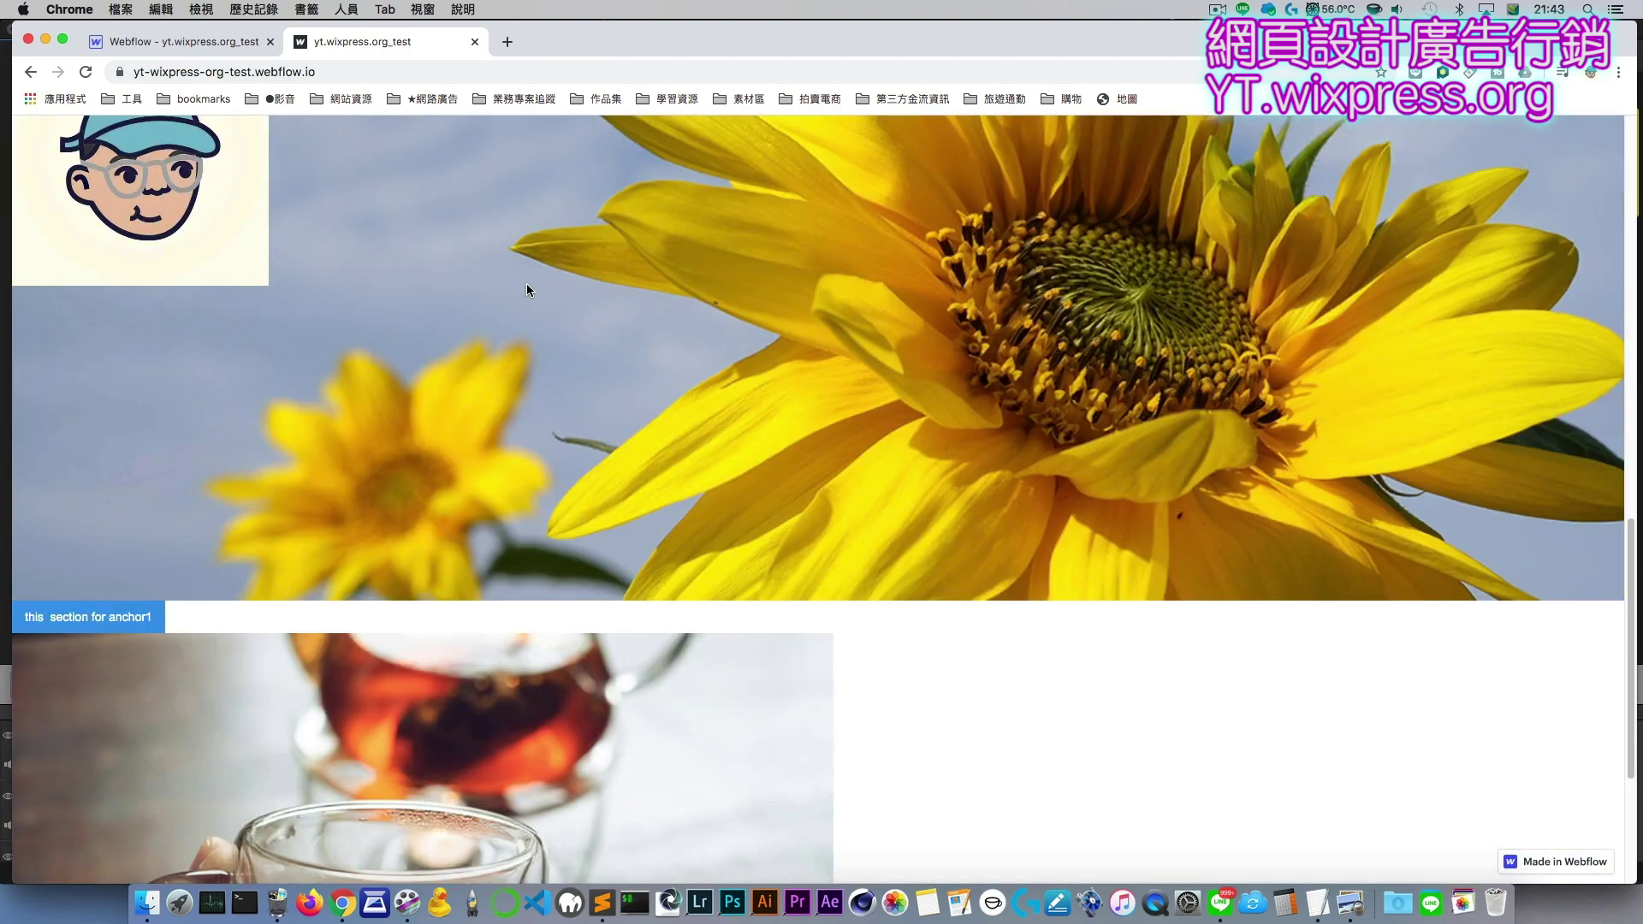
scroll(526, 284, down, 3)
scroll(527, 283, up, 5)
scroll(527, 284, down, 4)
scroll(527, 285, up, 4)
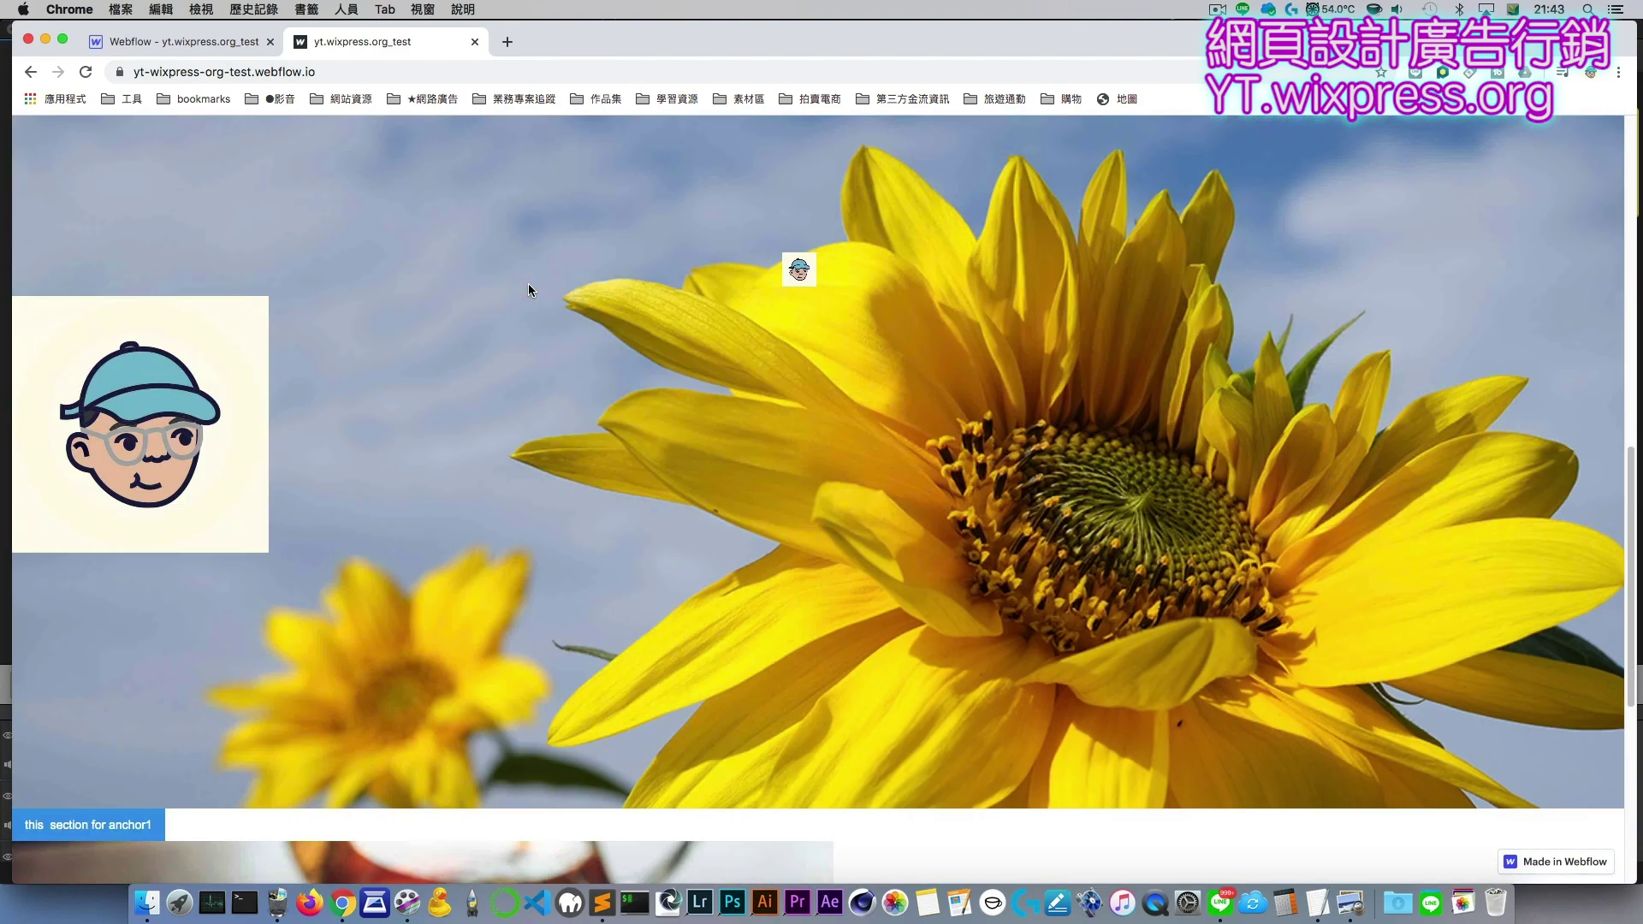
scroll(527, 285, down, 2)
scroll(527, 284, up, 5)
scroll(529, 284, down, 5)
scroll(524, 296, up, 4)
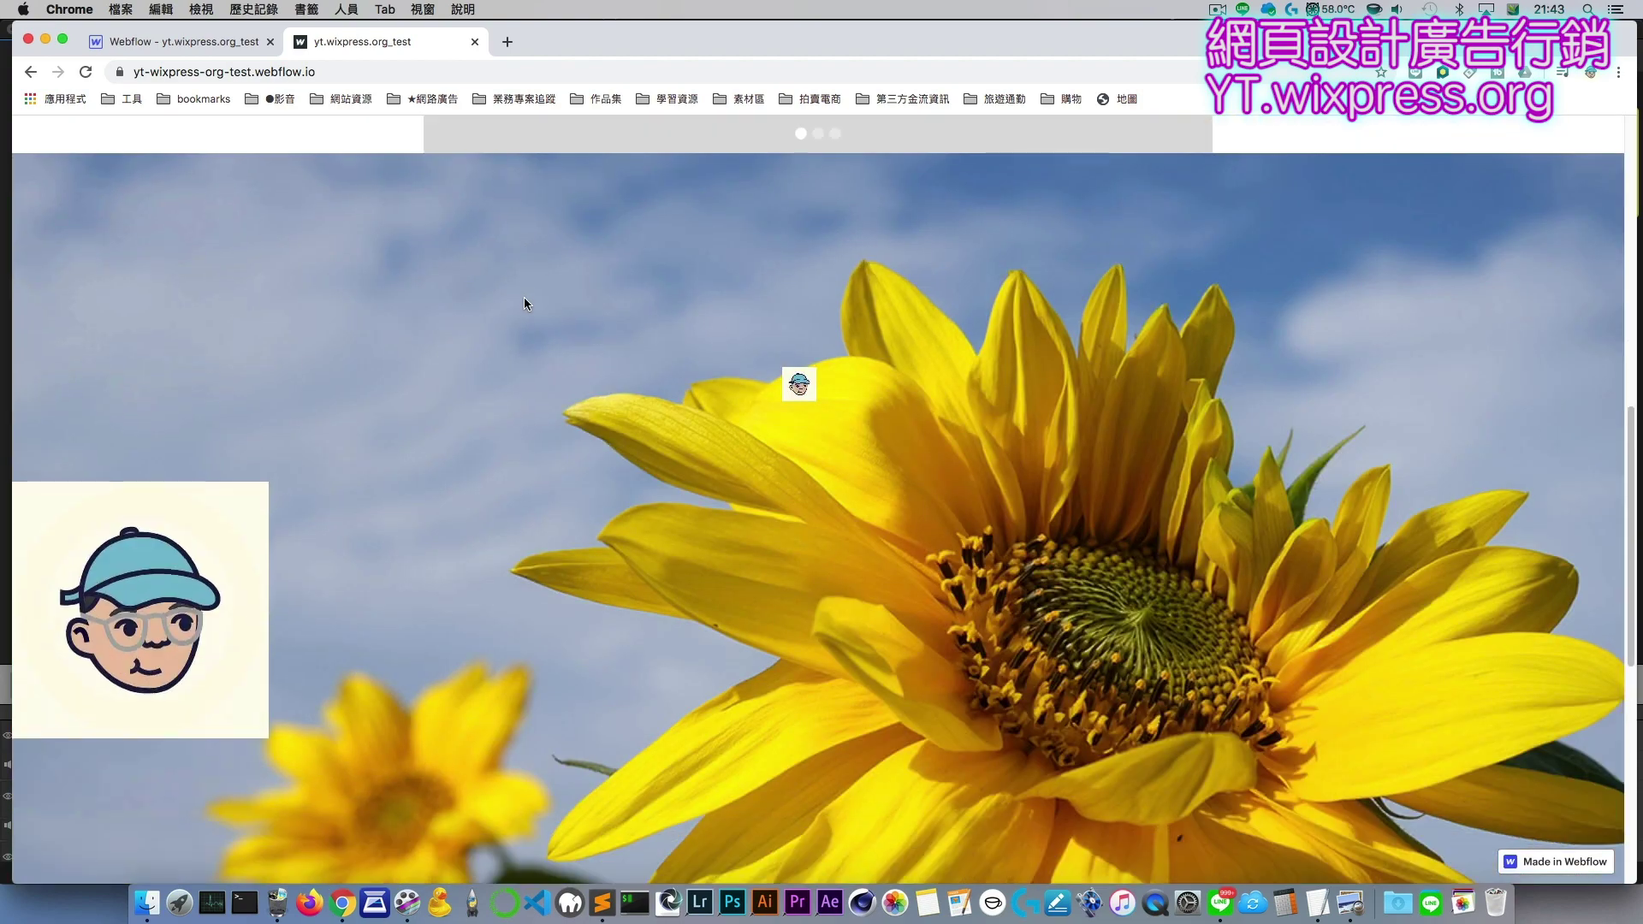
scroll(523, 304, down, 5)
scroll(531, 307, up, 4)
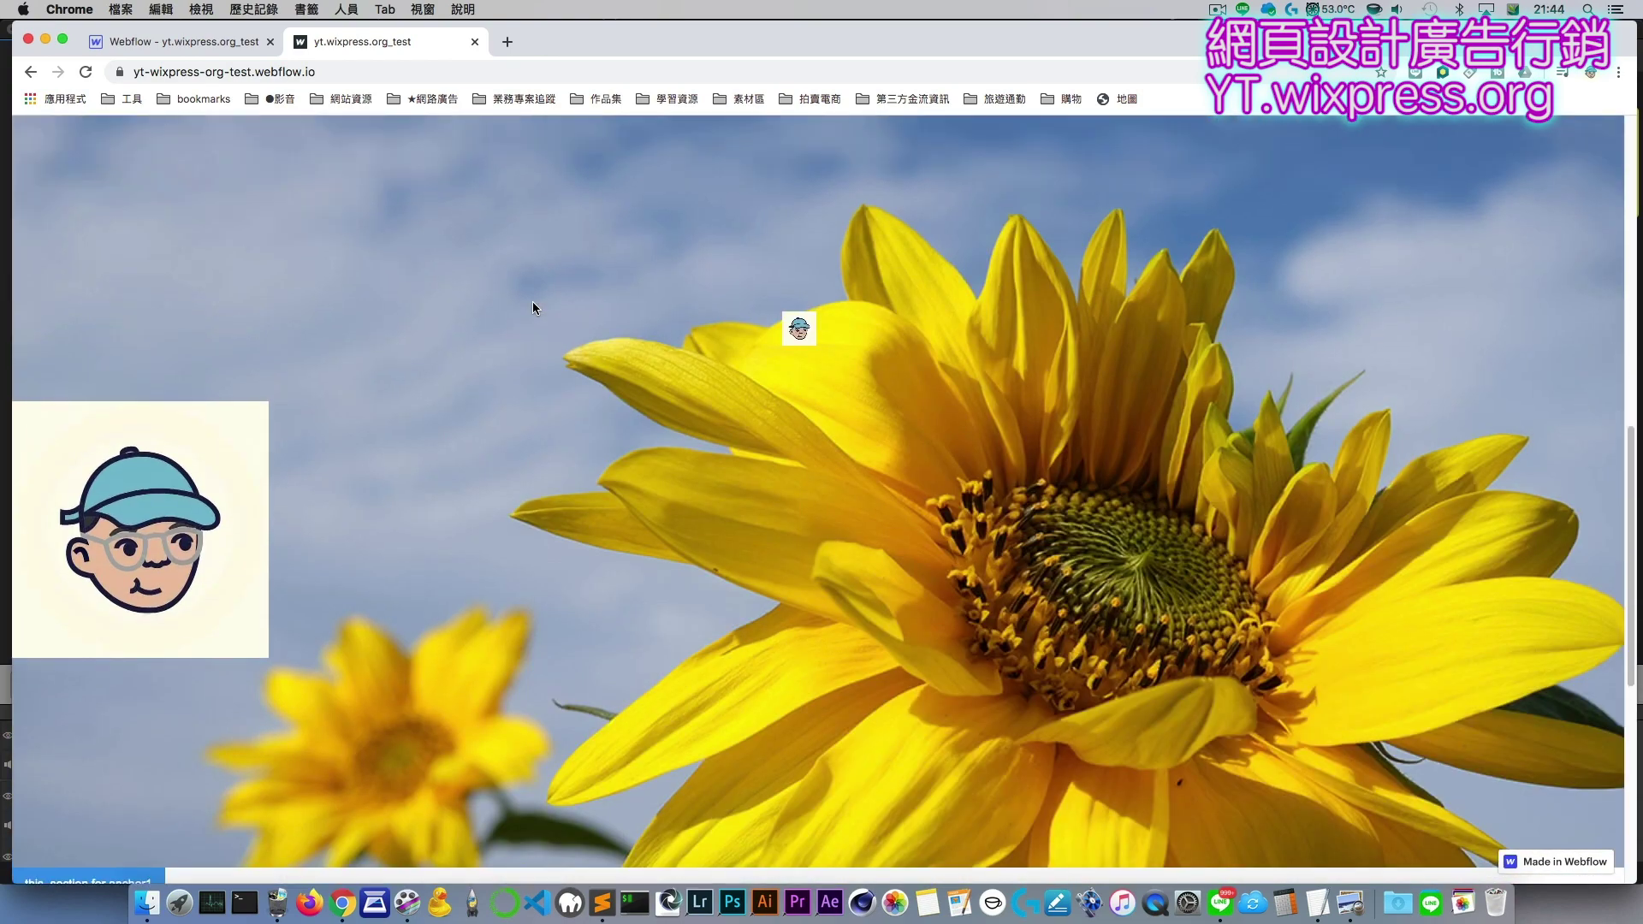
scroll(532, 307, down, 3)
scroll(534, 304, up, 4)
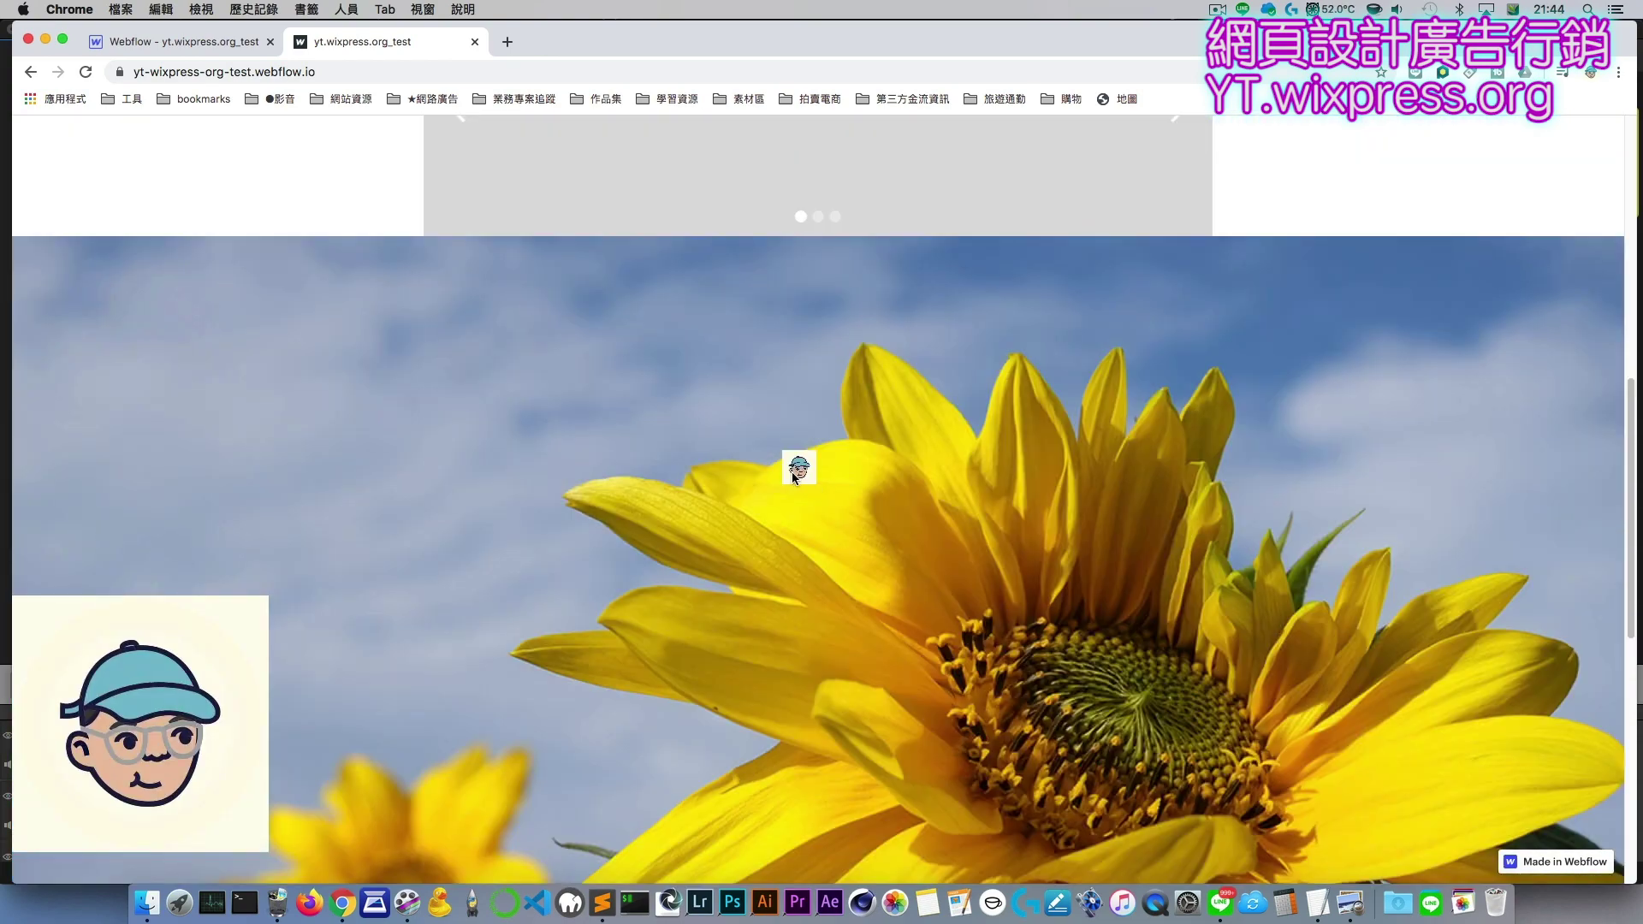
Step: Return to the Webflow Designer and delete the small logo's Scale actions at the 0% and 100% keyframes
click(120, 43)
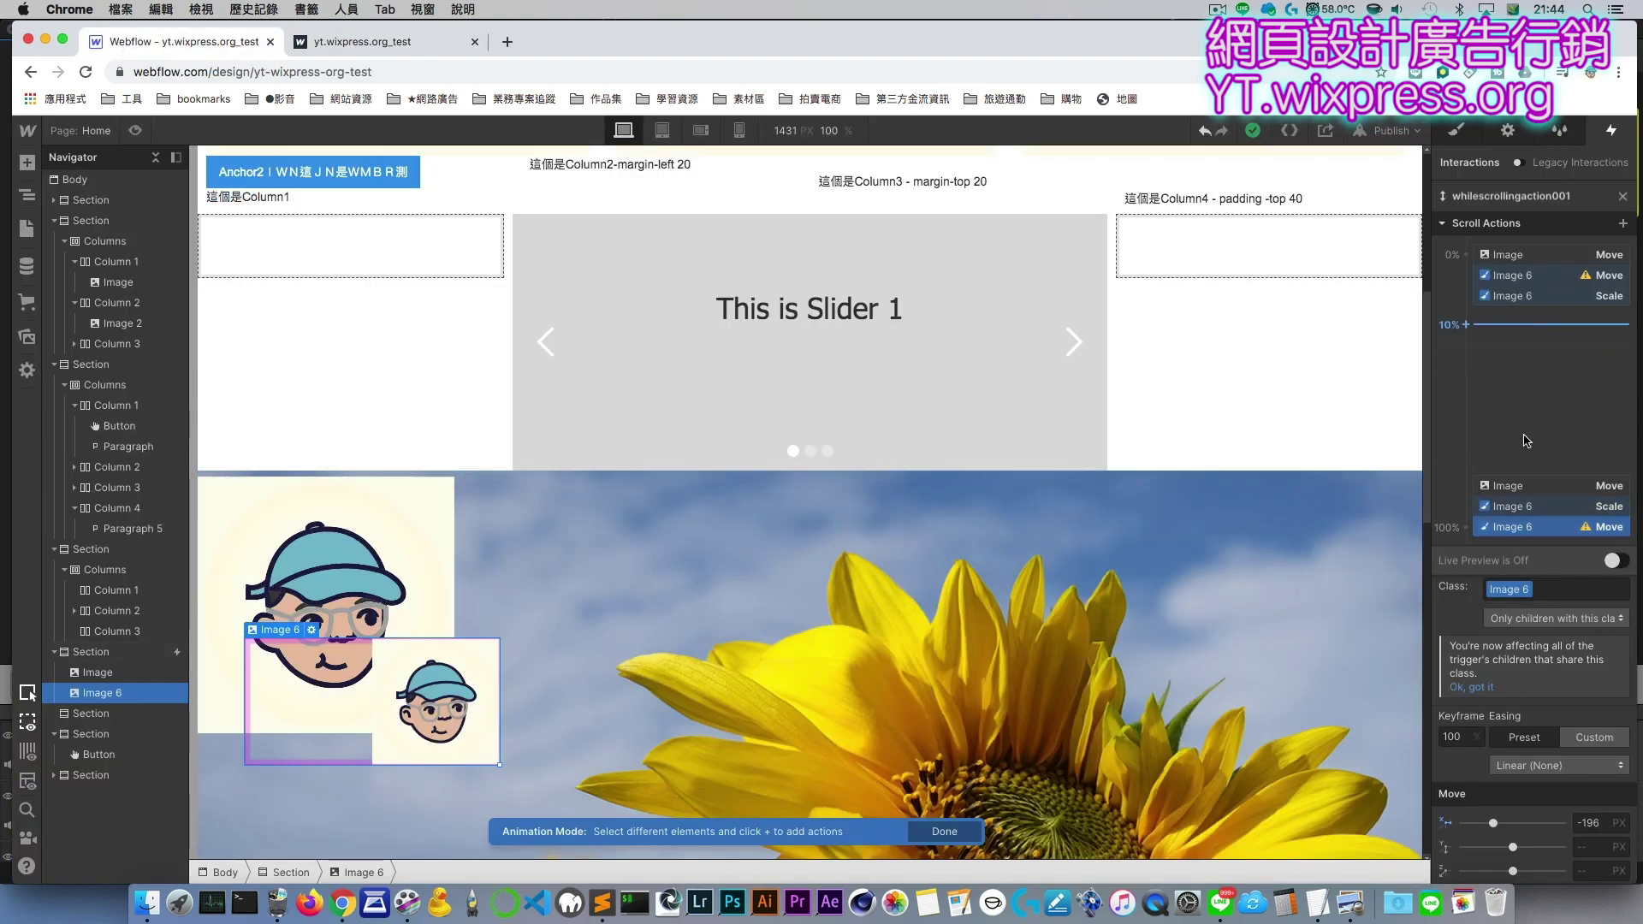
click(1534, 514)
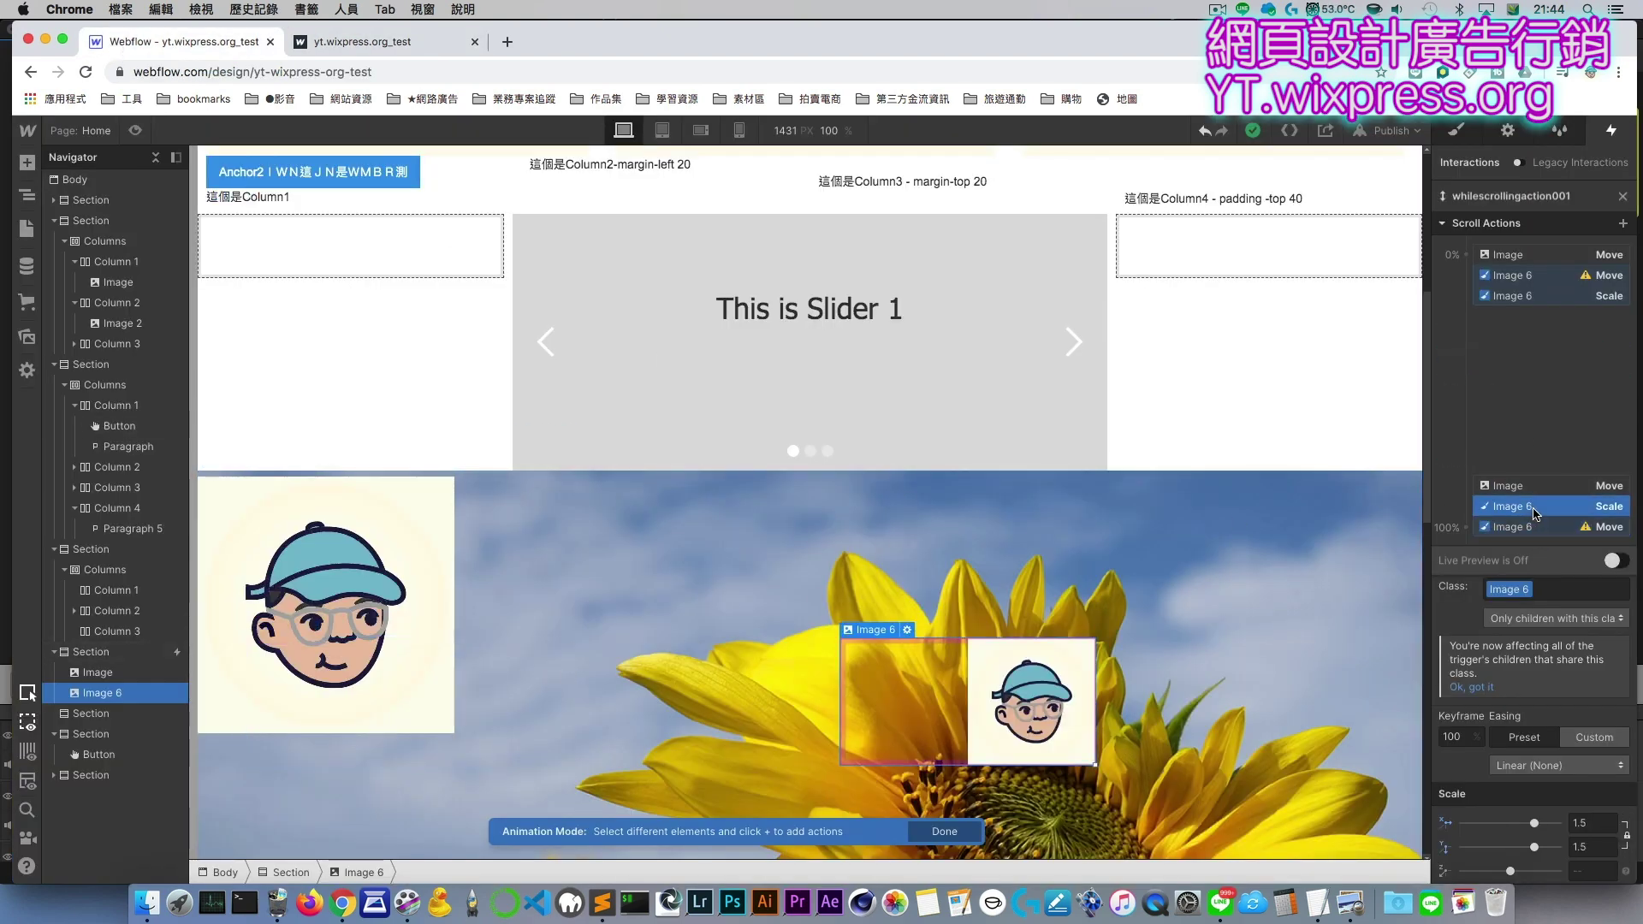
drag(1528, 505, 1539, 282)
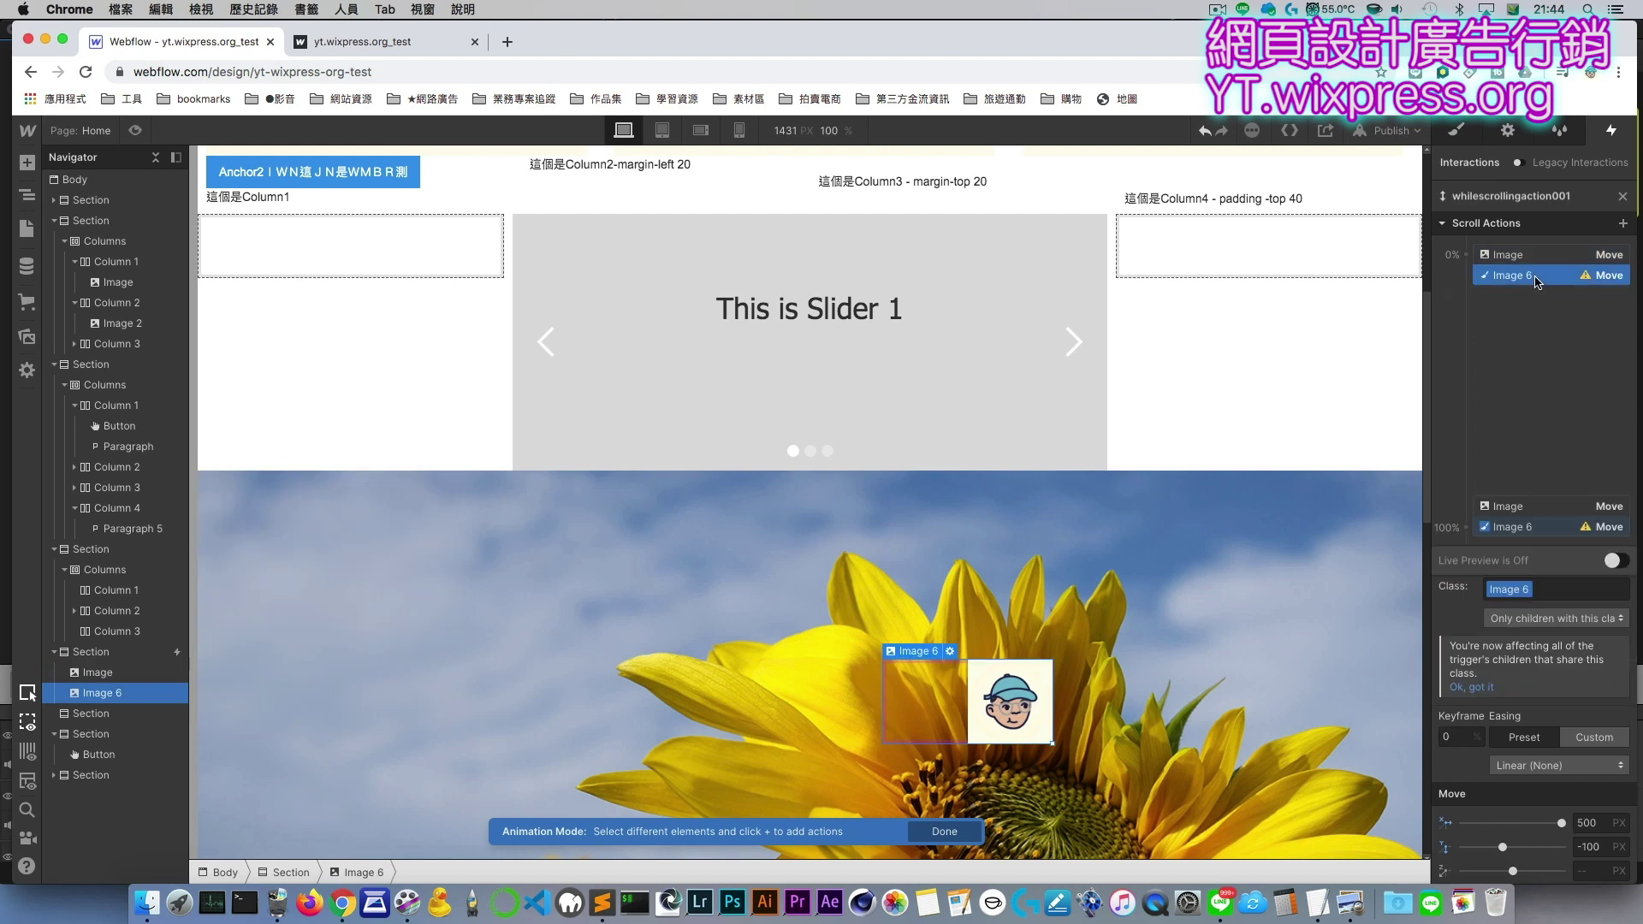
click(1546, 511)
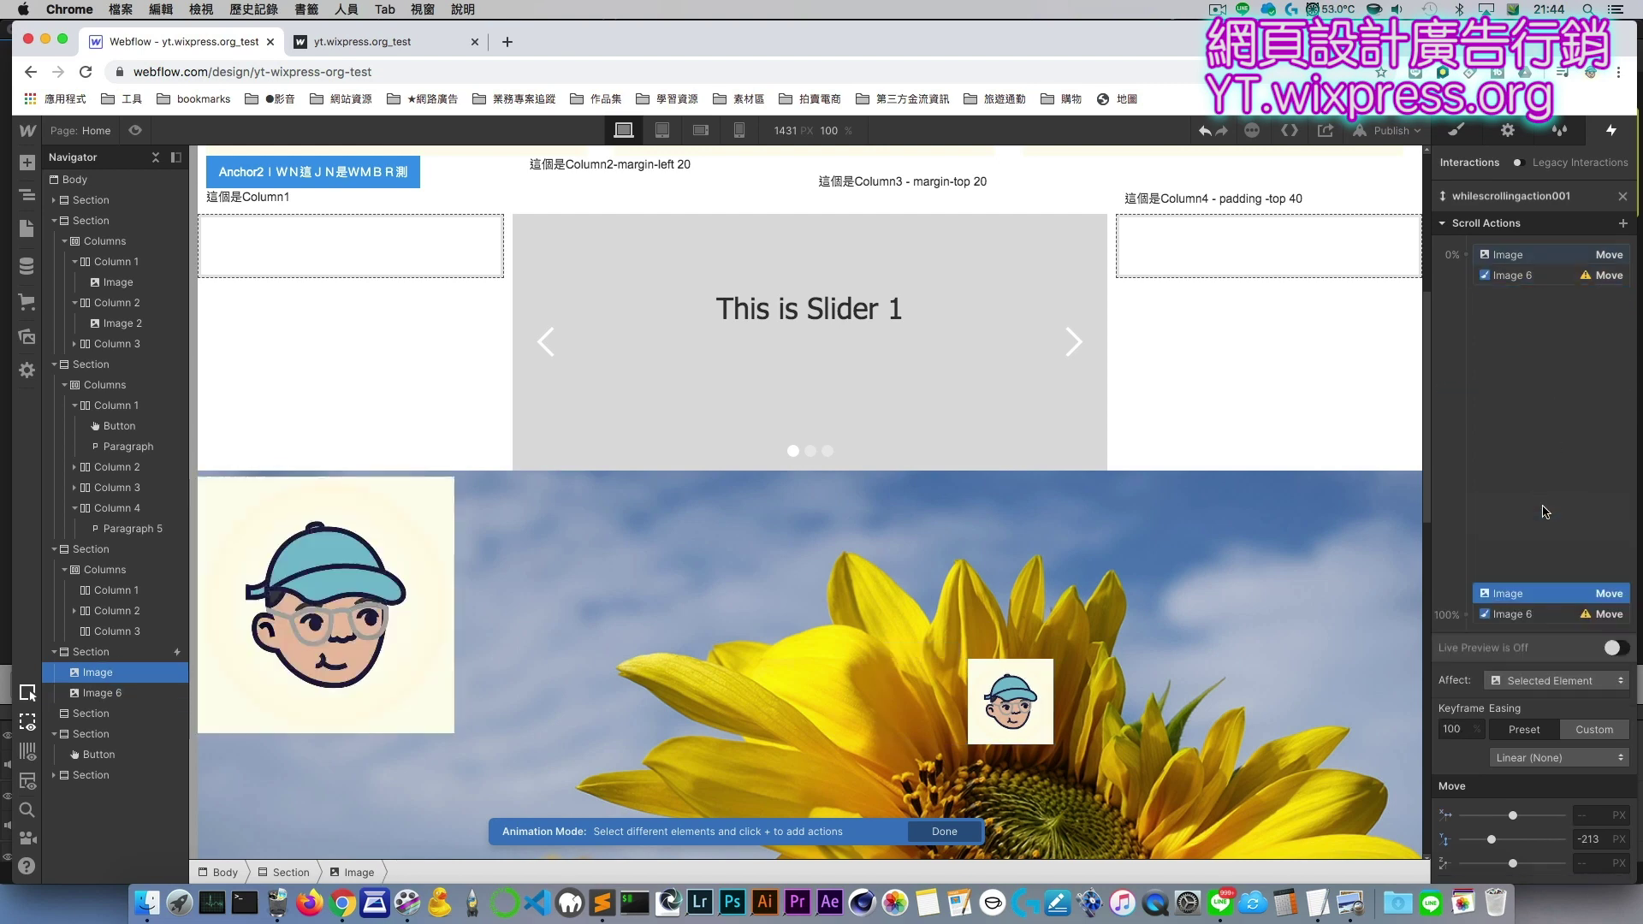
click(1546, 615)
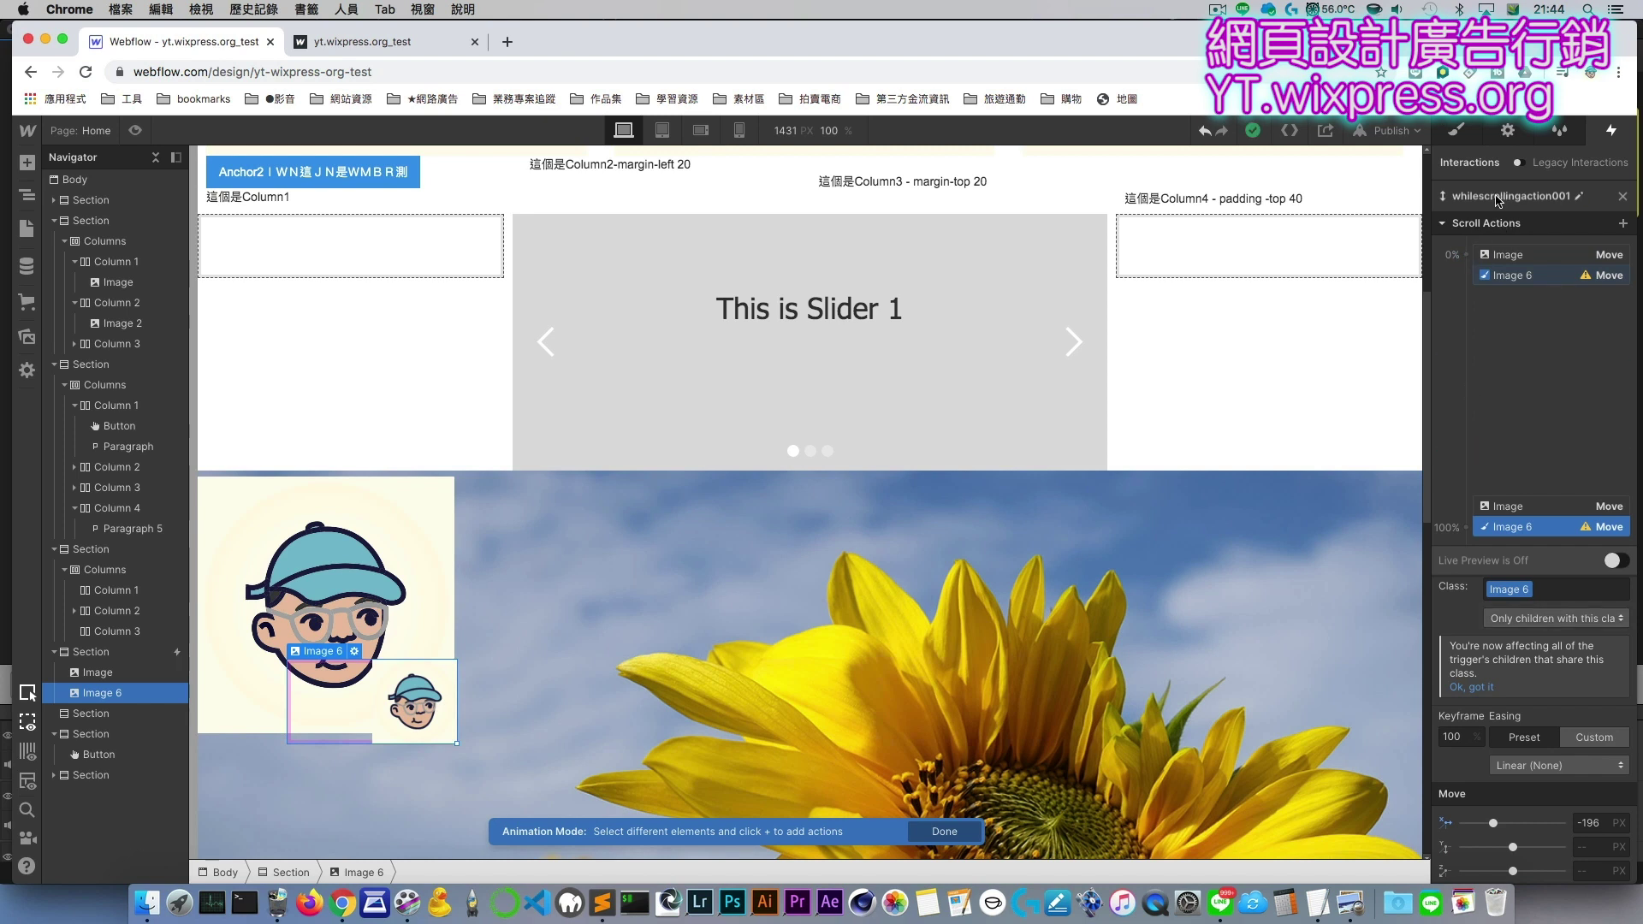
Step: Publish the site to the selected webflow.io domain, then reload the published page and check the small logo's scroll motion
click(1388, 131)
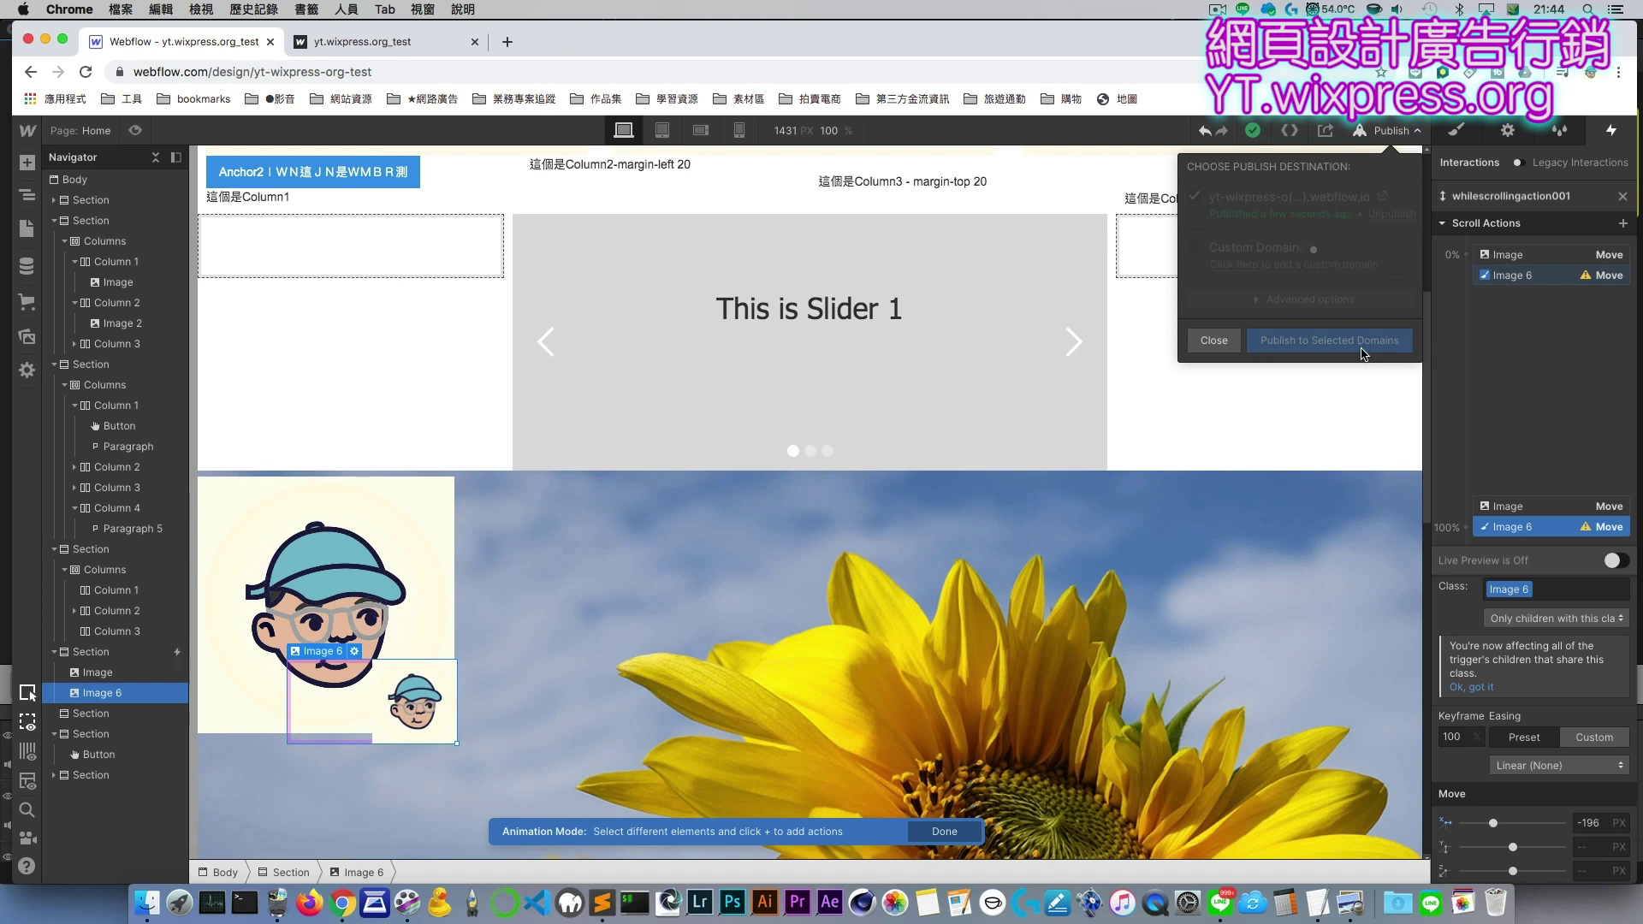
click(435, 43)
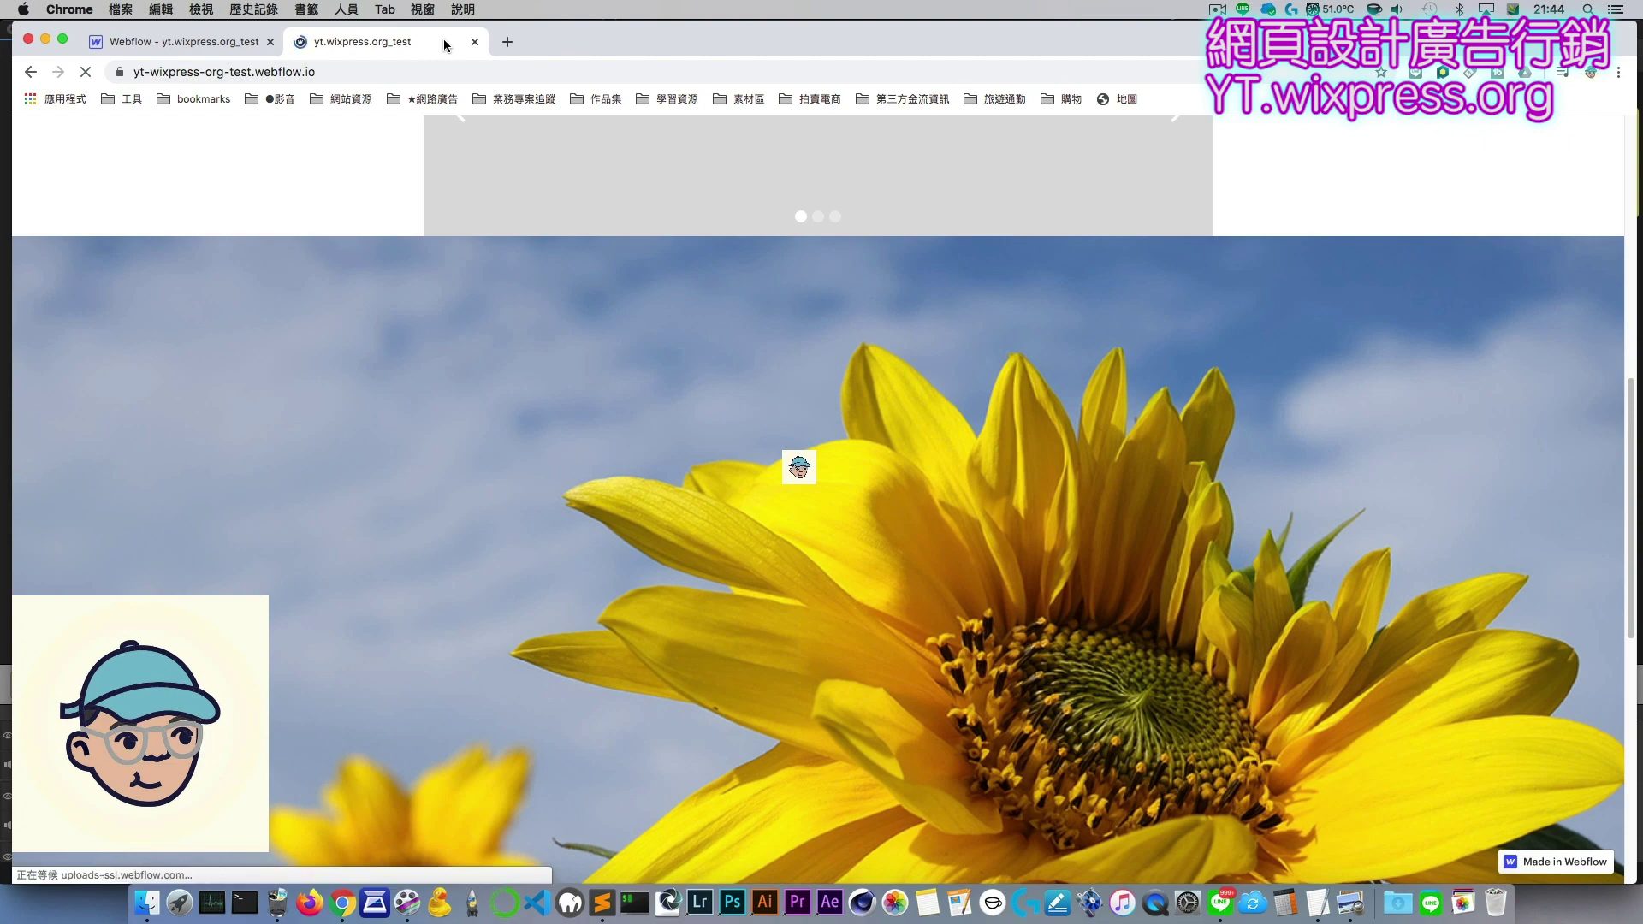
scroll(582, 450, down, 15)
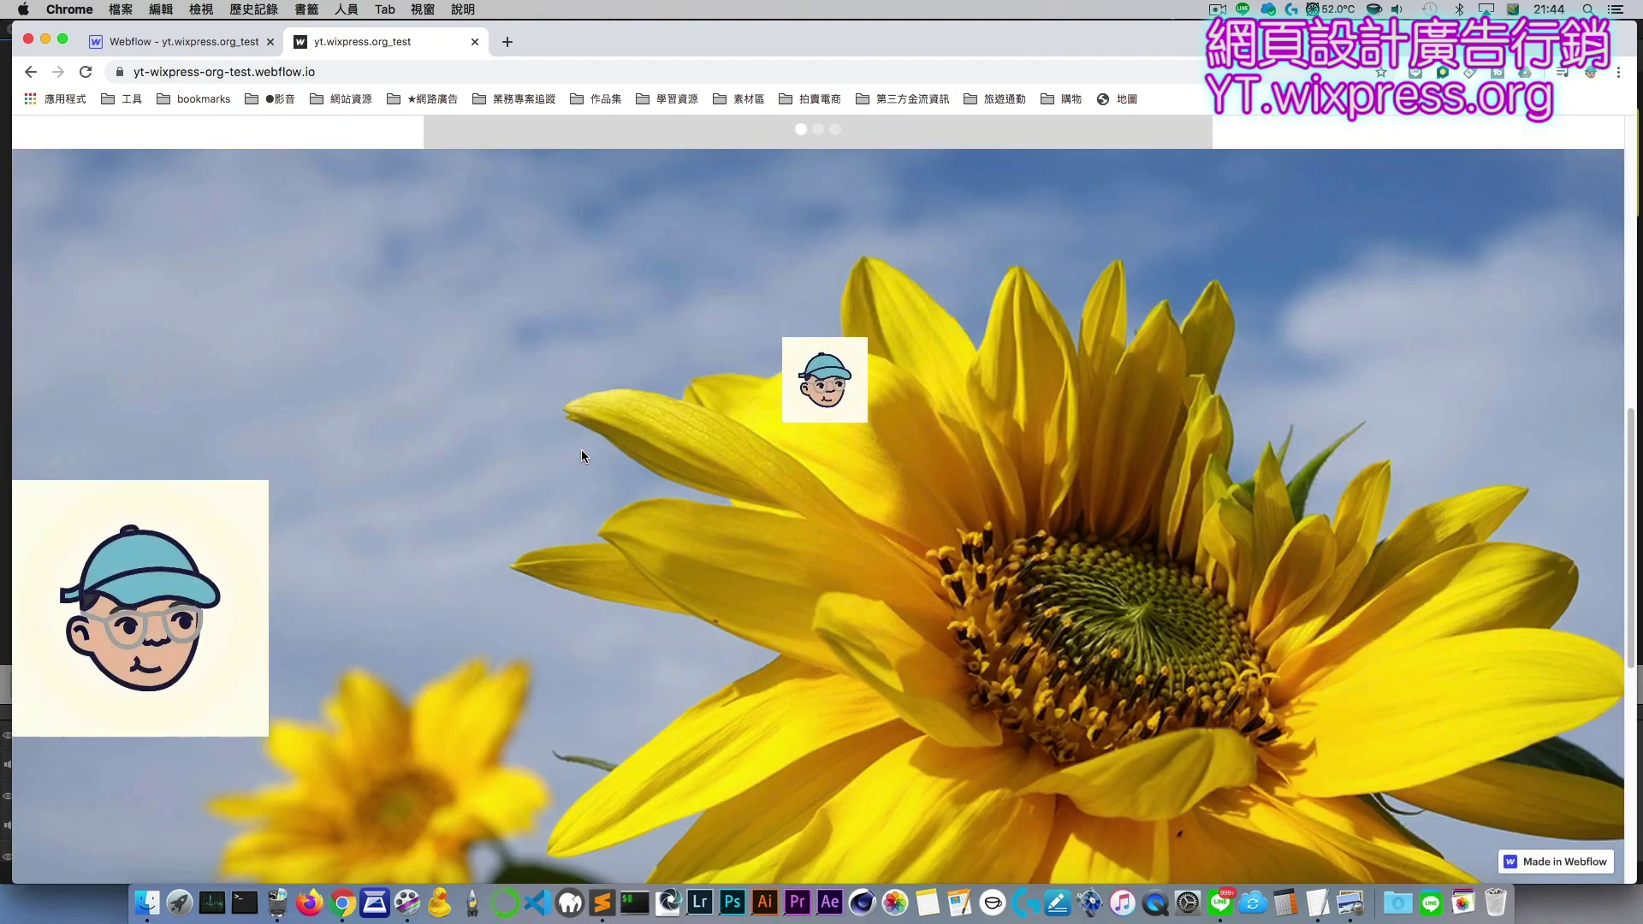
scroll(582, 449, up, 5)
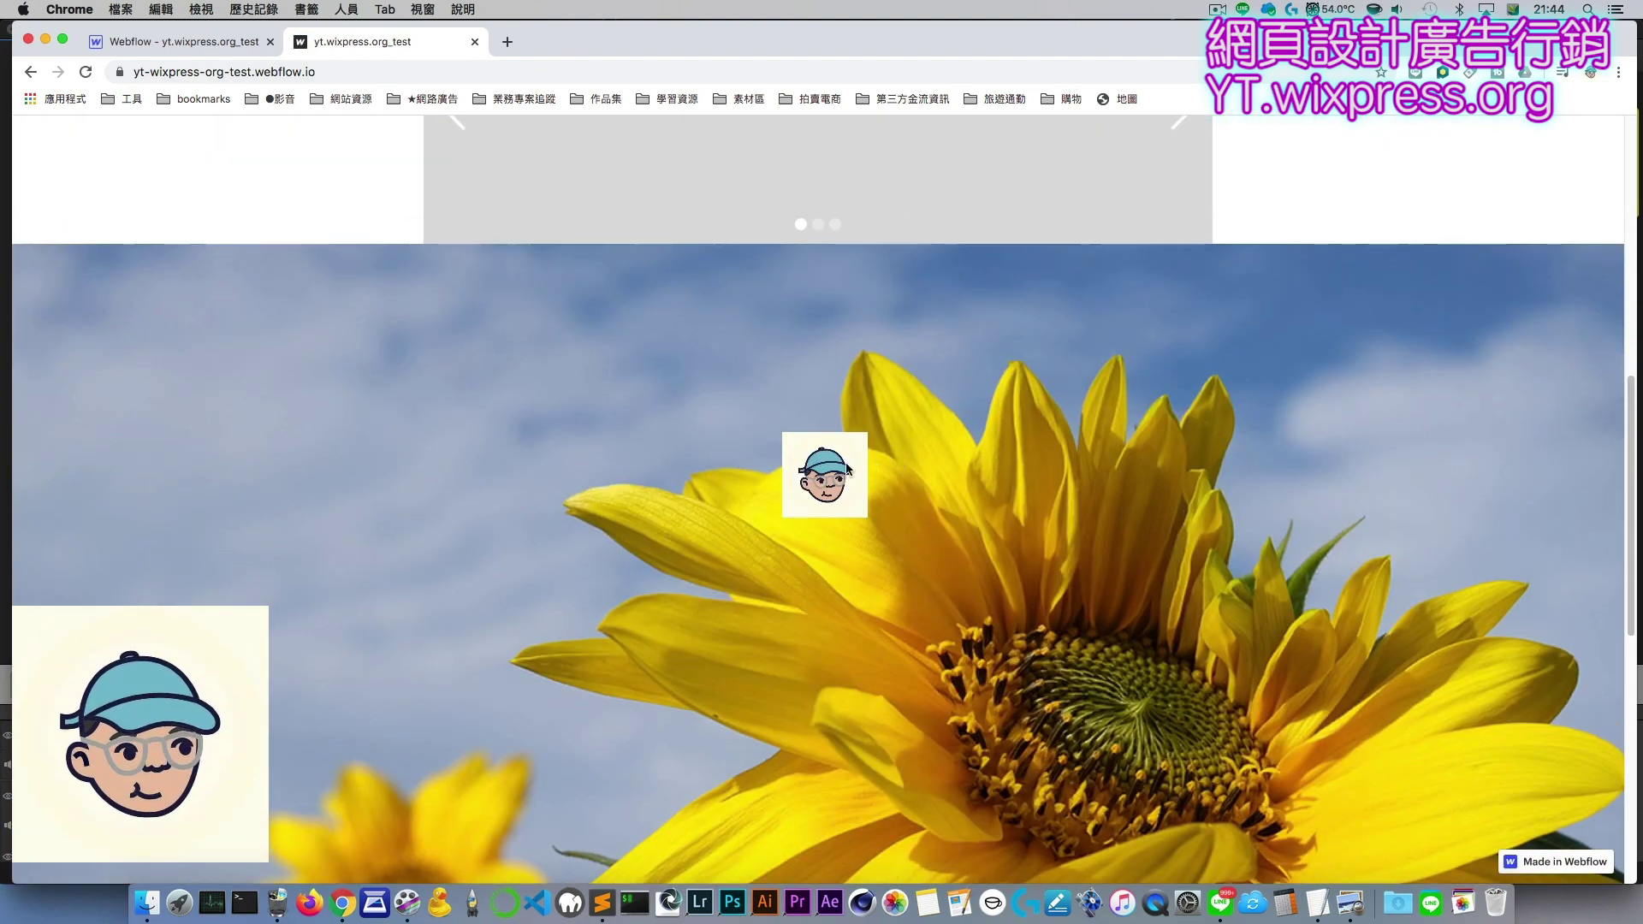
Step: Back in the Webflow Designer, delete the small logo's Move actions at the 100% and 0% keyframes
click(184, 41)
scroll(443, 643, down, 1)
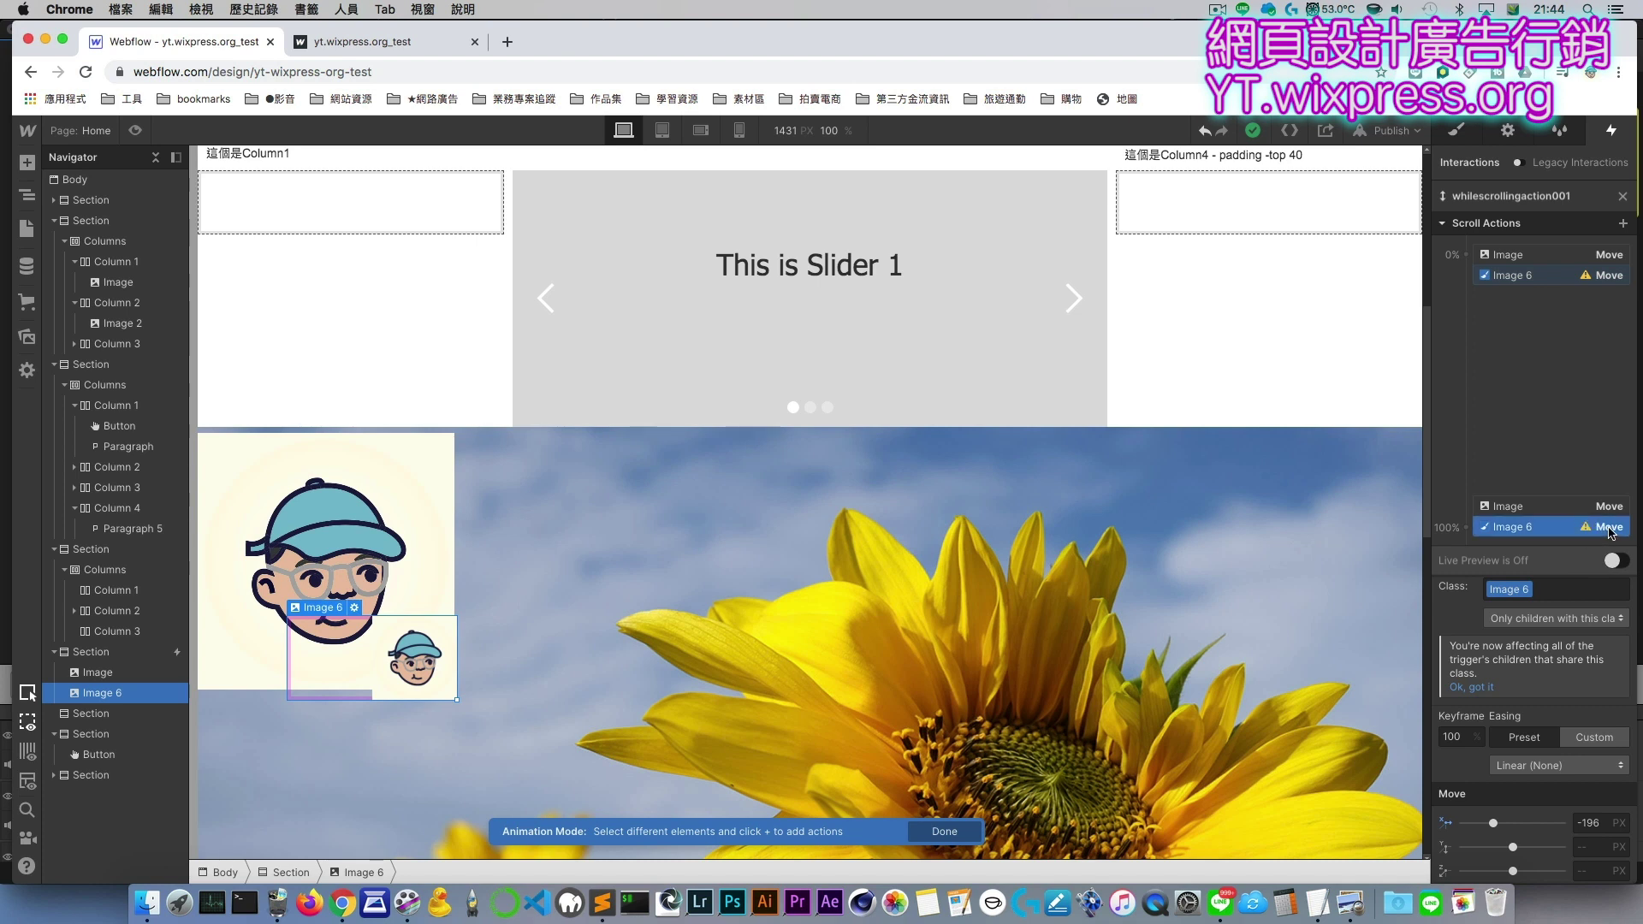
key(Delete)
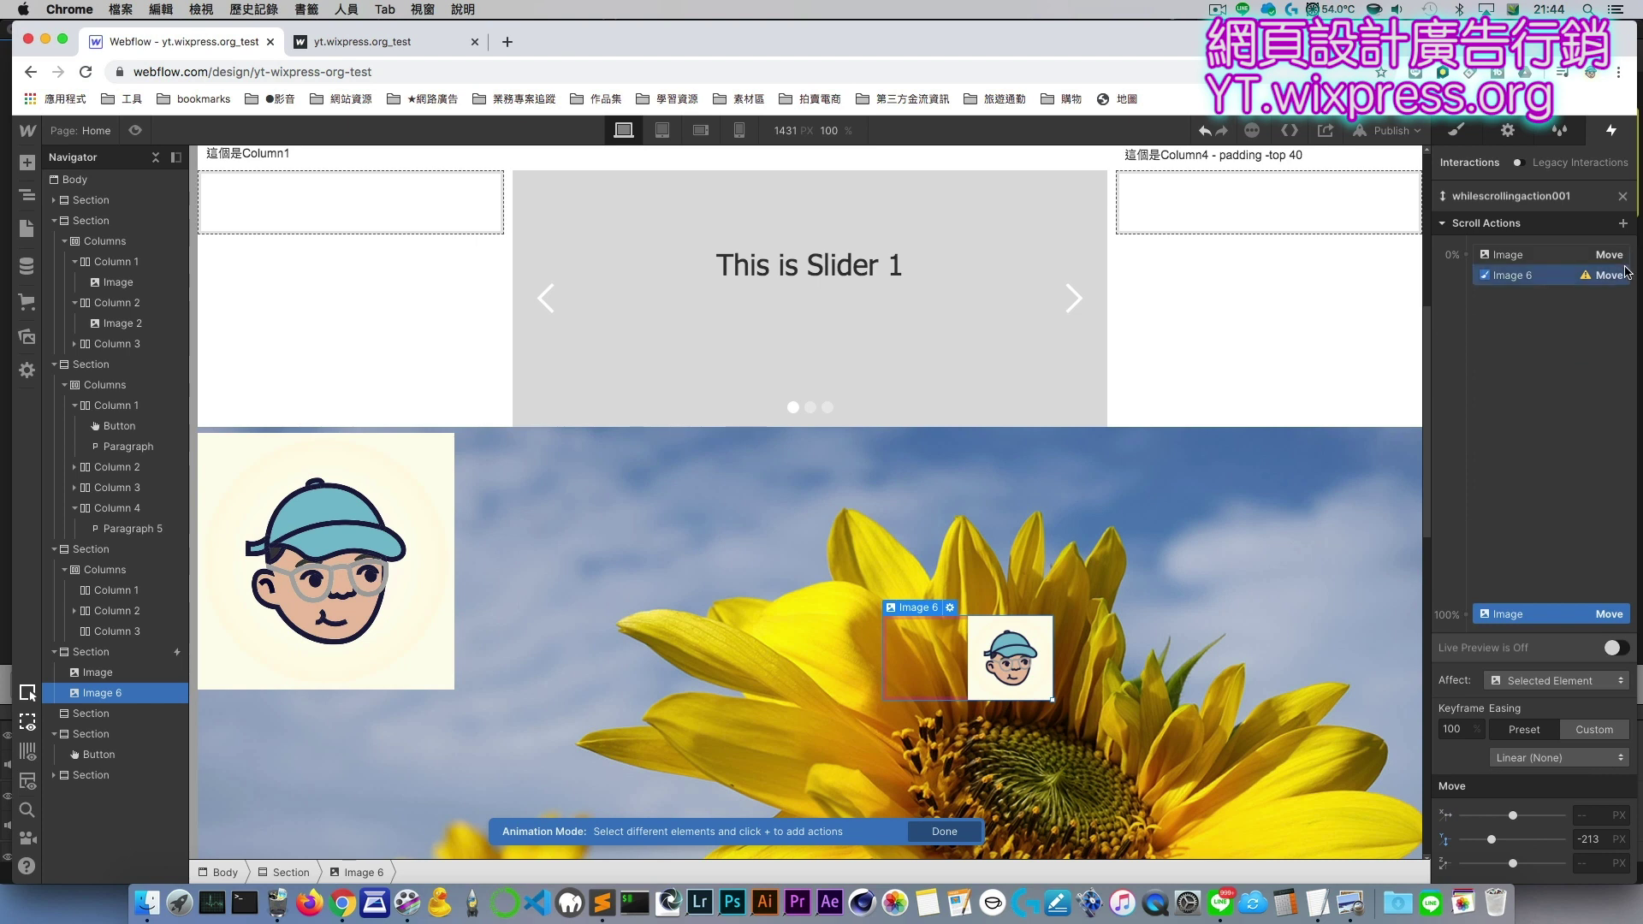
key(Delete)
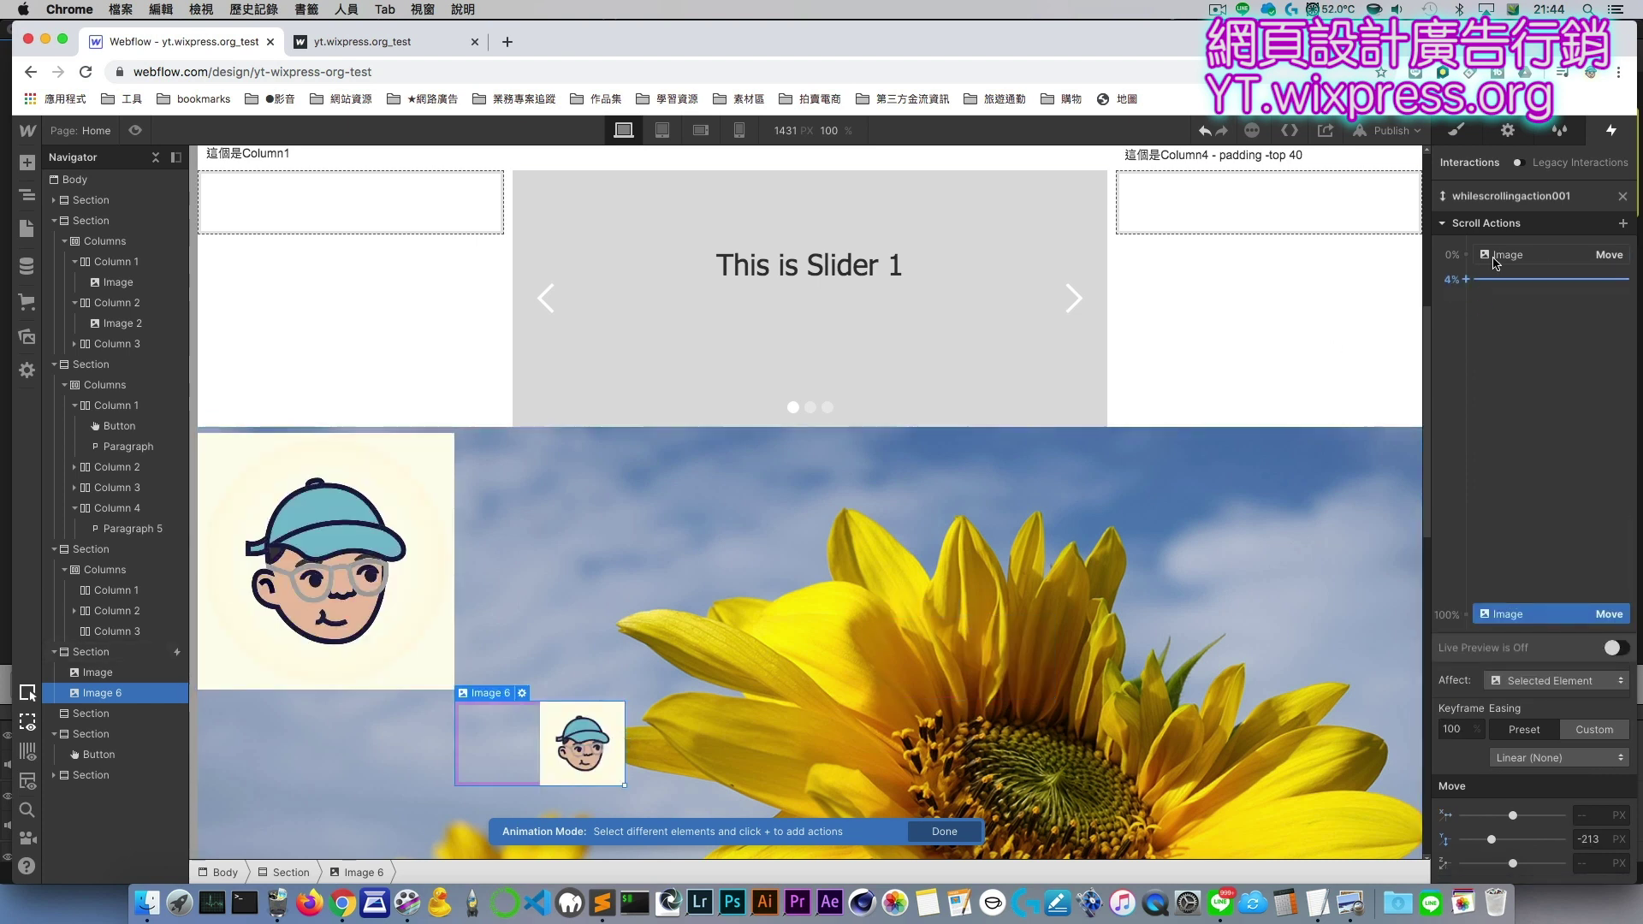
Step: Add a Move action for the small logo at the 0% keyframe with a horizontal value of 500 px
click(610, 725)
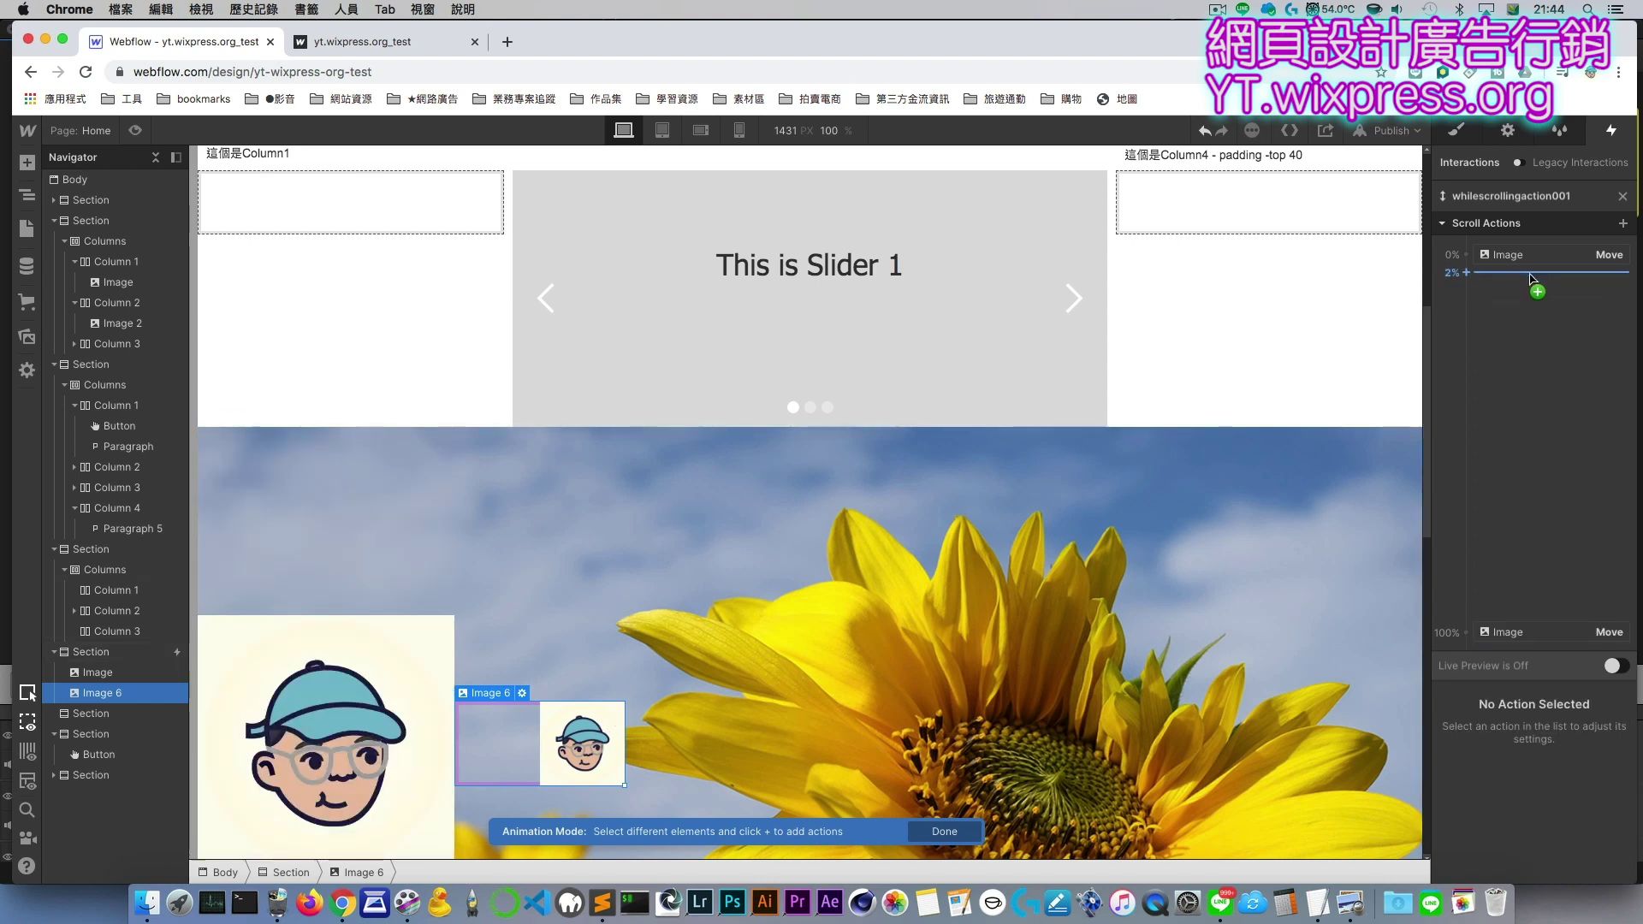
click(1624, 223)
click(1504, 273)
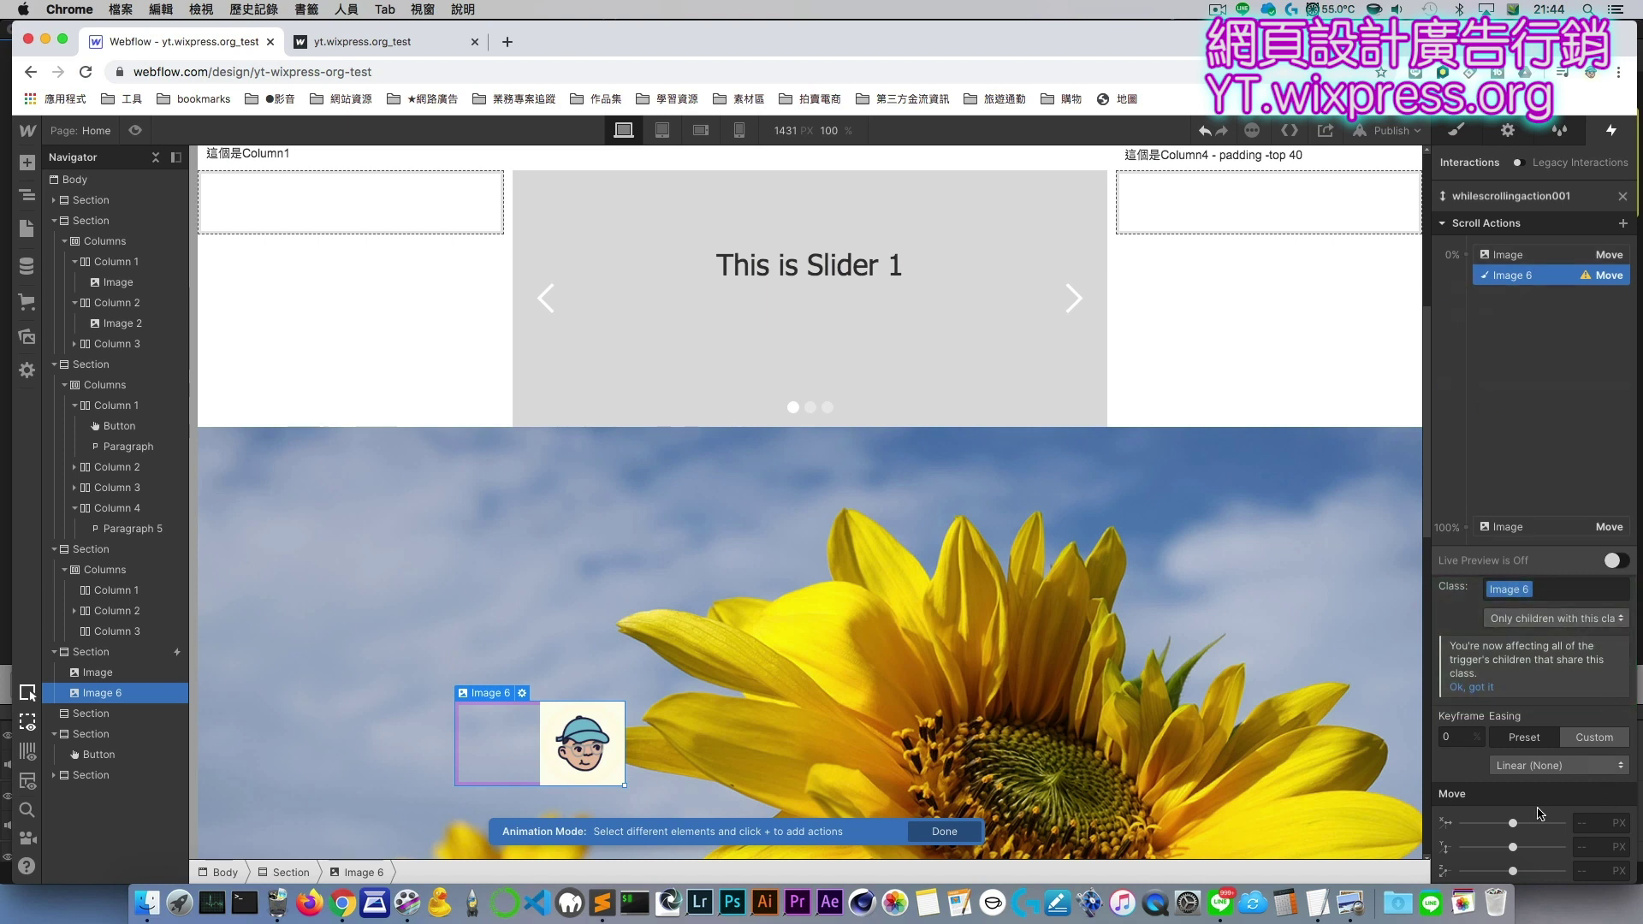
drag(1514, 823, 1563, 824)
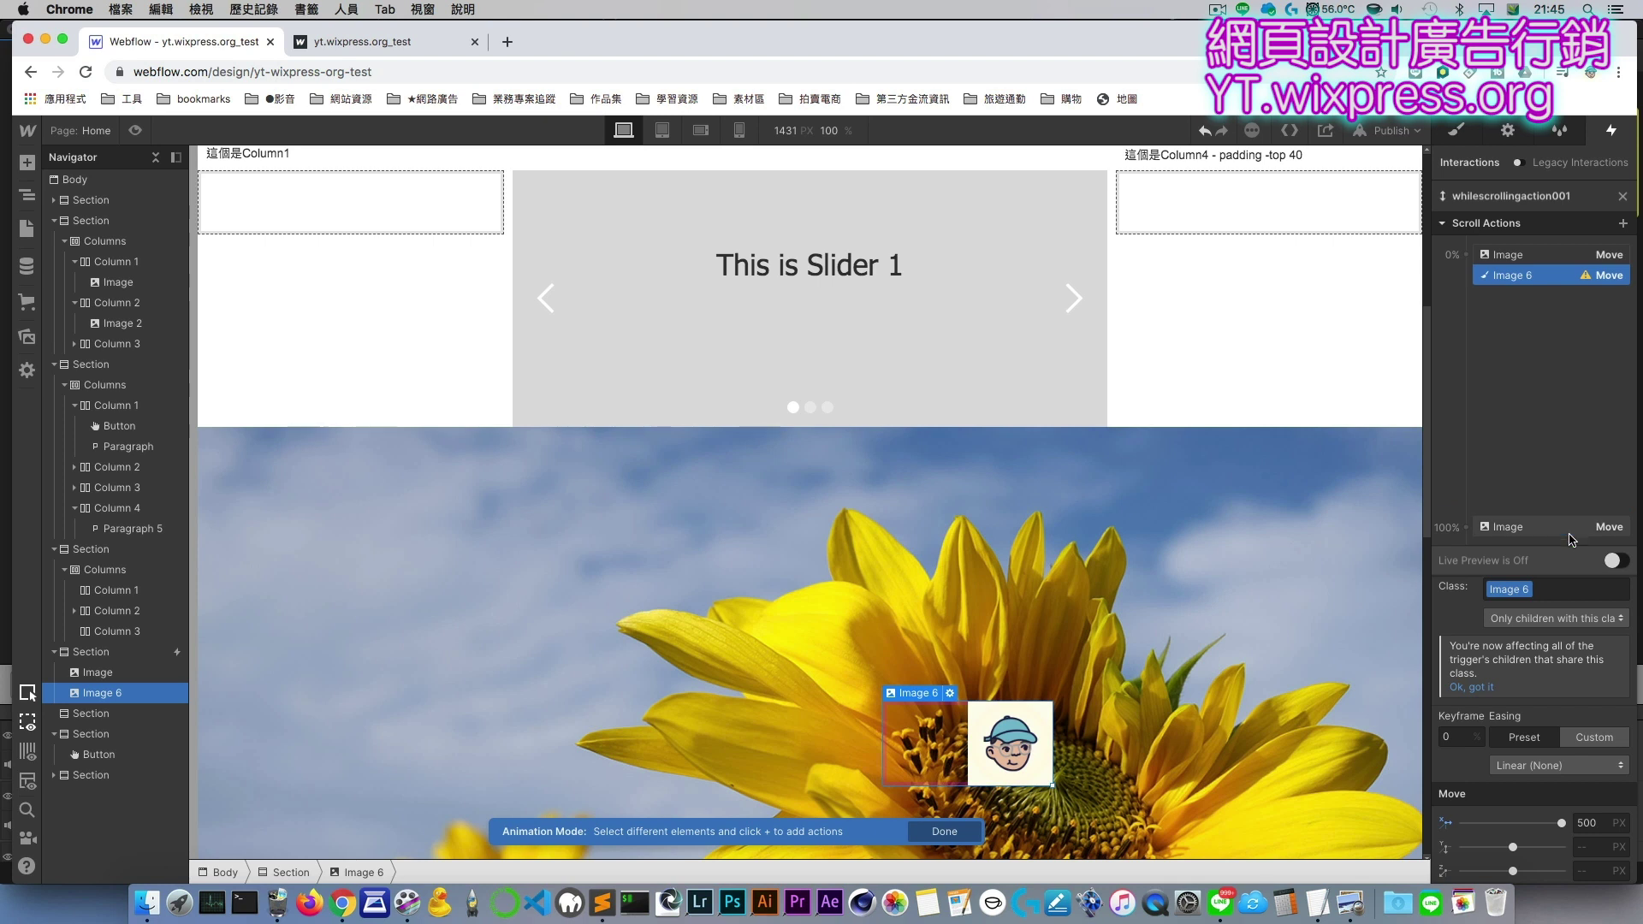
Step: Add a second Move action for the small logo at the 100% keyframe with a horizontal value of -248 px
click(1623, 224)
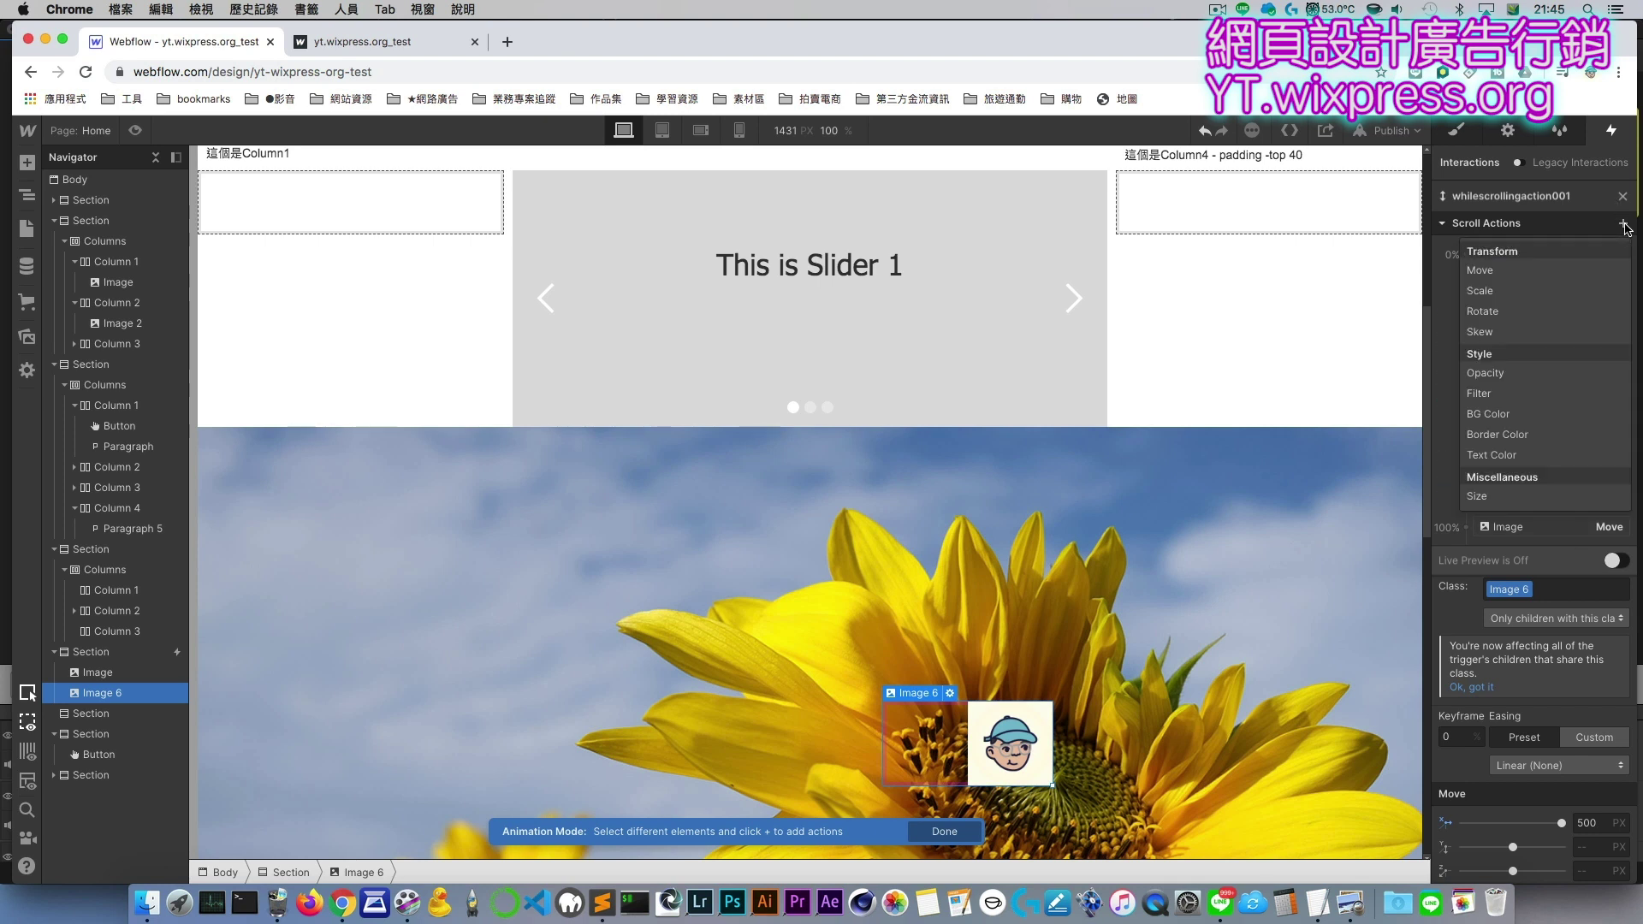
click(1583, 269)
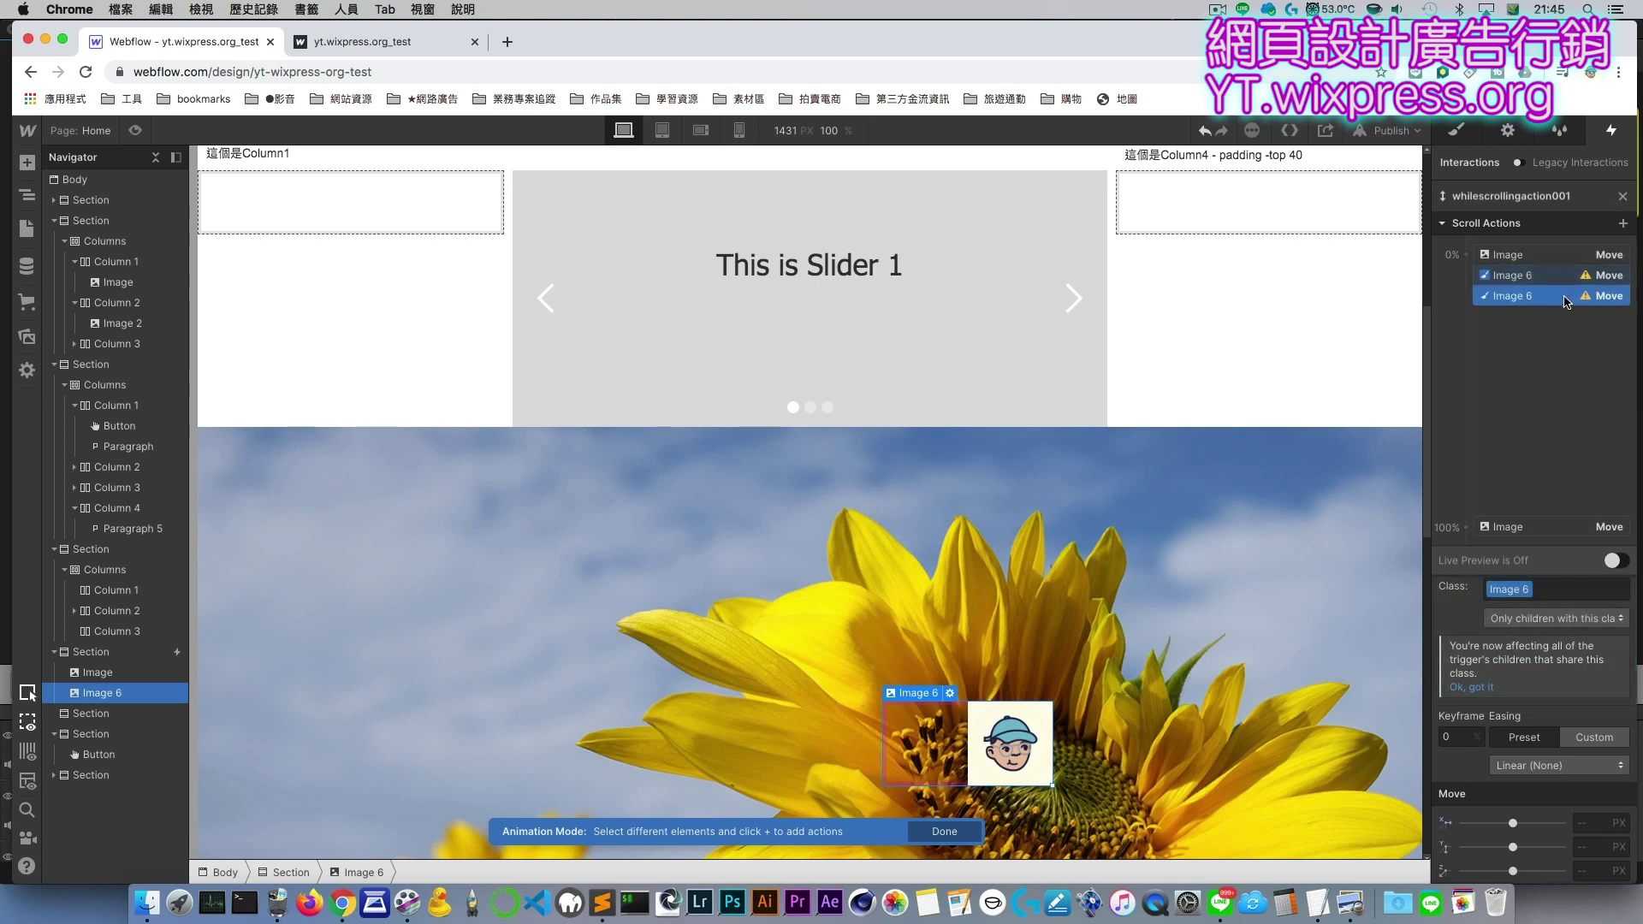
drag(1558, 300, 1535, 533)
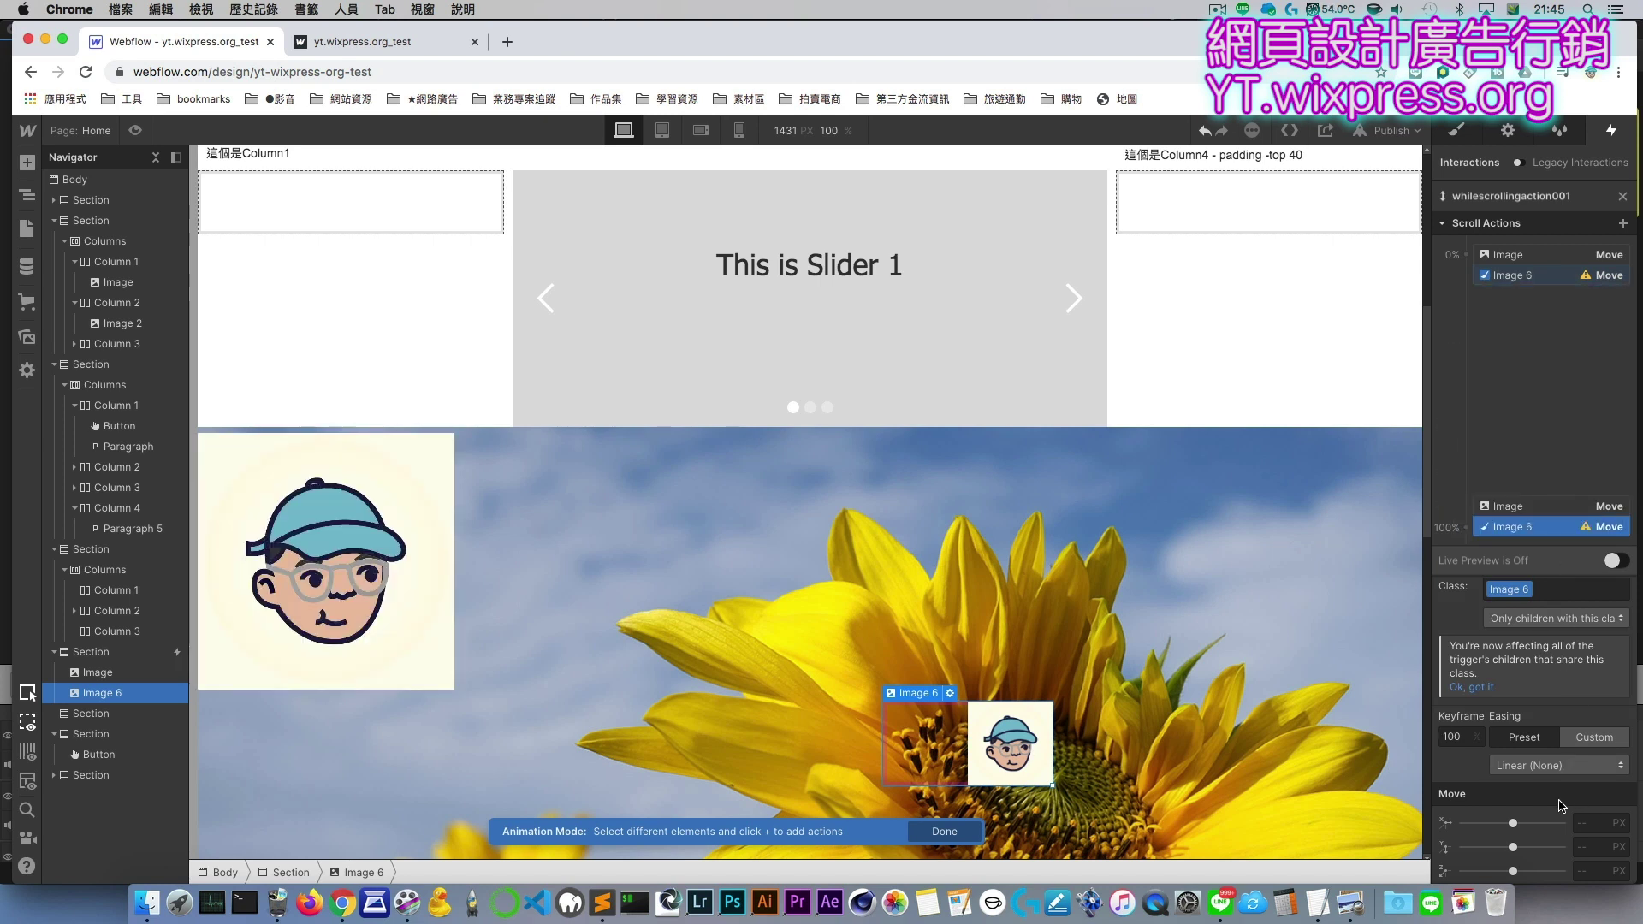
drag(1516, 823, 1489, 823)
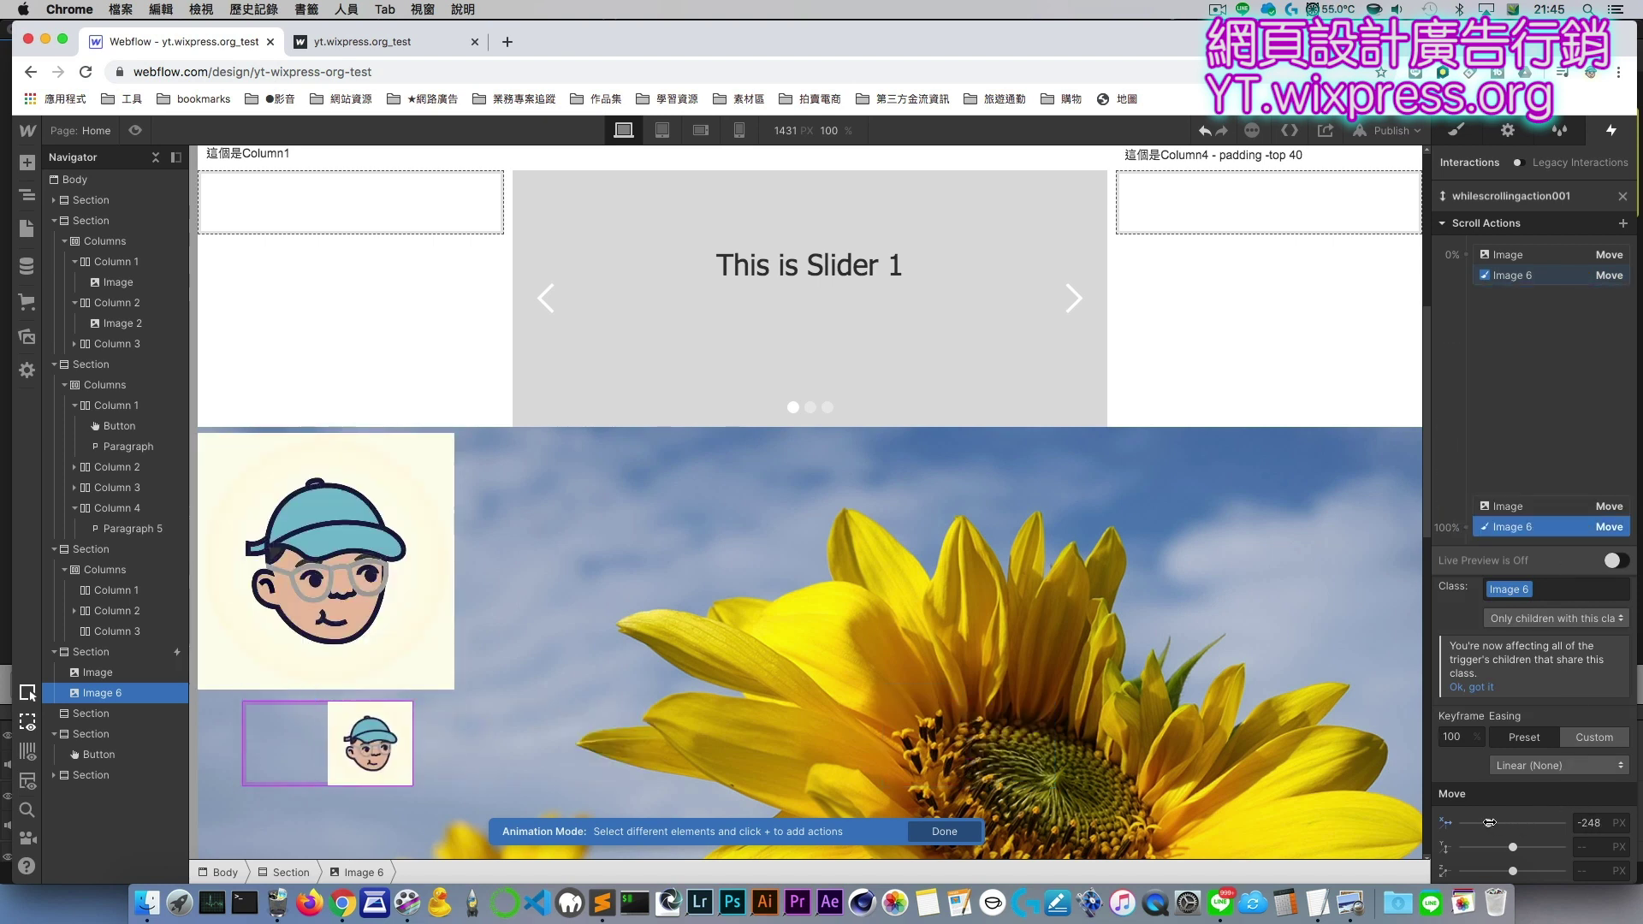
click(1580, 275)
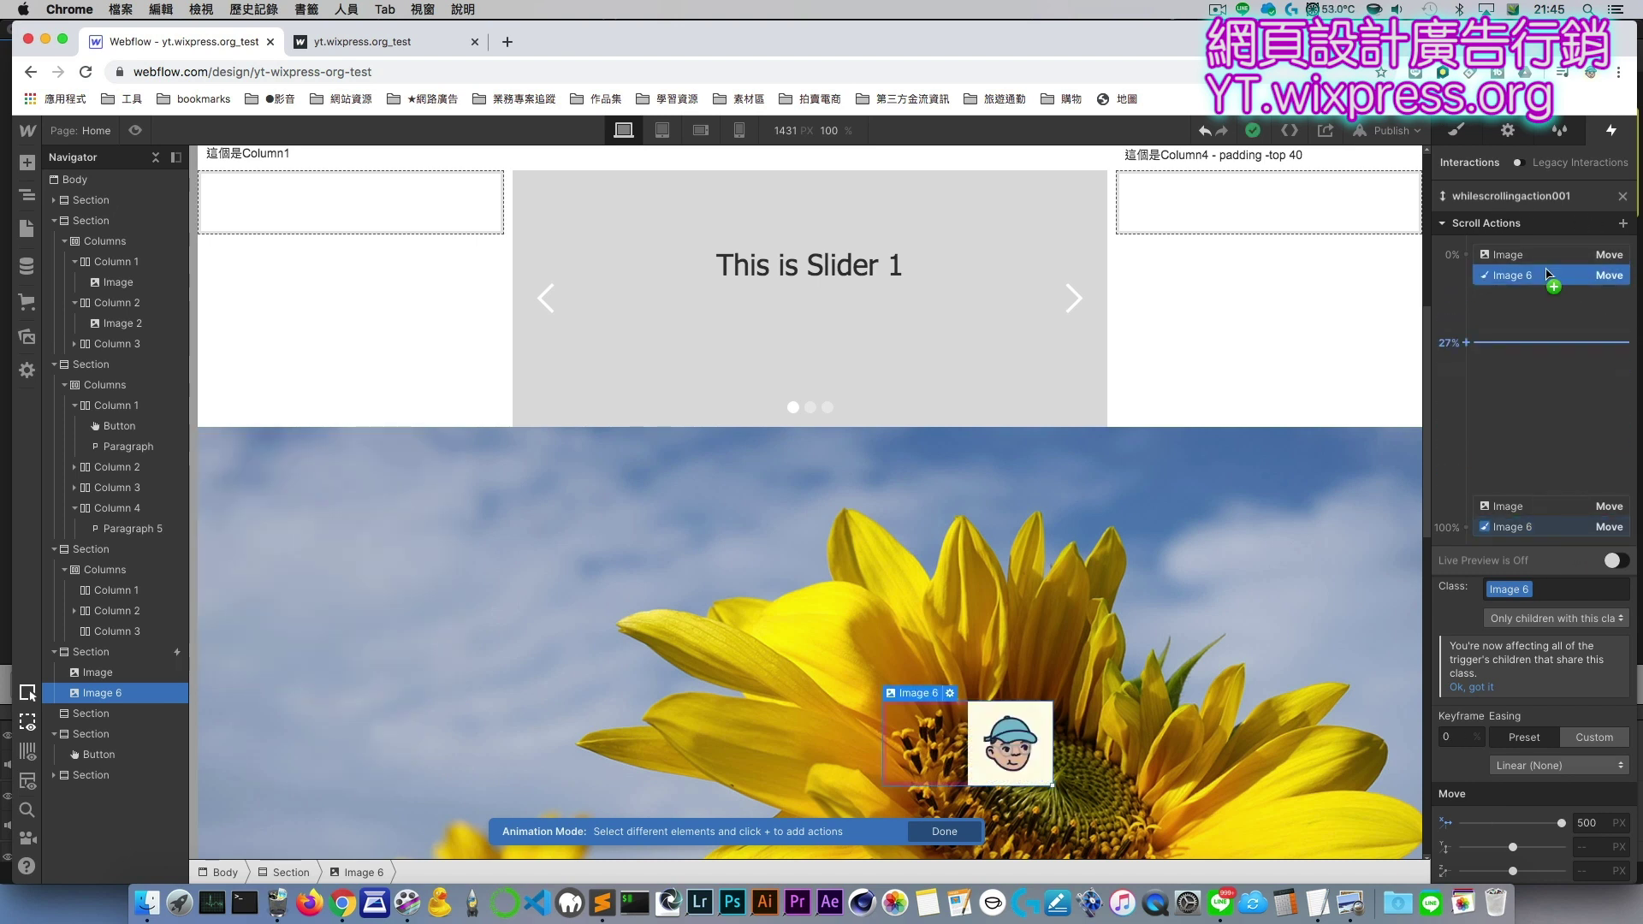
Step: Republish the site to the selected webflow.io domain, reload the published page and check the small logo's horizontal movement while scrolling
click(1391, 130)
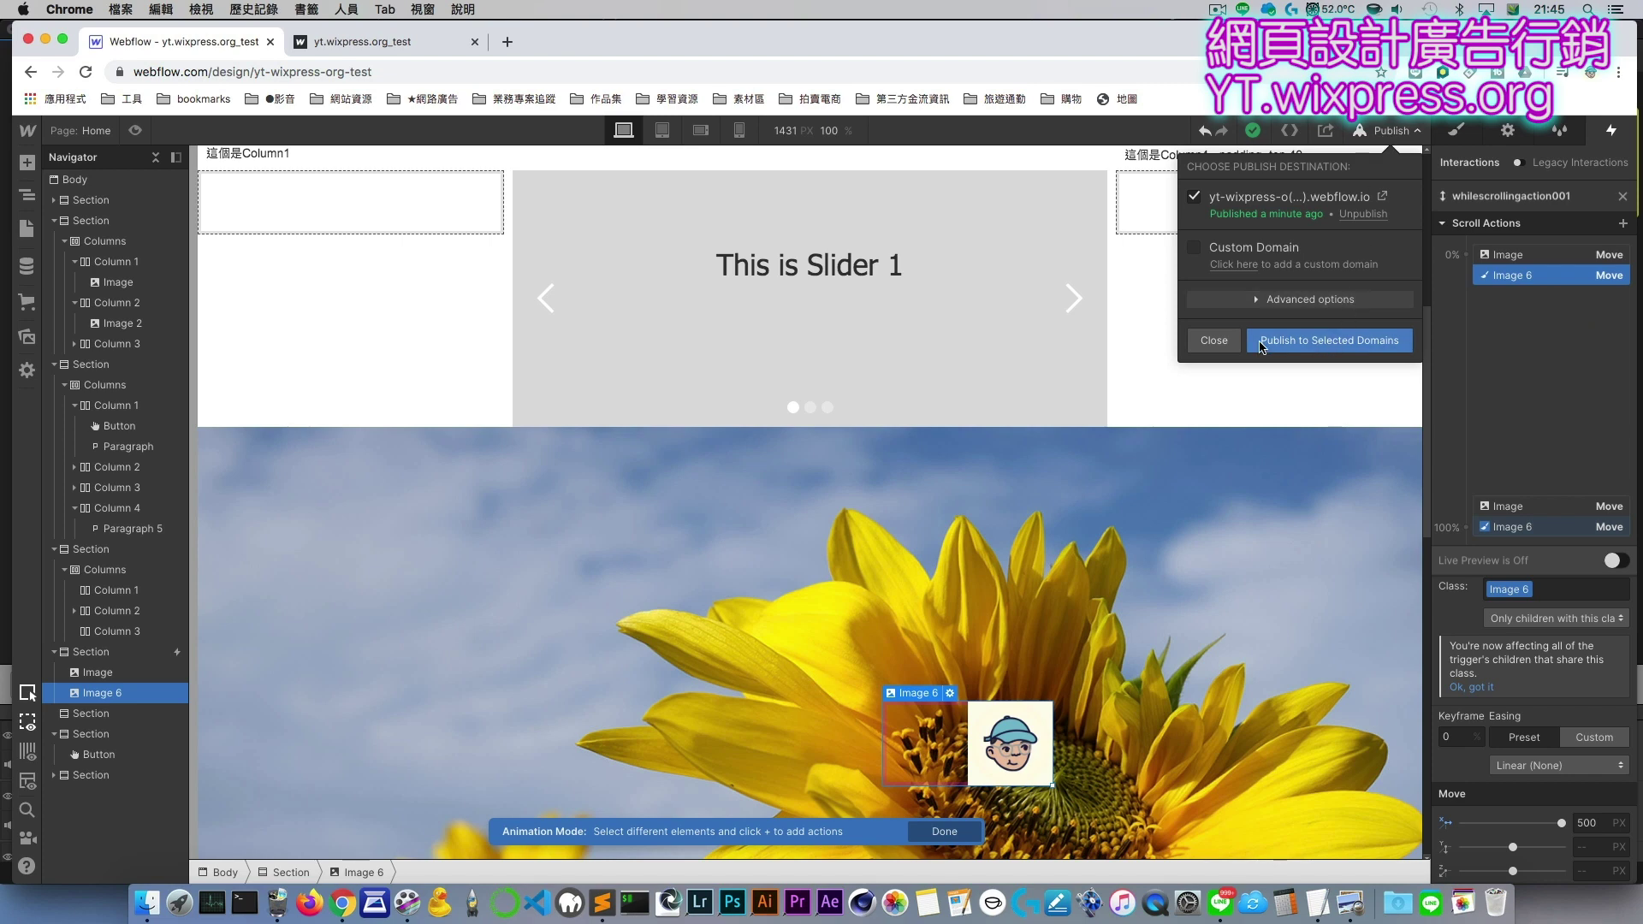
click(1325, 342)
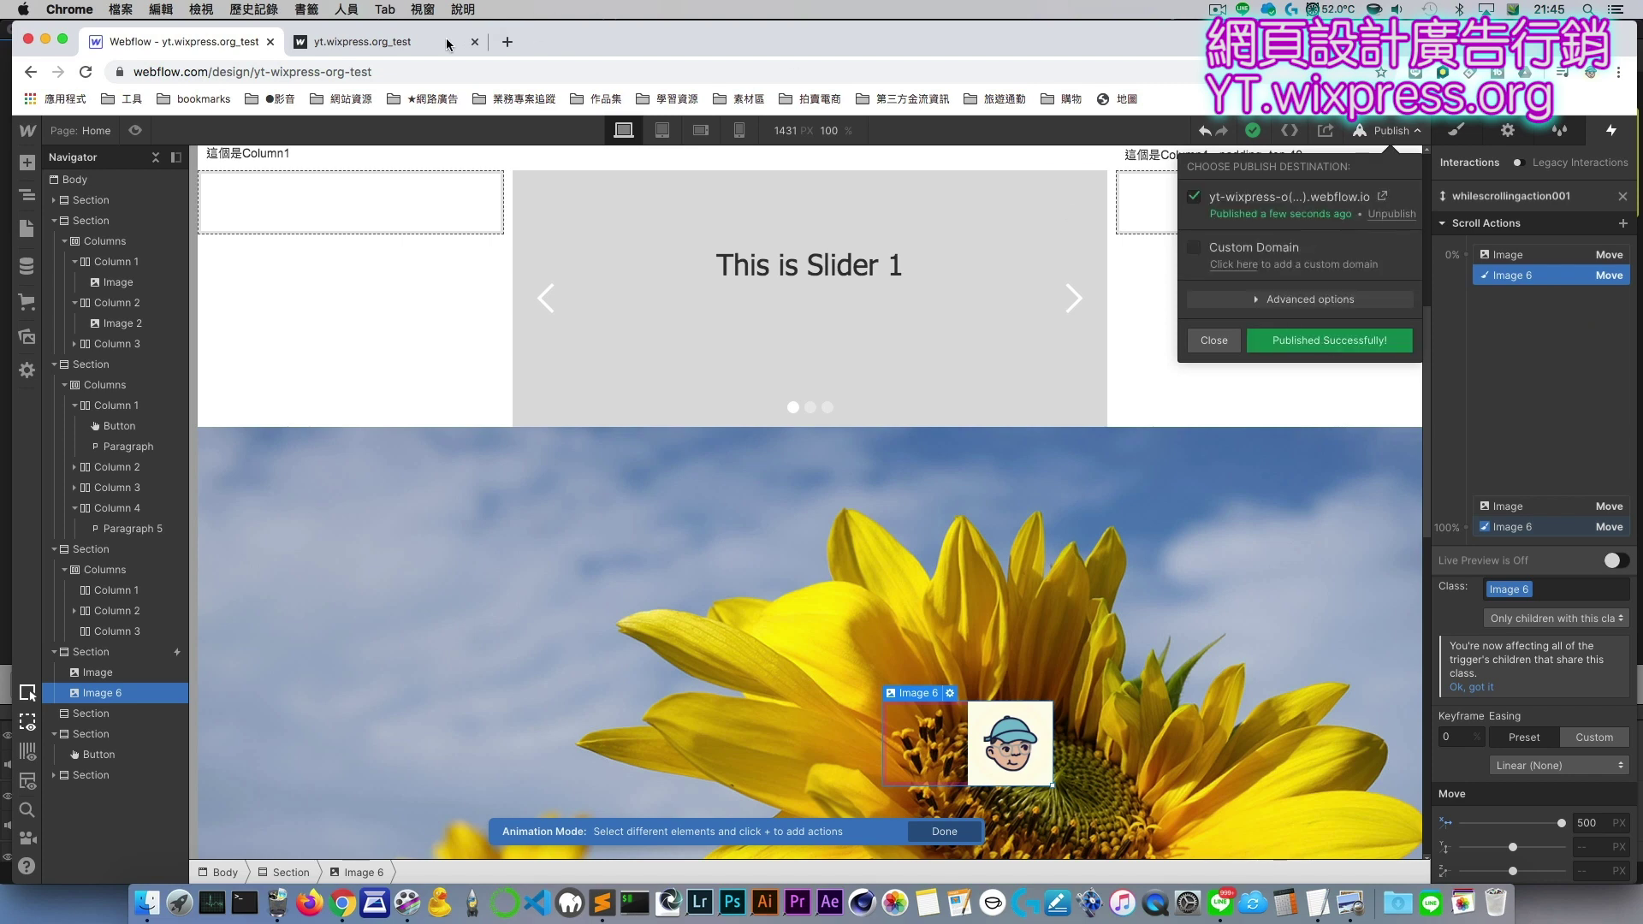
click(399, 43)
key(super+r)
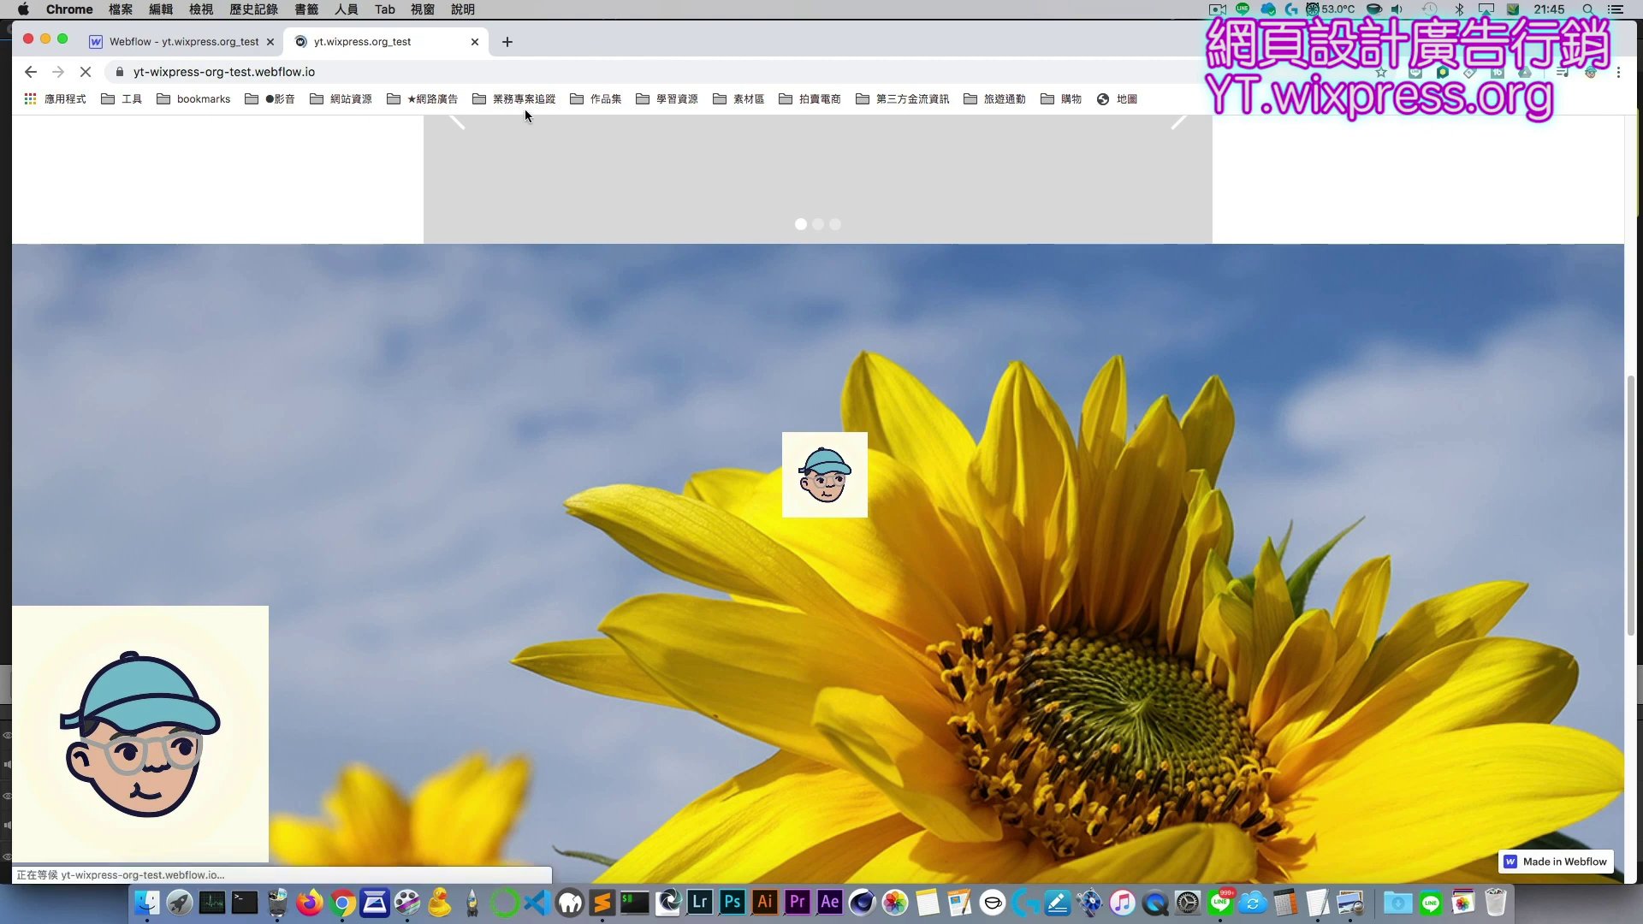
scroll(599, 272, up, 9)
scroll(600, 273, down, 10)
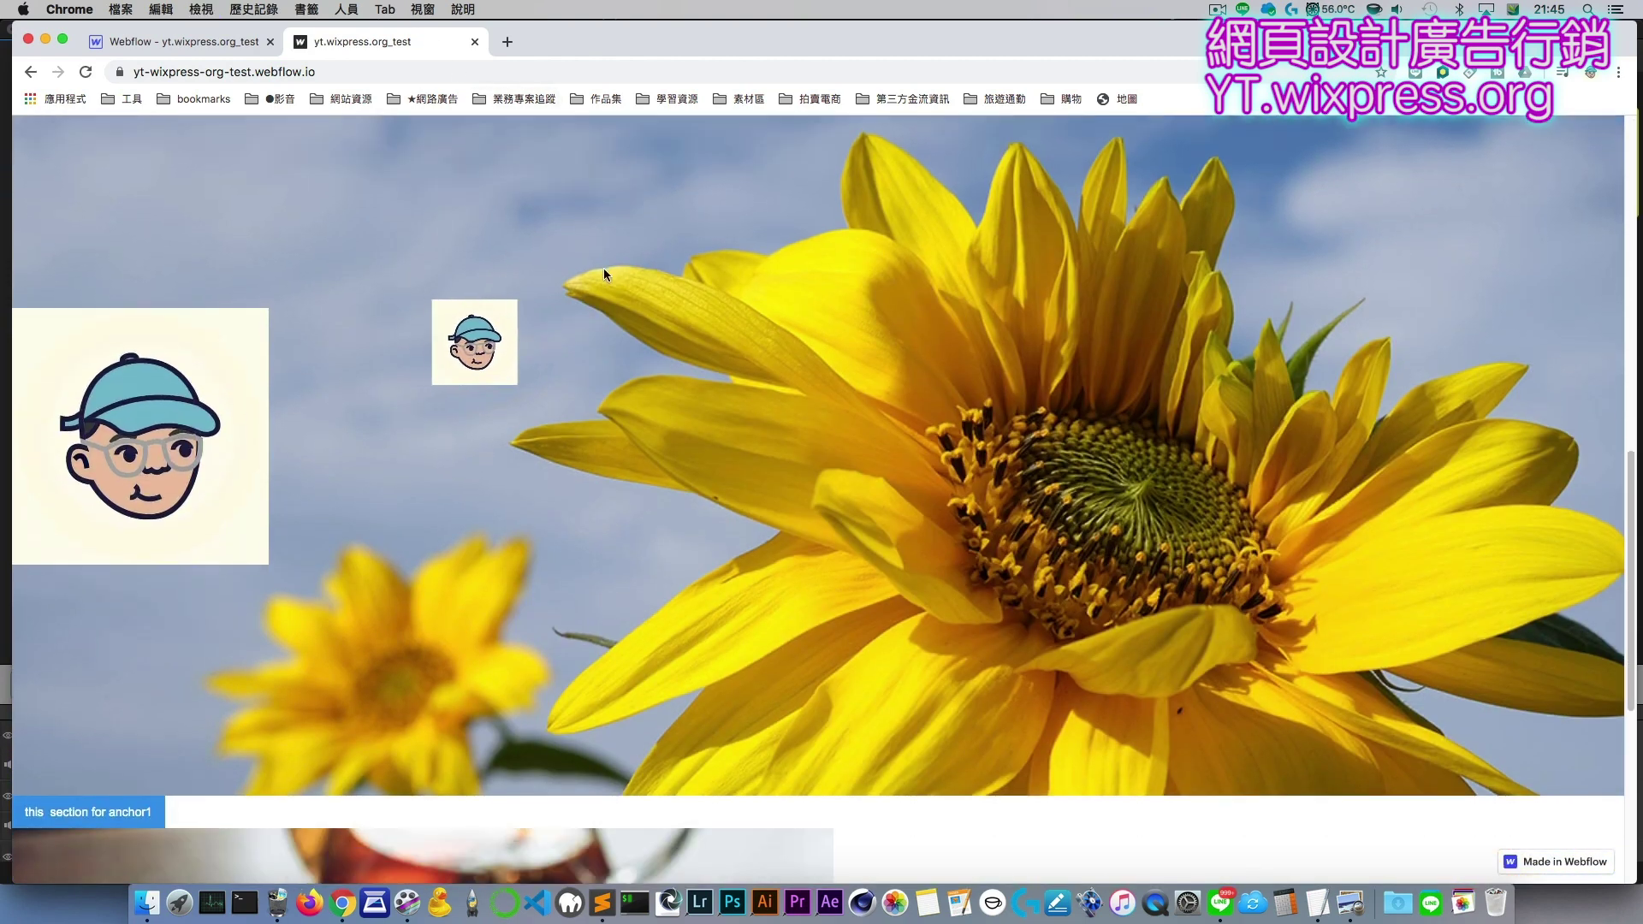
Step: Return to the Webflow Designer and review the sunflower section with the small logo's scroll actions
click(184, 41)
click(385, 41)
click(238, 43)
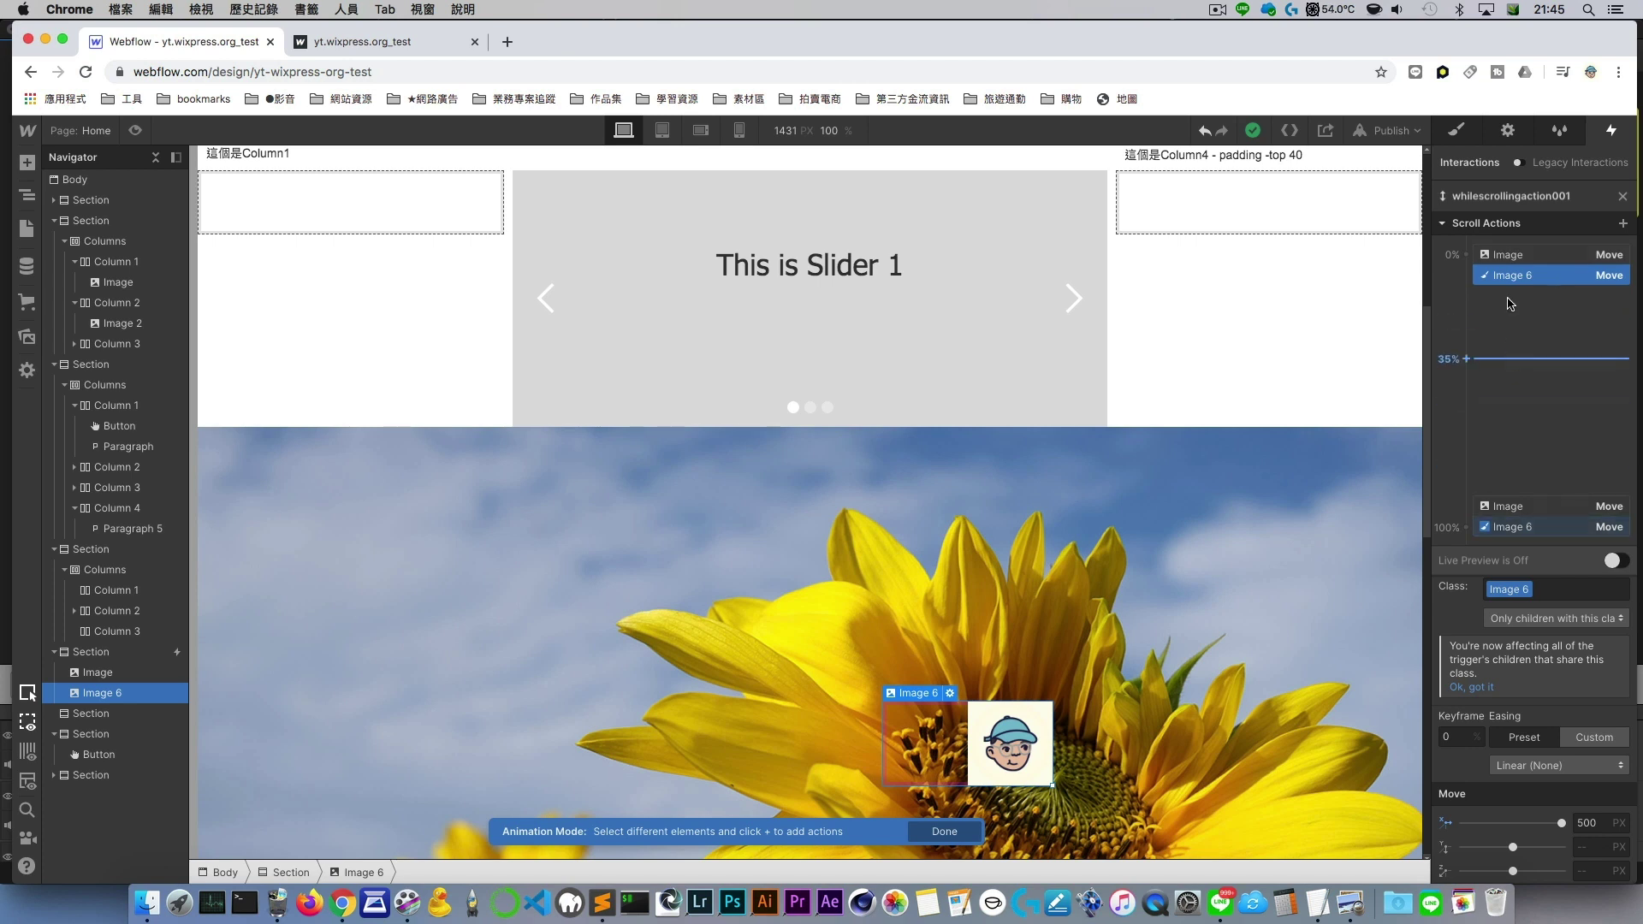
scroll(1129, 600, up, 1)
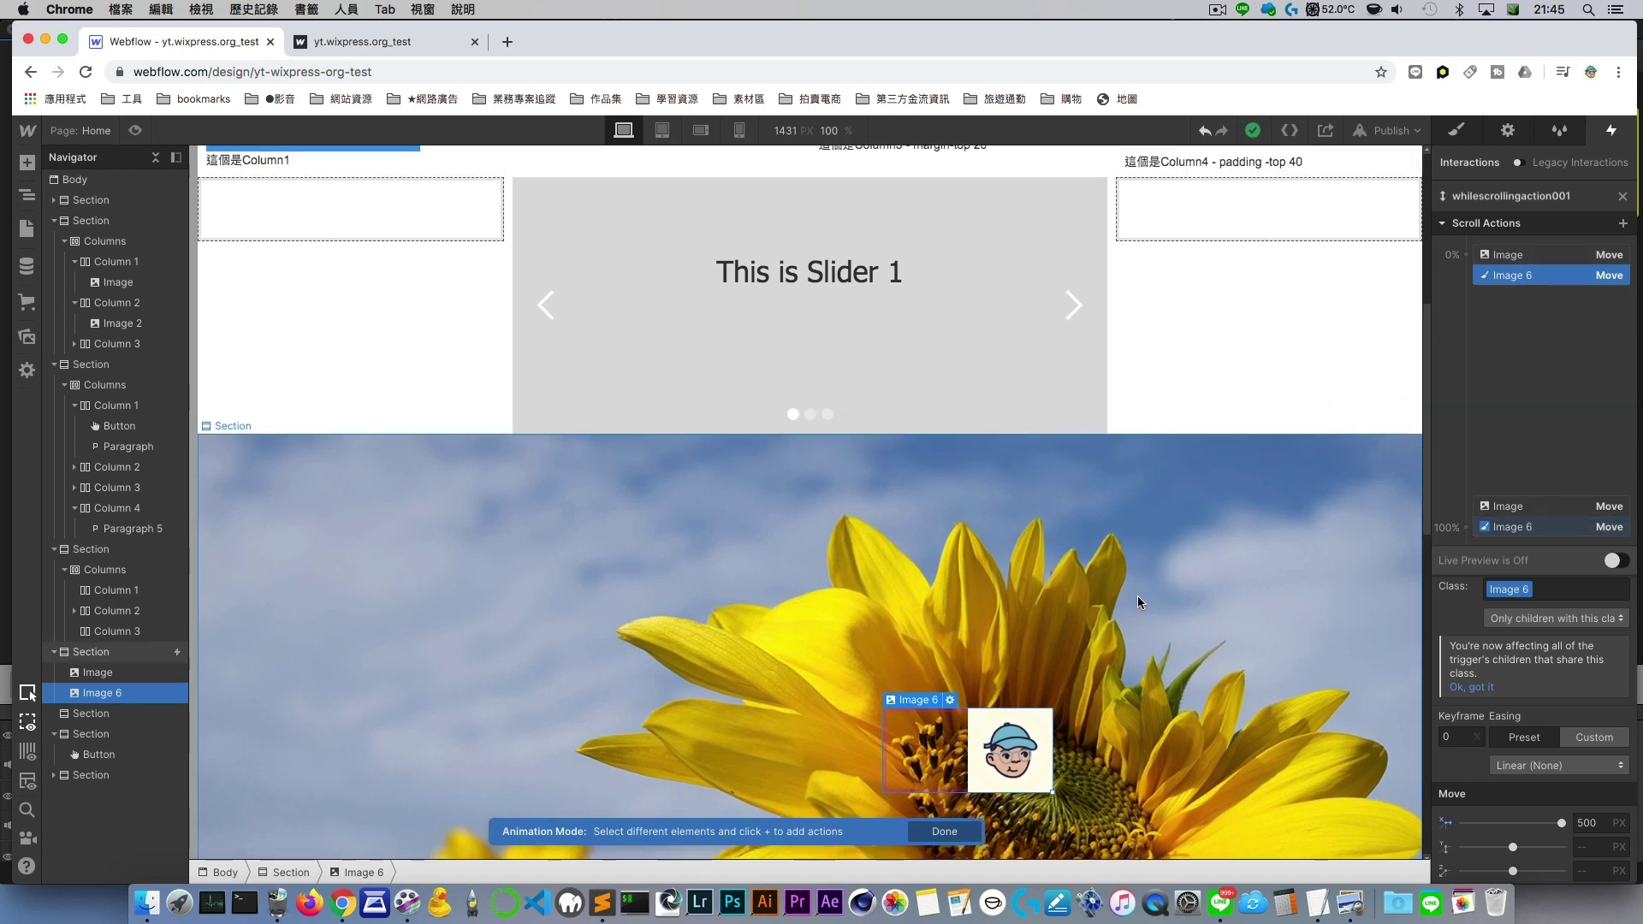
scroll(1157, 632, down, 5)
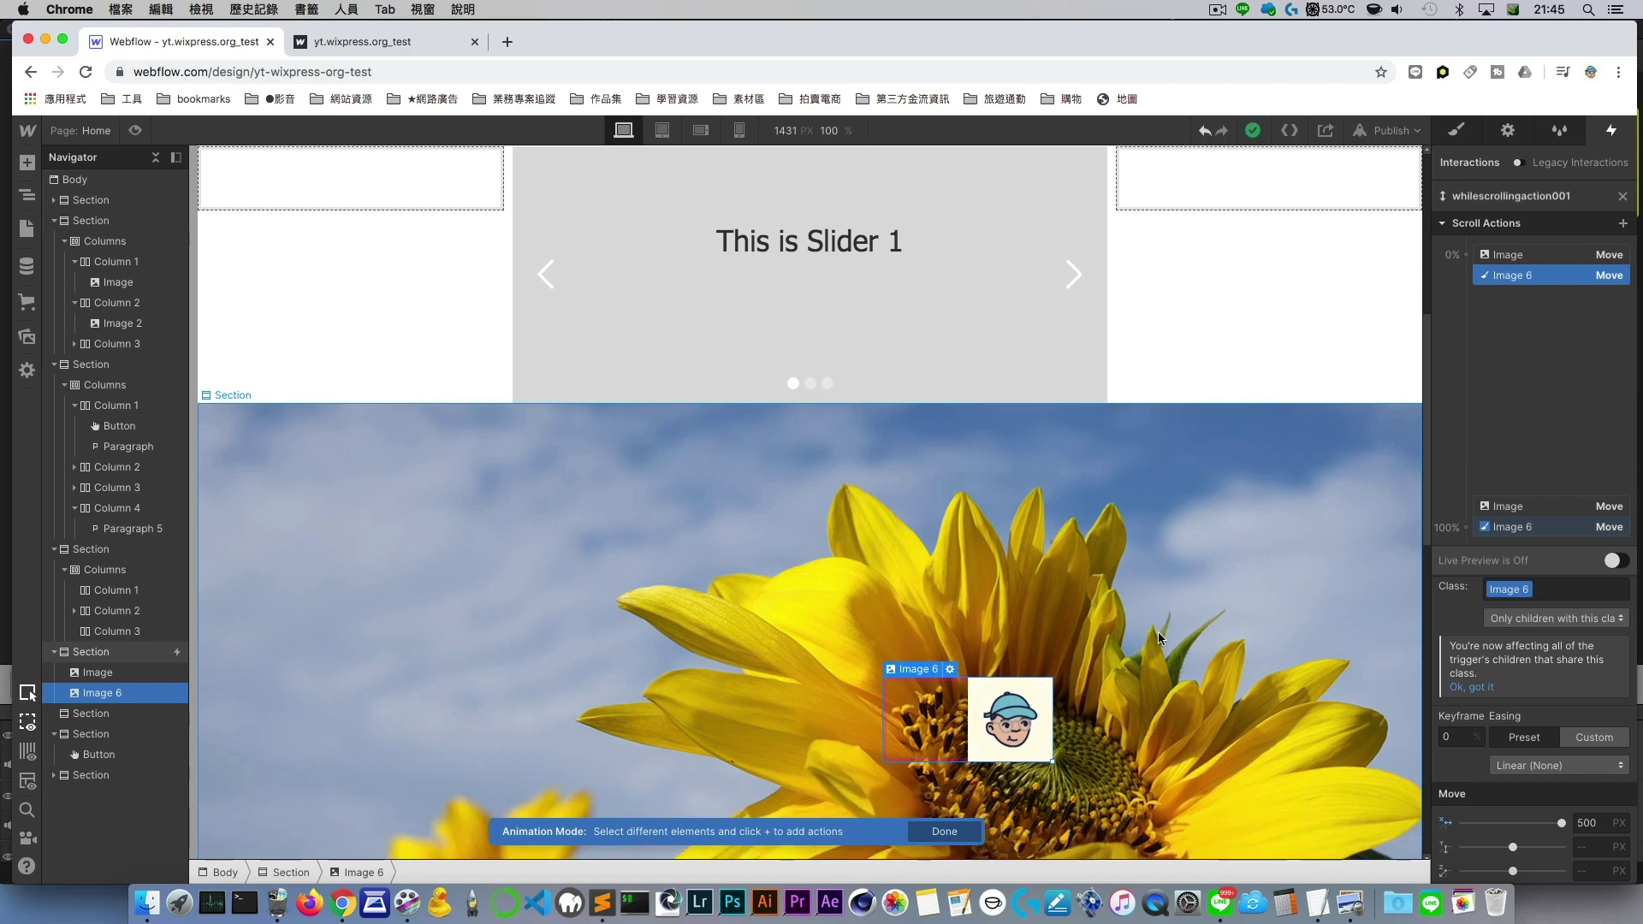
scroll(1158, 635, down, 1)
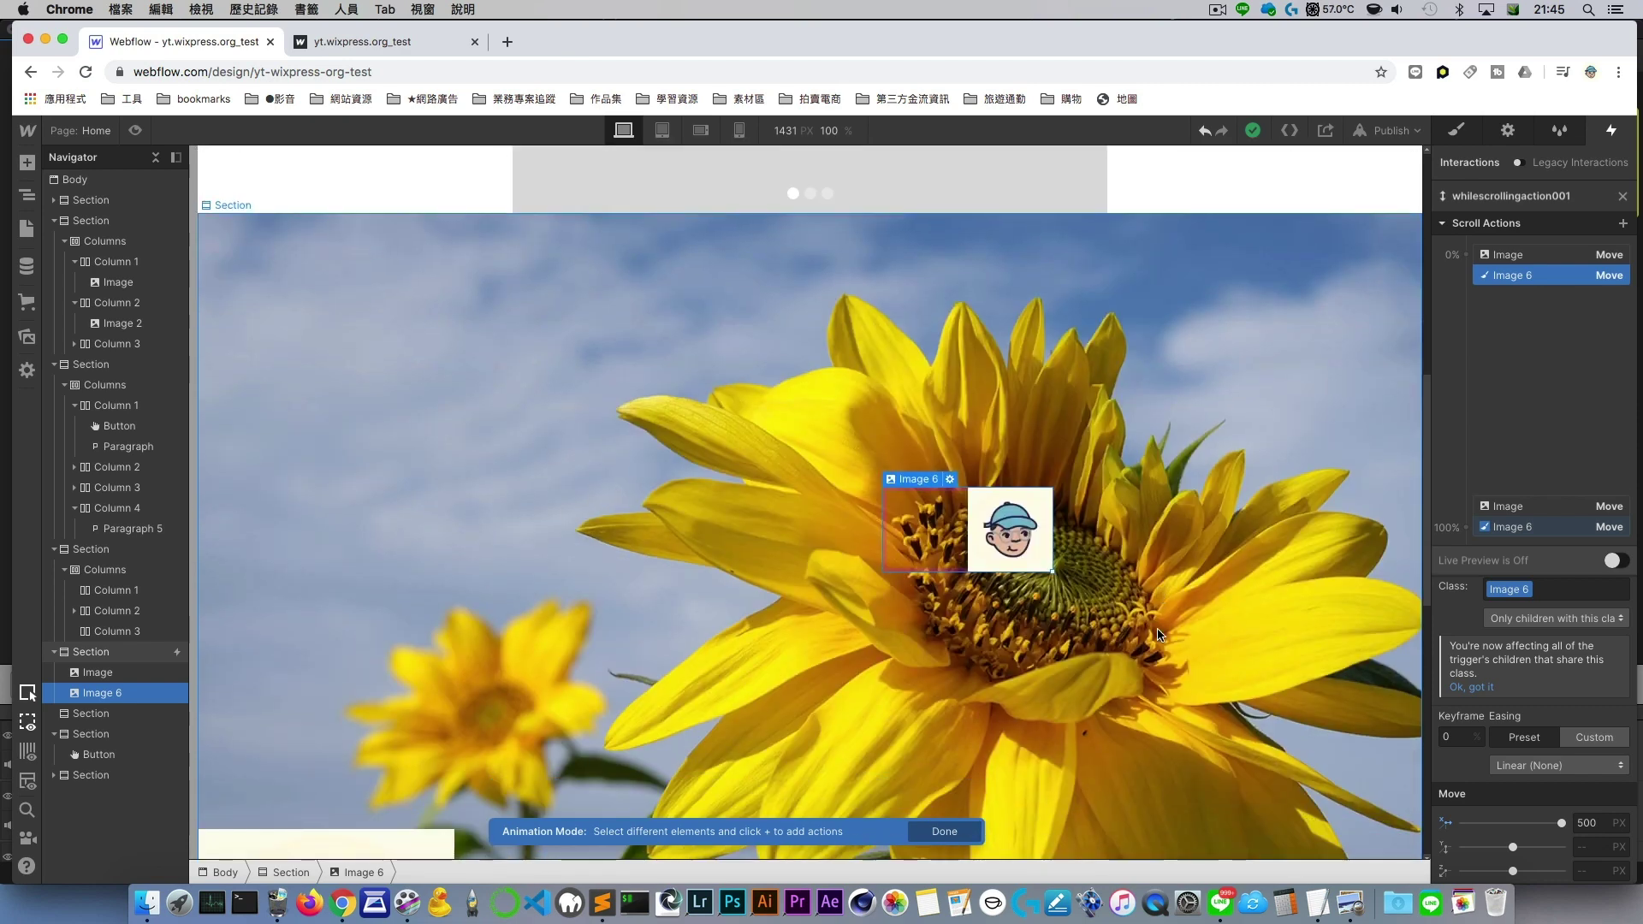
scroll(1157, 631, down, 1)
scroll(1157, 629, up, 5)
scroll(1158, 626, down, 1)
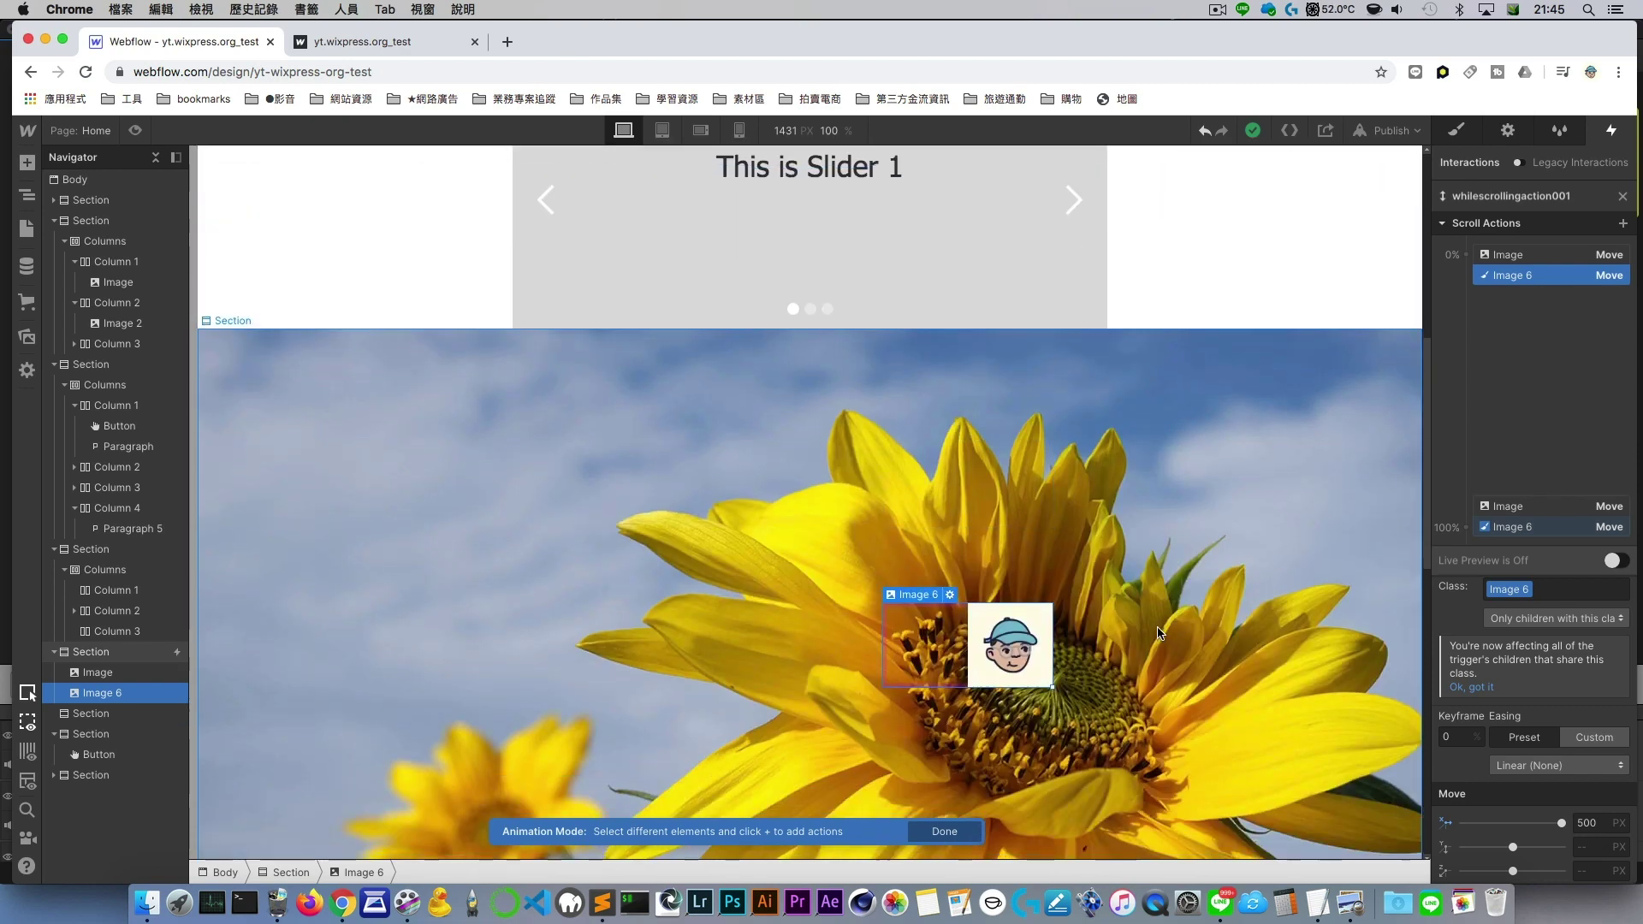
scroll(1198, 516, up, 6)
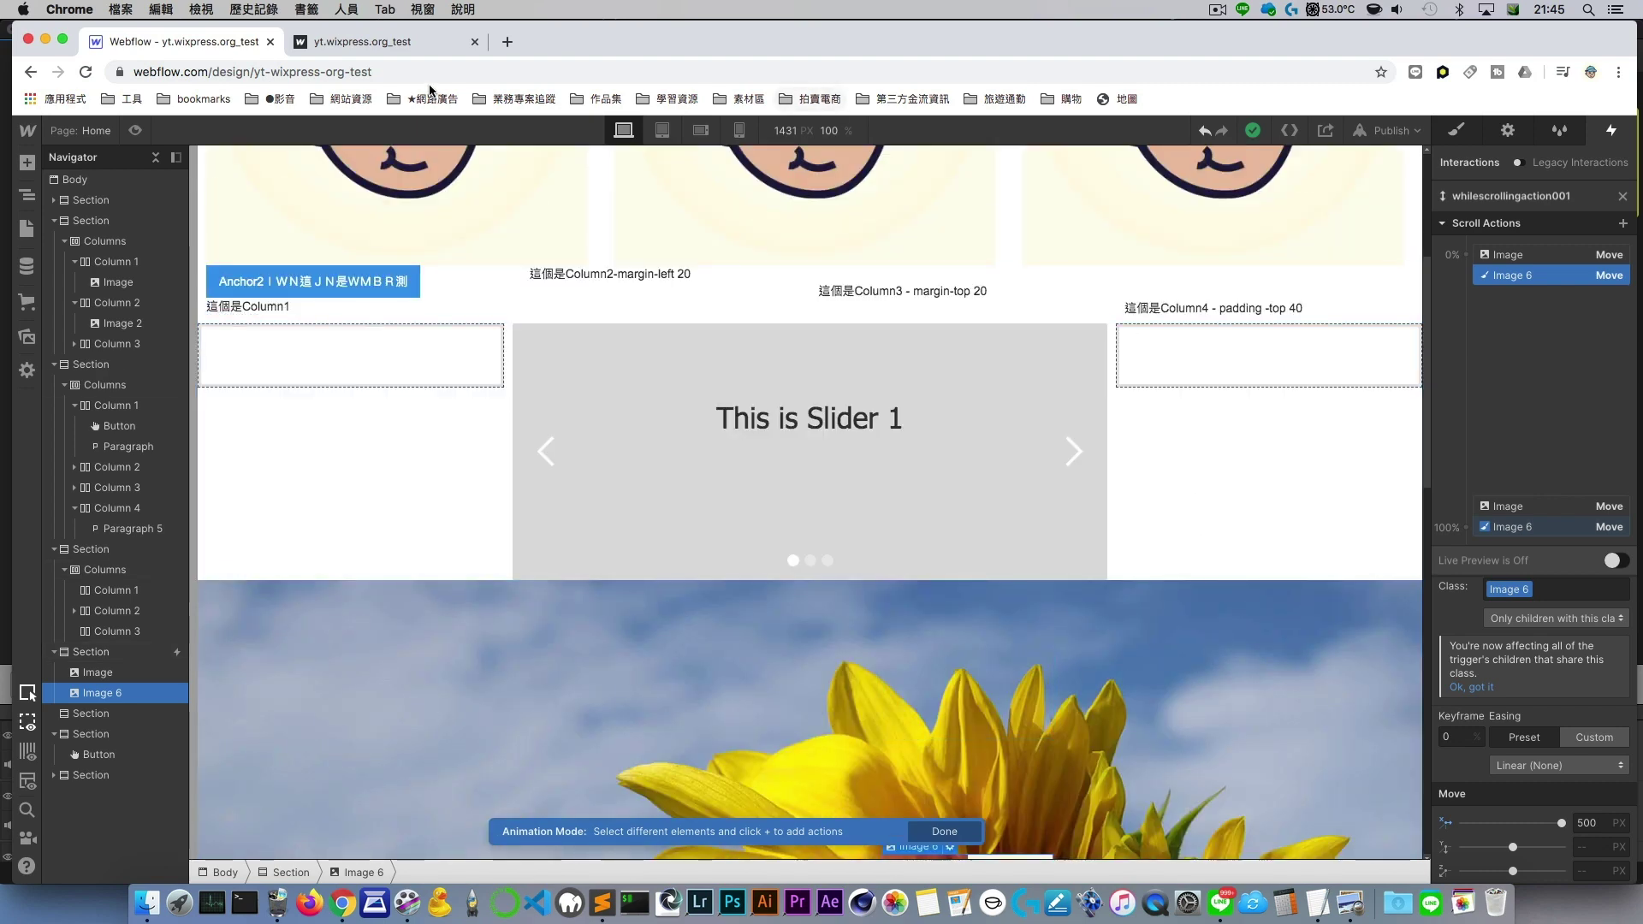
Step: Examine how both logo images move over the sunflower section while scrolling the published page, and return to the Webflow Designer
click(424, 43)
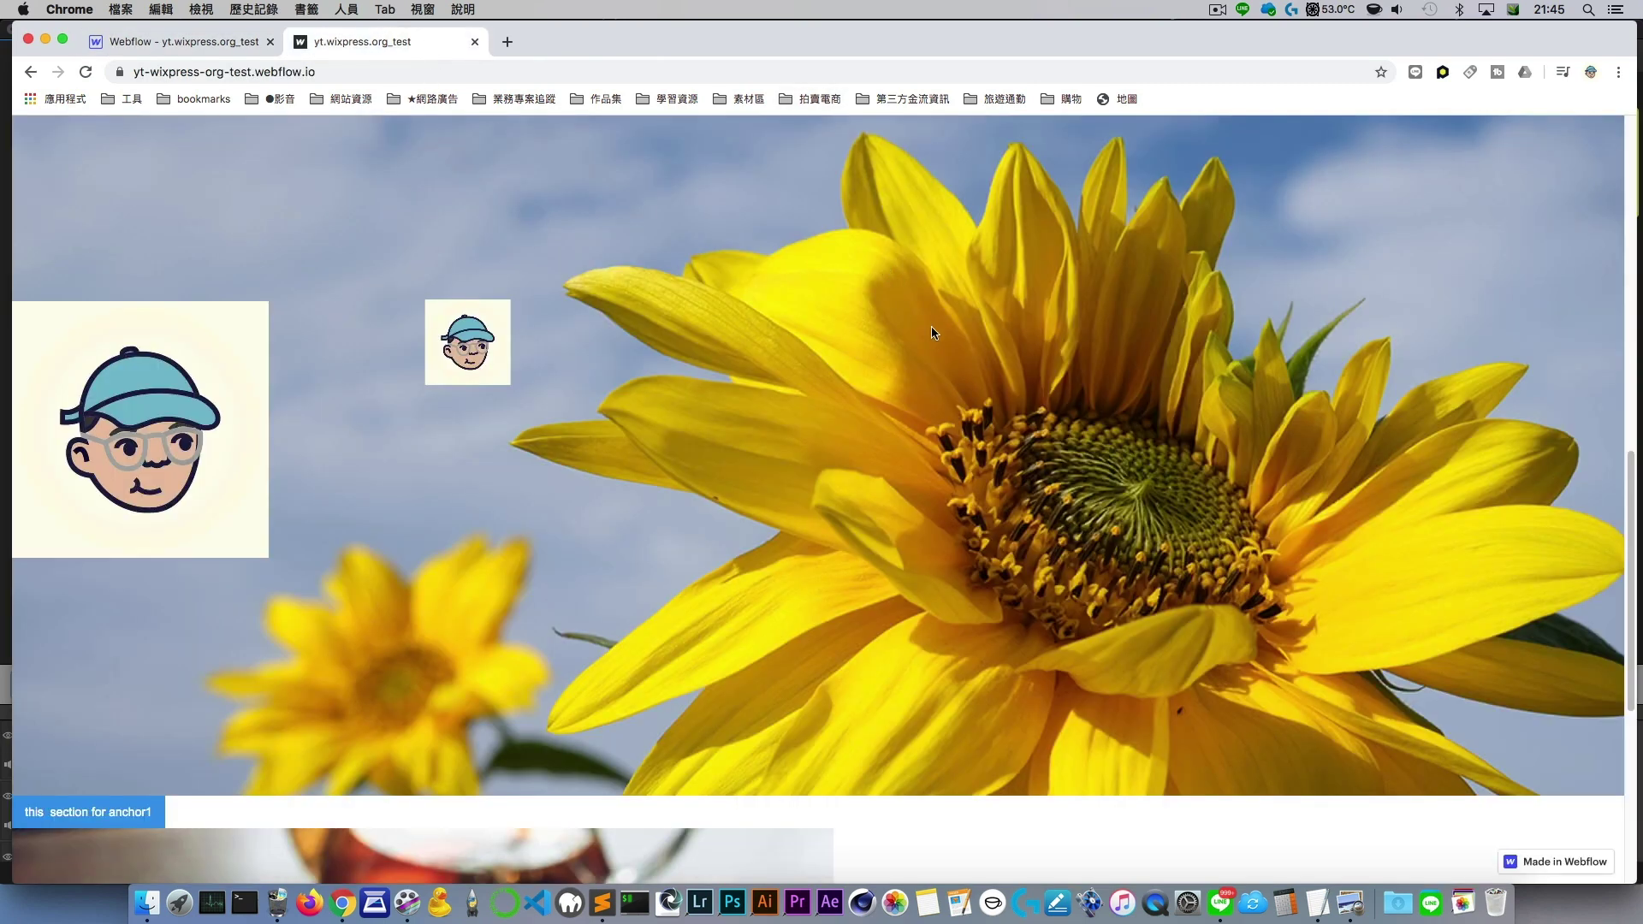
scroll(823, 417, up, 5)
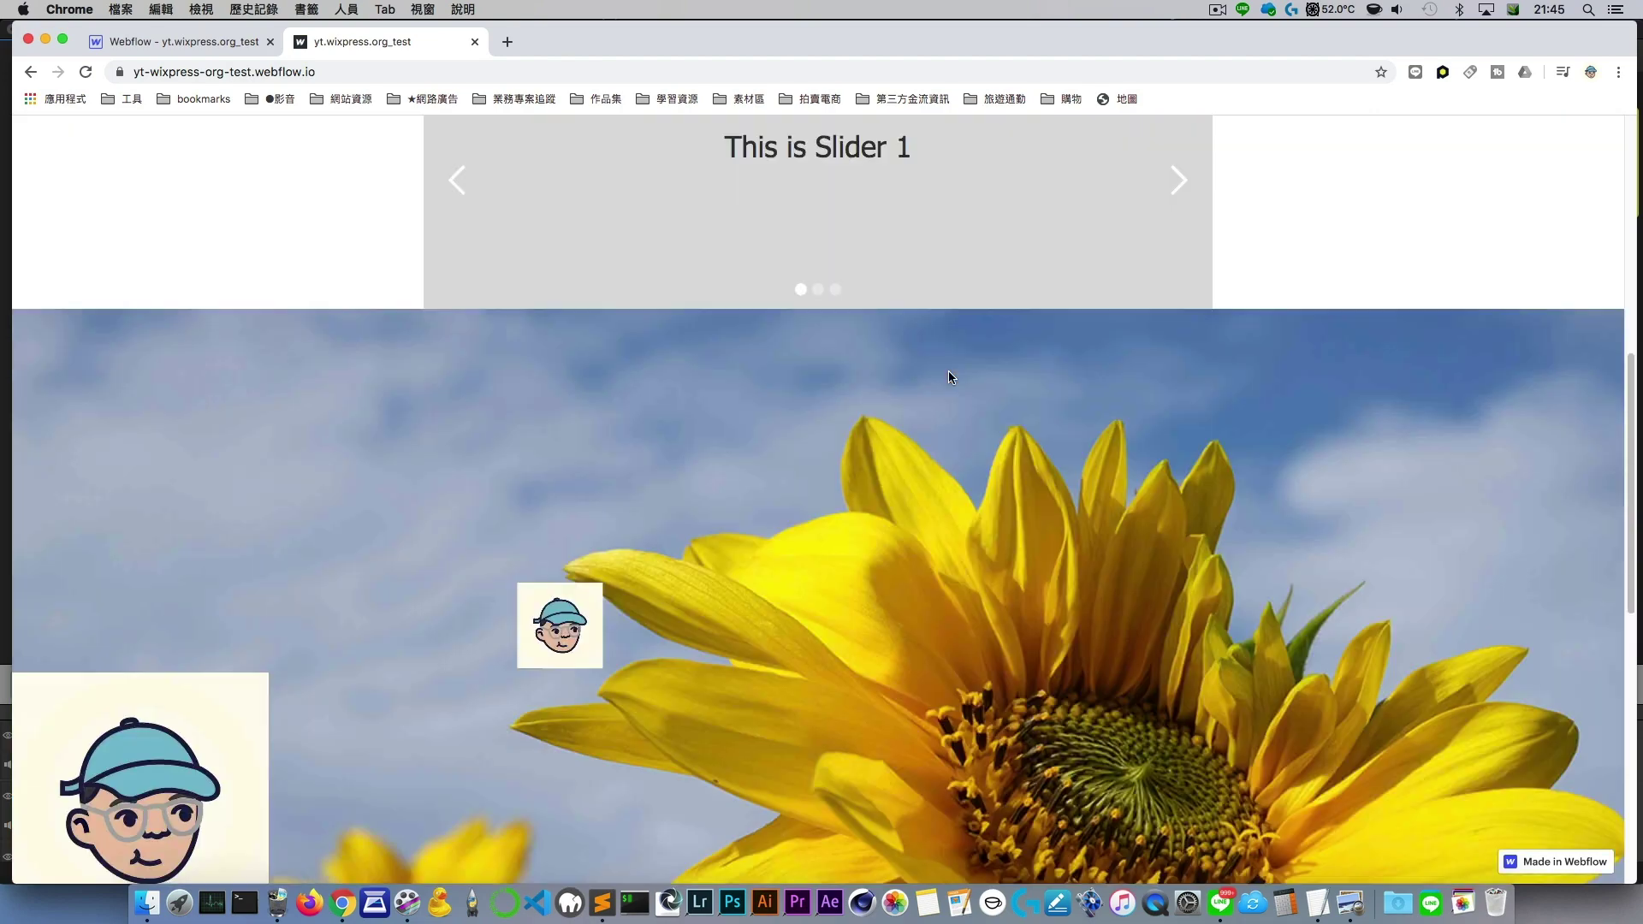
scroll(823, 421, down, 10)
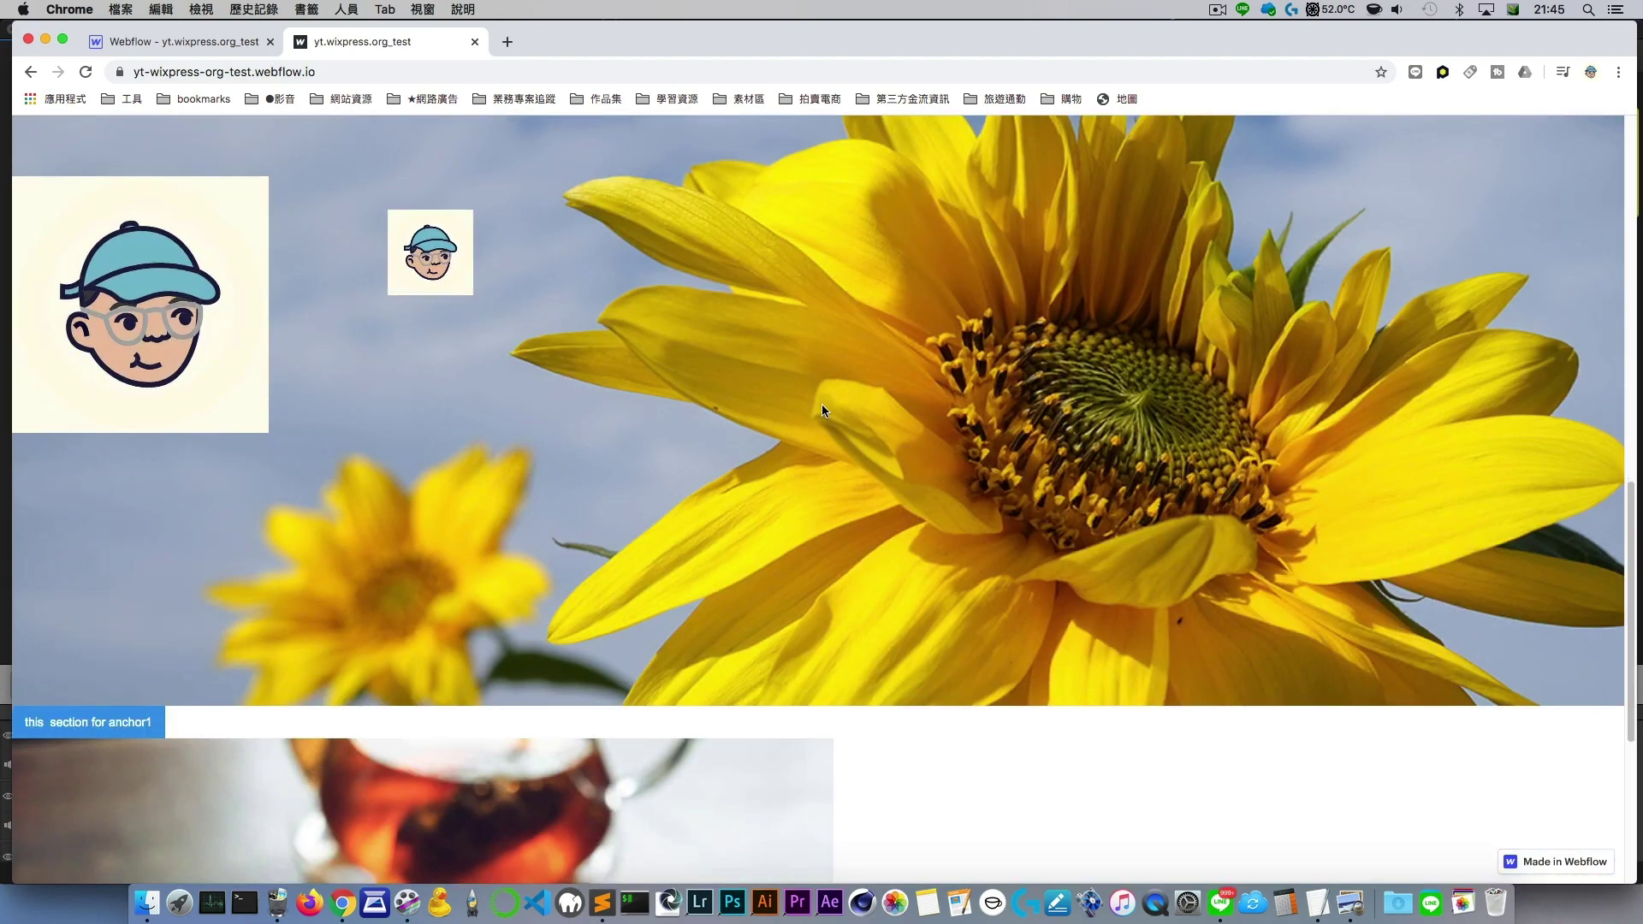
scroll(822, 407, up, 2)
scroll(822, 411, up, 4)
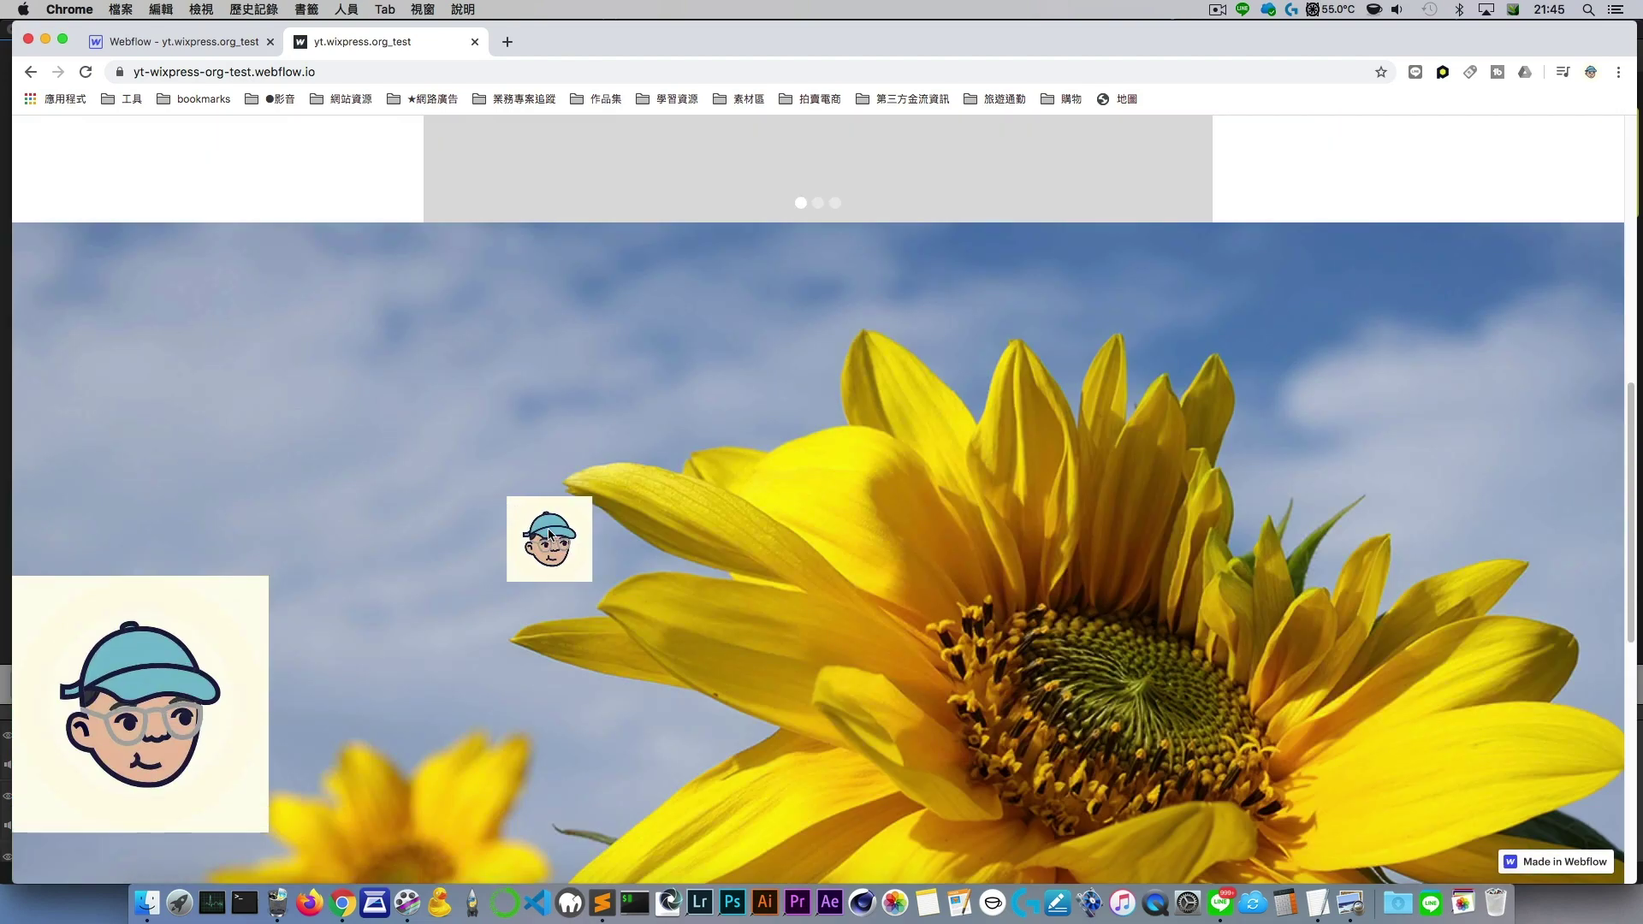
scroll(544, 531, up, 4)
scroll(765, 482, up, 3)
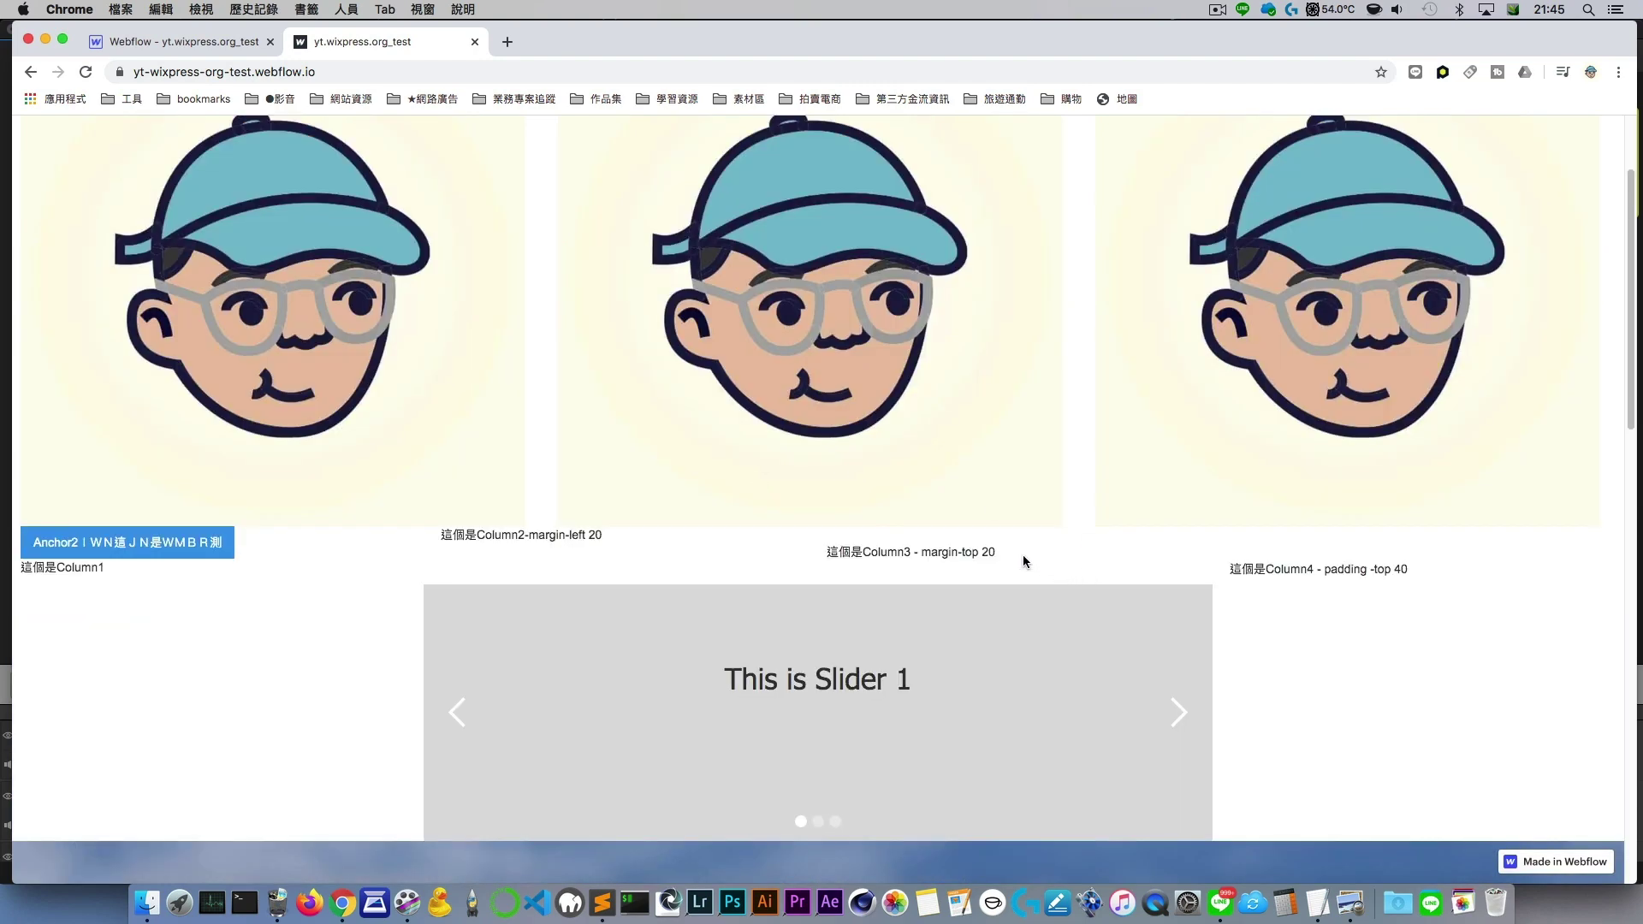
scroll(414, 527, down, 10)
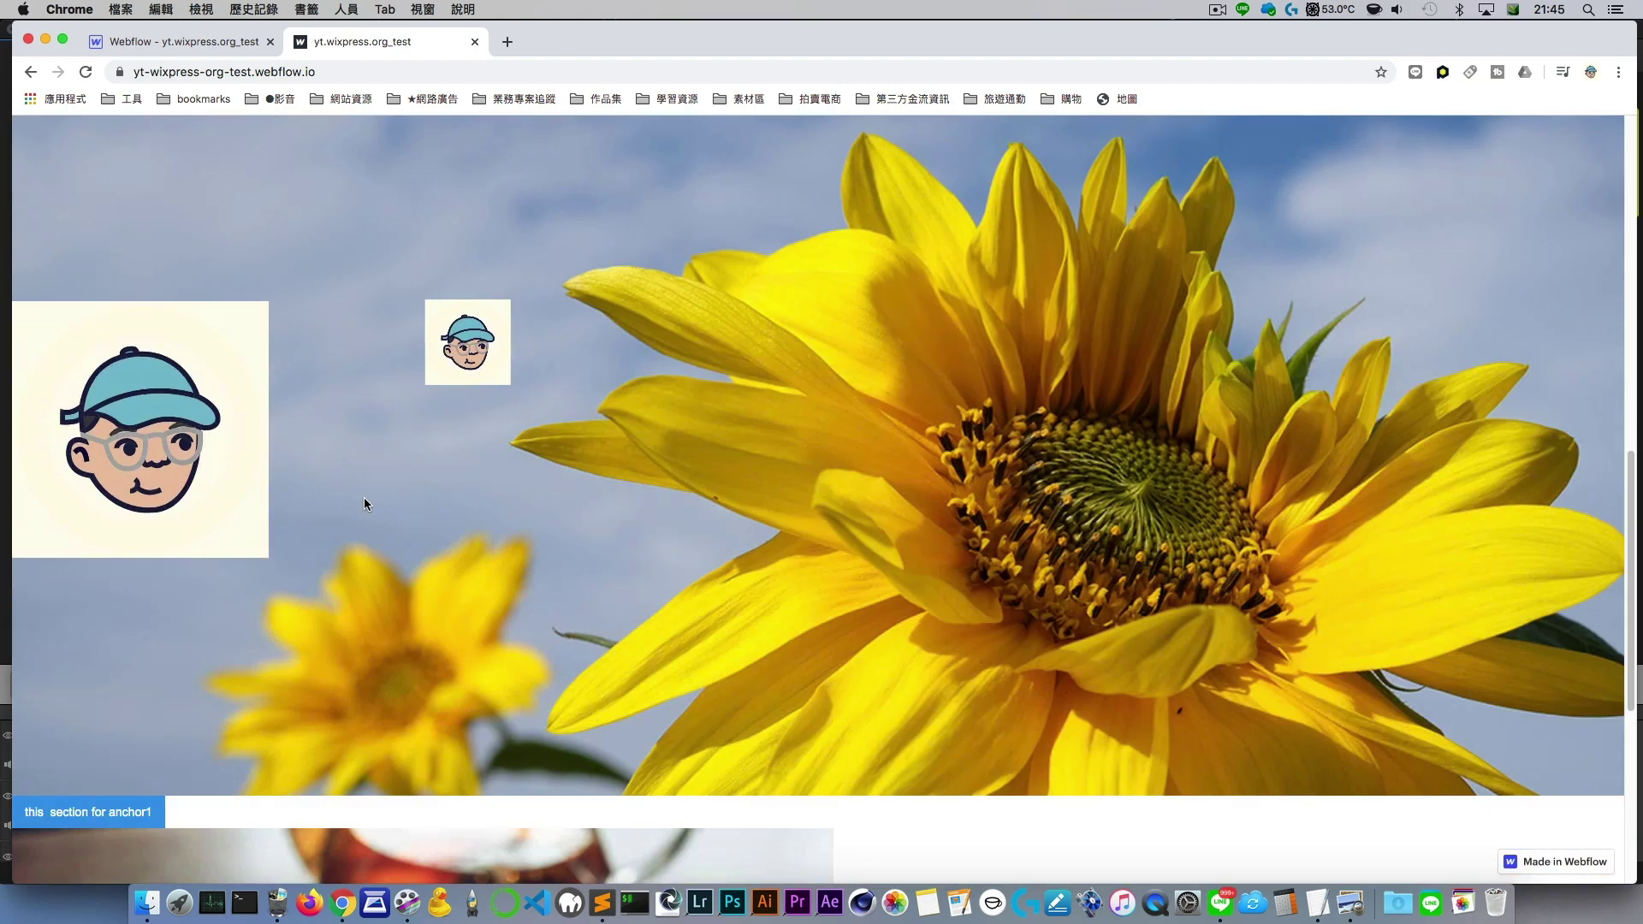
scroll(364, 504, down, 3)
scroll(714, 695, down, 3)
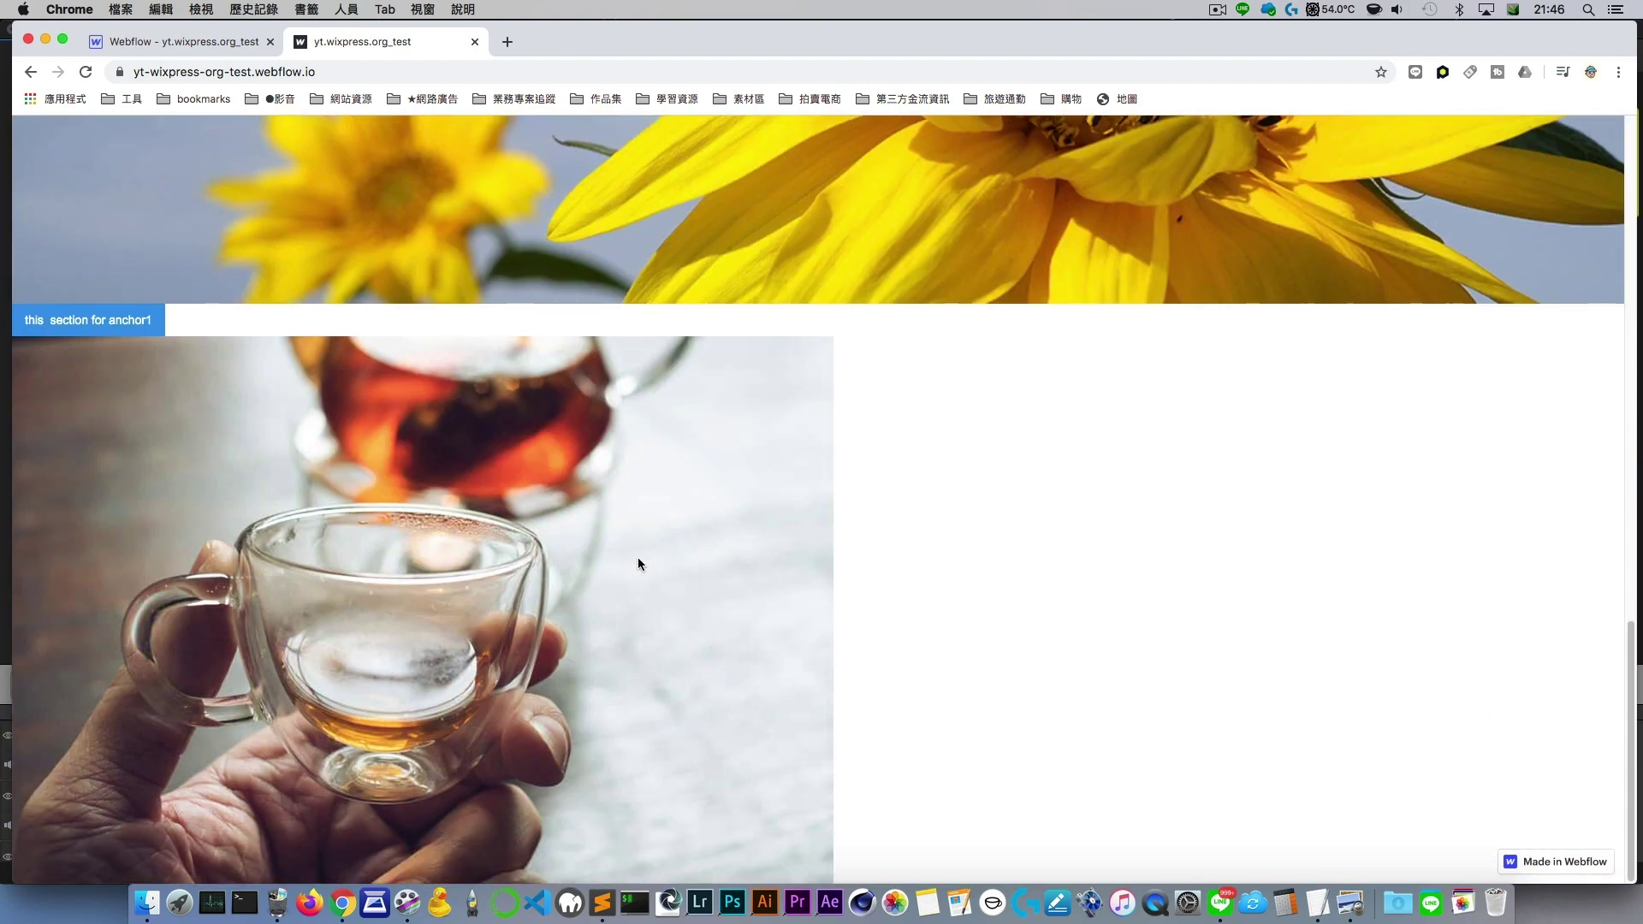
scroll(638, 557, up, 20)
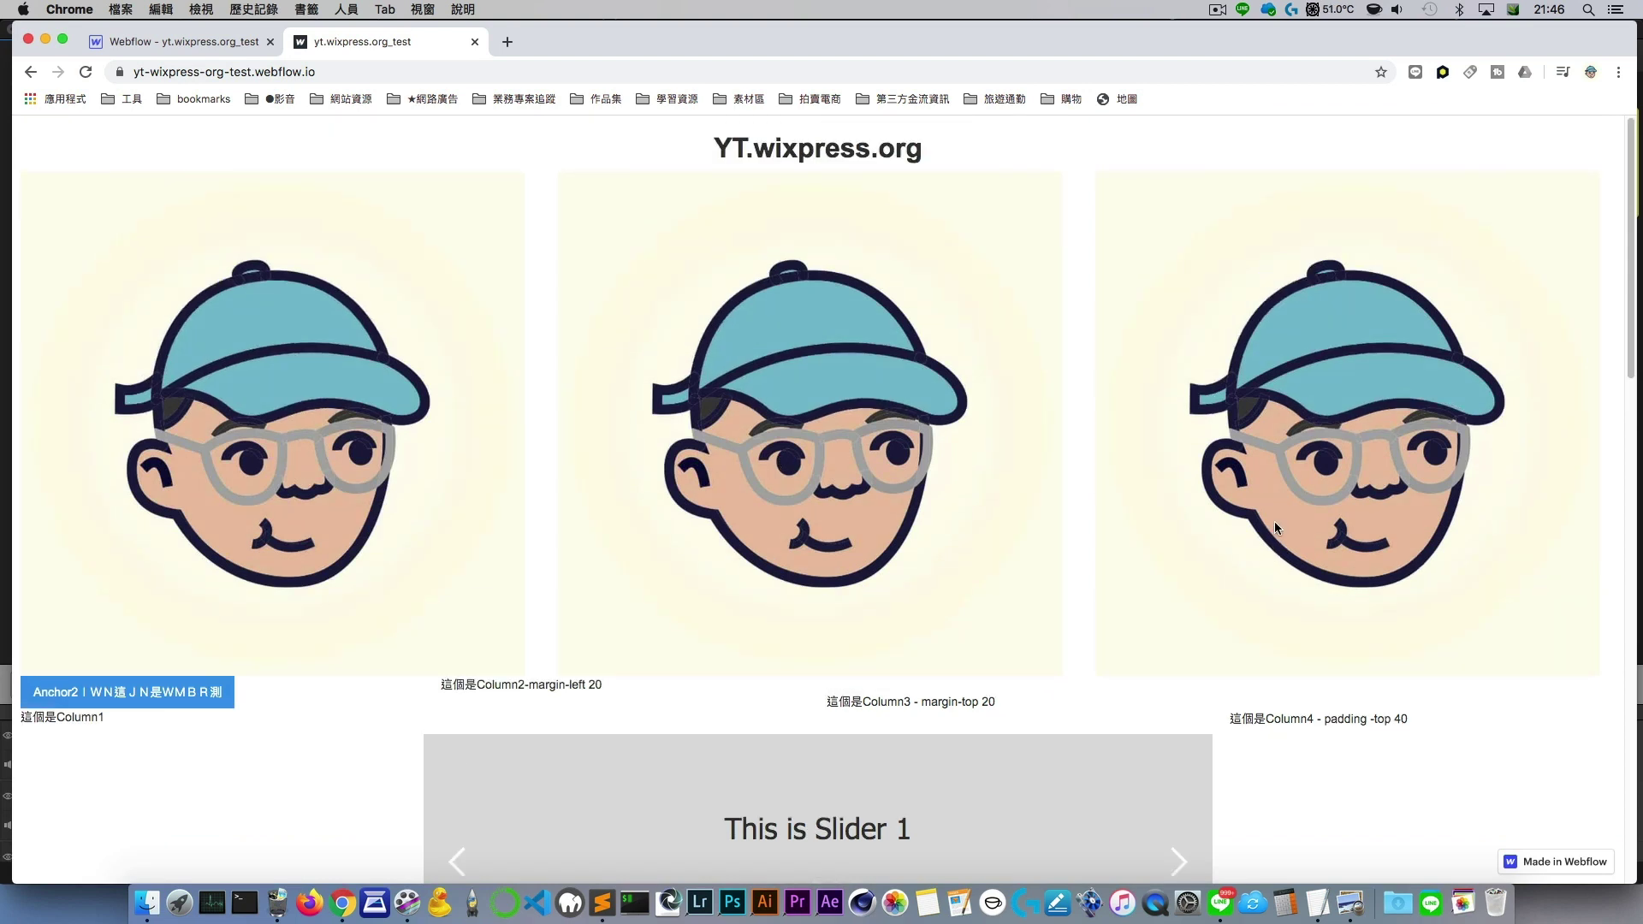
click(179, 41)
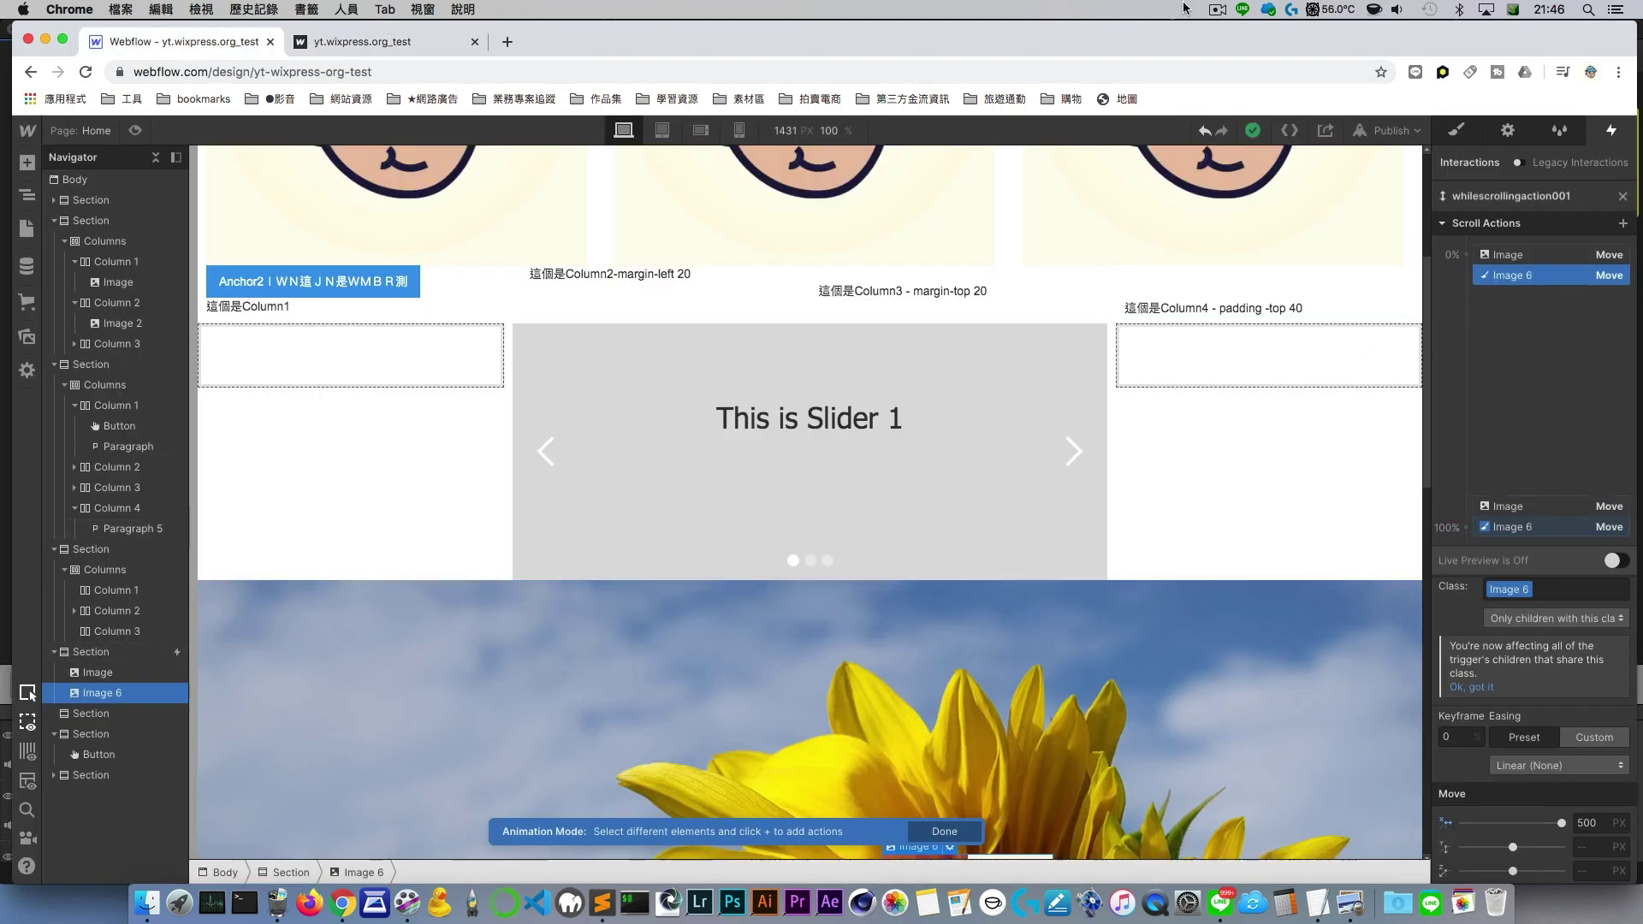
click(1216, 10)
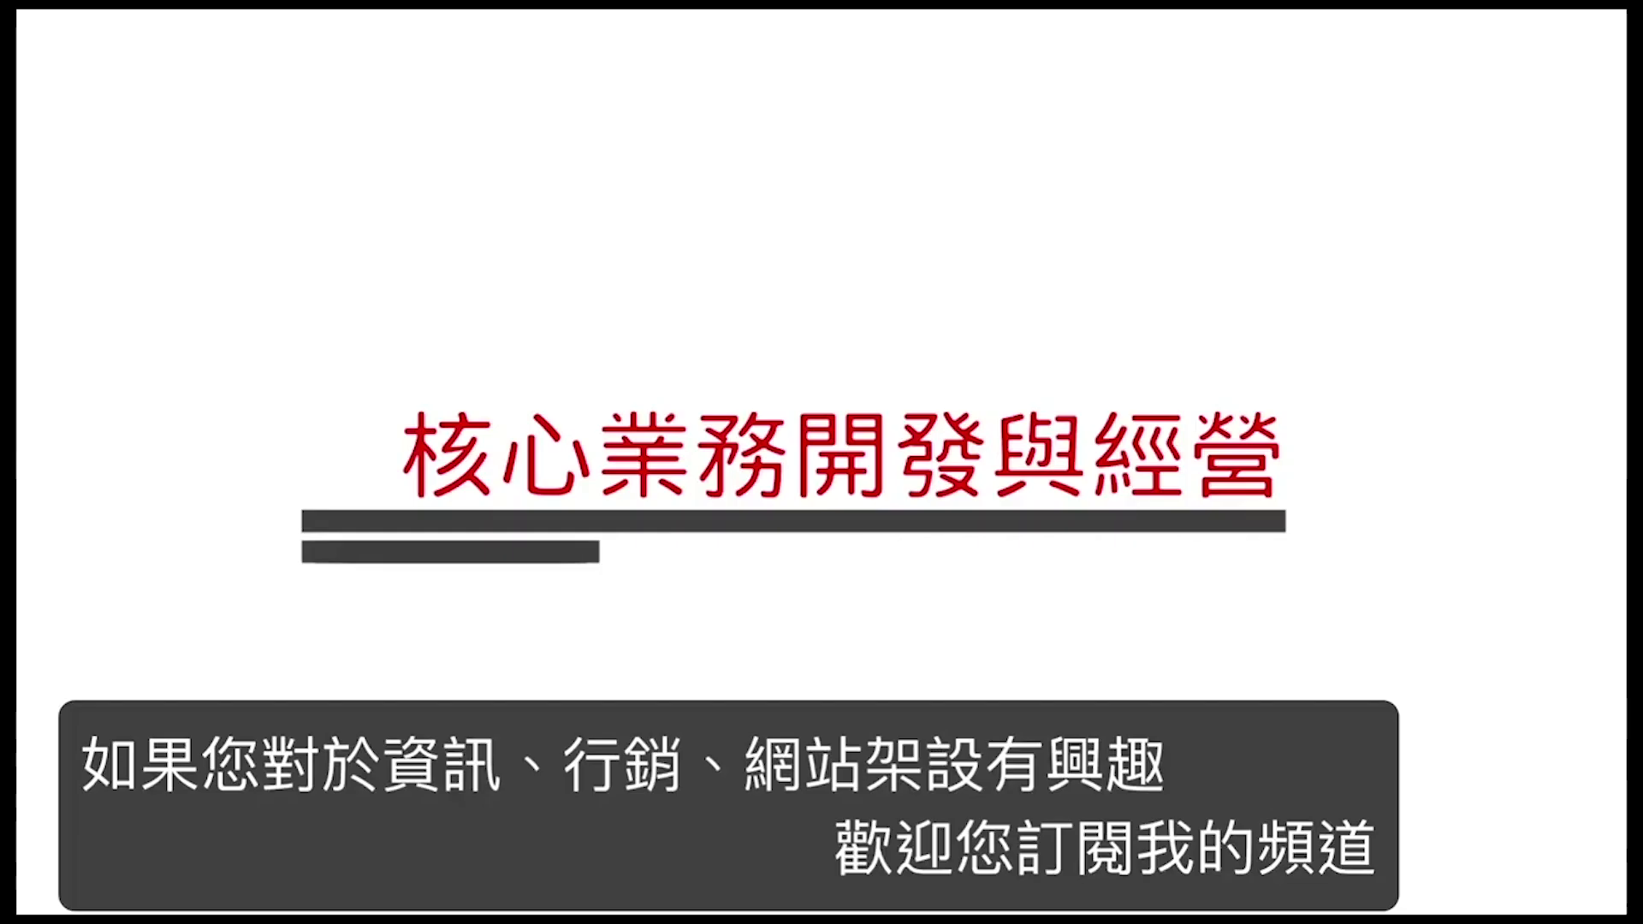